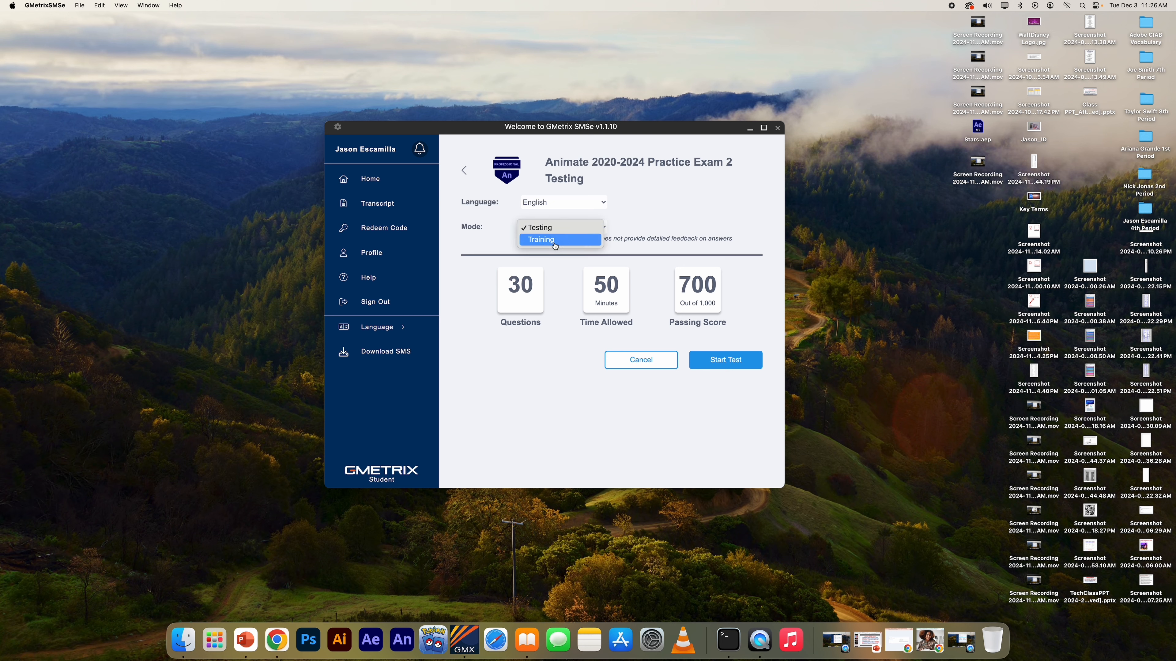
# Step: Start Animate 2020-2024 Practice Exam 2 in Training mode with the second listed access code, and minimize the exam launcher window
pyautogui.click(554, 240)
pyautogui.click(734, 366)
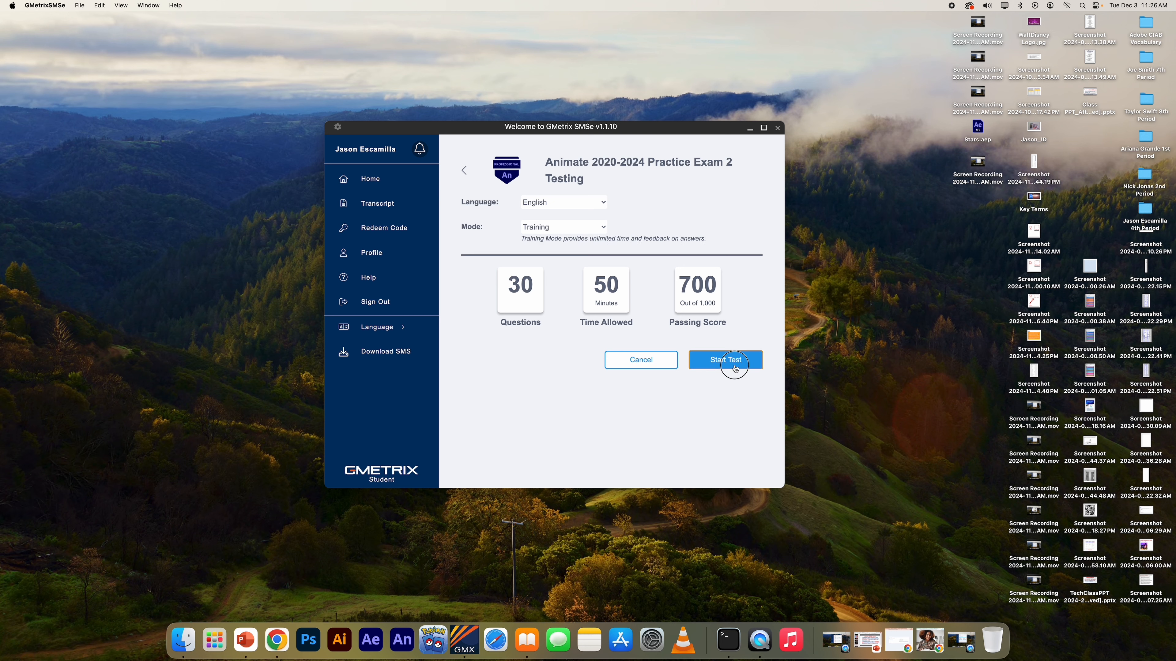
pyautogui.click(752, 260)
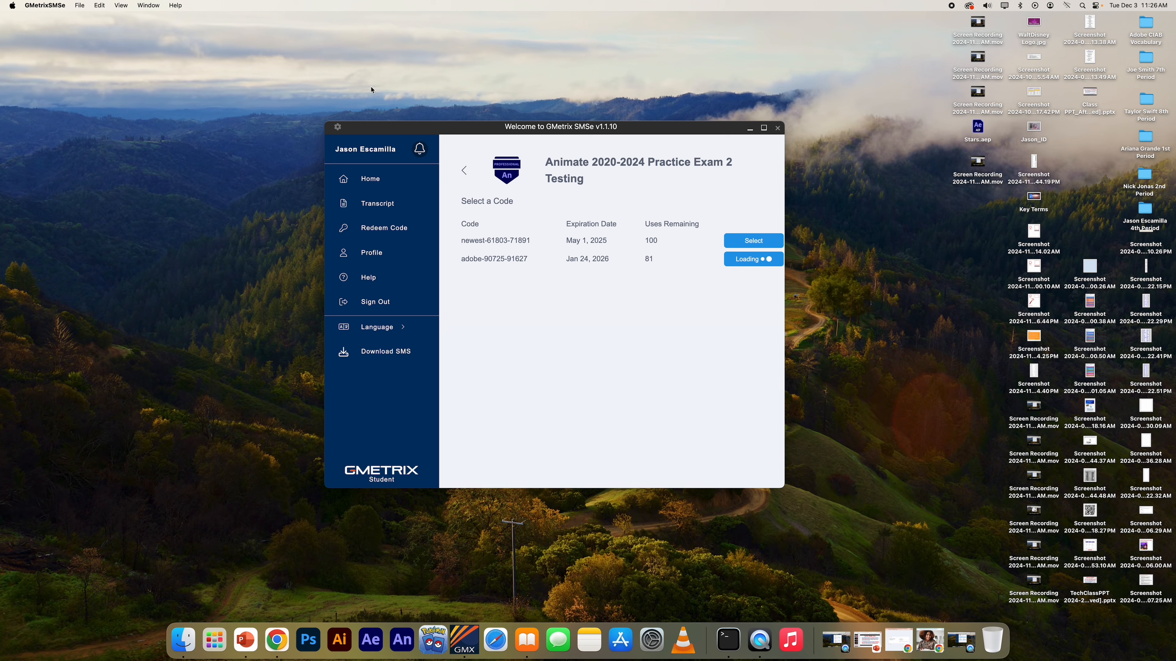
pyautogui.click(750, 132)
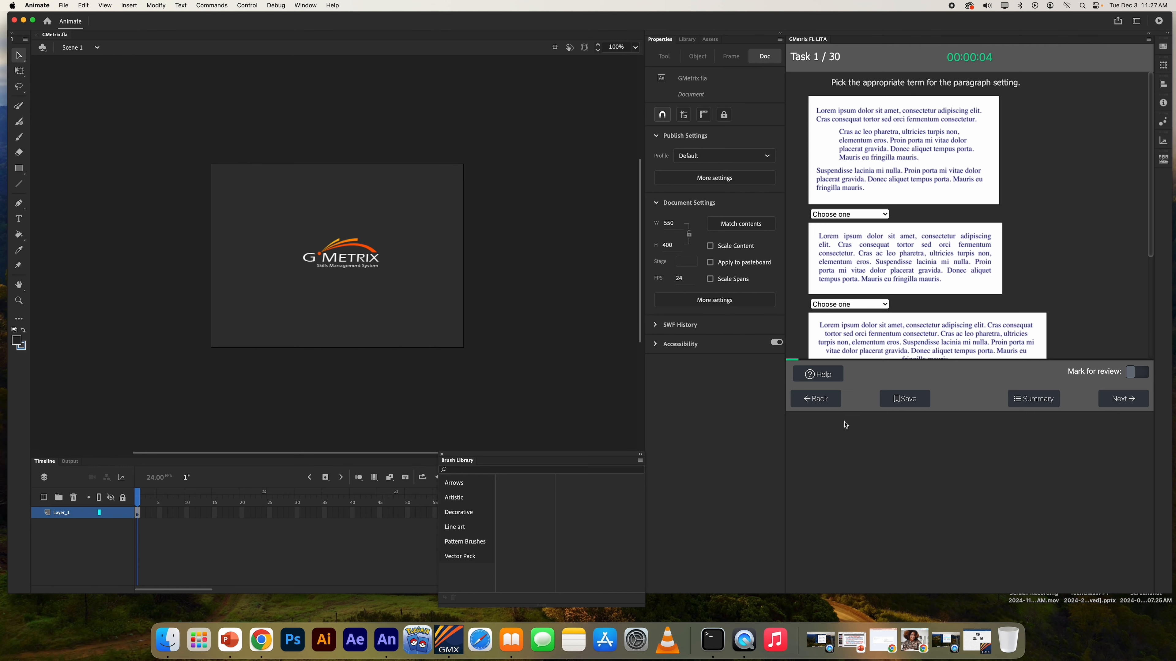
# Step: Show the help for Task 1 and answer Left Margin Increased for the first sample, with the indented paragraph
pyautogui.click(831, 381)
pyautogui.scroll(-3, 1009, 294)
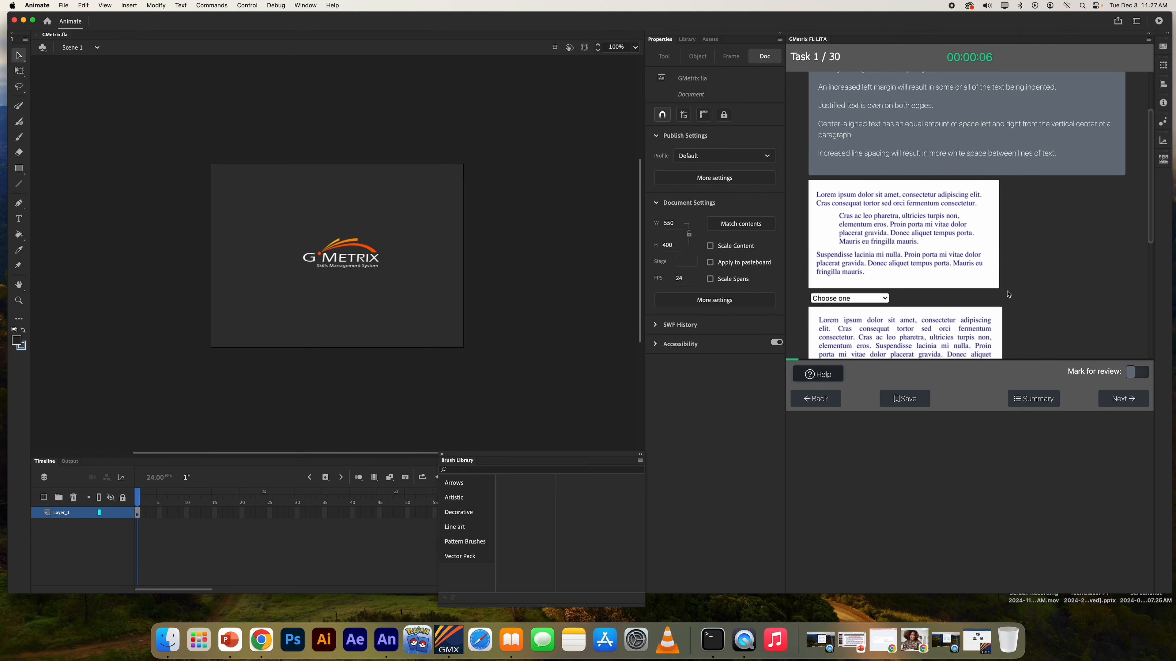
pyautogui.scroll(1, 1009, 294)
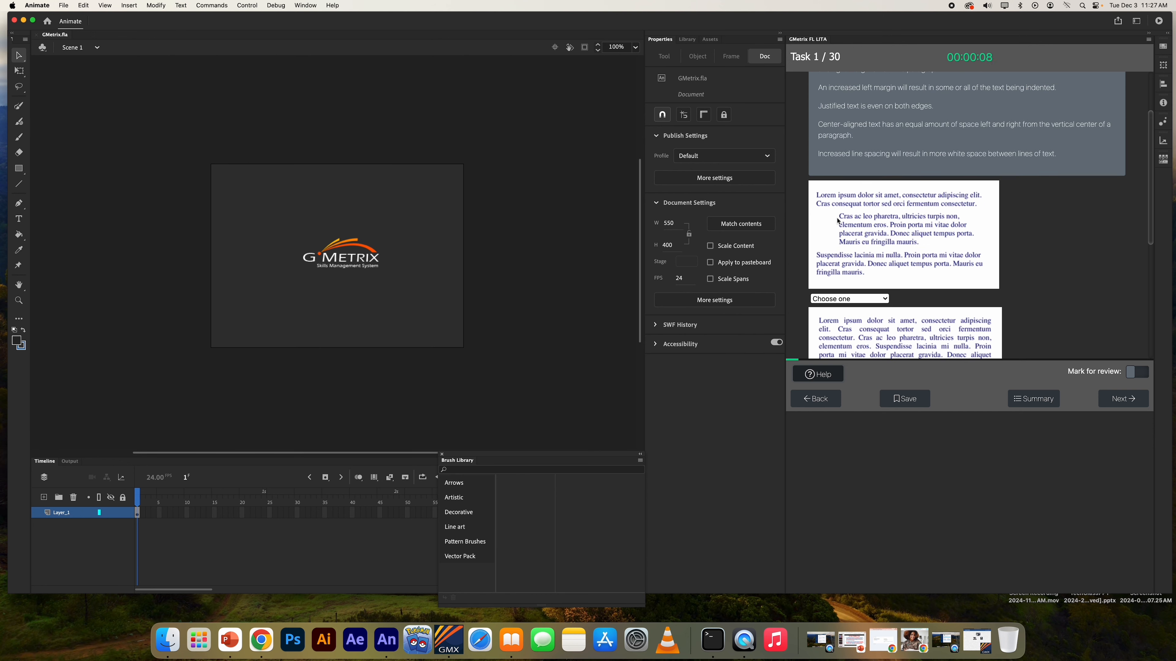
pyautogui.scroll(-1, 846, 230)
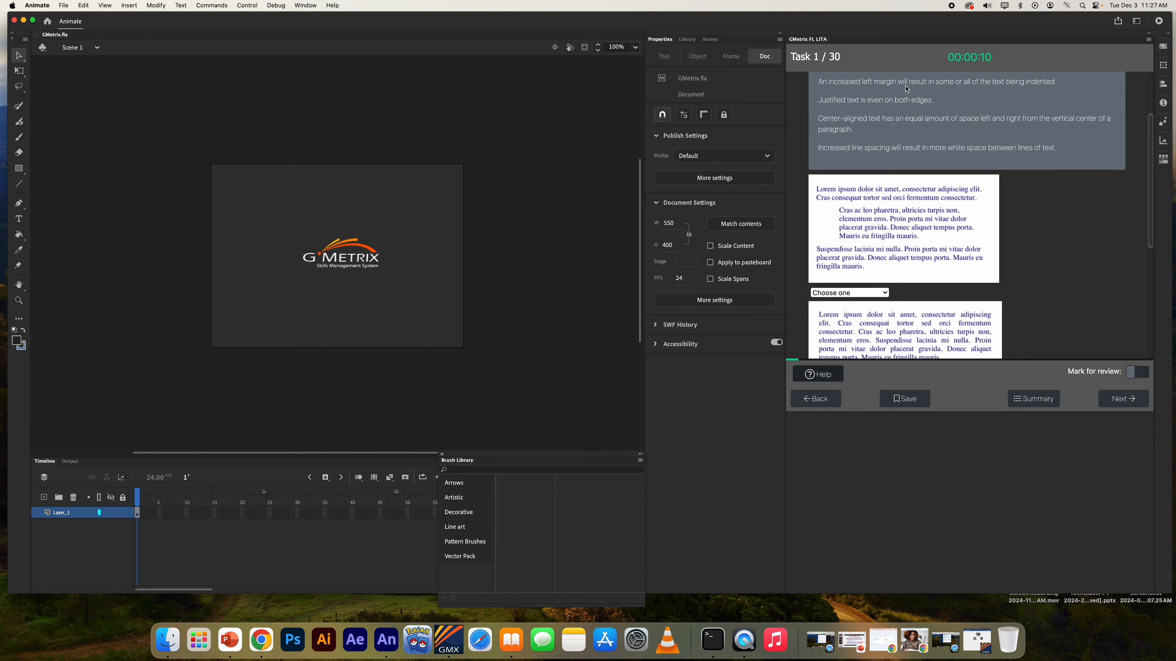
pyautogui.scroll(-1, 835, 218)
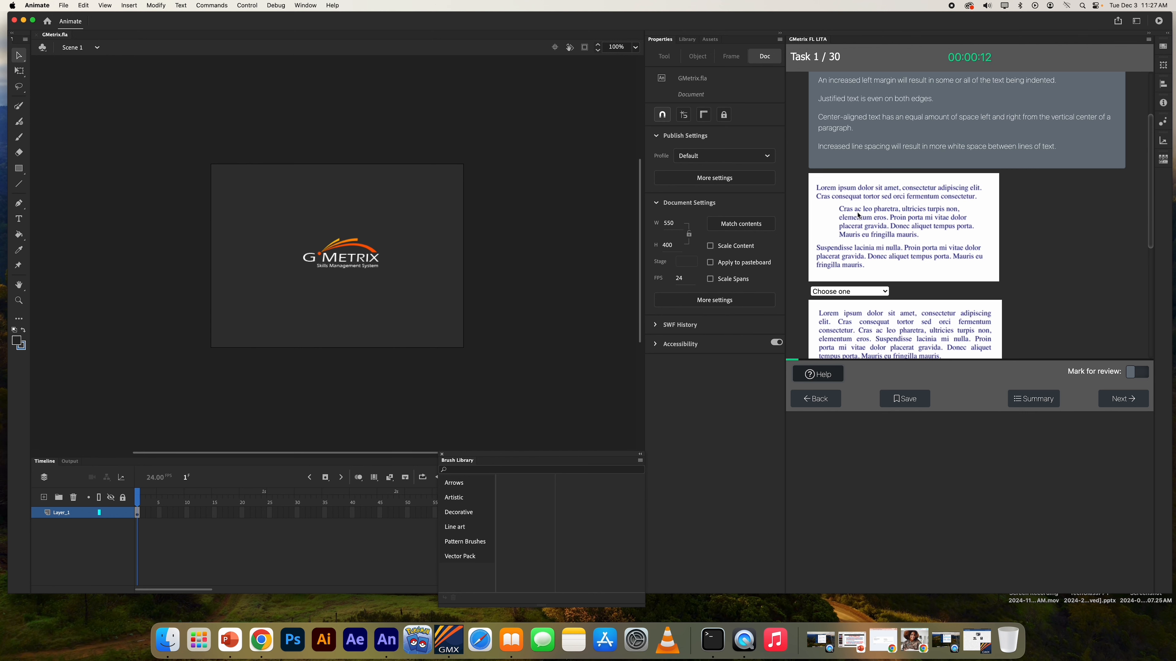
pyautogui.scroll(1, 828, 218)
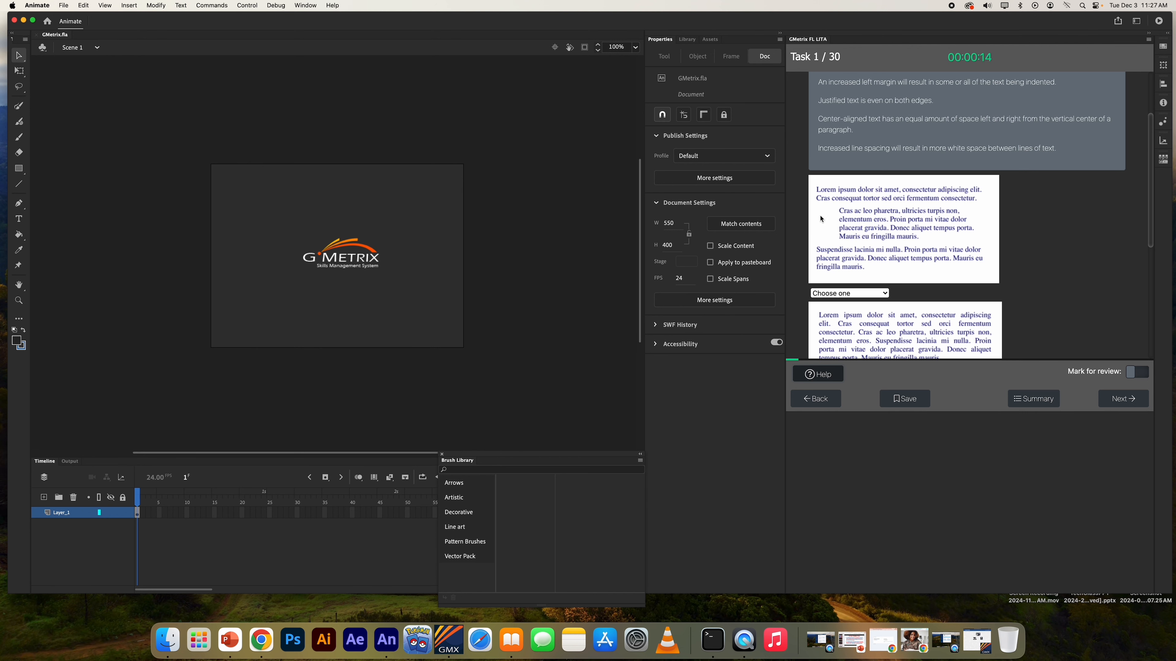
pyautogui.scroll(-1, 829, 218)
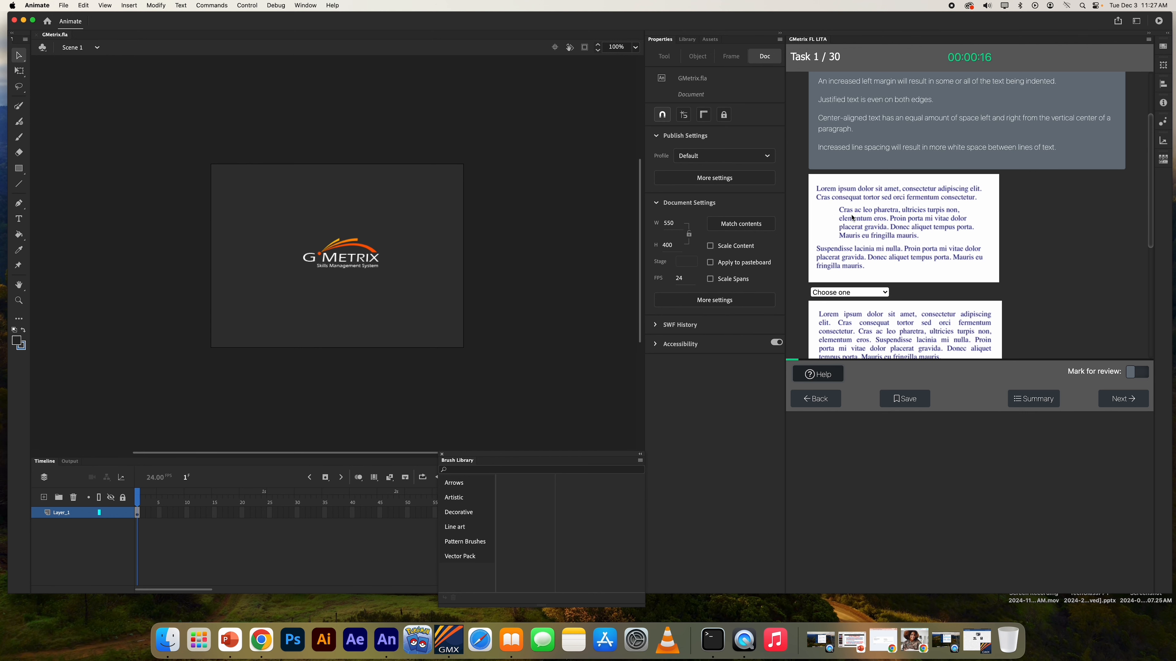
pyautogui.scroll(1, 842, 299)
pyautogui.click(843, 298)
pyautogui.click(844, 299)
pyautogui.click(851, 301)
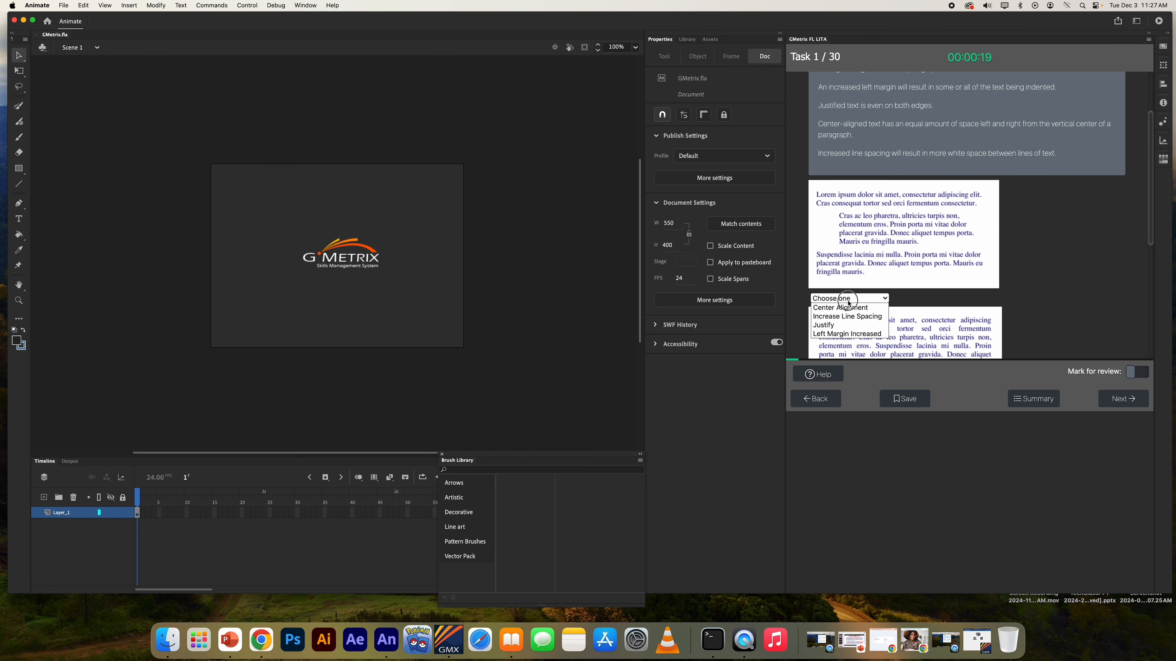
pyautogui.click(872, 336)
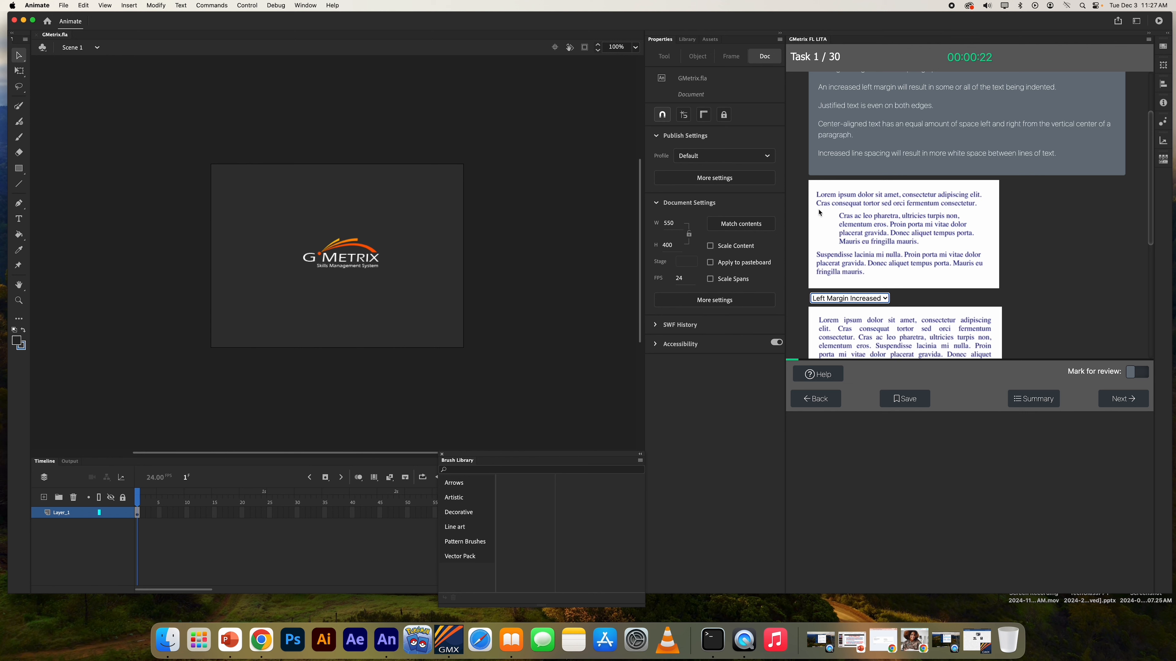
# Step: Answer Justify for the second sample, whose text is even on both edges
pyautogui.click(1024, 234)
pyautogui.scroll(-3, 1031, 242)
pyautogui.scroll(2, 1032, 241)
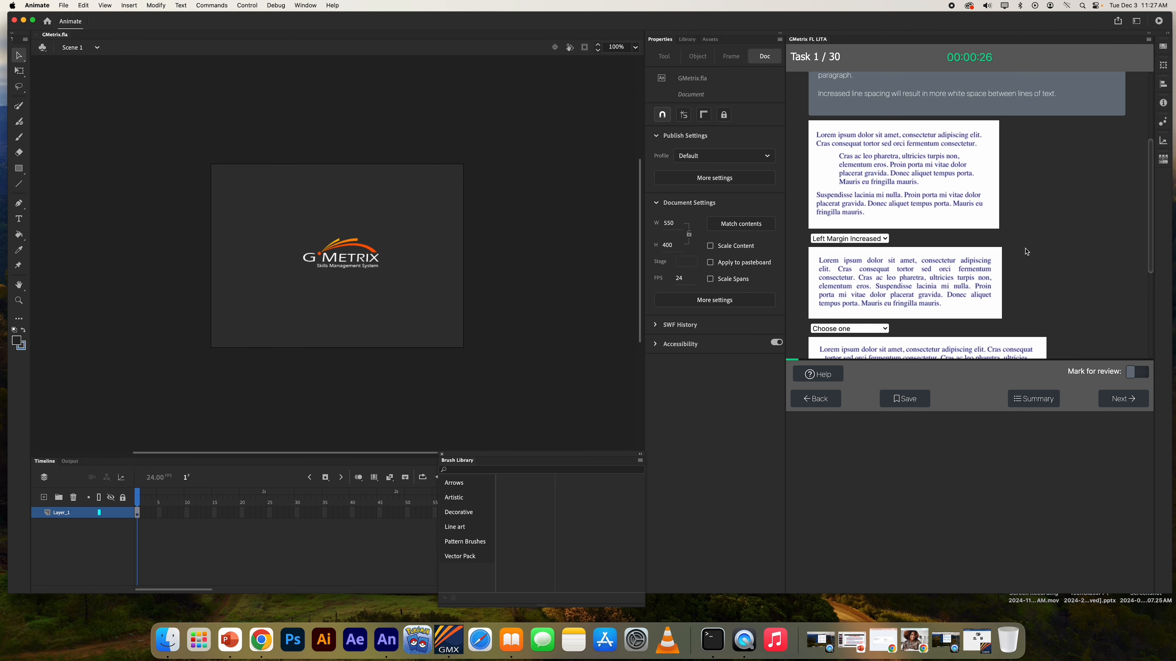
pyautogui.scroll(2, 877, 288)
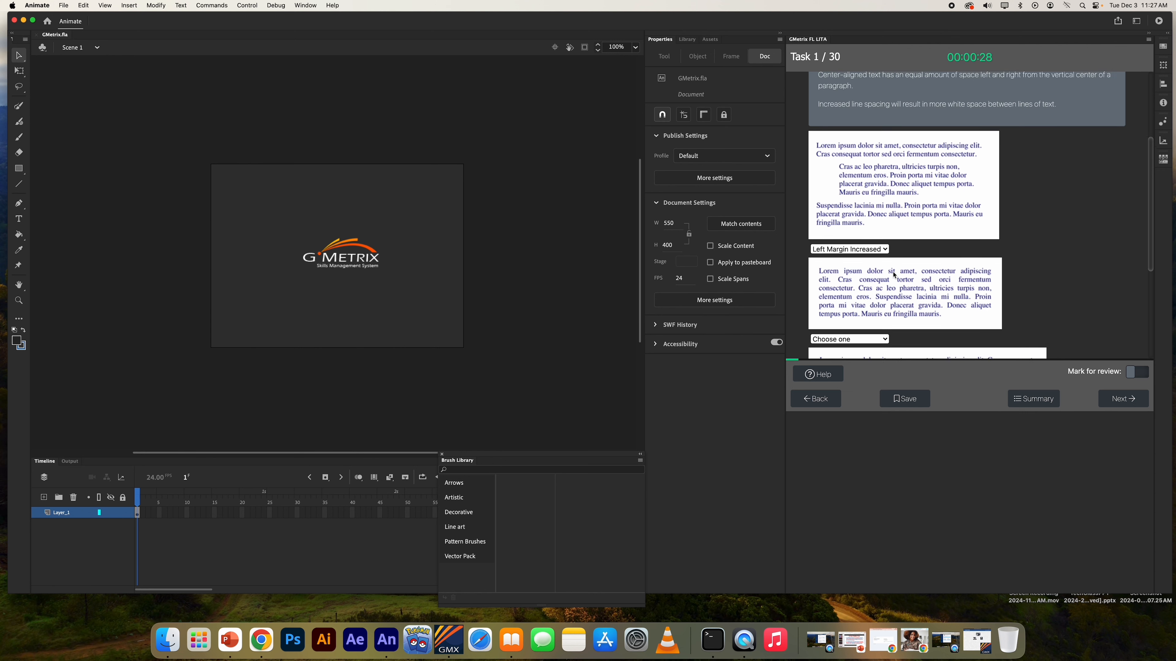
pyautogui.scroll(-4, 970, 254)
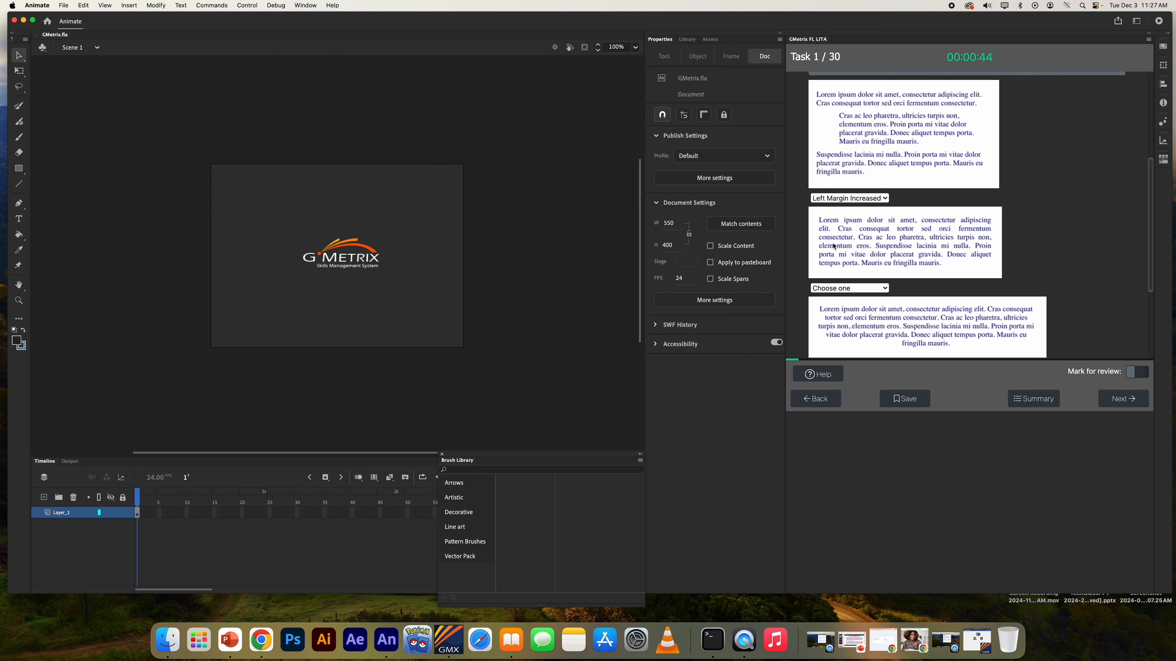
pyautogui.click(841, 287)
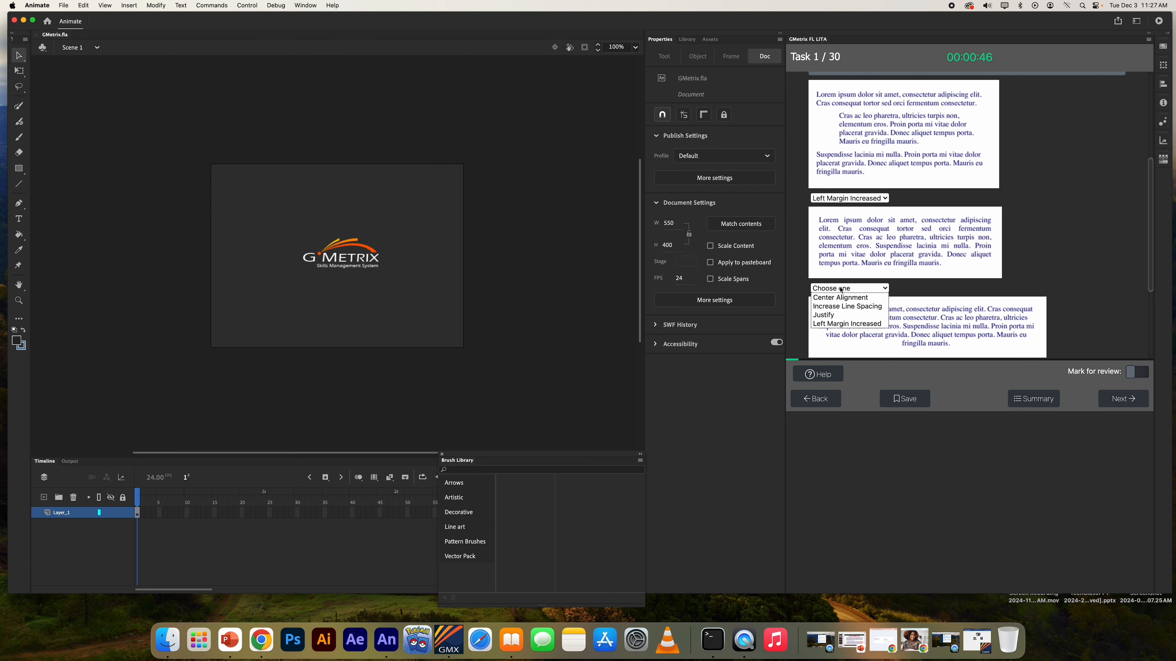
pyautogui.click(838, 316)
pyautogui.click(994, 236)
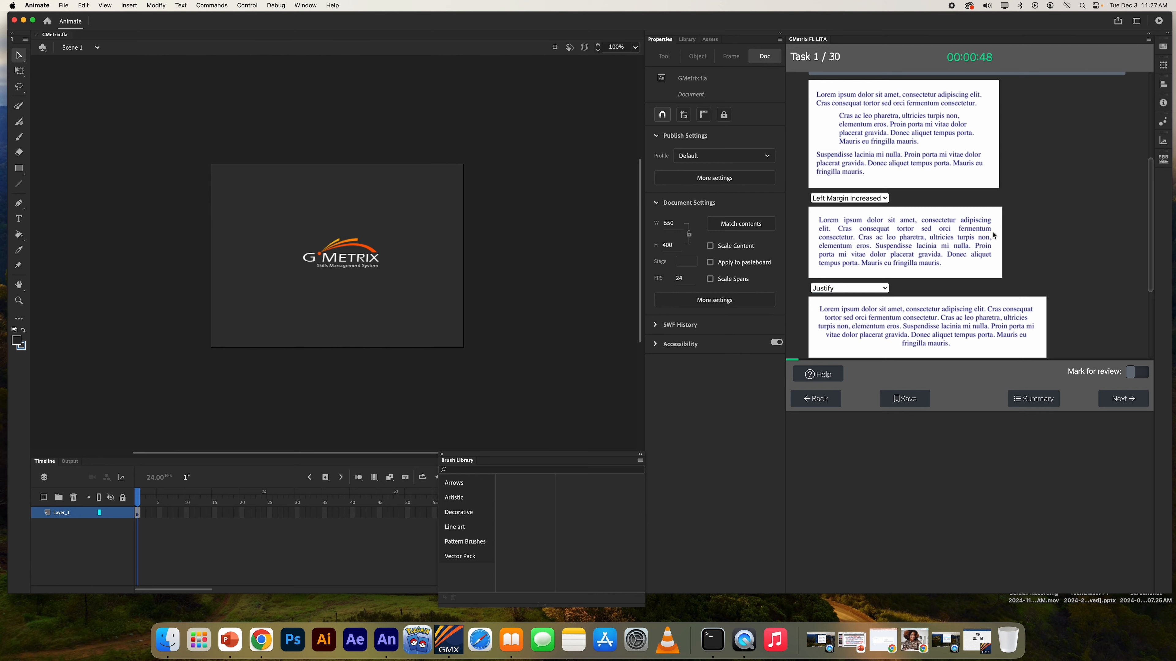
# Step: Answer Center Alignment for the third sample paragraph
pyautogui.scroll(-3, 993, 236)
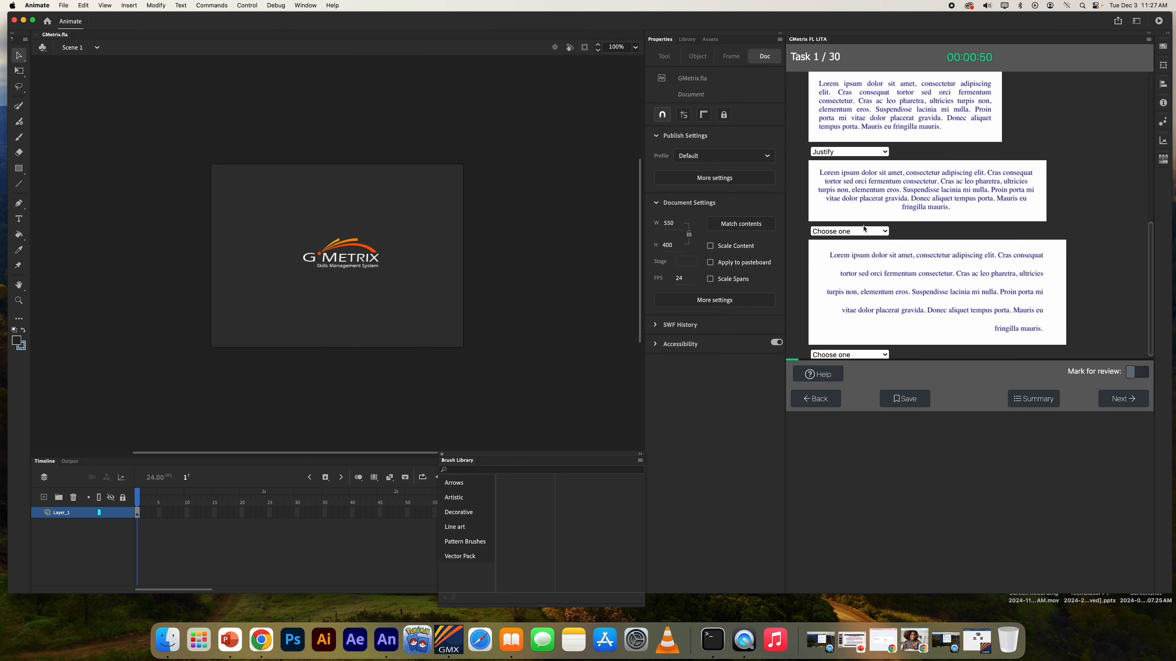
pyautogui.click(859, 231)
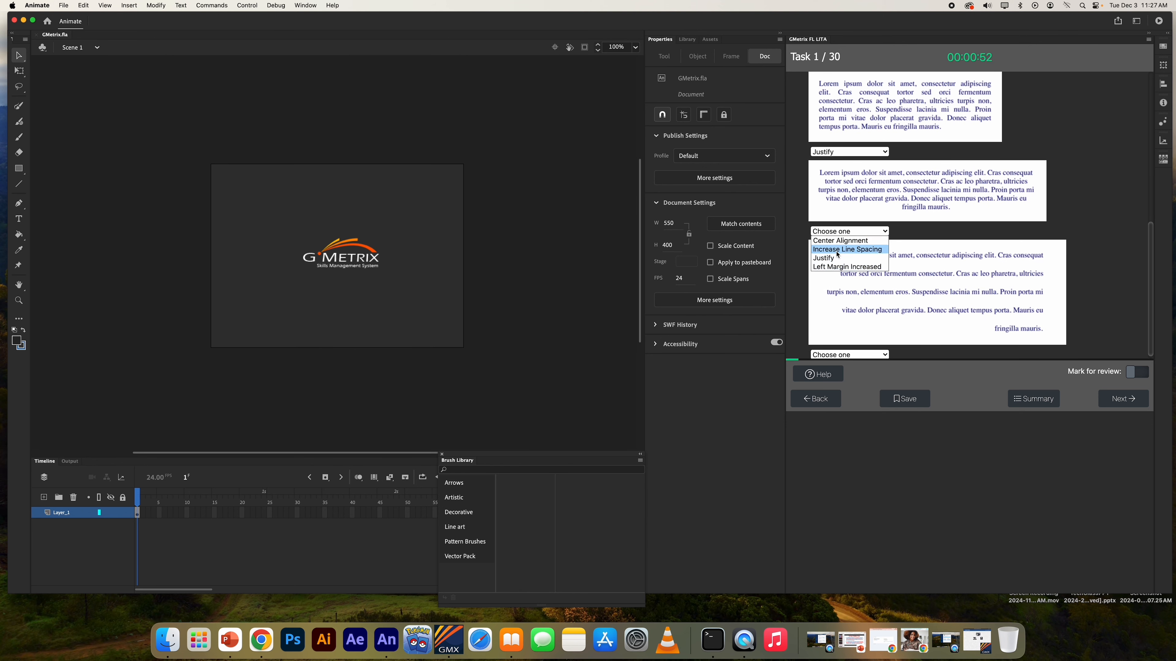
pyautogui.click(839, 241)
# Step: Answer Increase Line Spacing for the fourth sample paragraph and submit Task 1, continuing to Task 2
pyautogui.scroll(-1, 1076, 276)
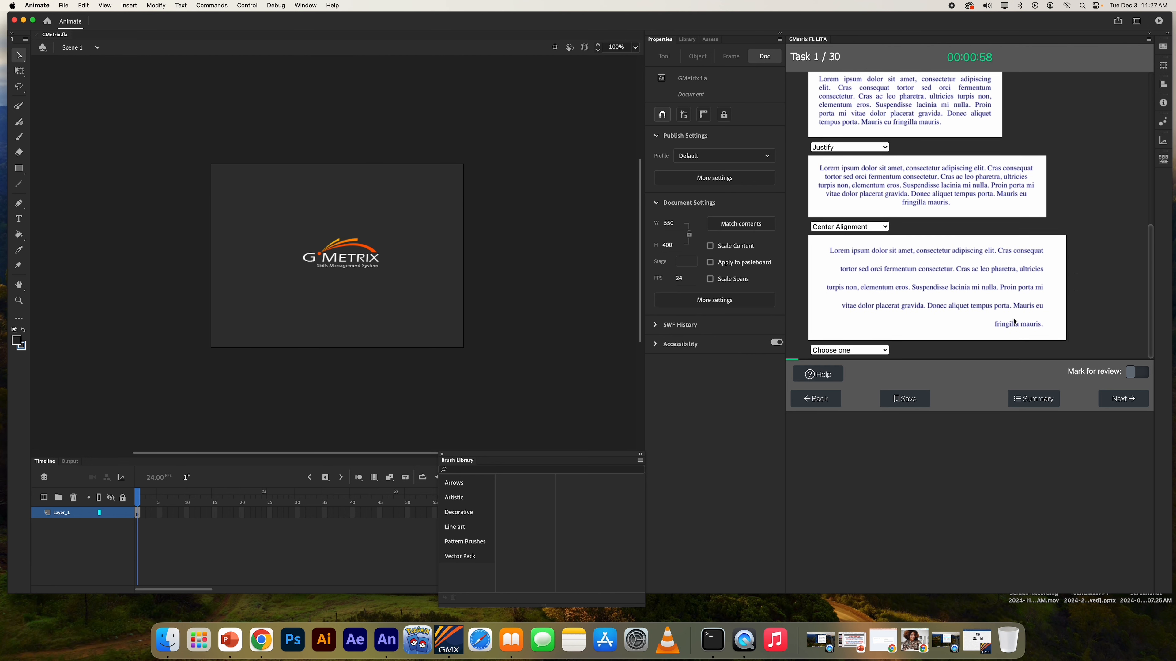
pyautogui.click(853, 350)
pyautogui.scroll(1, 879, 324)
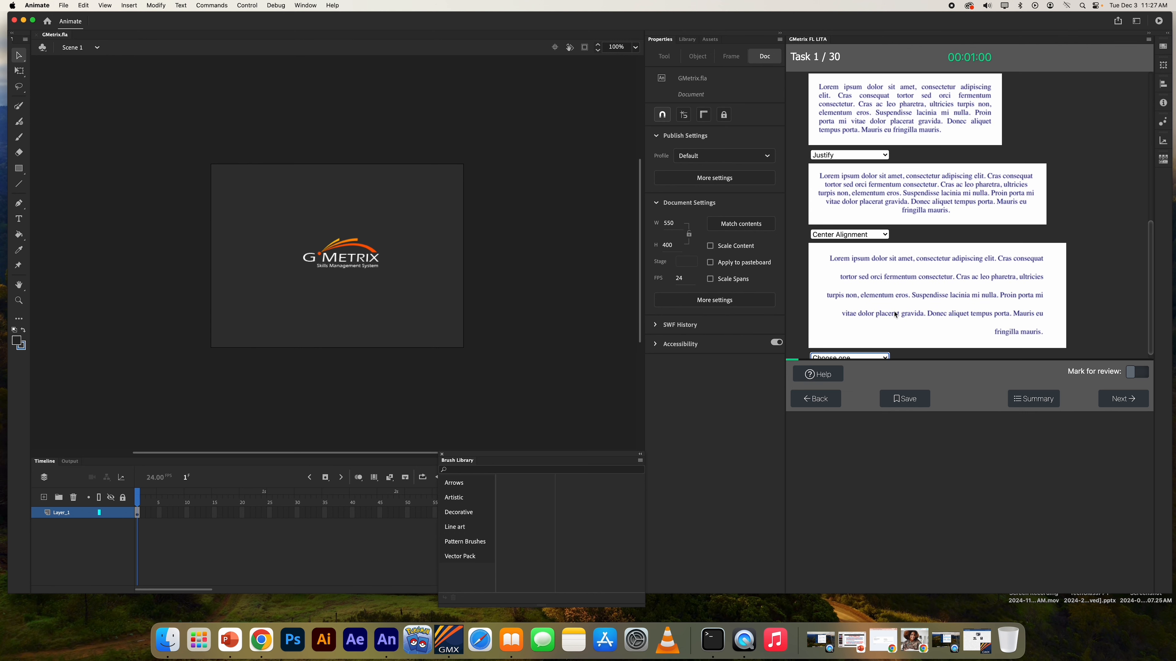
pyautogui.scroll(-1, 892, 315)
pyautogui.click(865, 349)
pyautogui.click(866, 350)
pyautogui.click(866, 350)
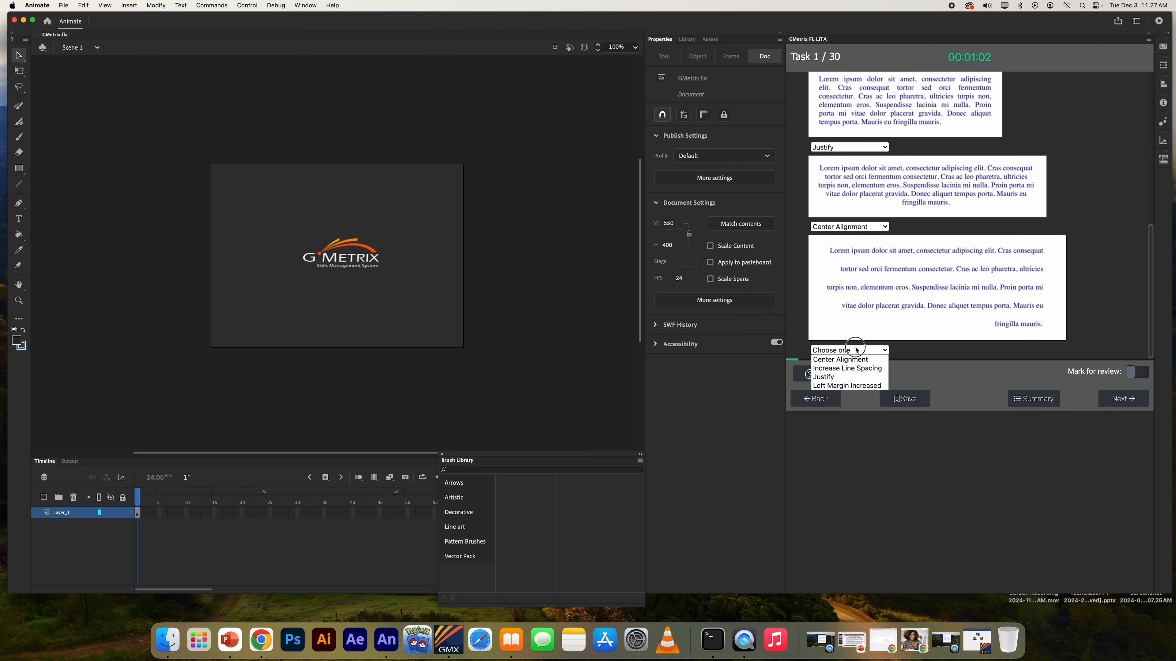
pyautogui.click(872, 369)
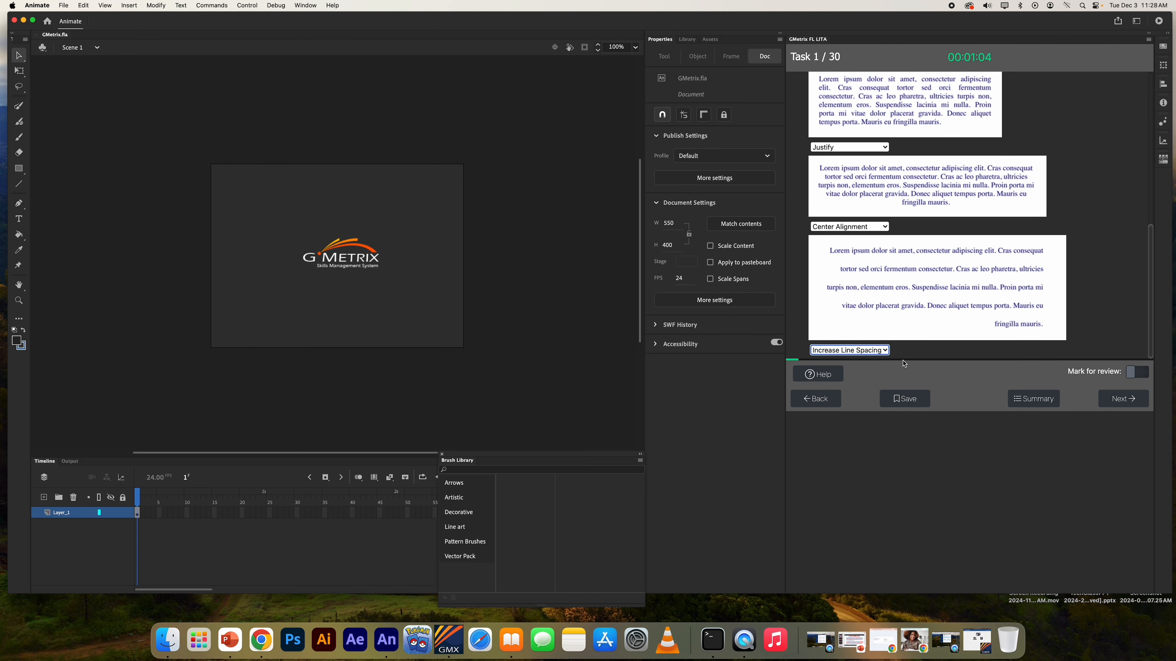
pyautogui.click(1122, 401)
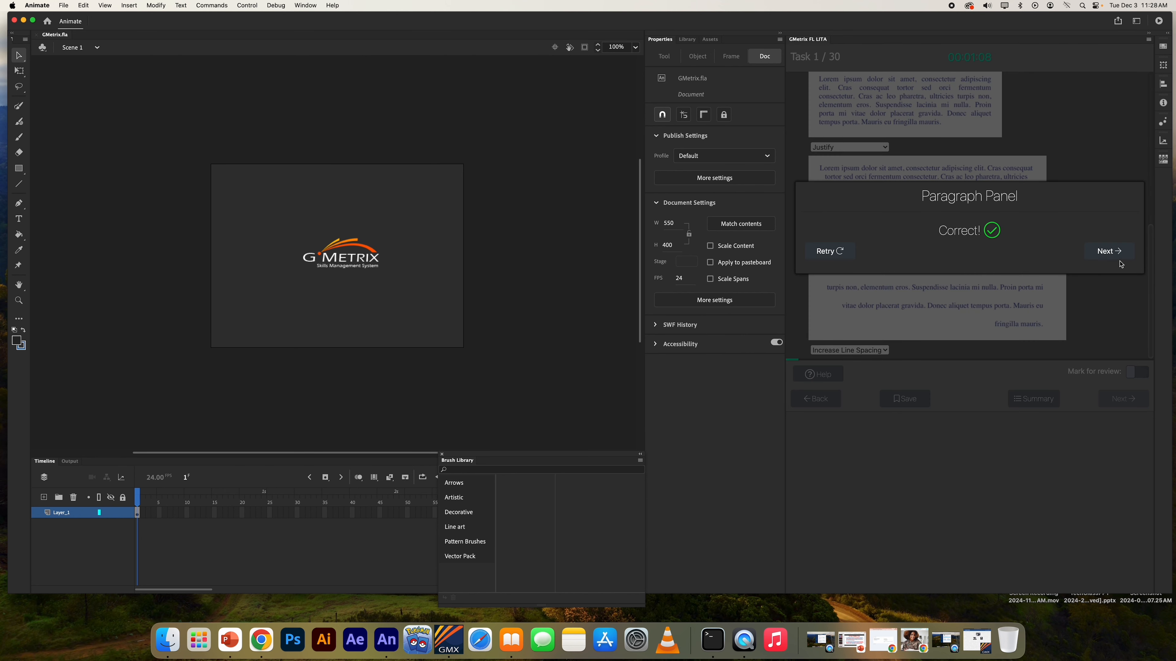
pyautogui.click(1118, 258)
# Step: Answer Layer_3 as the broken tween layer and submit Task 2, continuing to Task 3
pyautogui.scroll(1, 1106, 254)
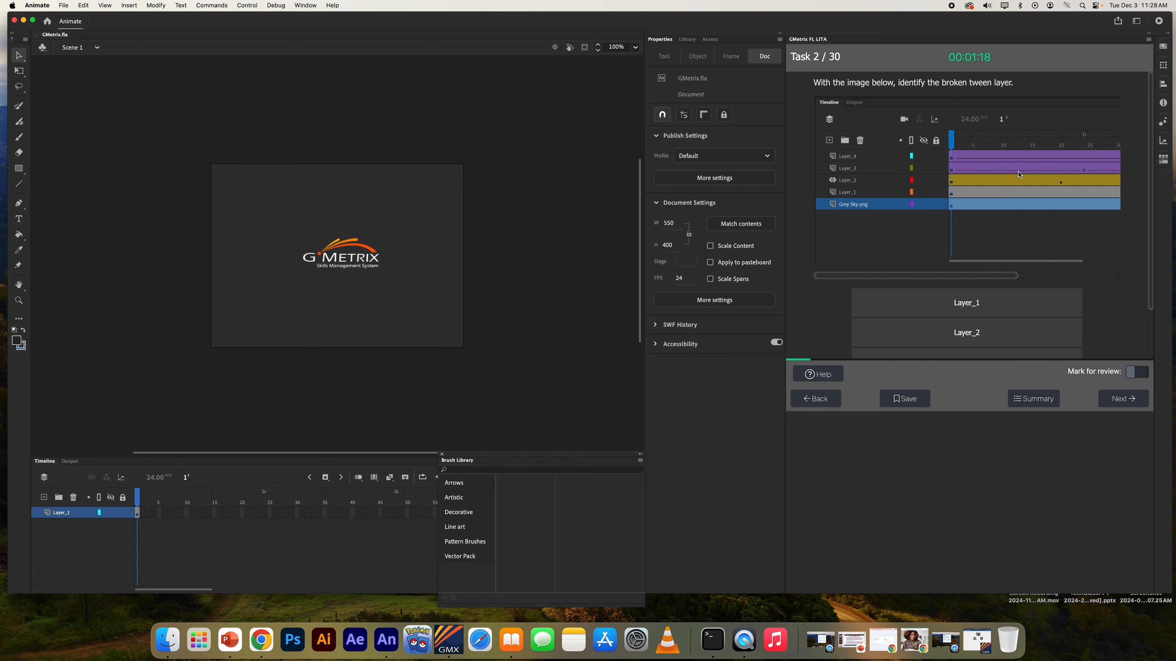
pyautogui.scroll(-2, 1107, 259)
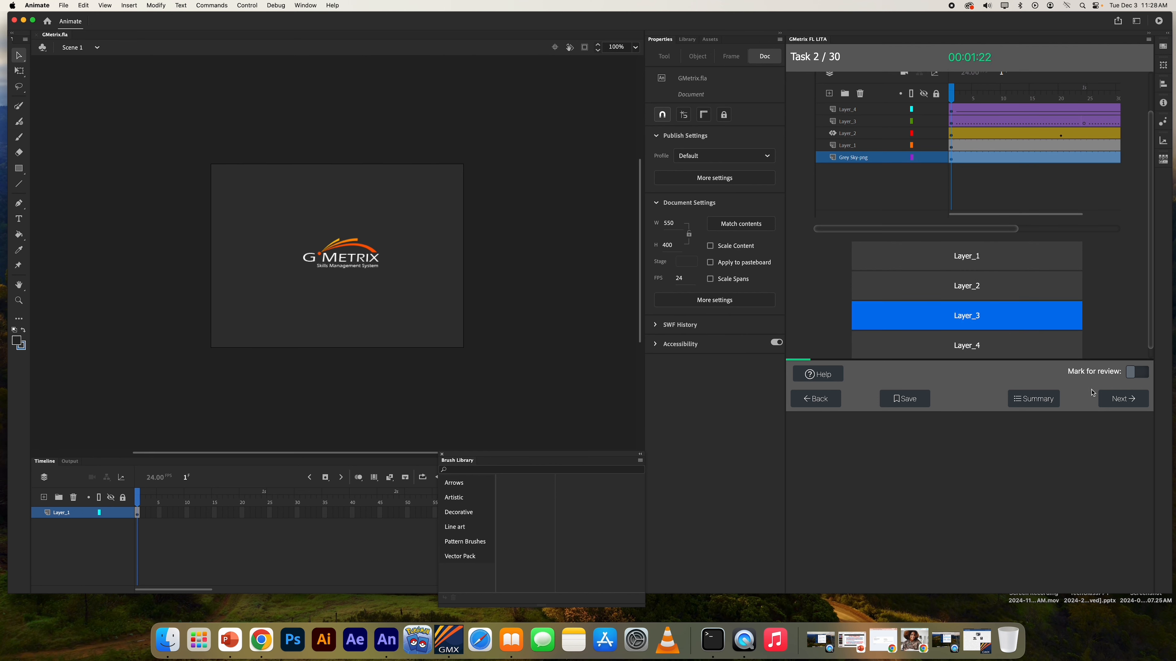
pyautogui.click(1120, 401)
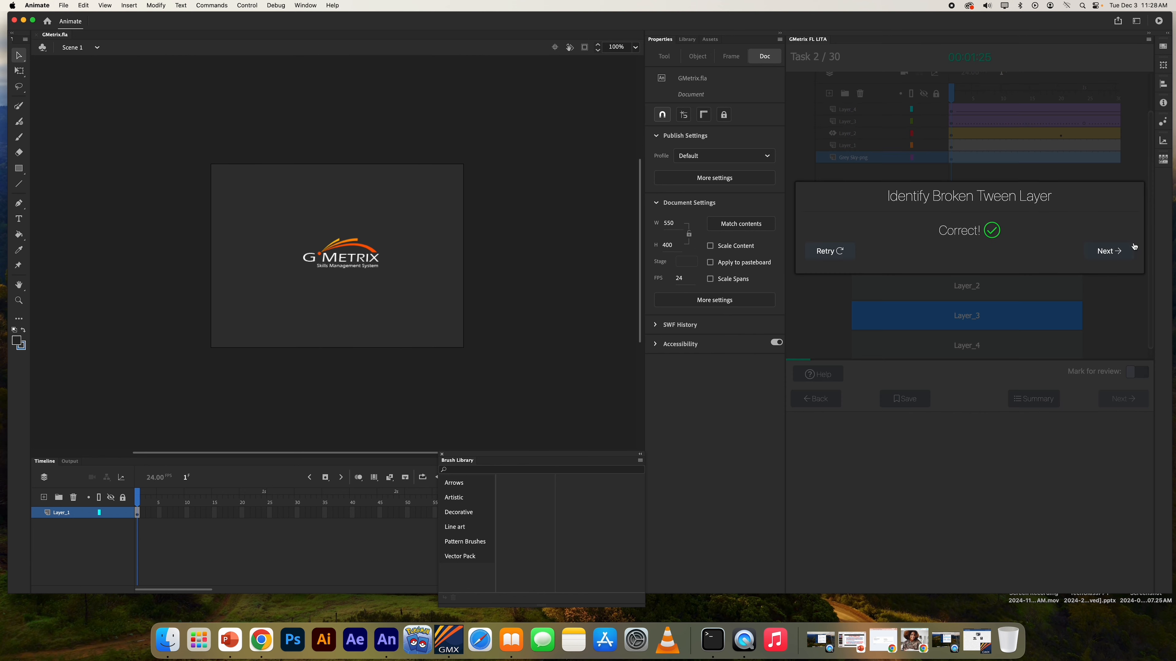
pyautogui.click(1118, 260)
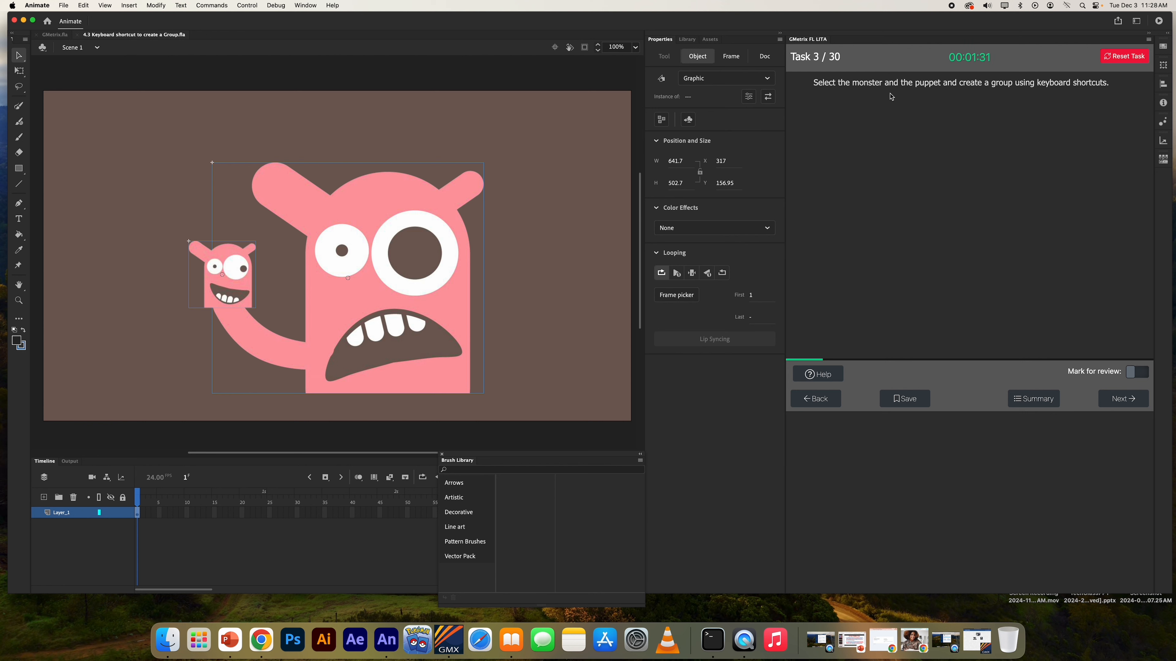
# Step: Following the Task 3 help, group the monster and the puppet on the stage, and submit the task to continue to Task 4
pyautogui.click(817, 373)
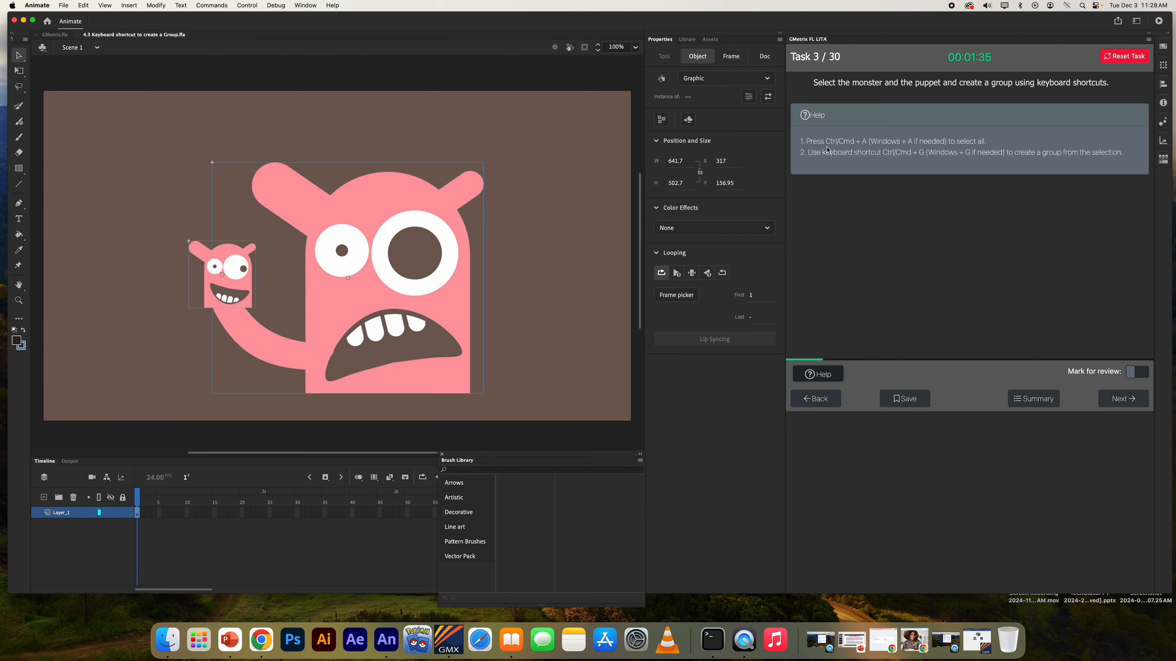
pyautogui.moveTo(839, 141); pyautogui.dragTo(867, 141)
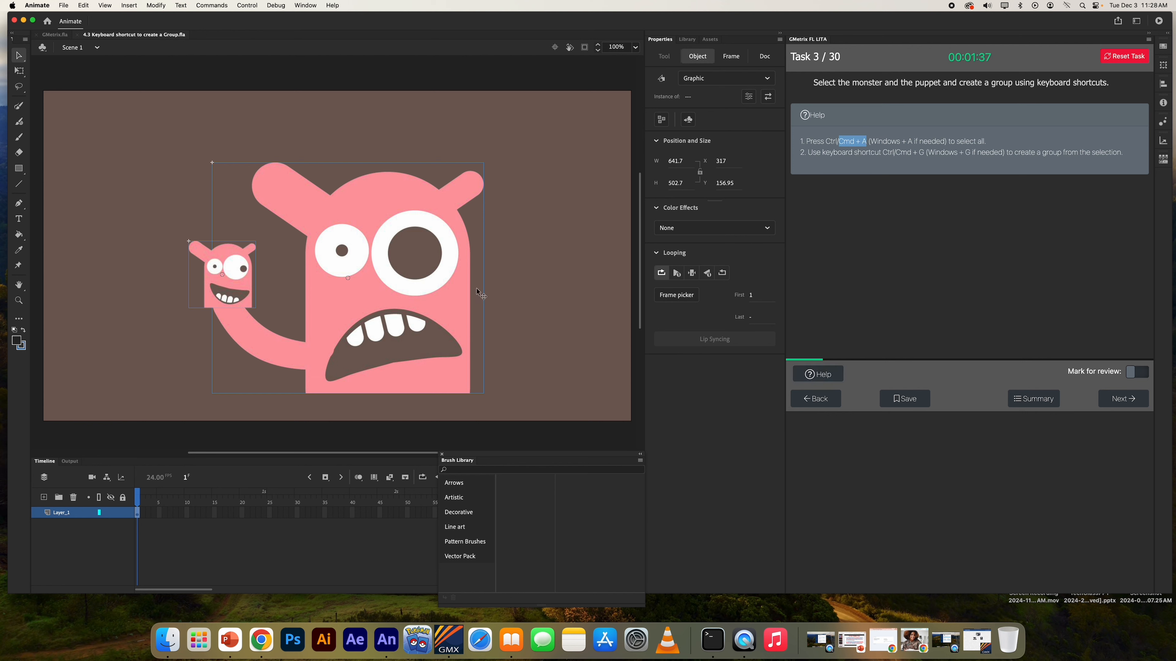
pyautogui.click(494, 181)
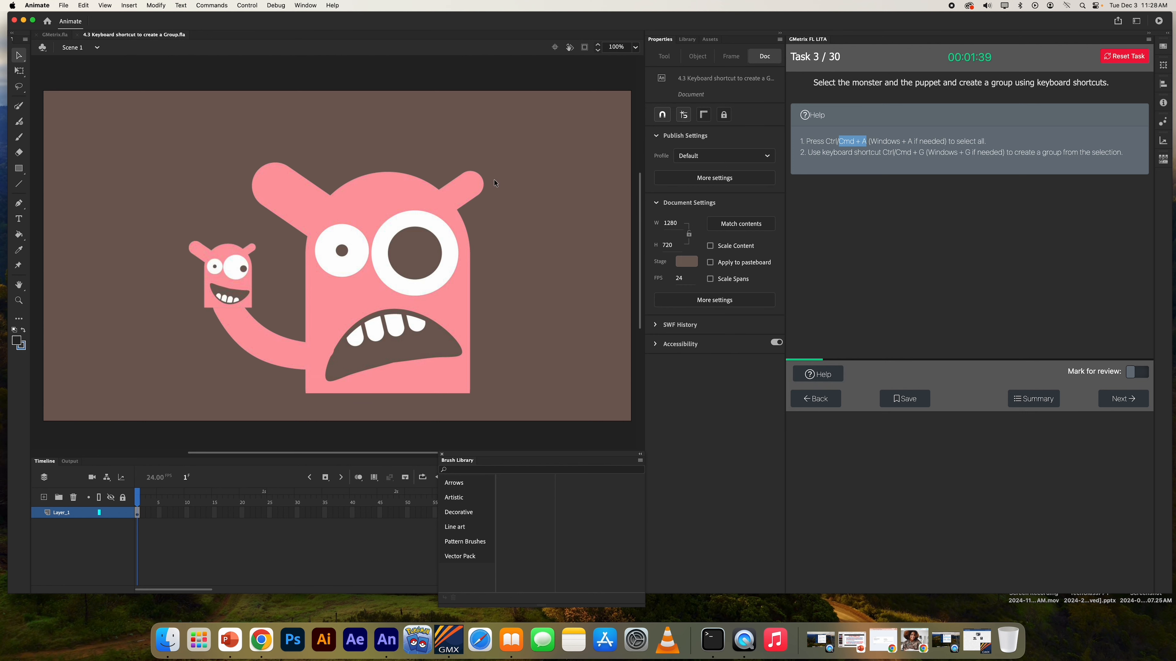
pyautogui.press('super+a')
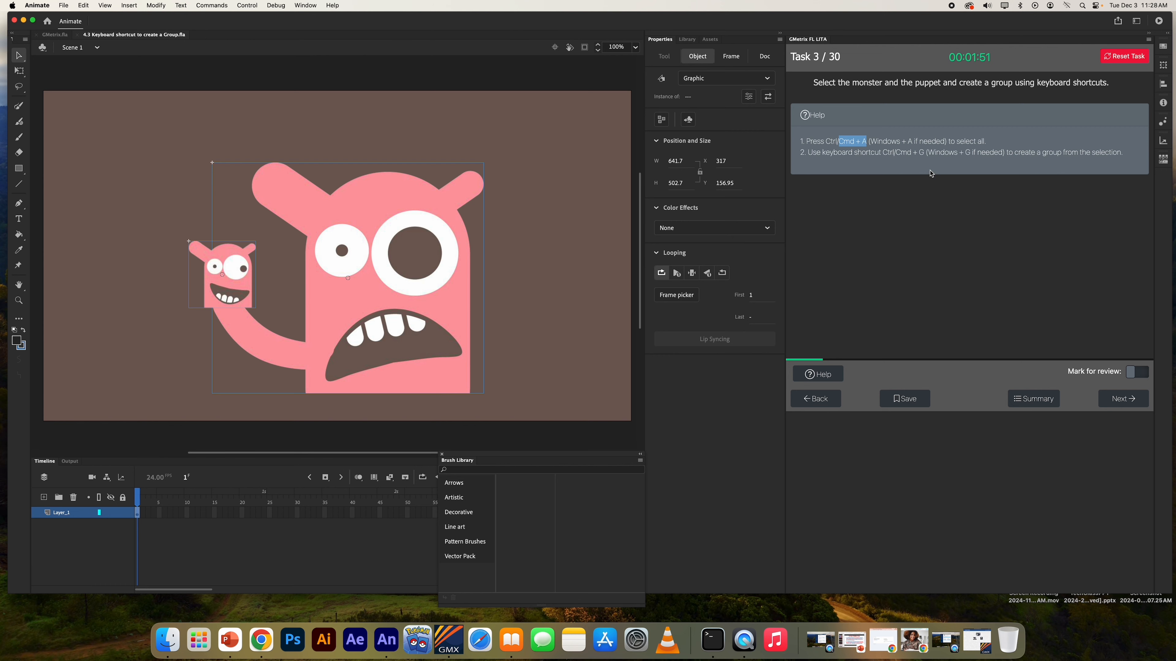
pyautogui.press('super+g')
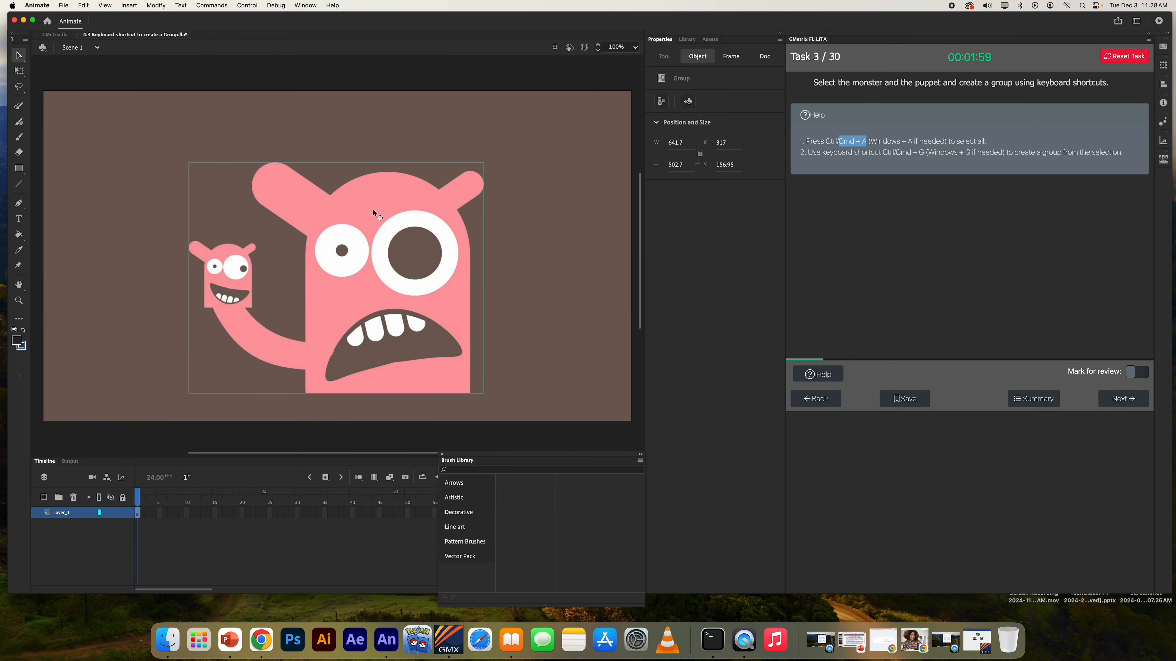
pyautogui.click(1110, 399)
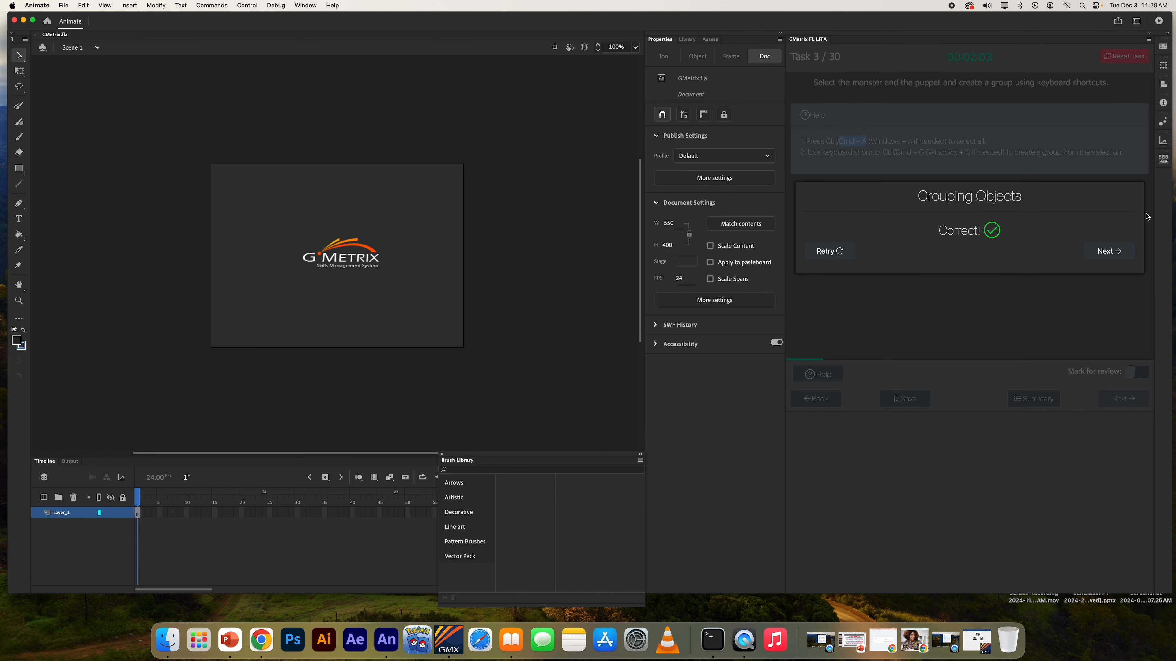
pyautogui.click(1109, 250)
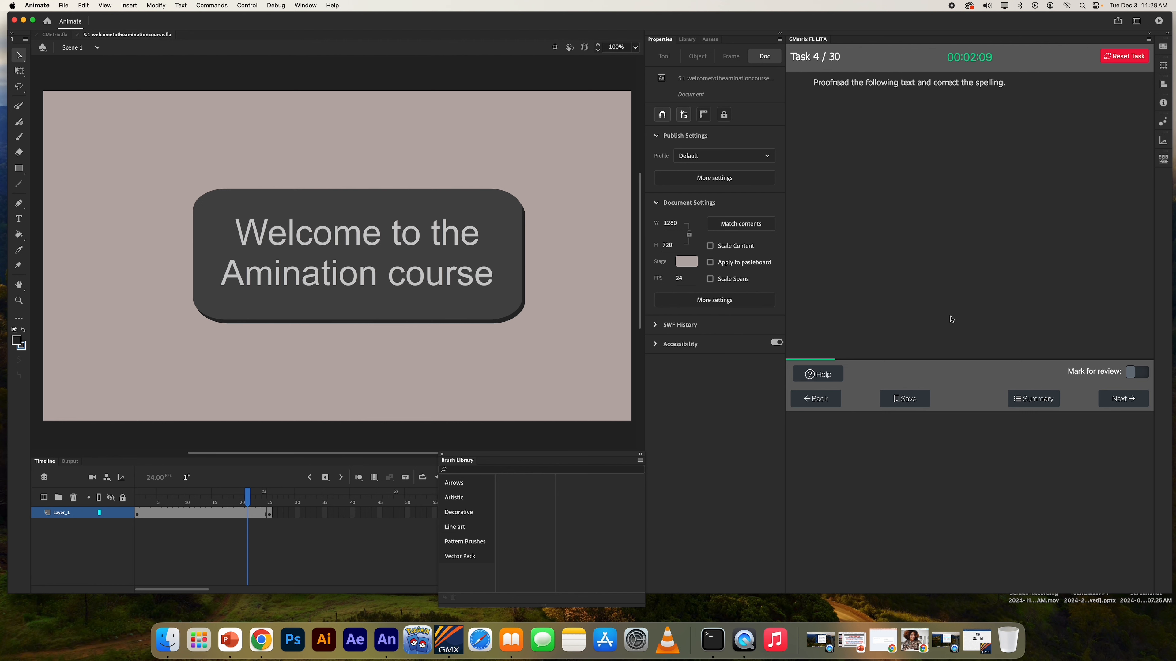
# Step: Correct the misspelled word in the welcome text to "Animation" and submit Task 4, continuing to Task 5
pyautogui.click(265, 280)
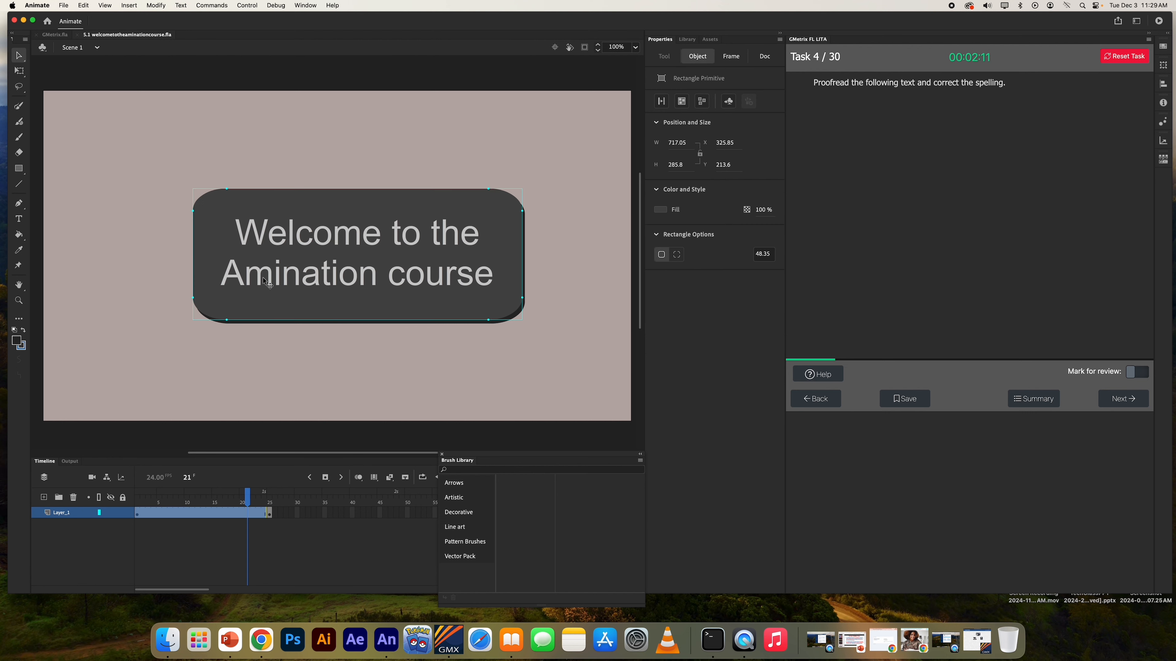
pyautogui.scroll(-2, 264, 280)
pyautogui.click(17, 220)
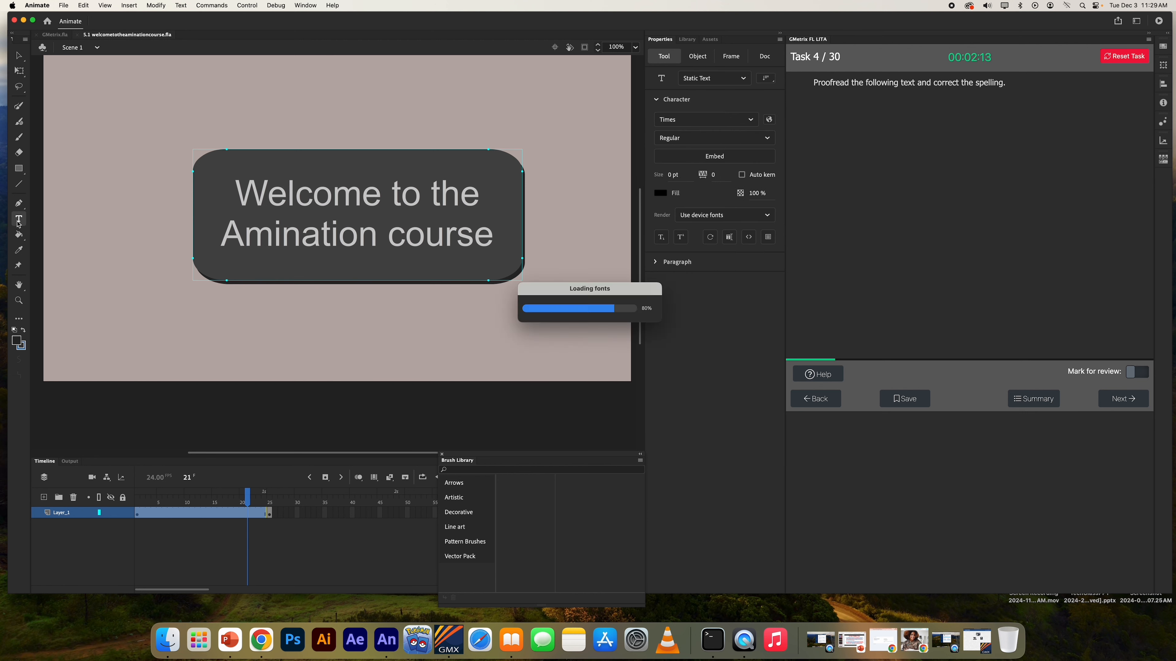
pyautogui.click(300, 236)
pyautogui.moveTo(239, 236); pyautogui.dragTo(295, 237)
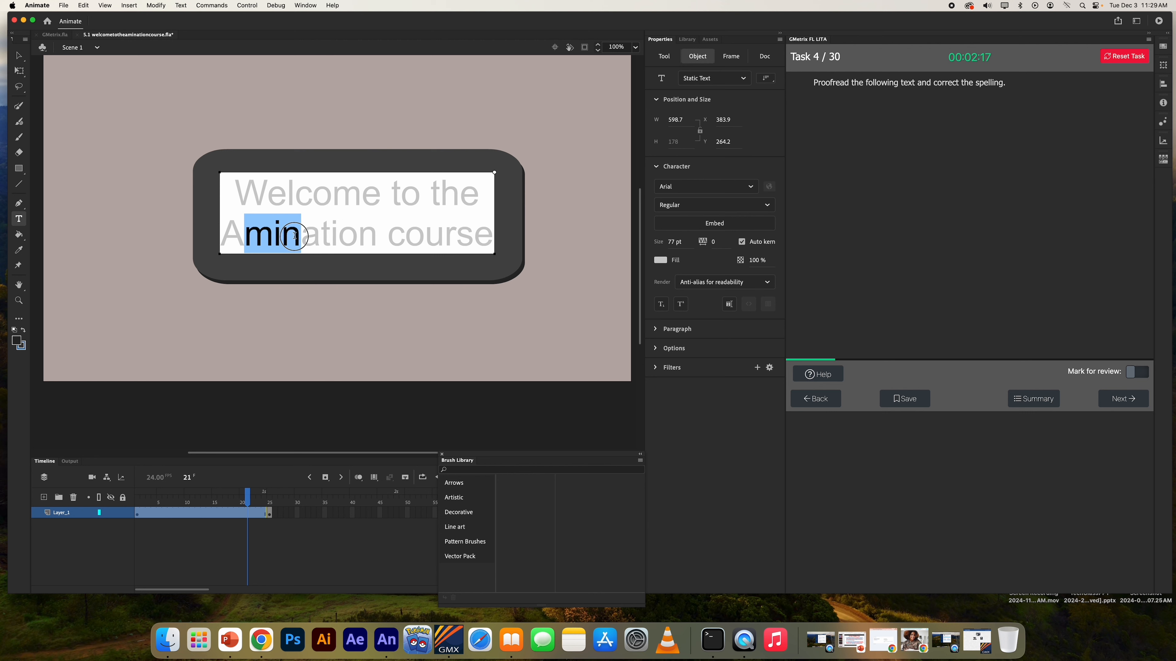
pyautogui.write('nim')
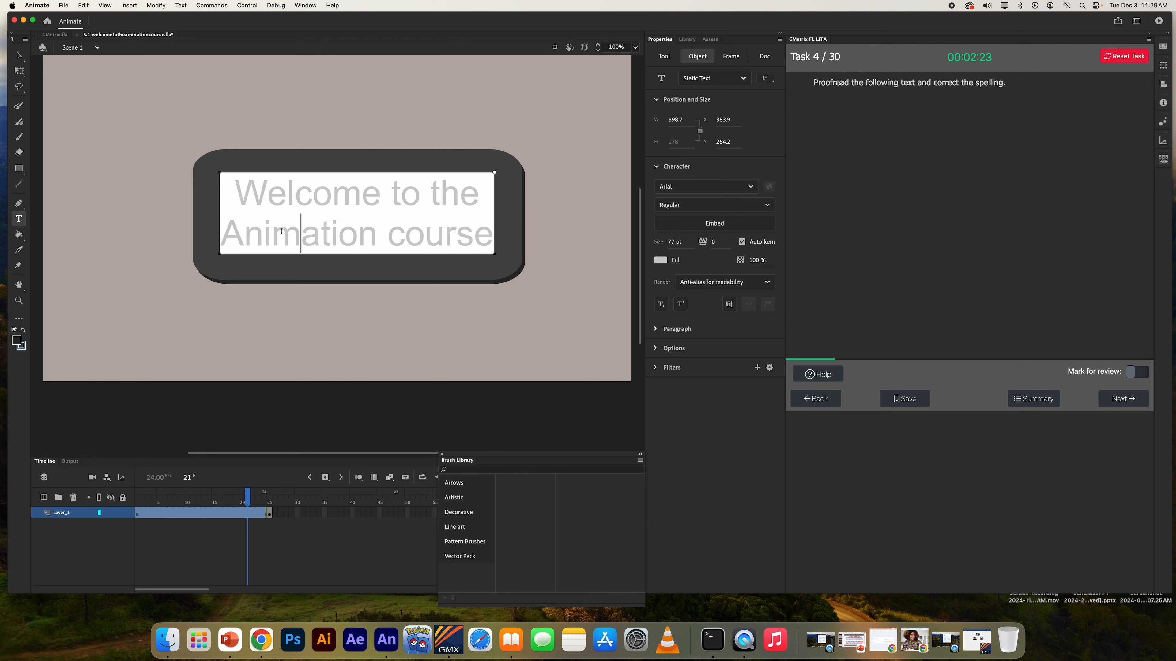
pyautogui.click(92, 135)
pyautogui.click(1099, 403)
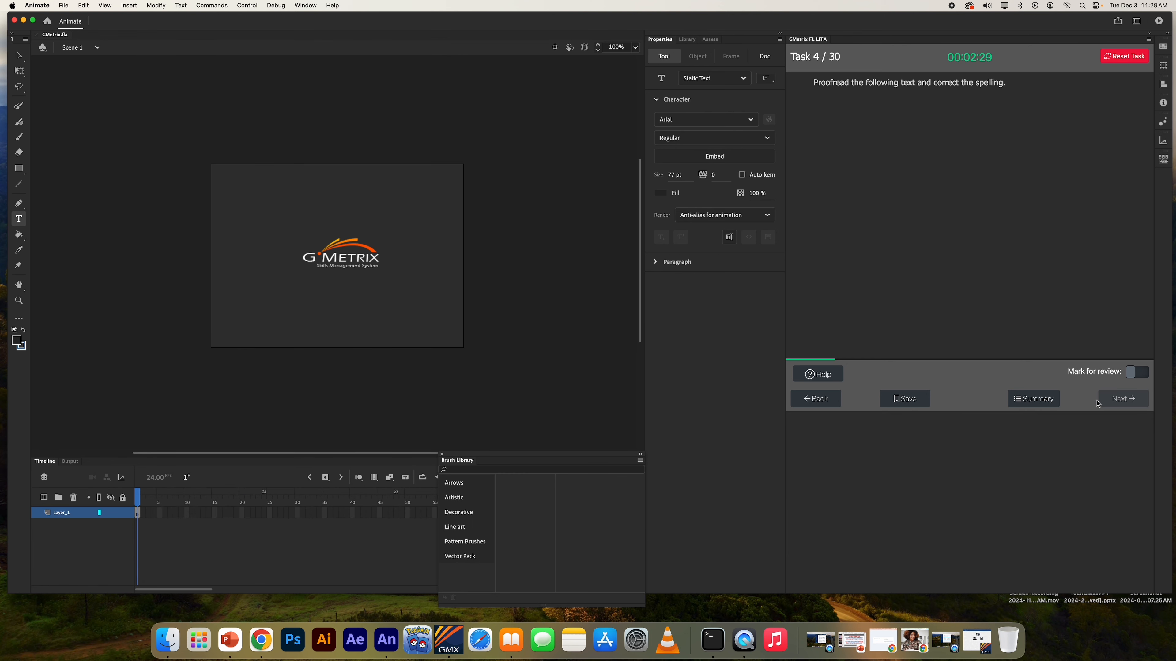
pyautogui.click(1100, 251)
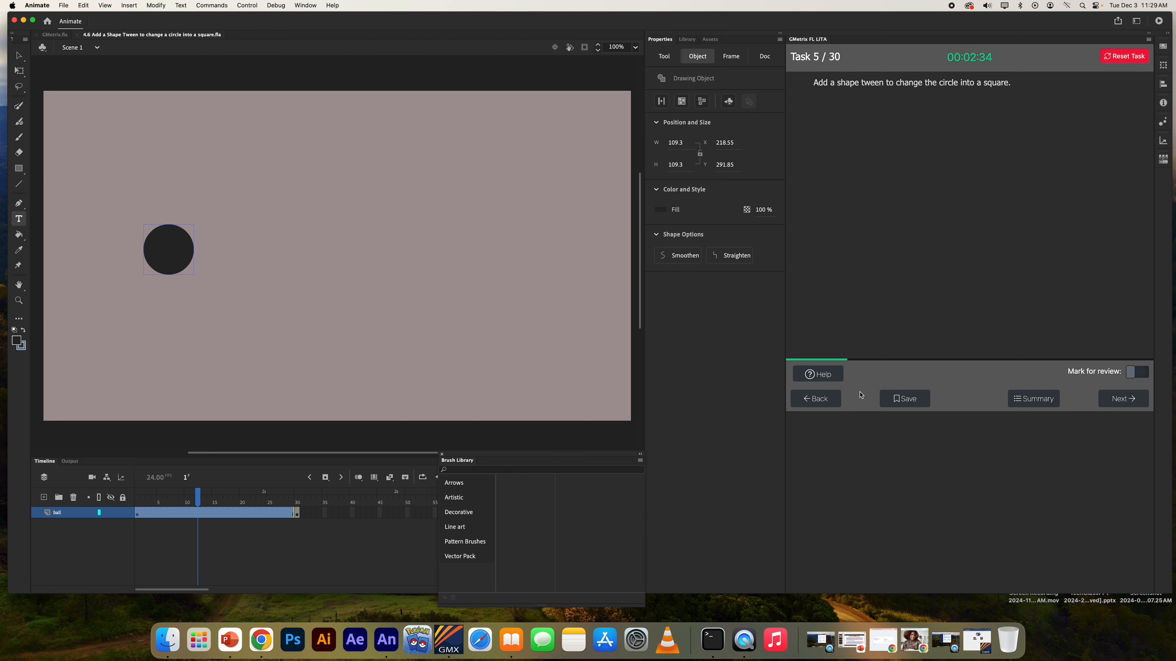
# Step: Following the Task 5 help, create a shape tween on the ball layer to change the circle into a square
pyautogui.click(825, 377)
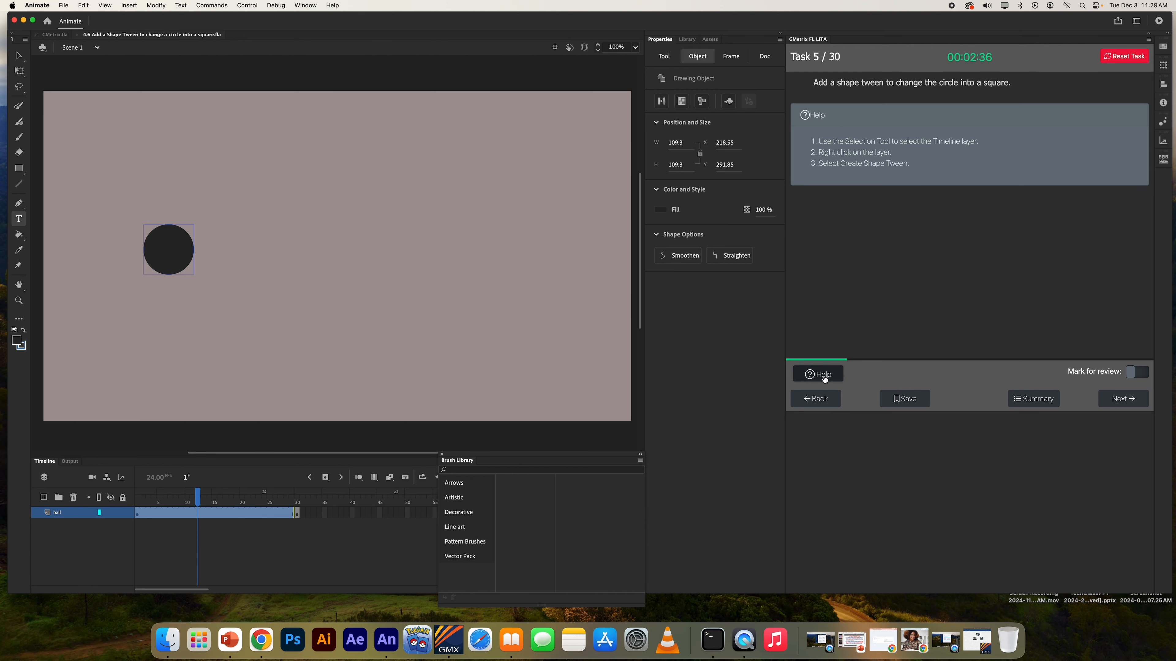
pyautogui.moveTo(171, 494); pyautogui.dragTo(230, 492)
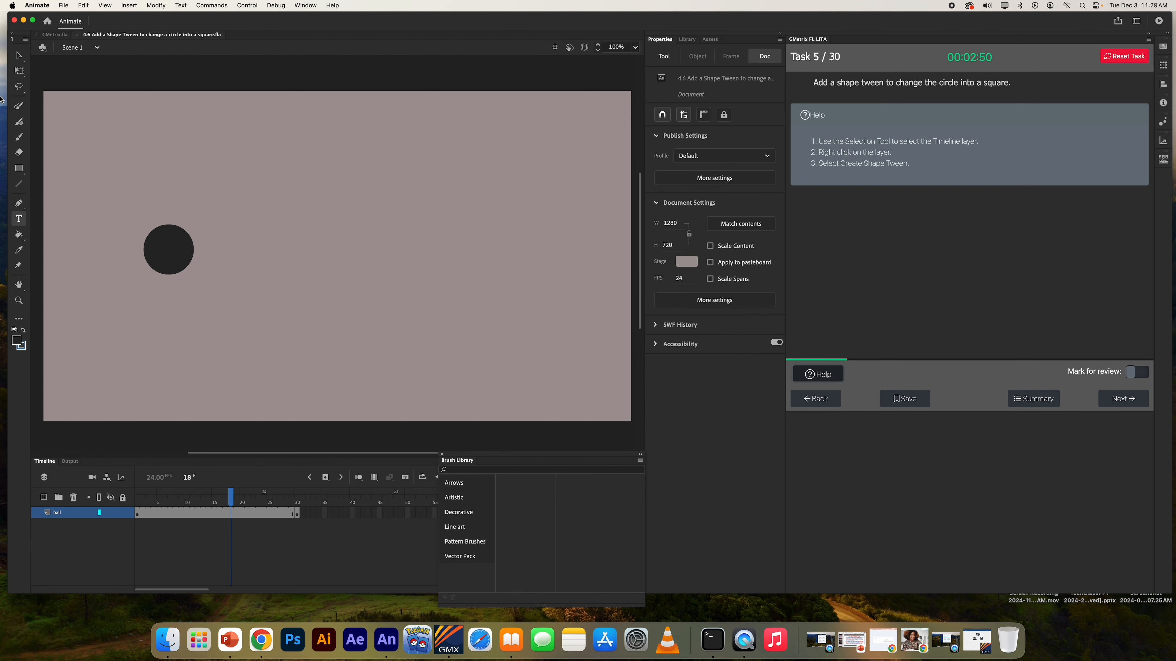
pyautogui.click(18, 56)
pyautogui.rightClick(201, 514)
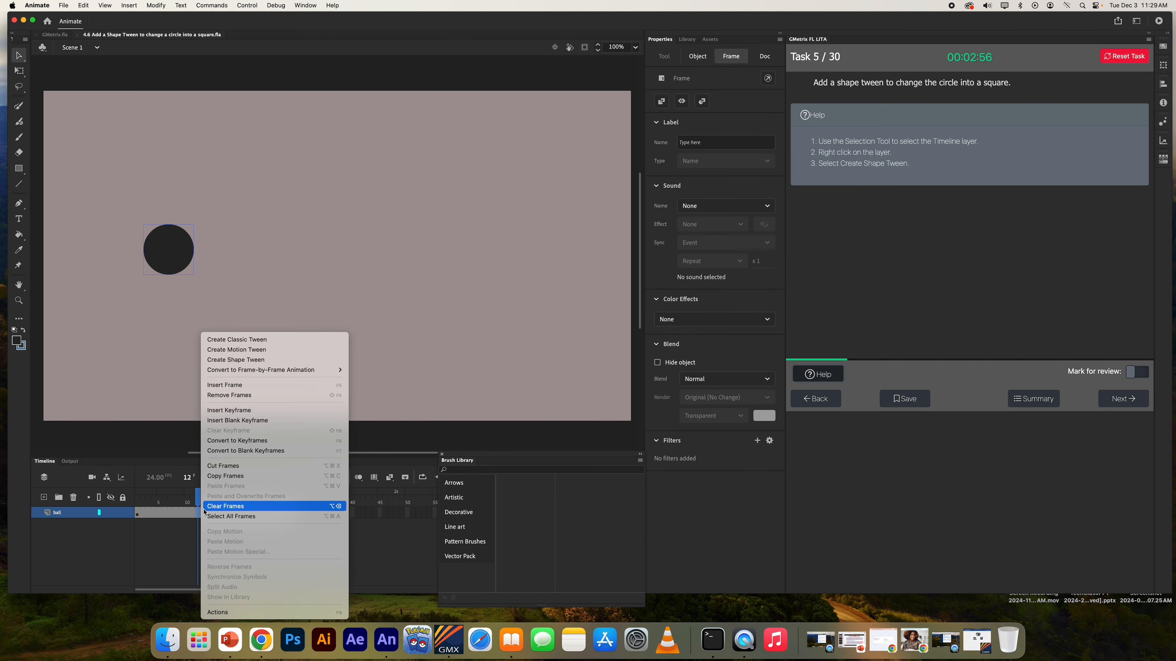
pyautogui.click(317, 365)
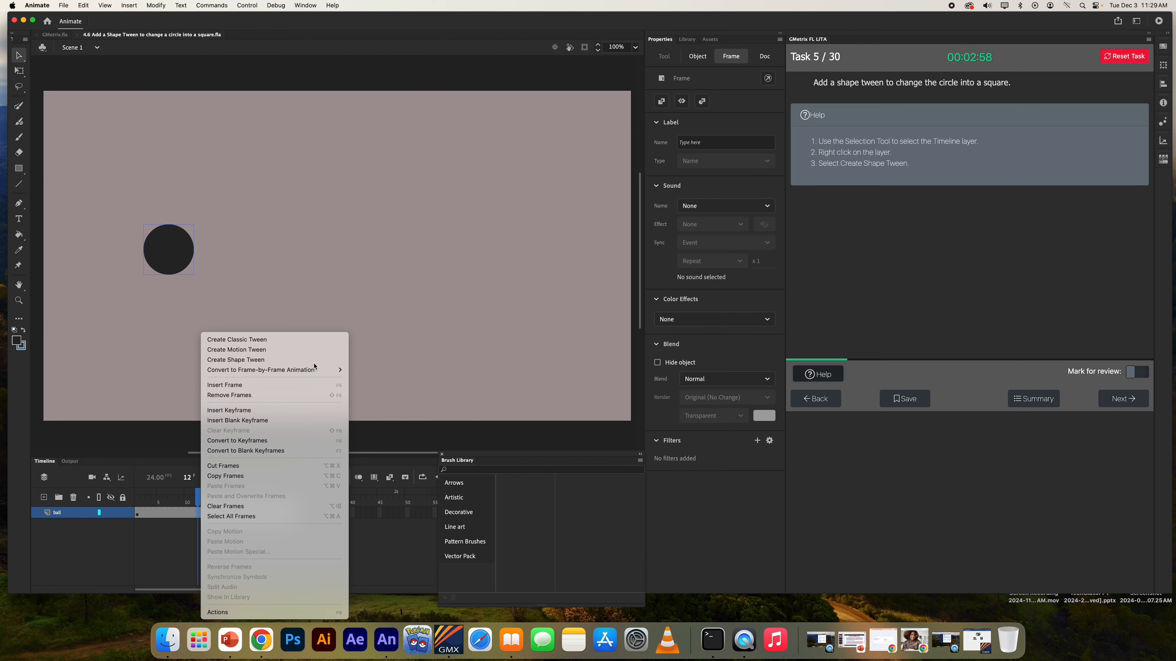
# Step: Scrub the shape tween through to frame 30 and submit Task 5, continuing to Task 6
pyautogui.moveTo(200, 496); pyautogui.dragTo(297, 497)
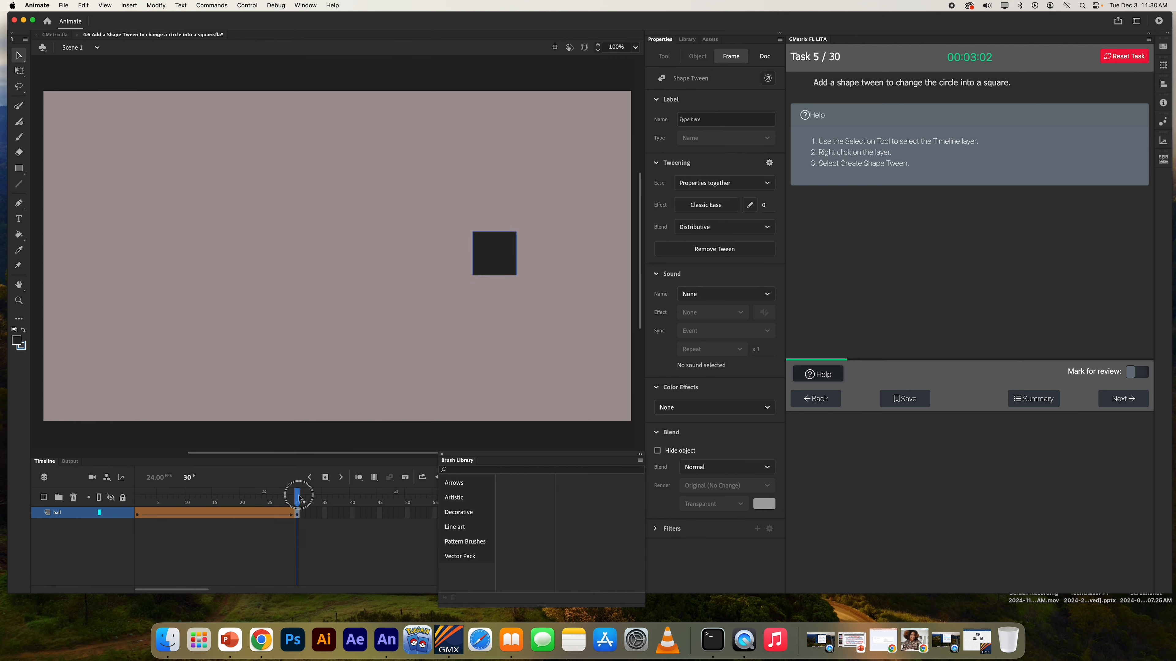
pyautogui.click(1132, 401)
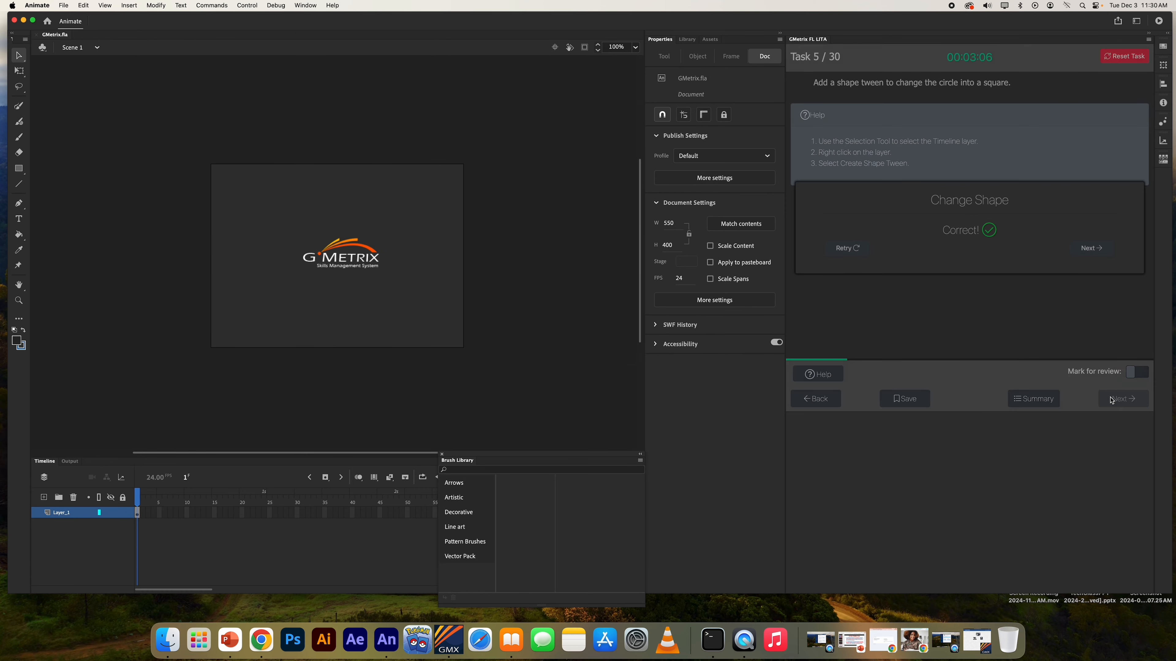
pyautogui.click(1104, 252)
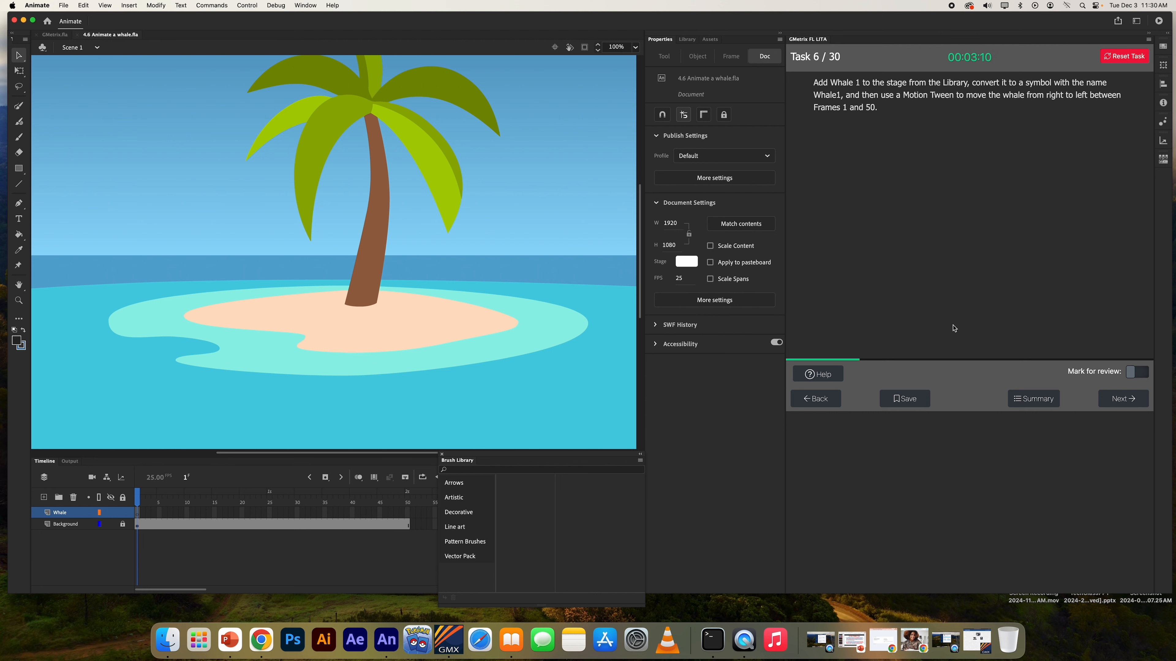
# Step: Following the Task 6 help, place the Whale 1 image from the Library on the right-hand side of the stage in frame 1 of the Whale layer
pyautogui.click(818, 374)
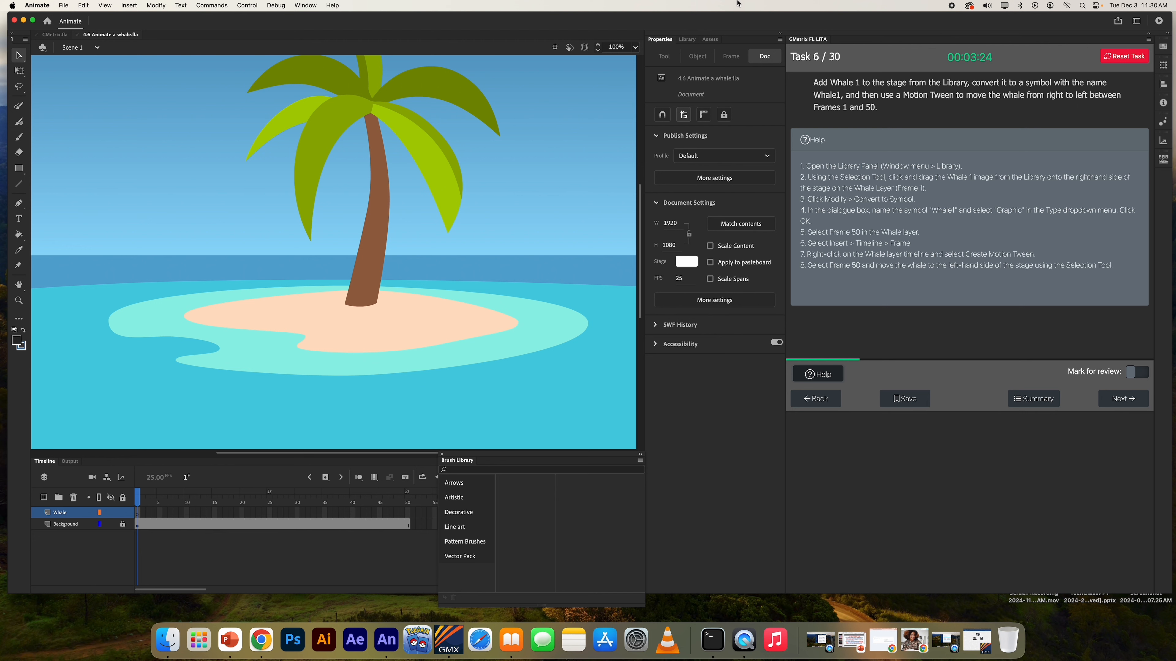
pyautogui.click(687, 39)
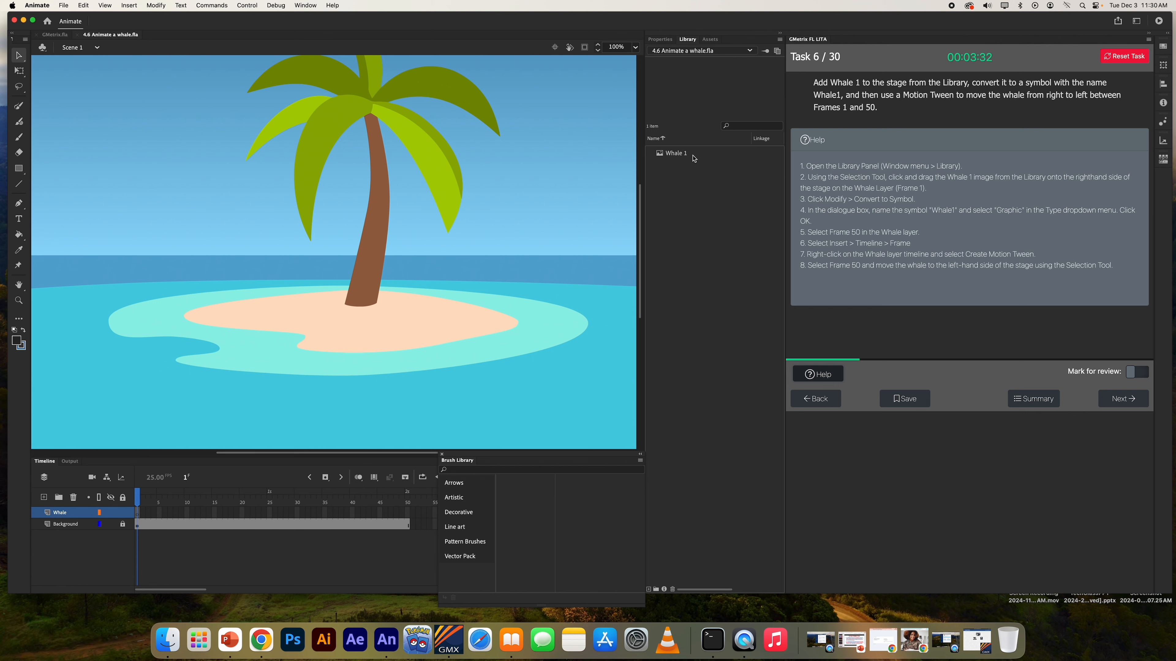
pyautogui.click(680, 157)
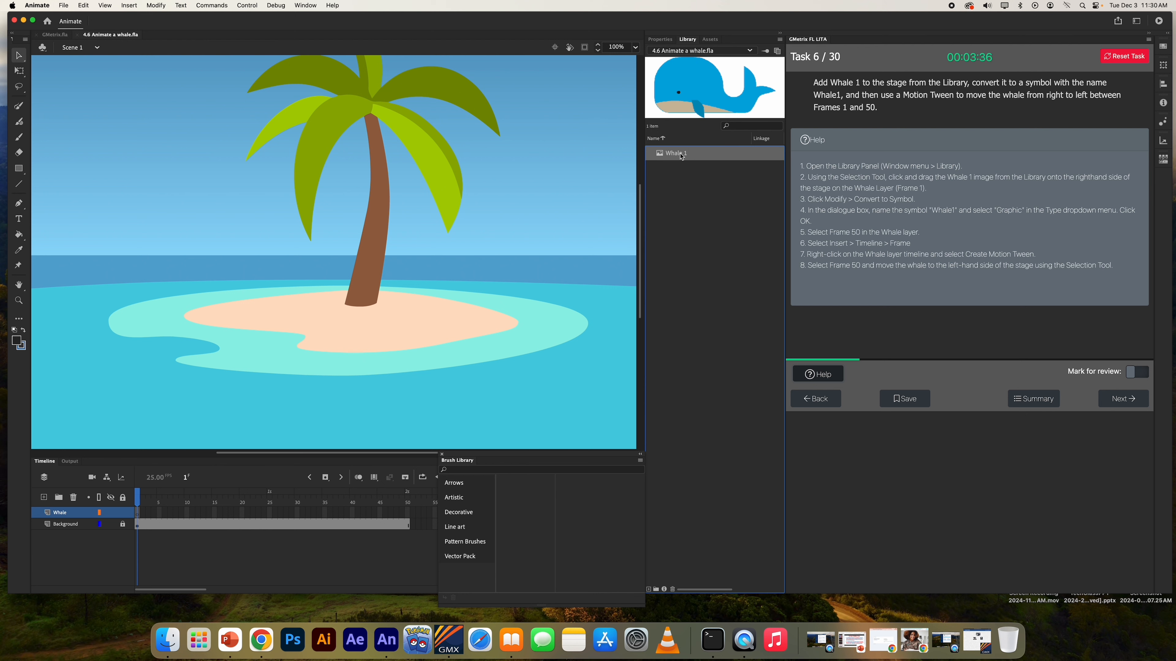
pyautogui.moveTo(681, 157); pyautogui.dragTo(547, 375)
pyautogui.moveTo(546, 376); pyautogui.dragTo(544, 370)
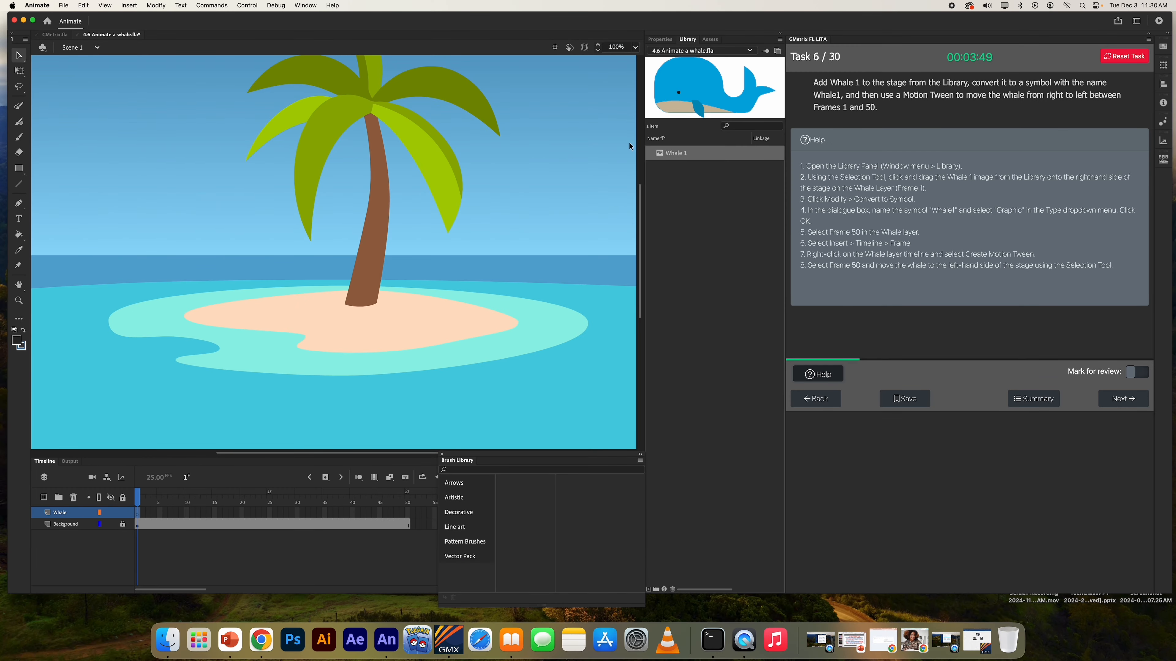
pyautogui.moveTo(690, 154); pyautogui.dragTo(530, 353)
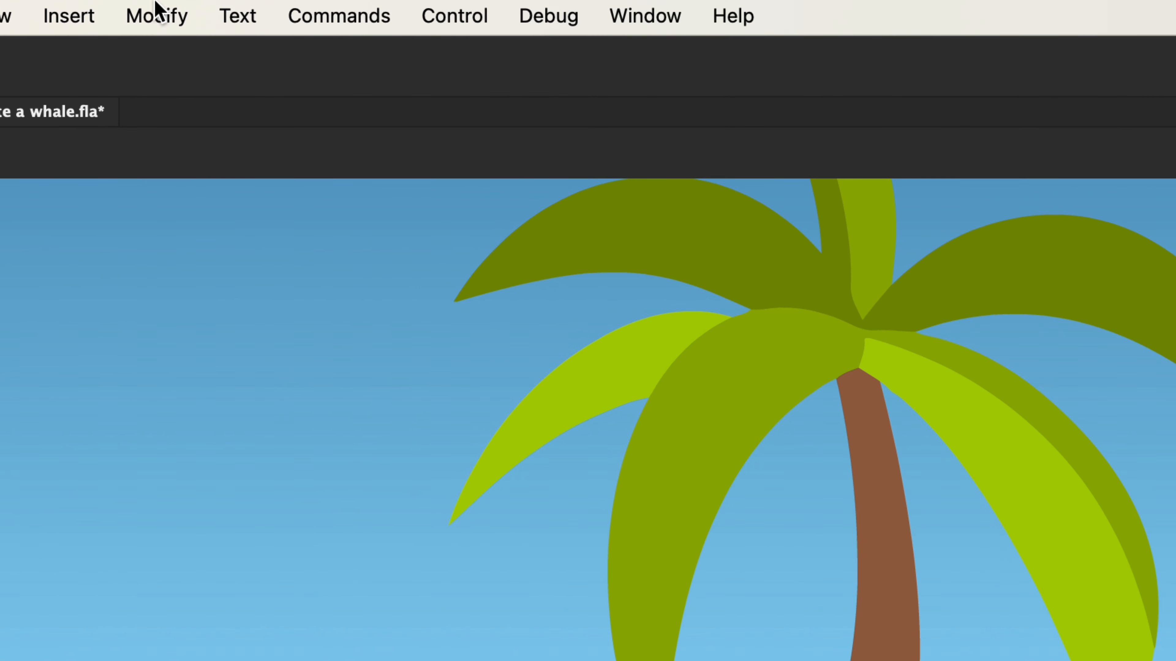
# Step: Convert the whale image to a Graphic symbol named Whale1
pyautogui.click(156, 6)
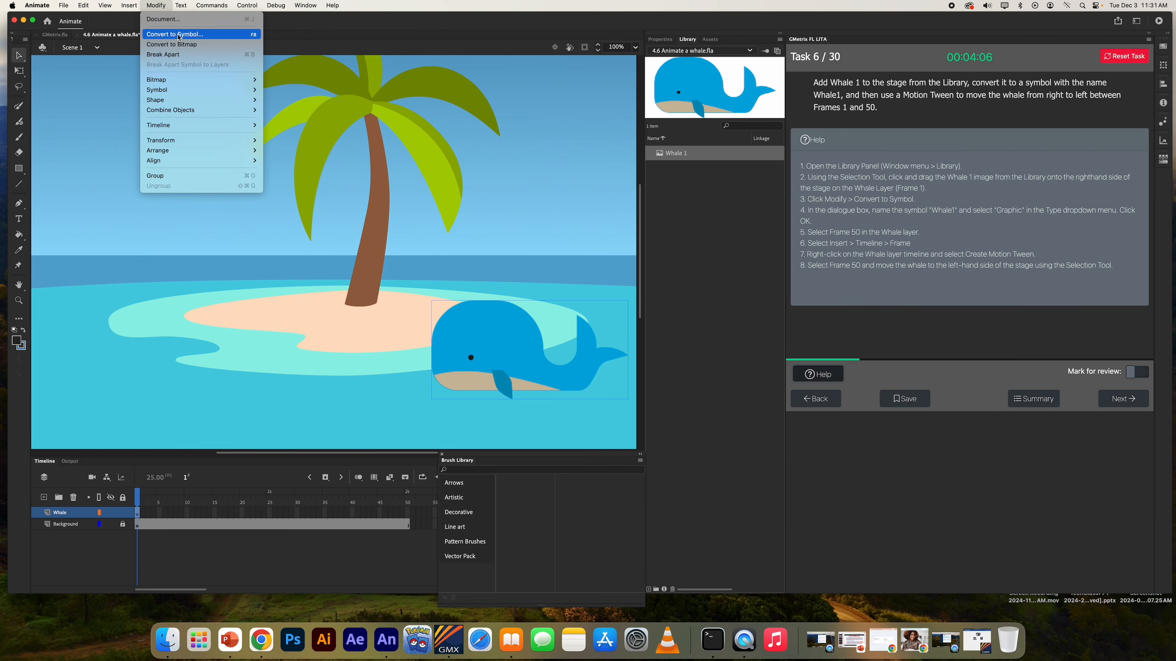
pyautogui.click(180, 34)
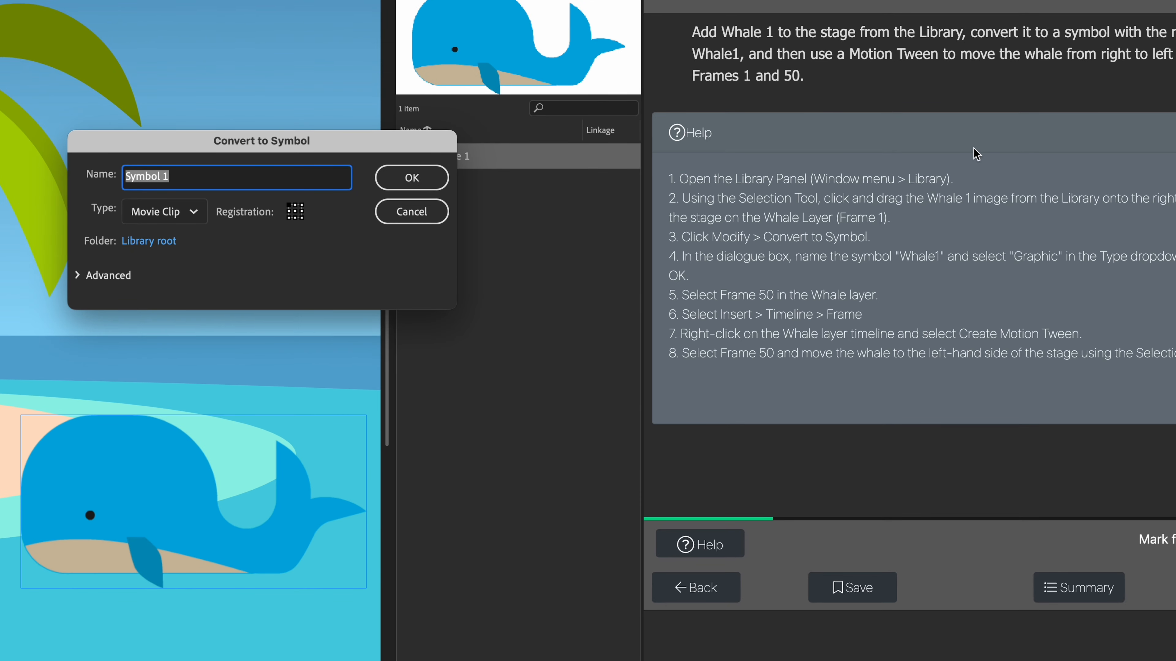
pyautogui.write('Whale1')
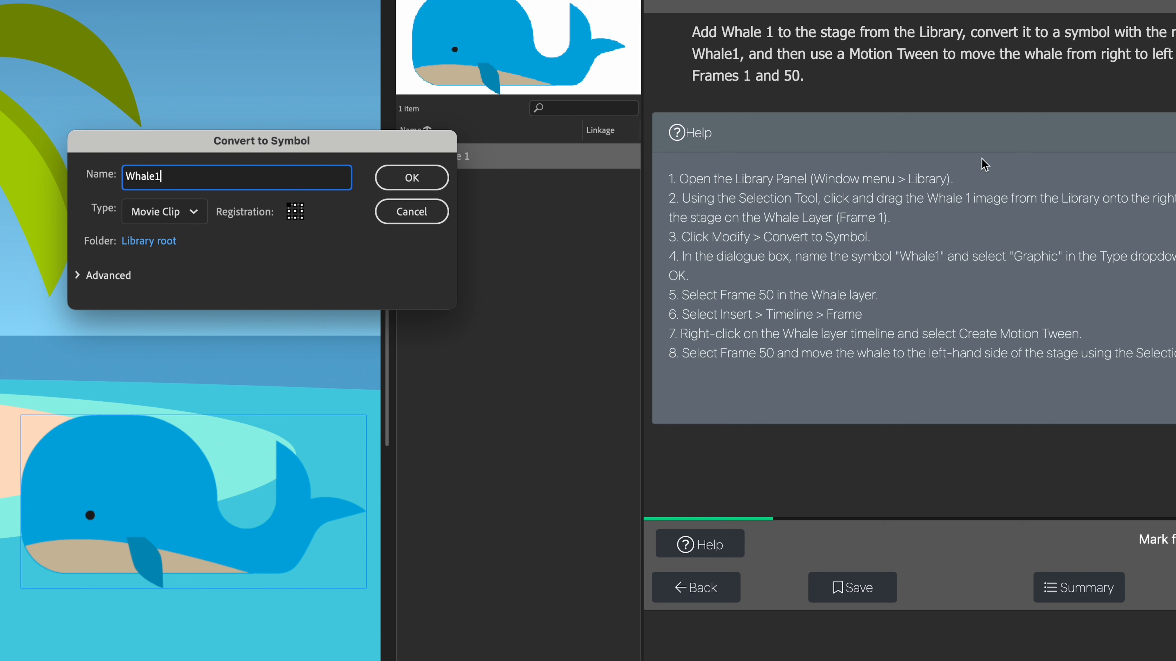
pyautogui.click(183, 219)
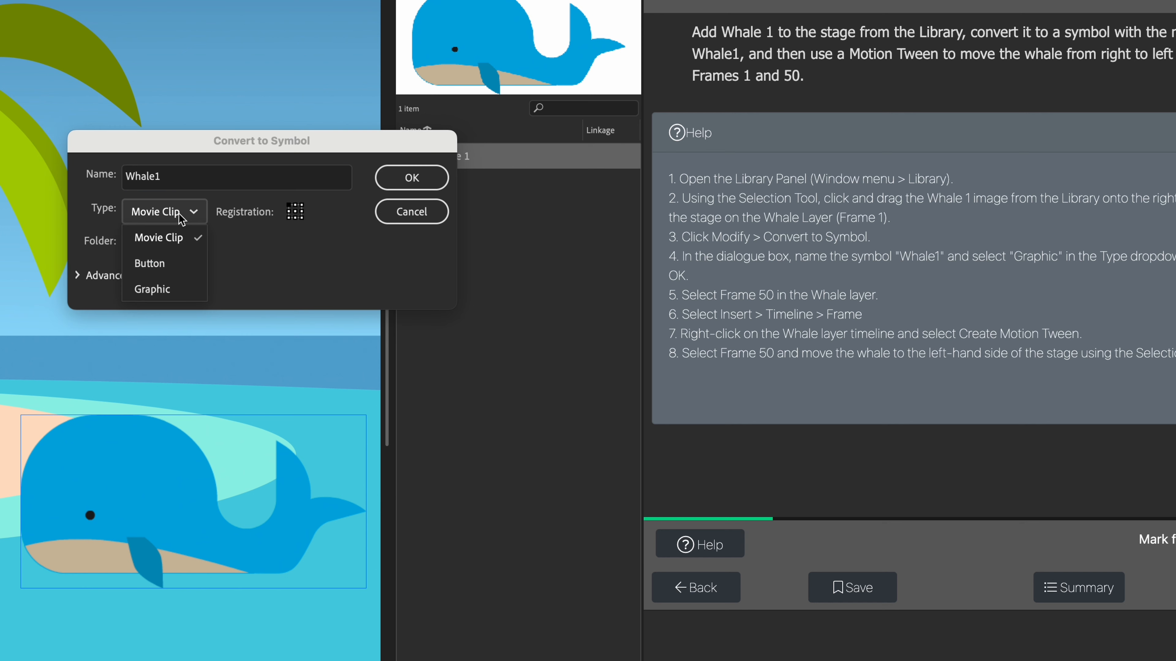
pyautogui.click(168, 292)
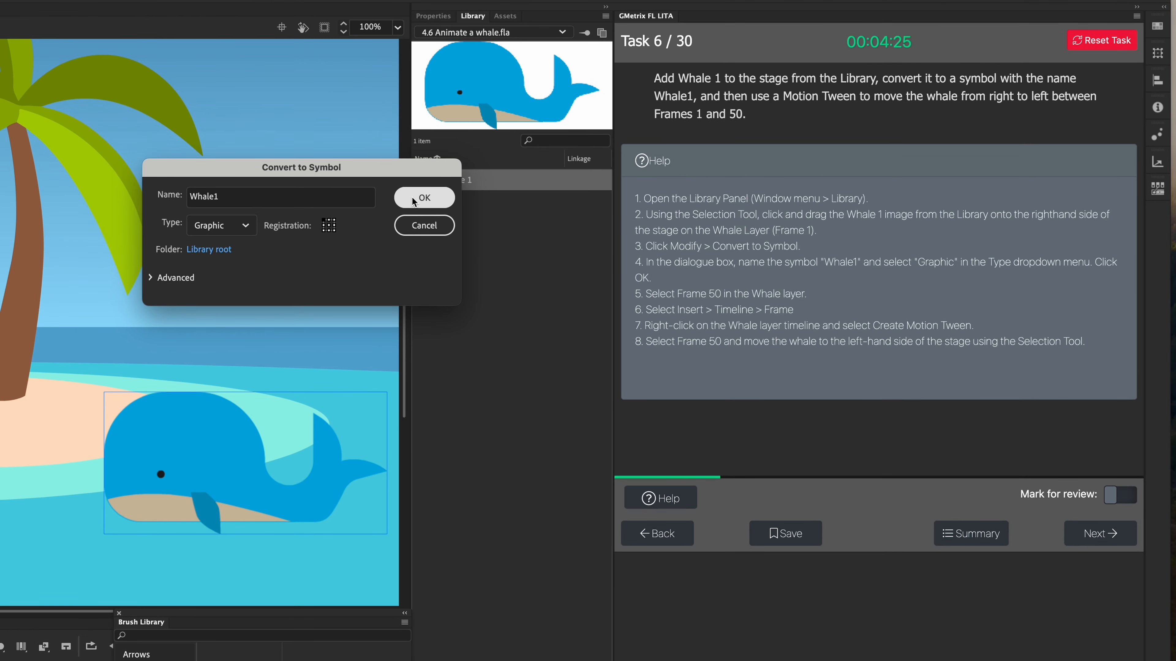
pyautogui.click(412, 197)
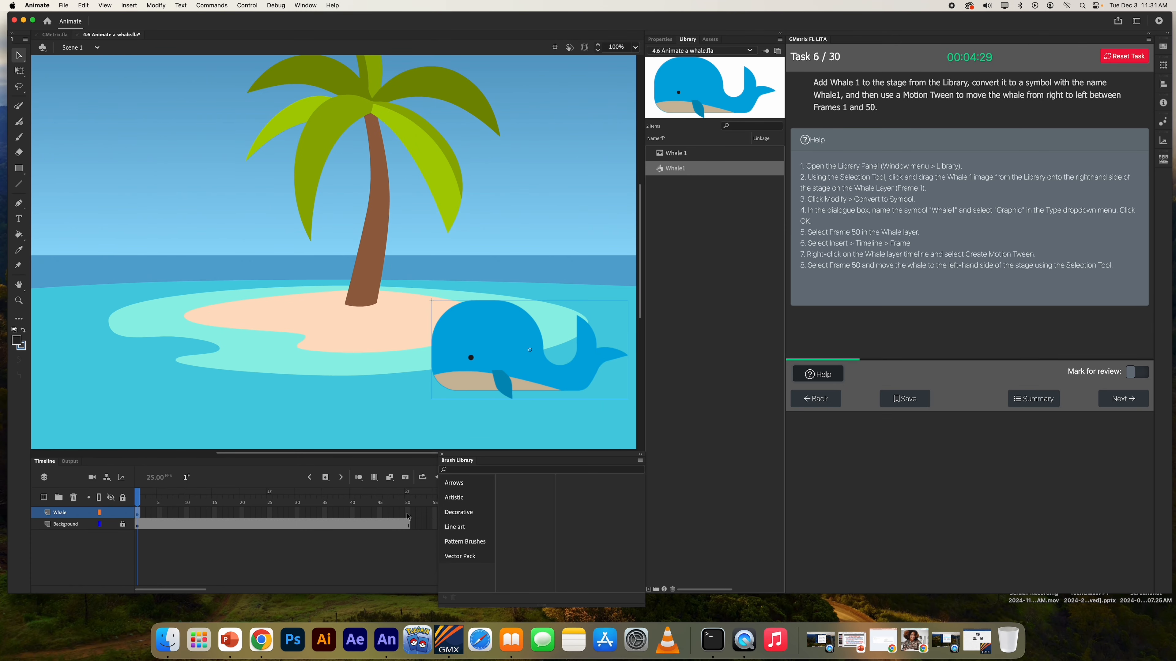
# Step: Extend the Whale layer by inserting a frame at frame 50
pyautogui.click(407, 513)
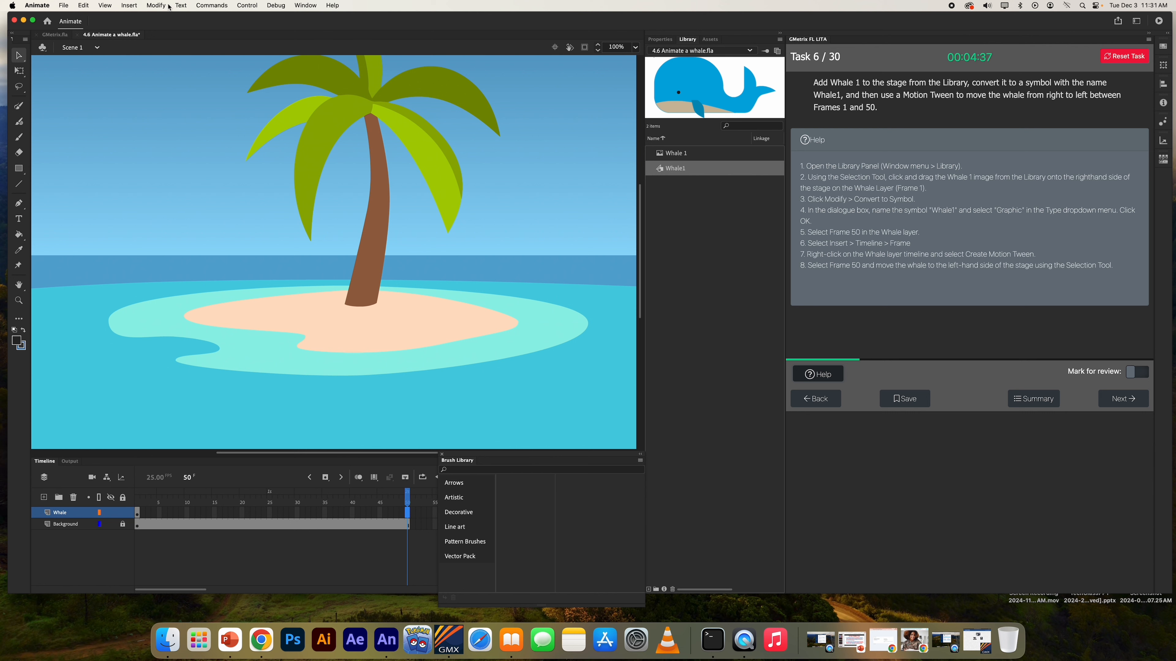
pyautogui.click(134, 7)
pyautogui.moveTo(158, 70)
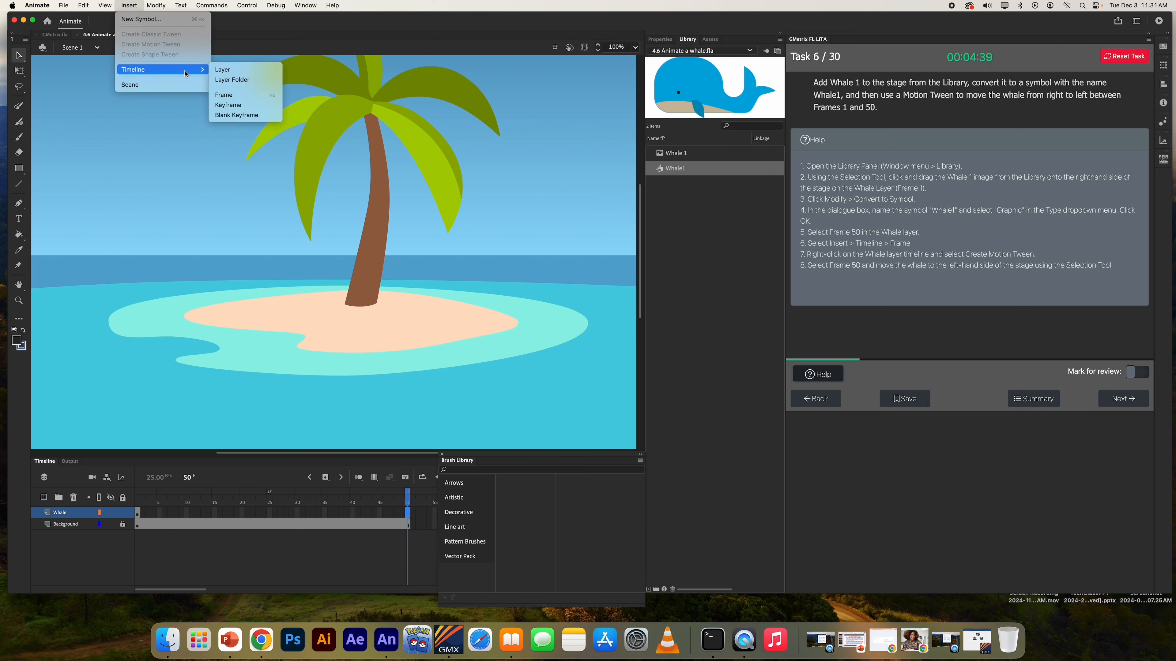
pyautogui.click(245, 99)
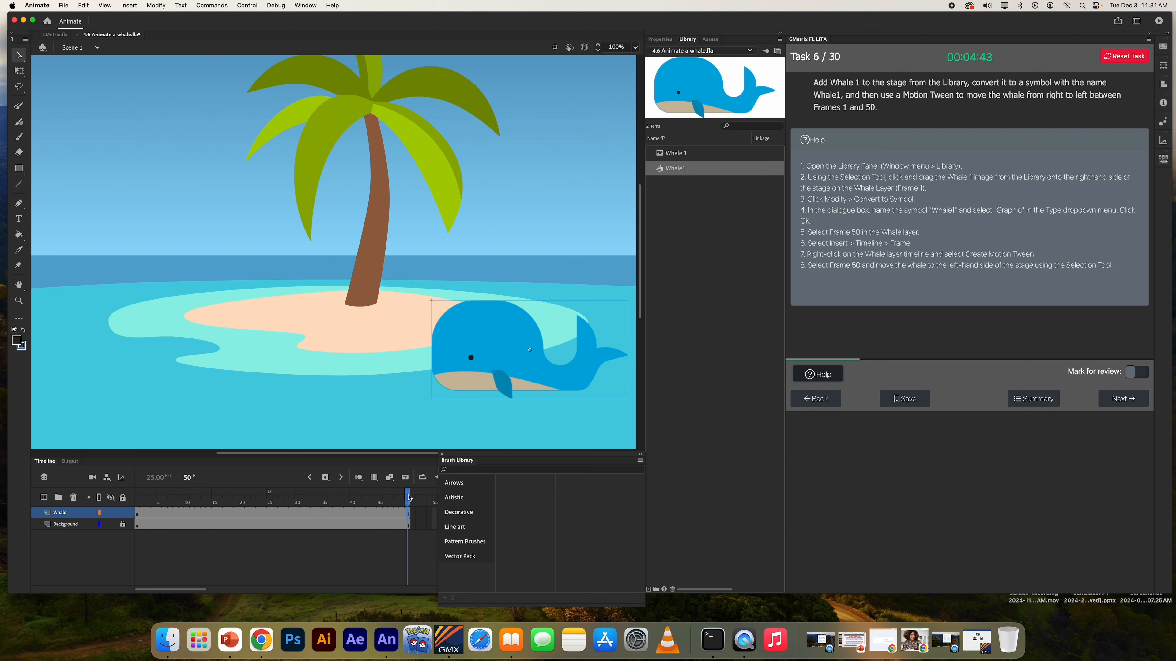
# Step: Create a motion tween on the Whale layer and move the whale to the left-hand side of the stage at frame 50
pyautogui.moveTo(410, 498); pyautogui.dragTo(298, 514)
pyautogui.rightClick(254, 512)
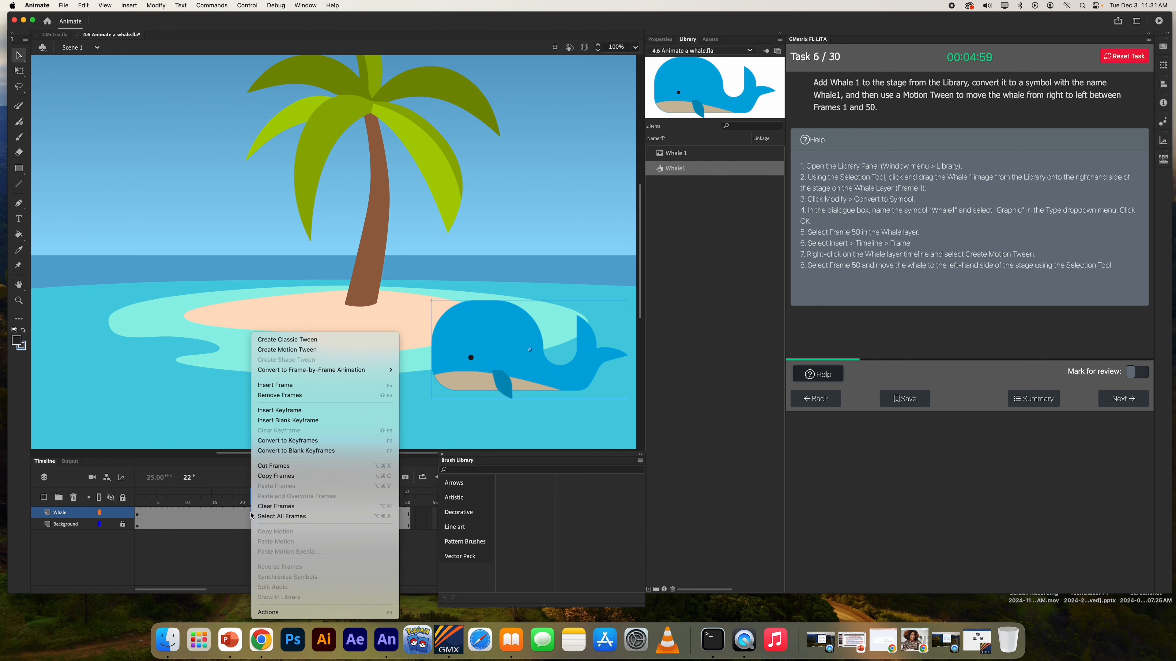
pyautogui.click(336, 350)
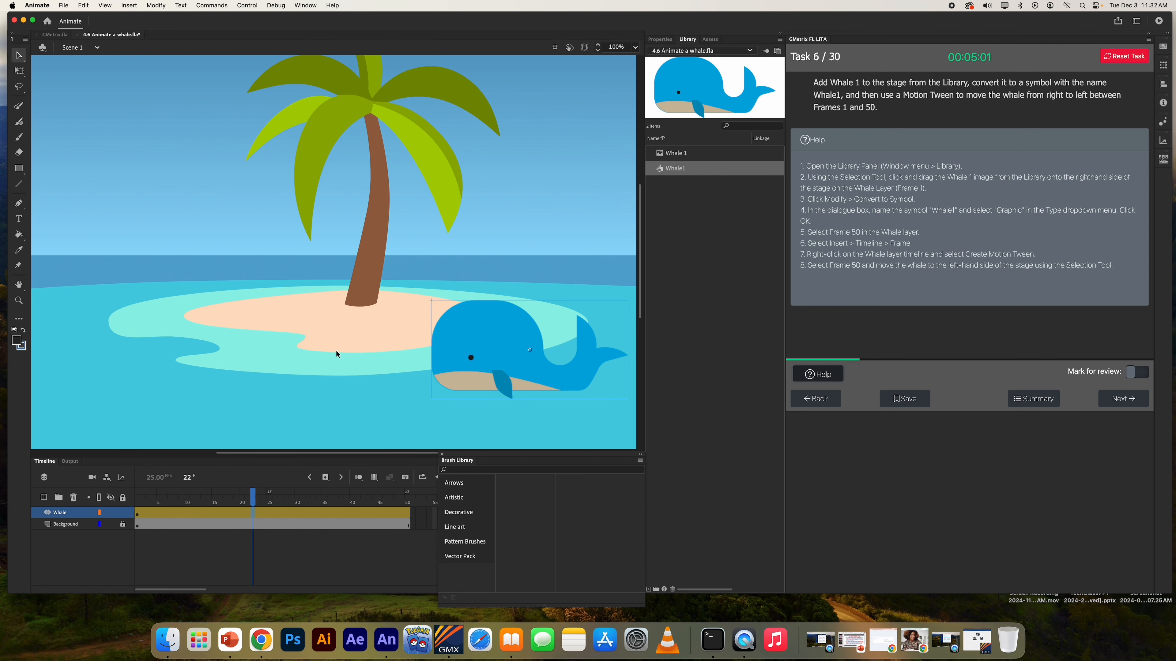
pyautogui.click(407, 512)
pyautogui.moveTo(518, 363); pyautogui.dragTo(225, 359)
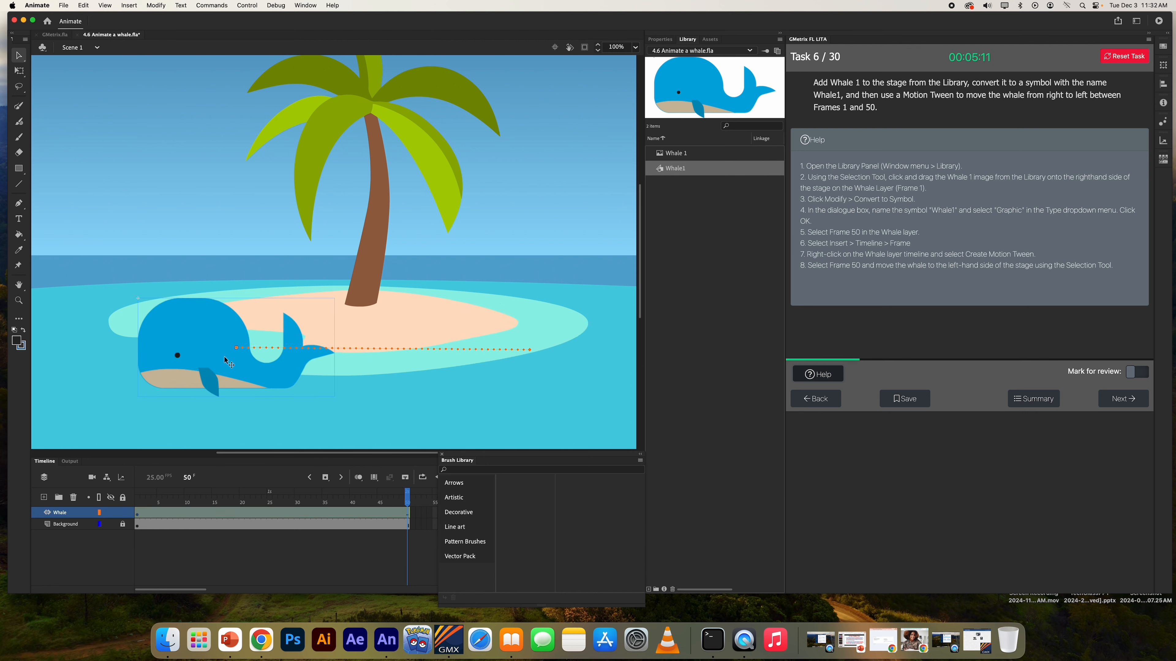
# Step: Play the whale animation from frame 1 and submit Task 6, continuing to Task 7
pyautogui.moveTo(407, 493); pyautogui.dragTo(109, 490)
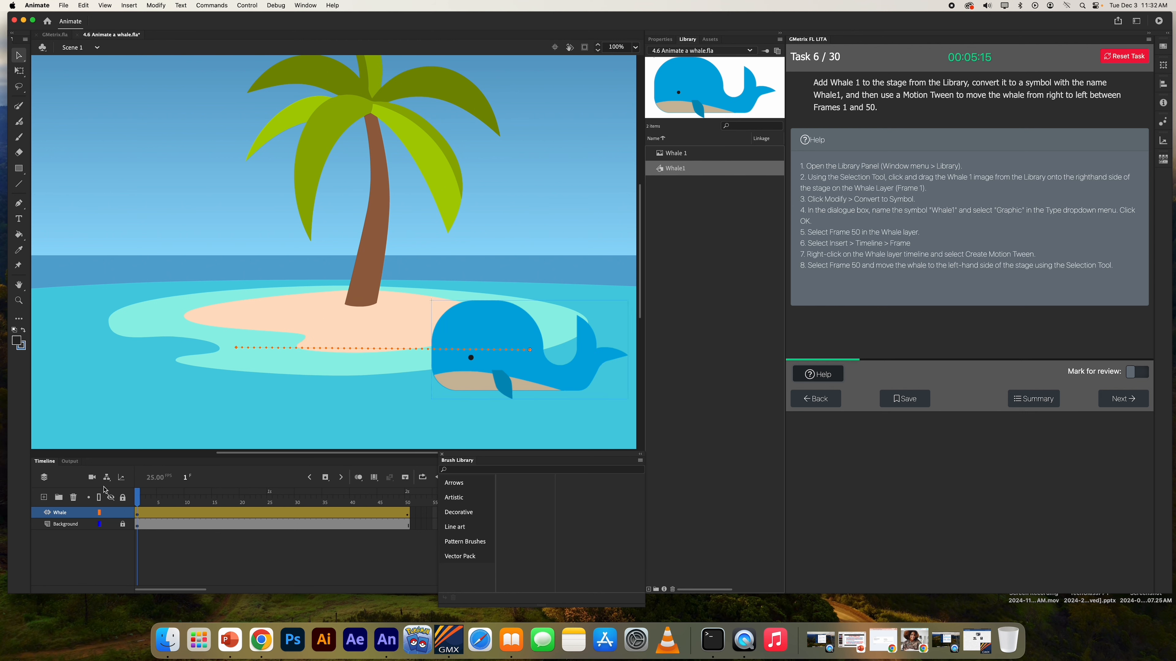
pyautogui.press('Return')
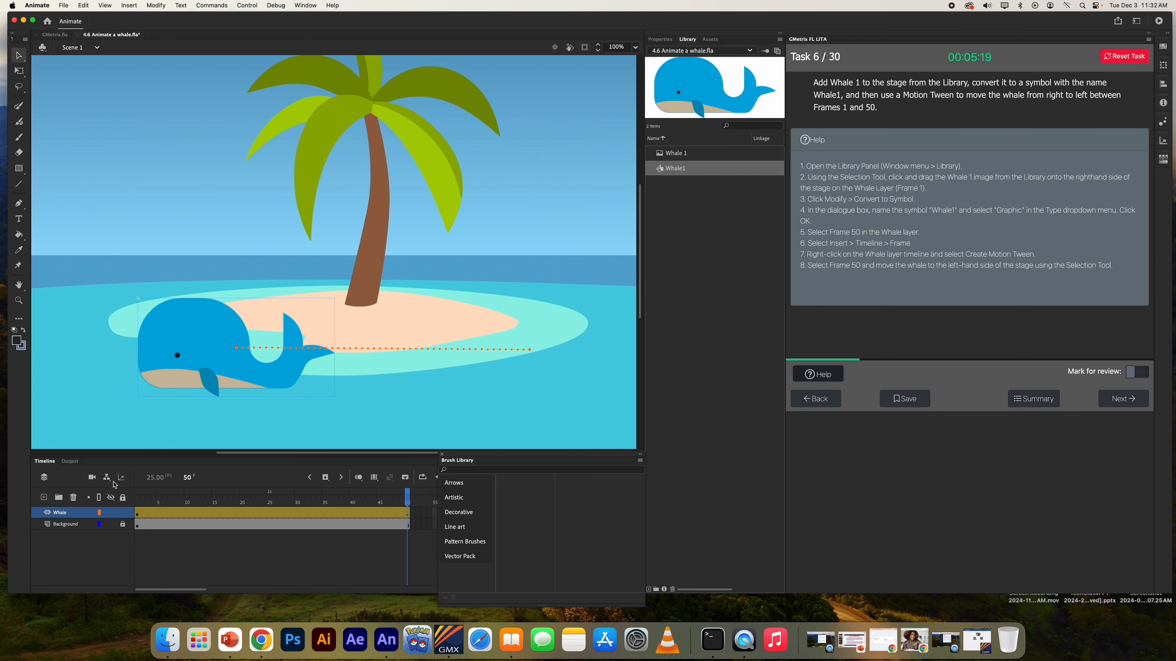
pyautogui.click(1115, 398)
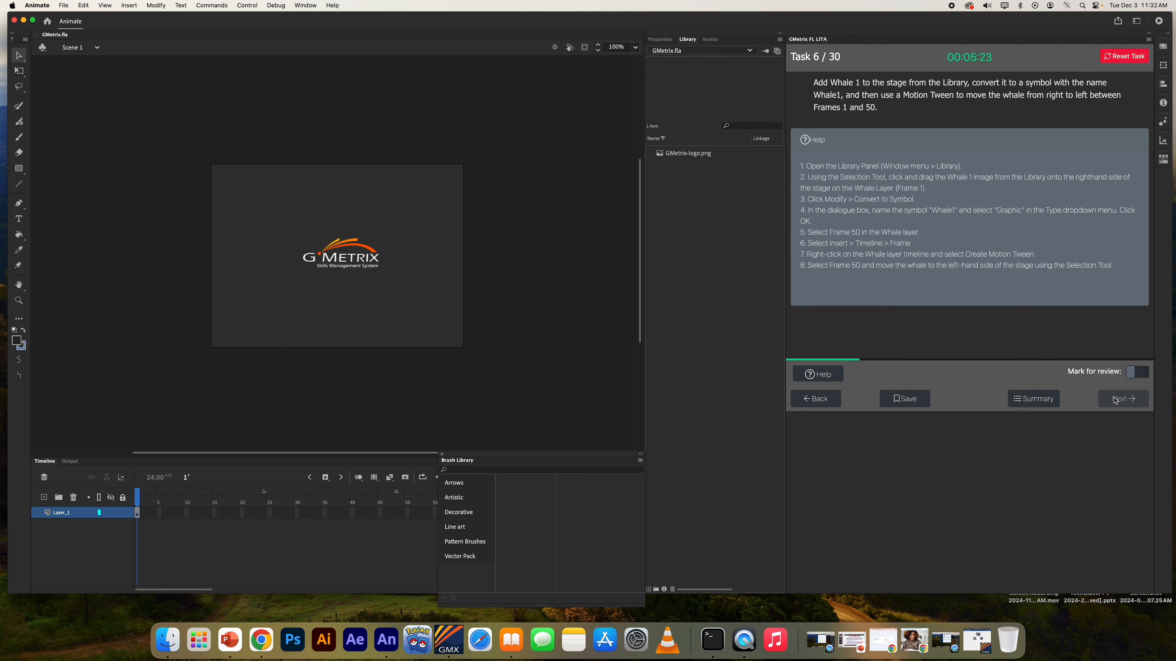
pyautogui.click(1113, 253)
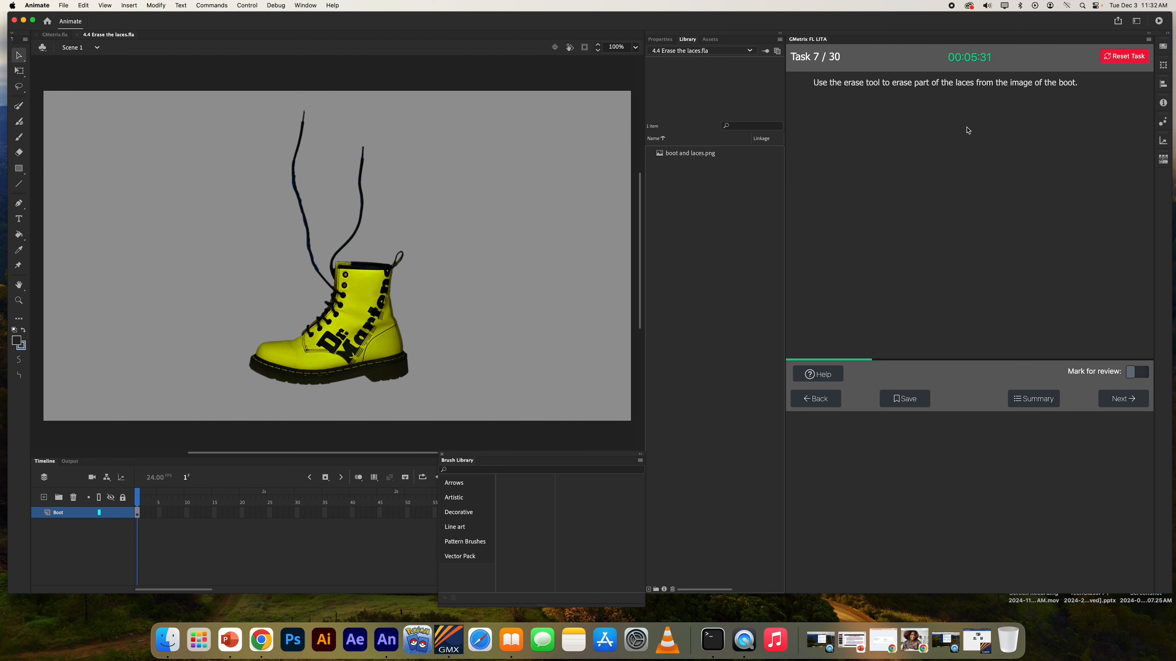
# Step: Show the help for Task 7 and break apart the boot image on the stage
pyautogui.click(819, 373)
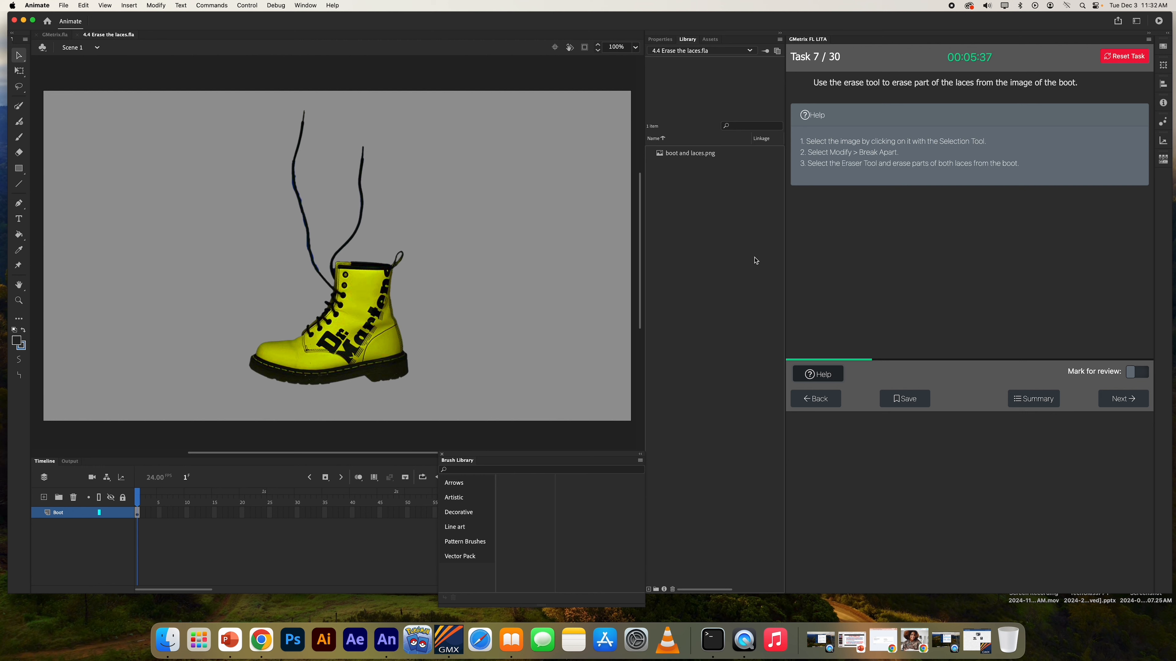
pyautogui.click(359, 309)
pyautogui.click(156, 5)
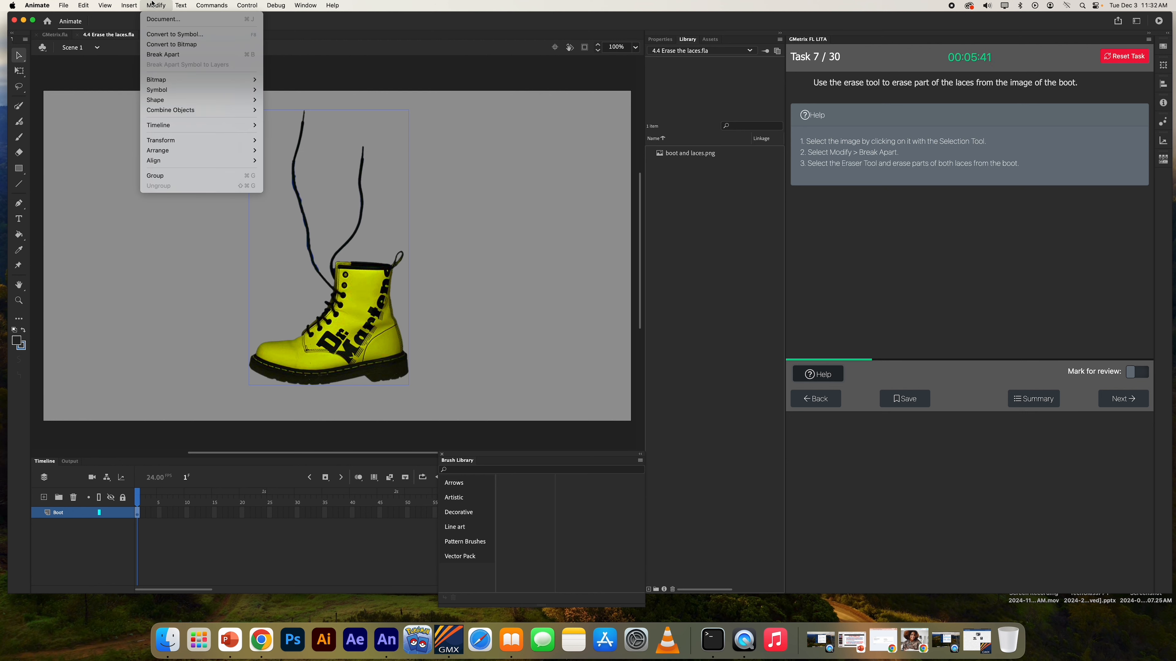
pyautogui.click(170, 55)
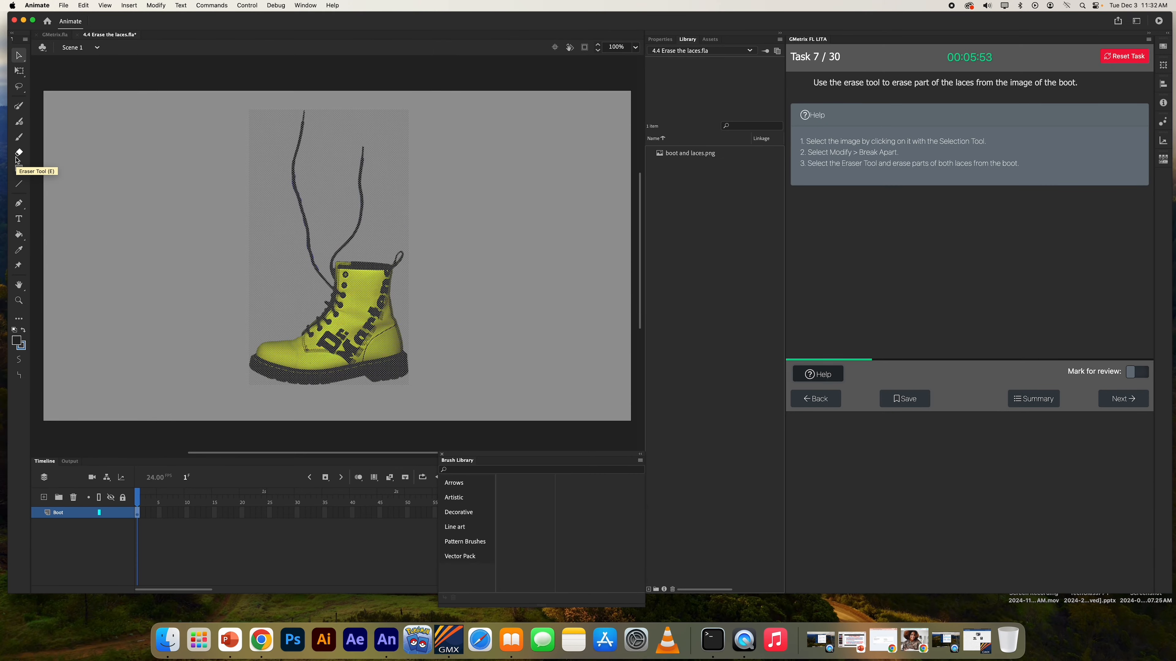
# Step: Erase parts of both boot laces with the Eraser tool and submit Task 7, continuing to Task 8
pyautogui.click(17, 157)
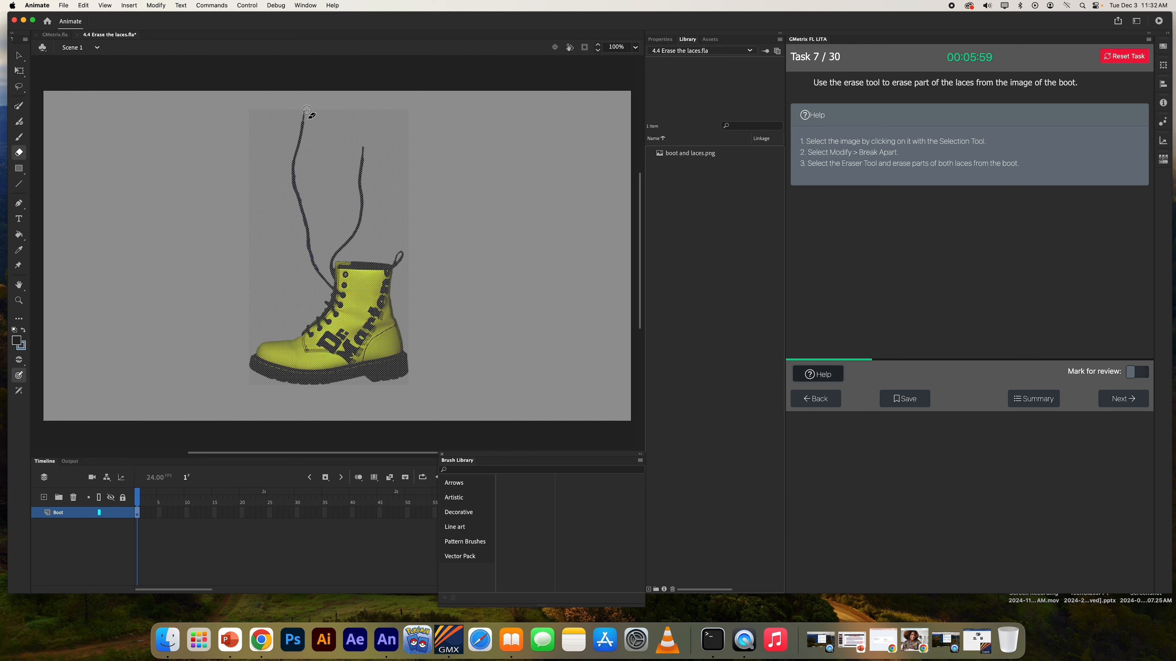
pyautogui.moveTo(304, 111); pyautogui.dragTo(299, 144)
pyautogui.moveTo(302, 120)
pyautogui.mouseDown()
pyautogui.moveTo(294, 169)
pyautogui.moveTo(300, 146)
pyautogui.mouseUp()
pyautogui.moveTo(304, 112)
pyautogui.mouseDown()
pyautogui.moveTo(288, 187)
pyautogui.moveTo(299, 195)
pyautogui.moveTo(296, 167)
pyautogui.moveTo(299, 217)
pyautogui.moveTo(295, 172)
pyautogui.mouseUp()
pyautogui.moveTo(364, 148)
pyautogui.mouseDown()
pyautogui.moveTo(355, 232)
pyautogui.moveTo(362, 145)
pyautogui.moveTo(364, 207)
pyautogui.moveTo(360, 174)
pyautogui.moveTo(344, 247)
pyautogui.moveTo(360, 218)
pyautogui.moveTo(361, 160)
pyautogui.moveTo(363, 210)
pyautogui.moveTo(345, 248)
pyautogui.moveTo(368, 189)
pyautogui.moveTo(348, 237)
pyautogui.mouseUp()
pyautogui.moveTo(308, 196)
pyautogui.mouseDown()
pyautogui.moveTo(288, 188)
pyautogui.moveTo(295, 157)
pyautogui.moveTo(296, 186)
pyautogui.mouseUp()
pyautogui.moveTo(301, 207); pyautogui.dragTo(323, 278)
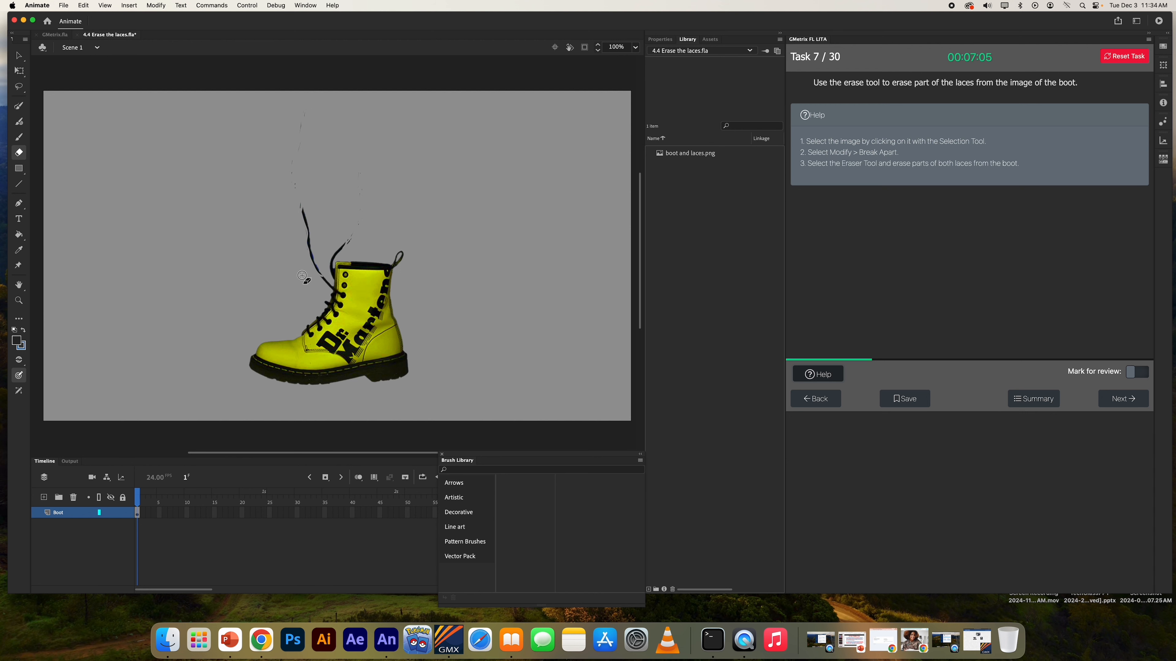
pyautogui.click(1116, 398)
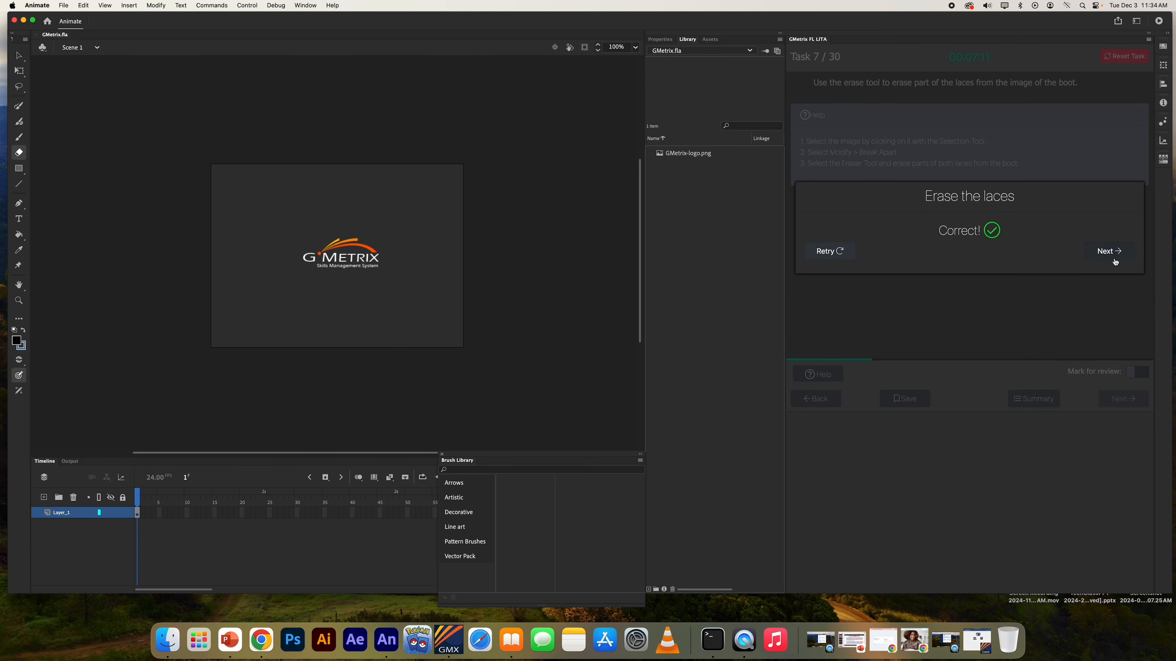
pyautogui.click(1117, 257)
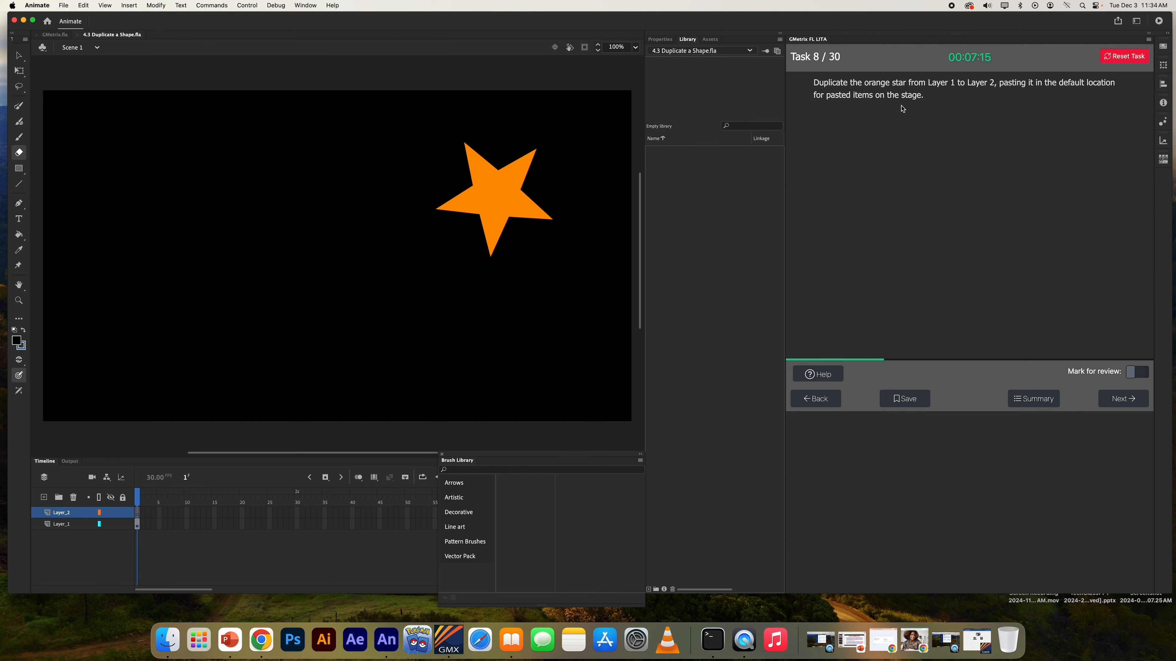
# Step: Show the help for Task 8 and copy the orange star on Layer_1
pyautogui.click(829, 377)
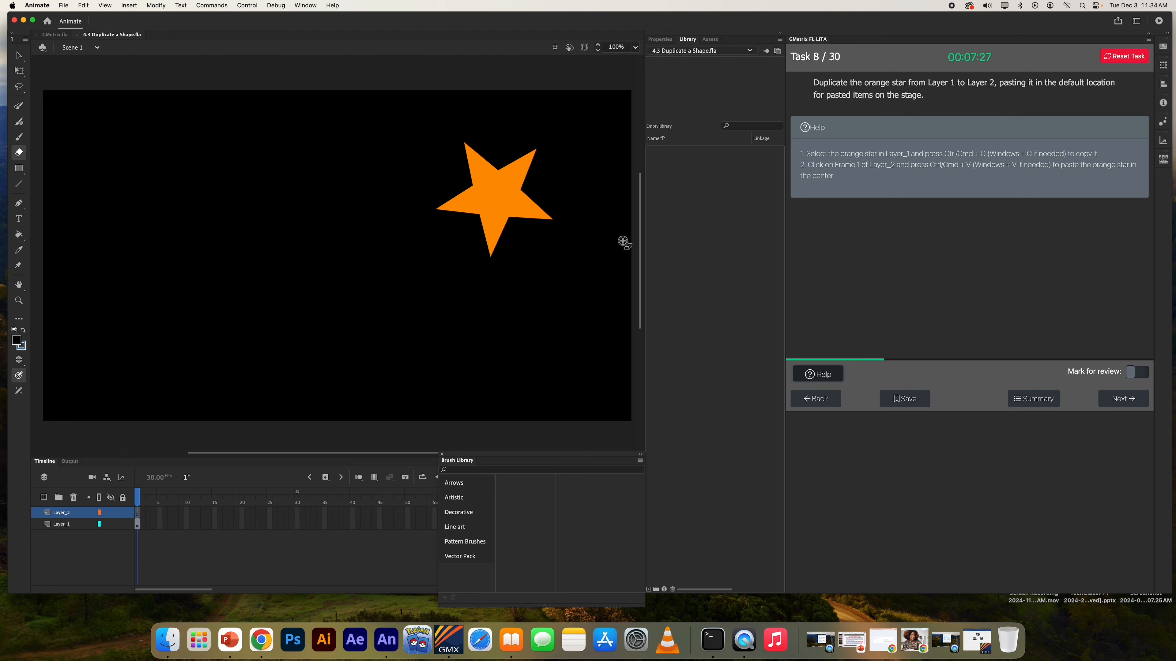
pyautogui.hscroll(10, 546, 205)
pyautogui.click(18, 56)
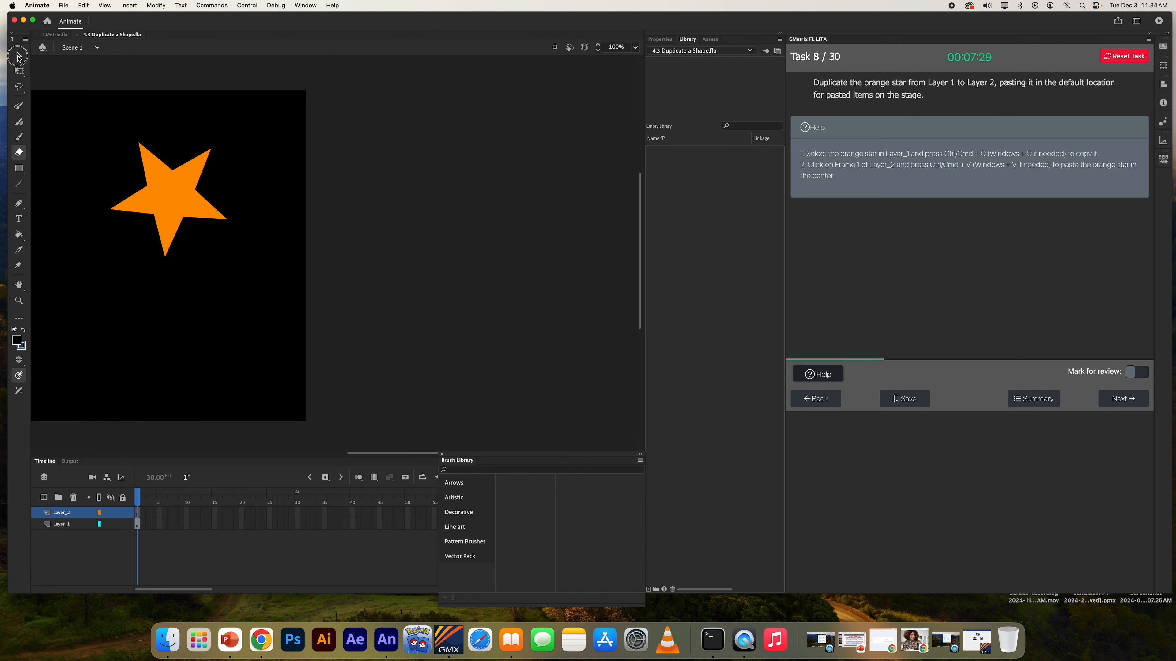
pyautogui.click(181, 195)
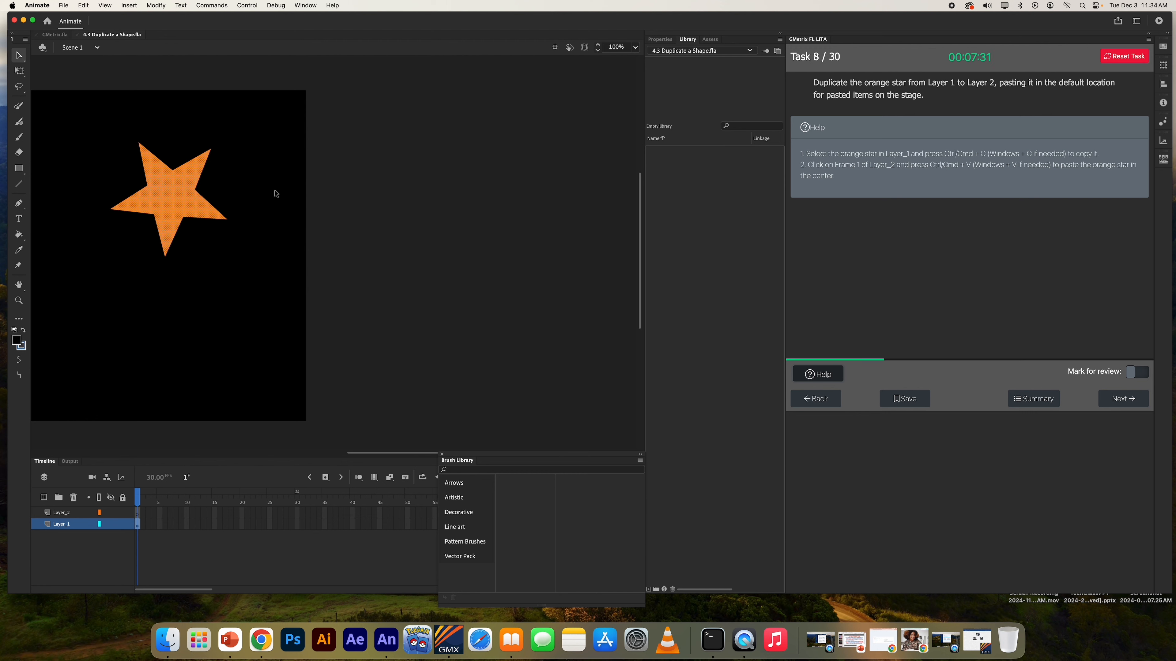
pyautogui.hscroll(-5, 276, 193)
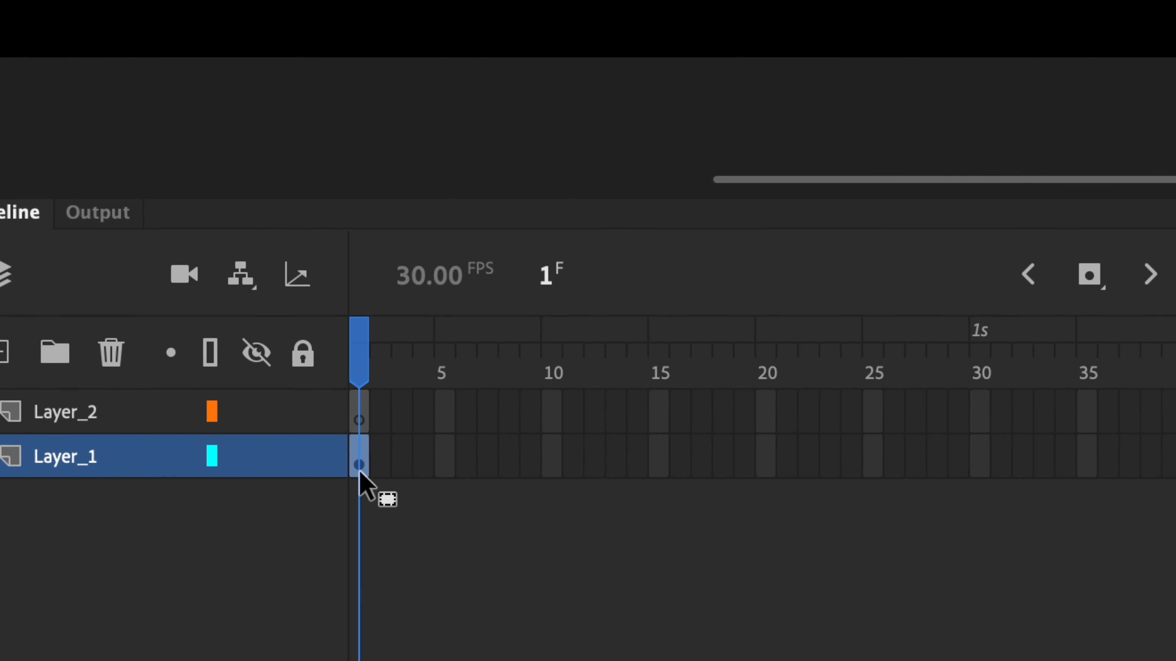
# Step: Paste the orange star into frame 1 of Layer_2 at the default location and submit Task 8, continuing to Task 9
pyautogui.click(359, 420)
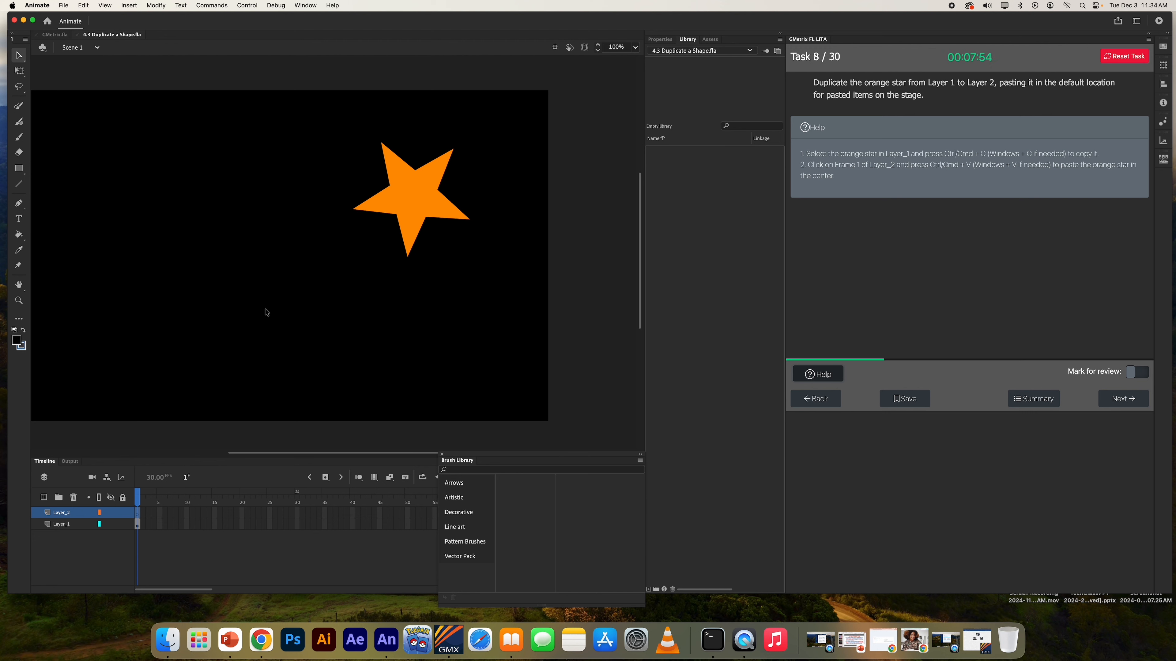
pyautogui.press('super+v')
pyautogui.scroll(-3, 332, 320)
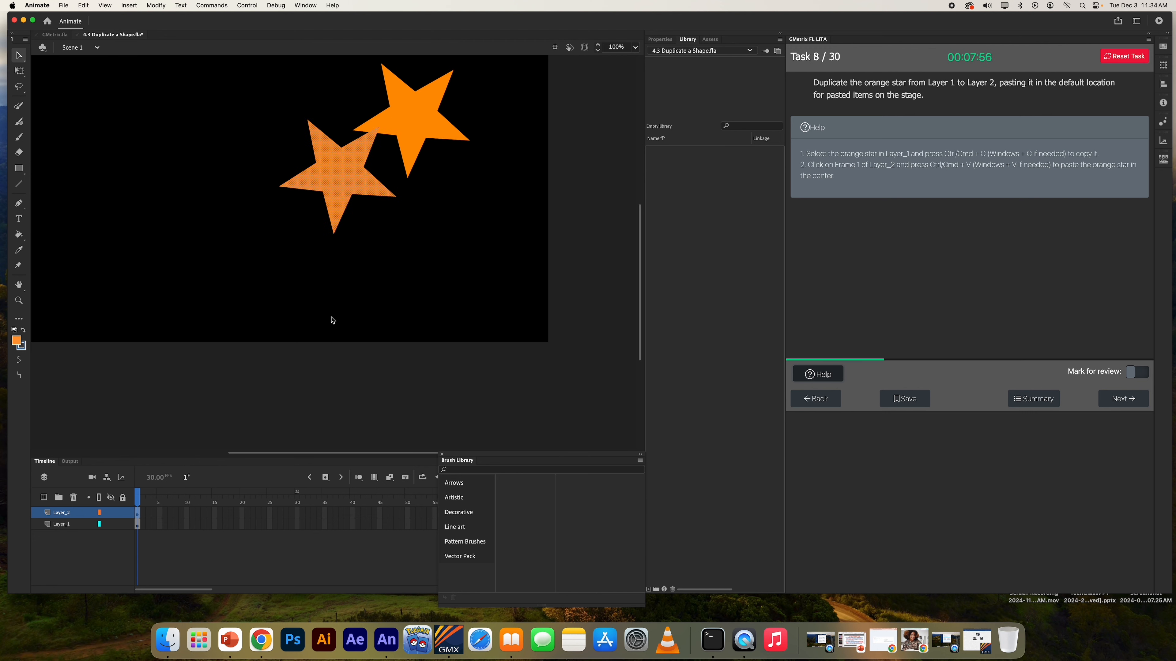
pyautogui.scroll(5, 332, 320)
pyautogui.scroll(-3, 332, 319)
pyautogui.hscroll(-3, 333, 319)
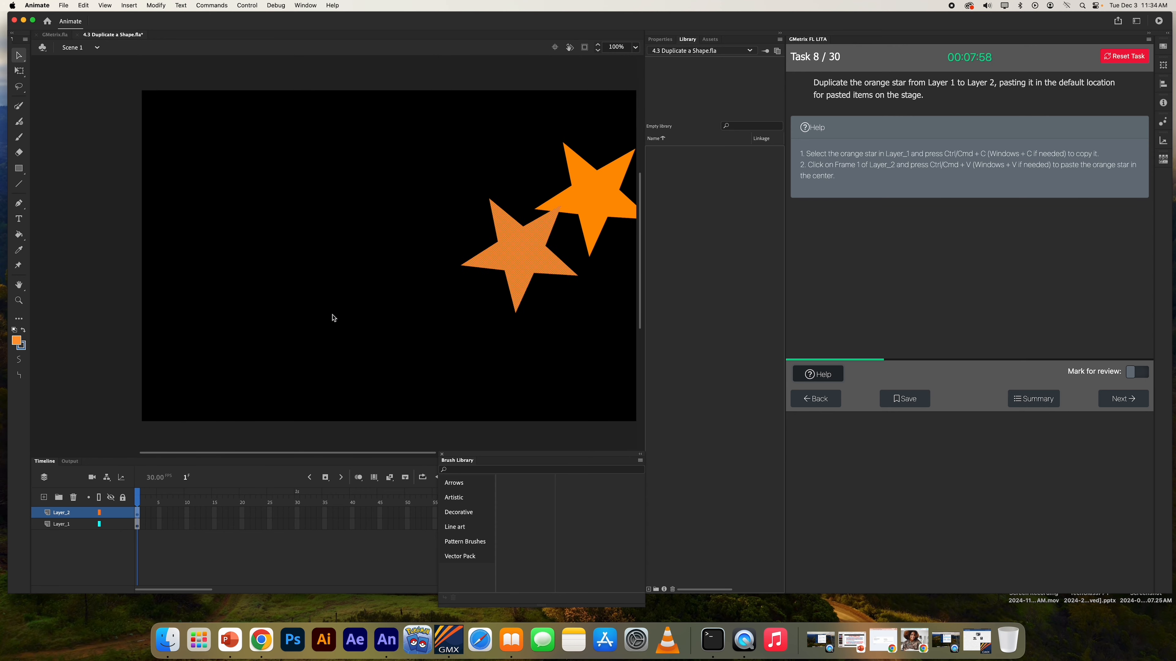
pyautogui.hscroll(5, 332, 318)
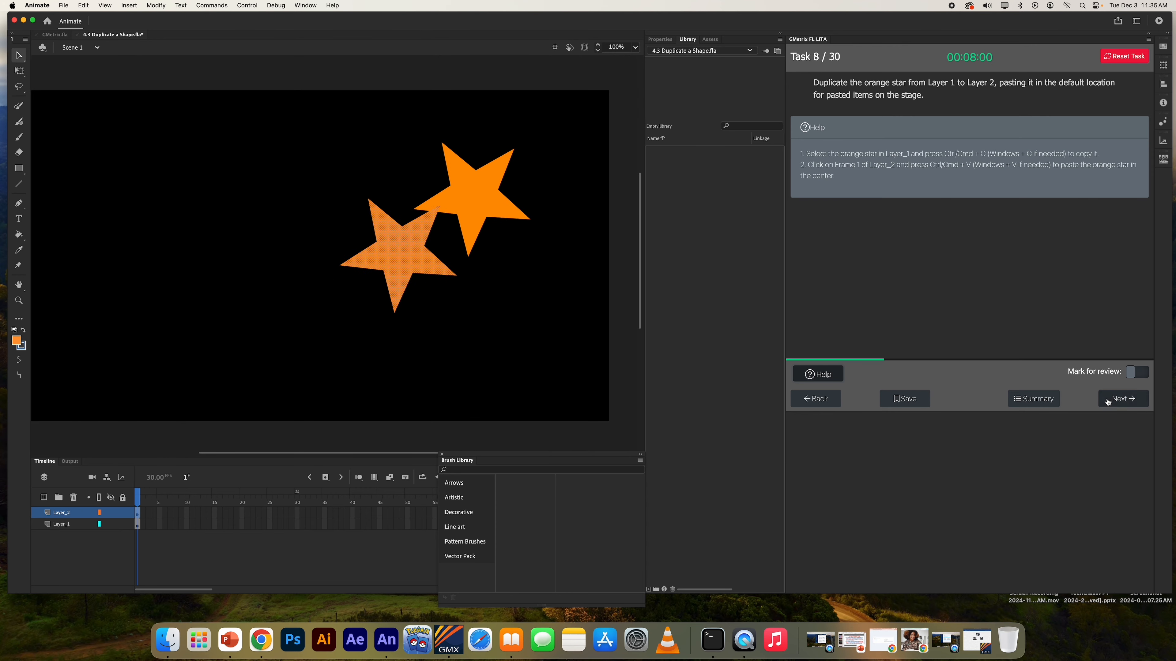
pyautogui.click(1108, 401)
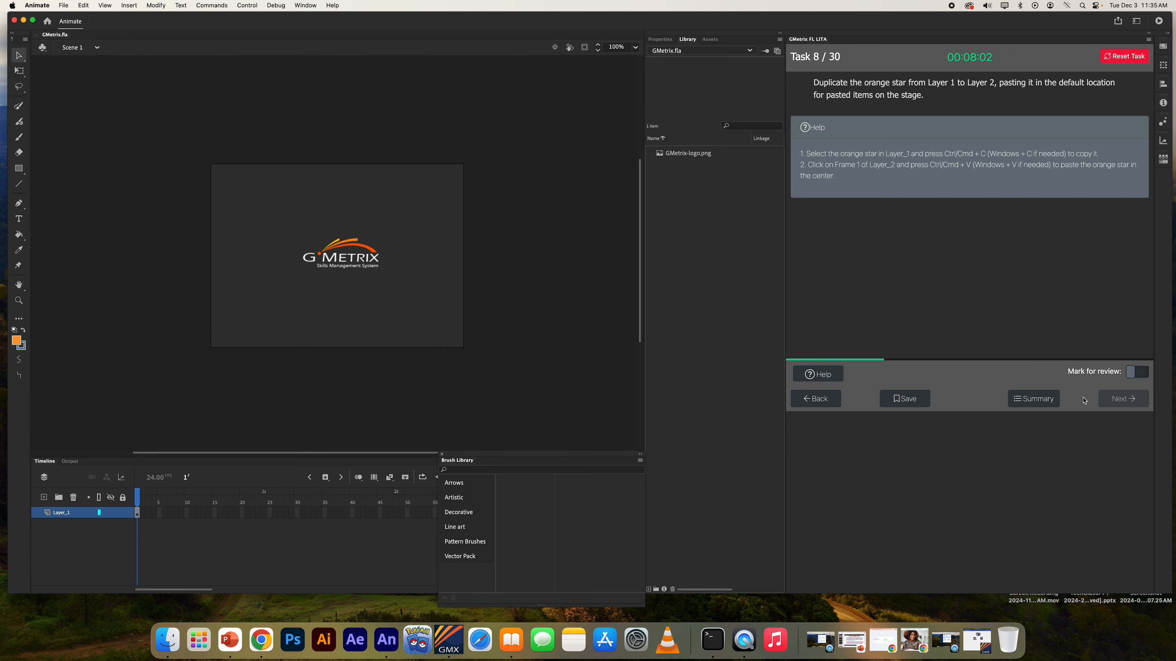
pyautogui.click(1122, 245)
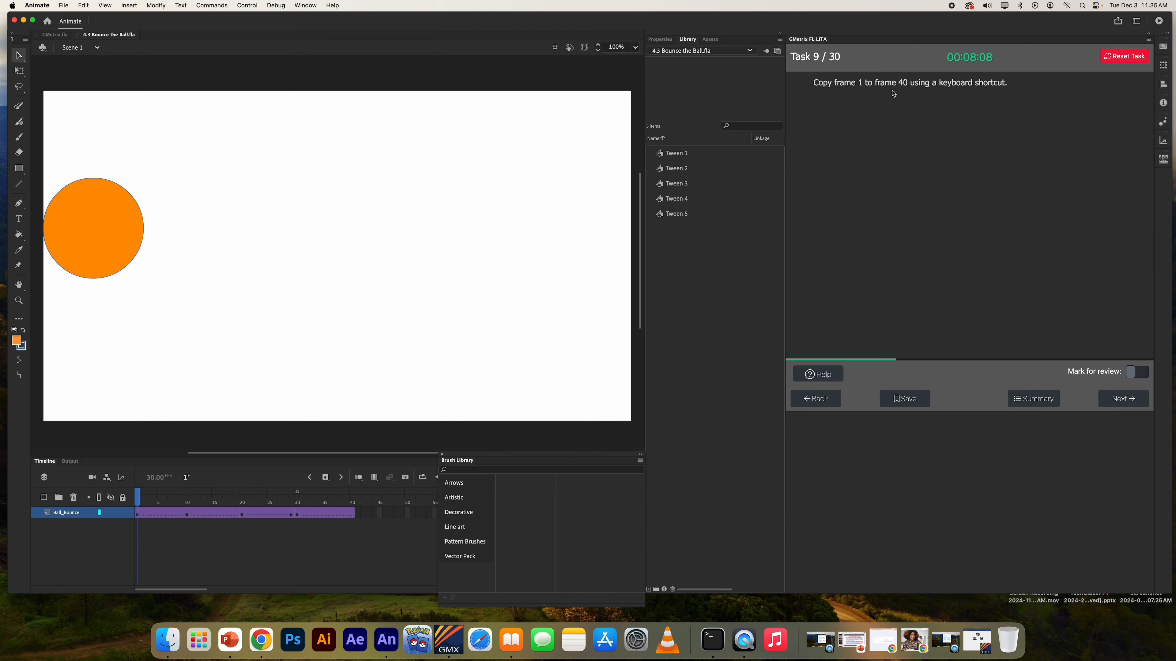
# Step: Show the help for Task 9 and copy frame 1 of the Ball_Bounce layer
pyautogui.click(814, 380)
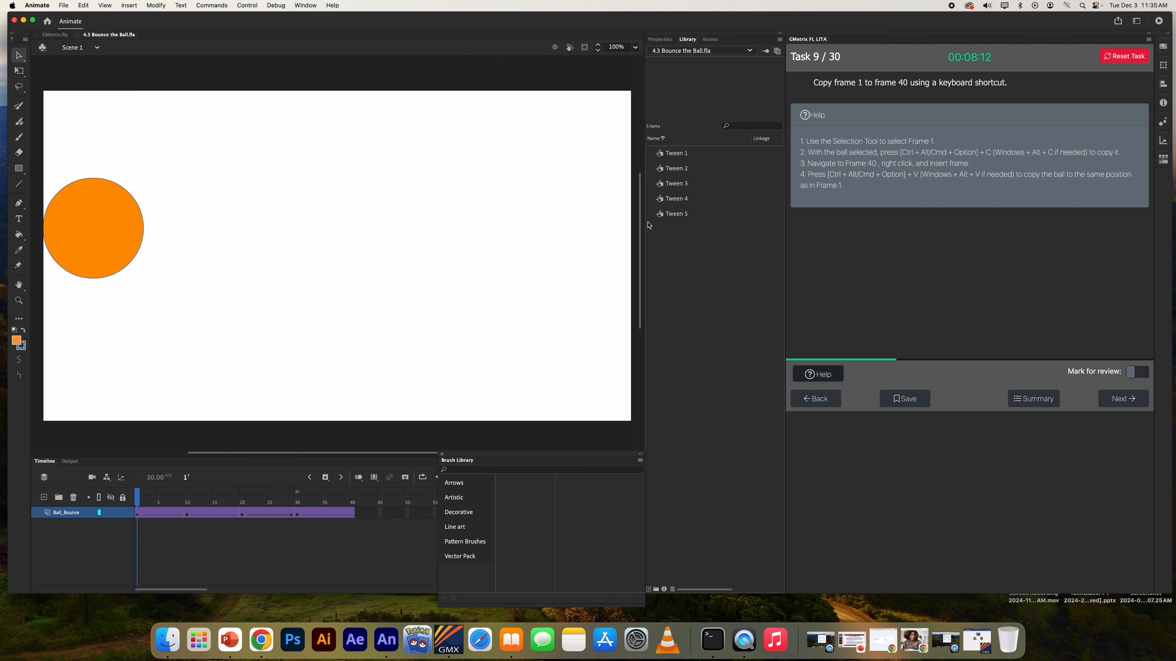
pyautogui.click(137, 515)
pyautogui.hscroll(2, 562, 396)
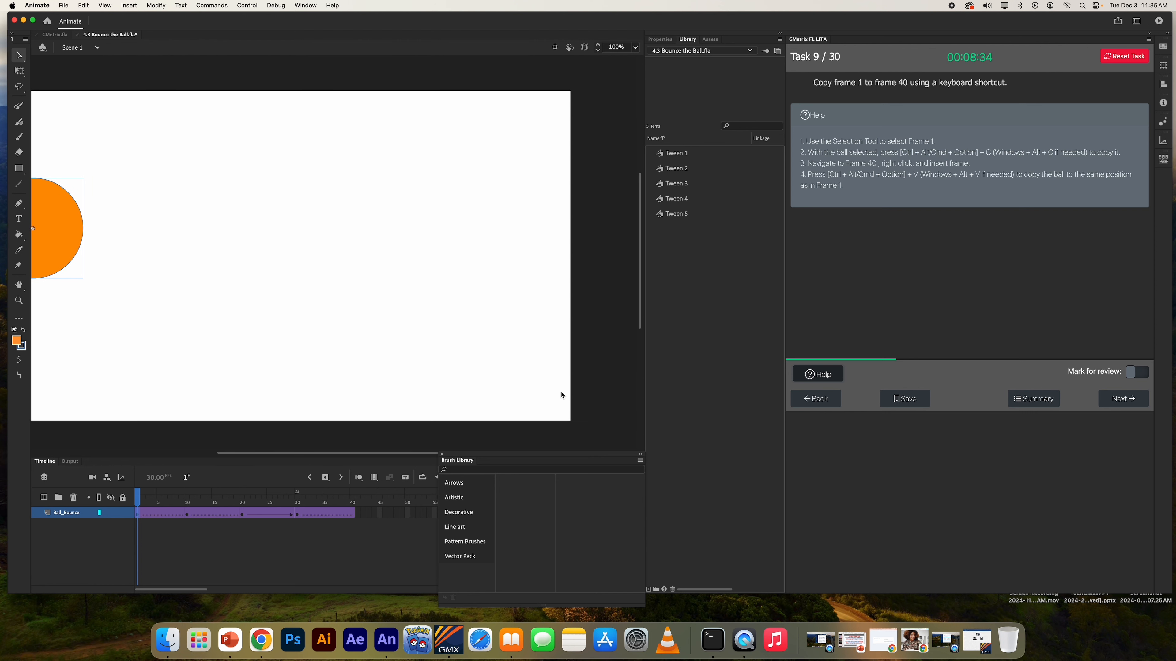
# Step: Insert a frame at frame 40 of the Ball_Bounce layer and paste the copied frame there
pyautogui.click(353, 514)
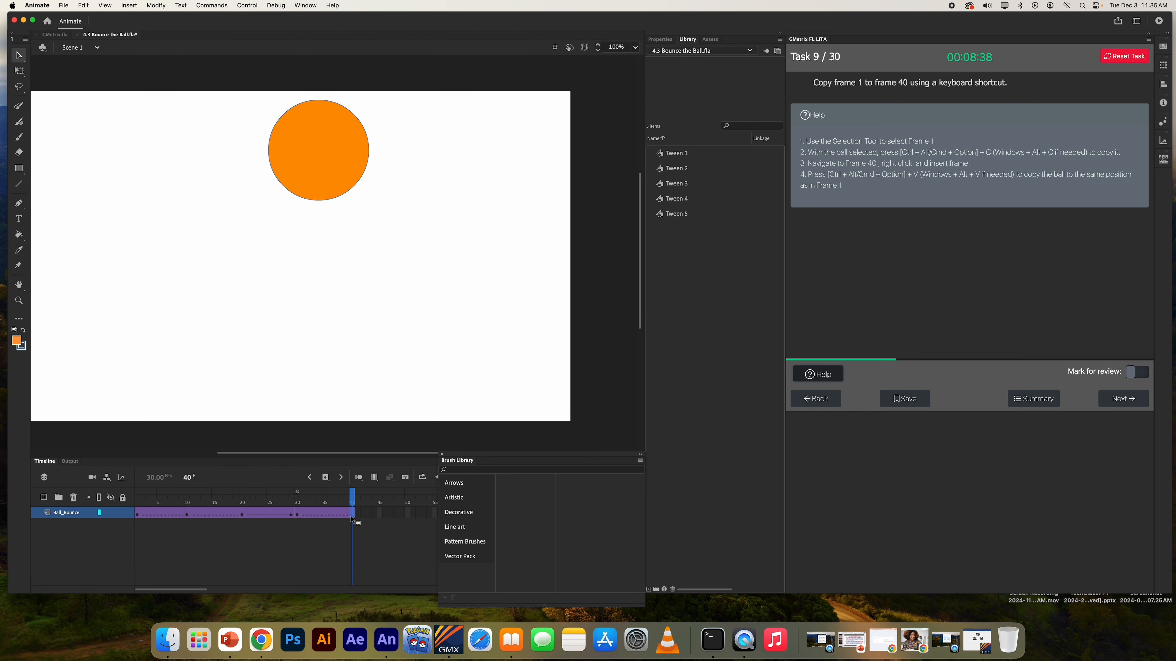
pyautogui.rightClick(352, 513)
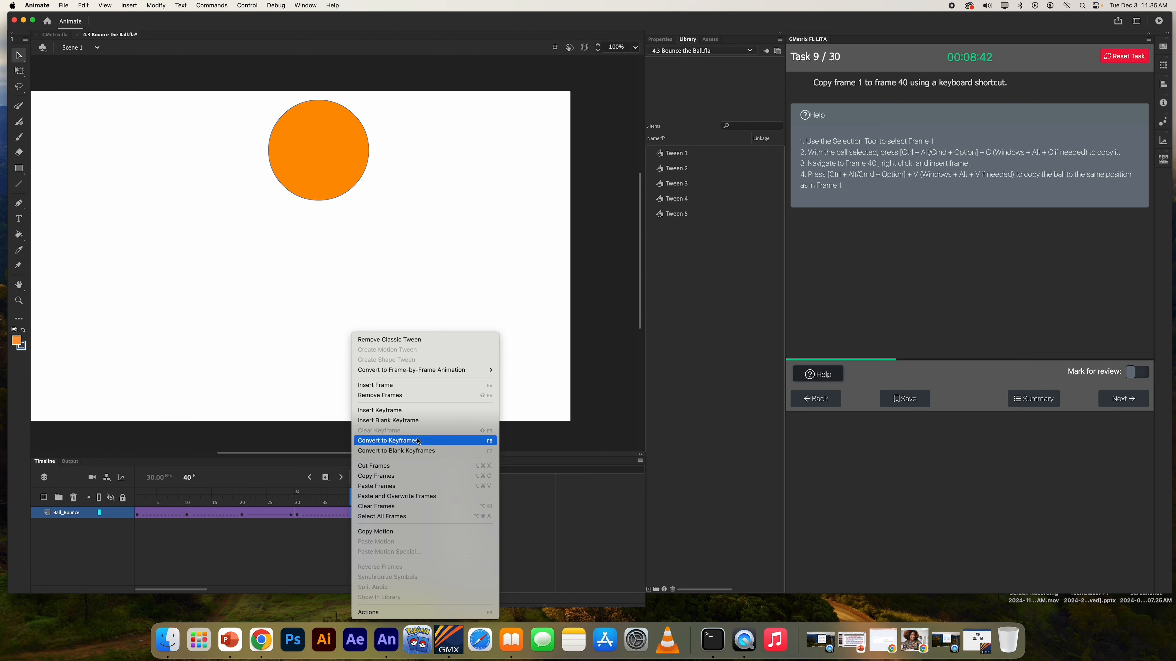
pyautogui.click(402, 386)
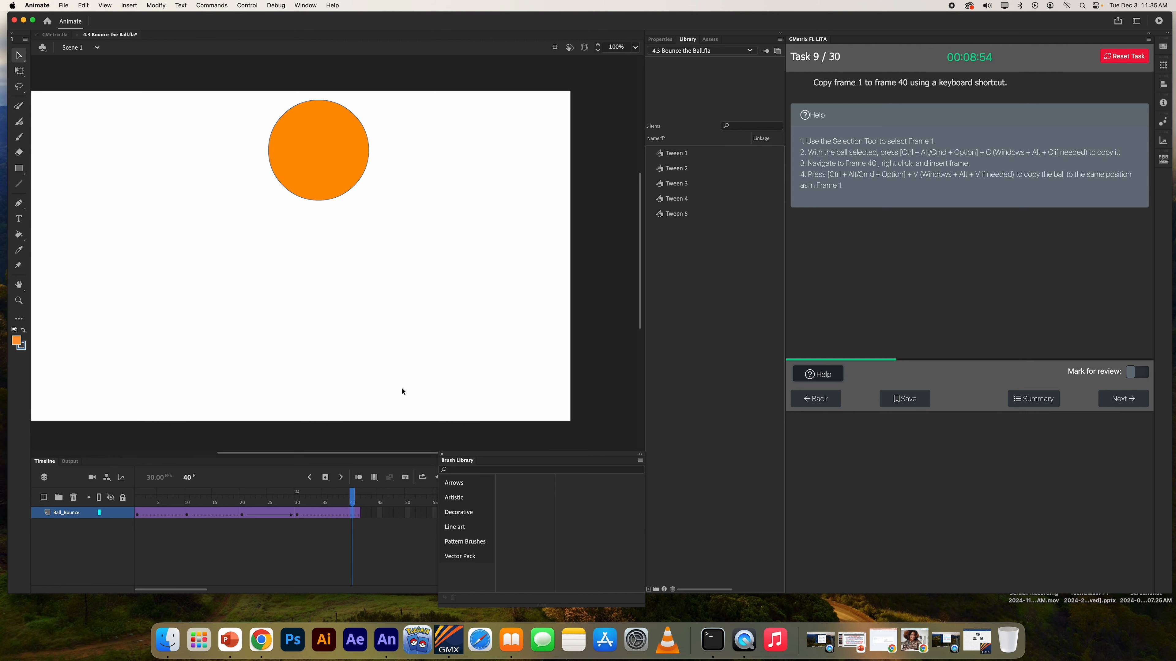
pyautogui.press('super+alt+v')
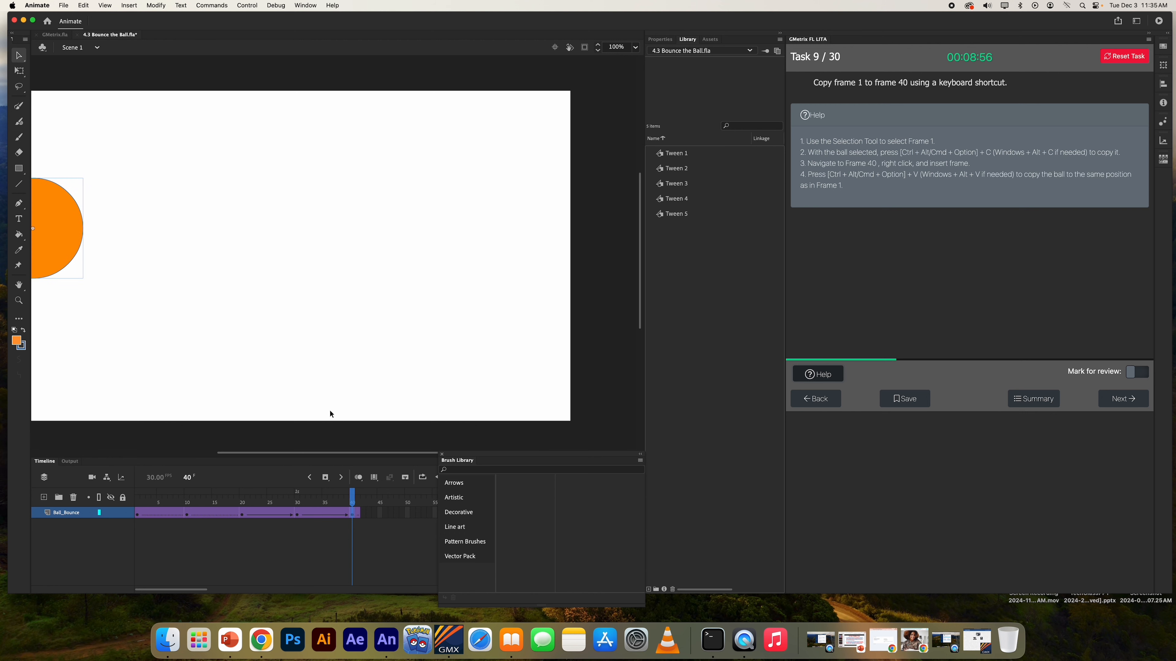
# Step: Play the ball animation from frame 1 and submit Task 9, continuing to Task 10
pyautogui.hscroll(-10, 329, 410)
pyautogui.click(338, 499)
pyautogui.moveTo(338, 498); pyautogui.dragTo(135, 496)
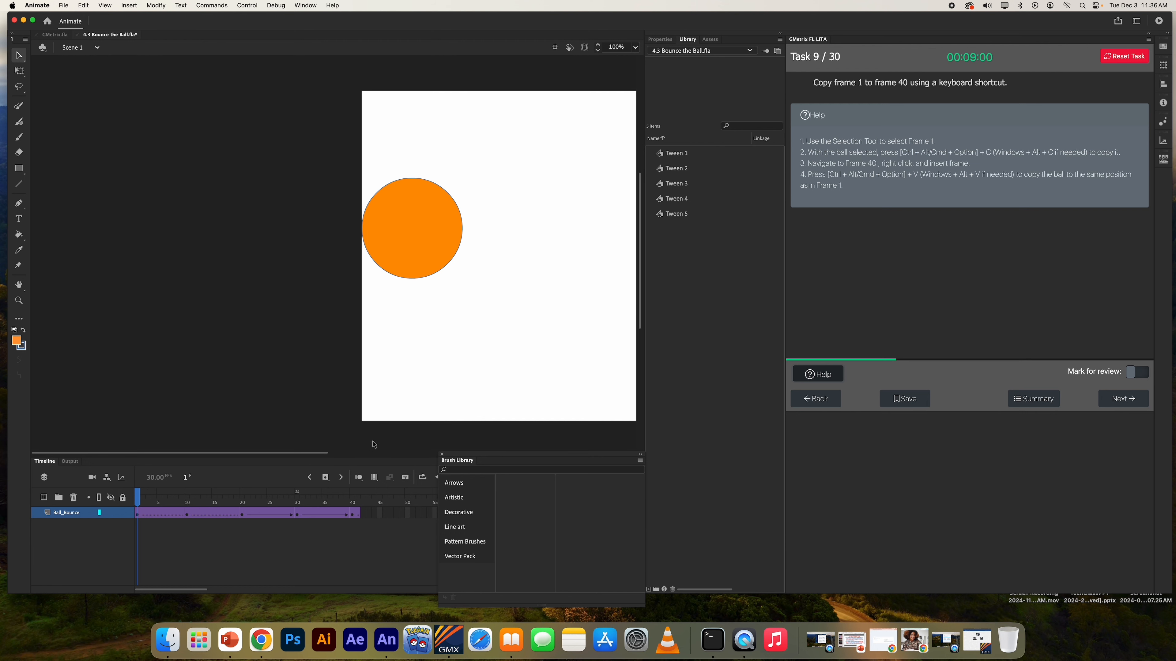
pyautogui.hscroll(10, 373, 446)
pyautogui.hscroll(-5, 385, 446)
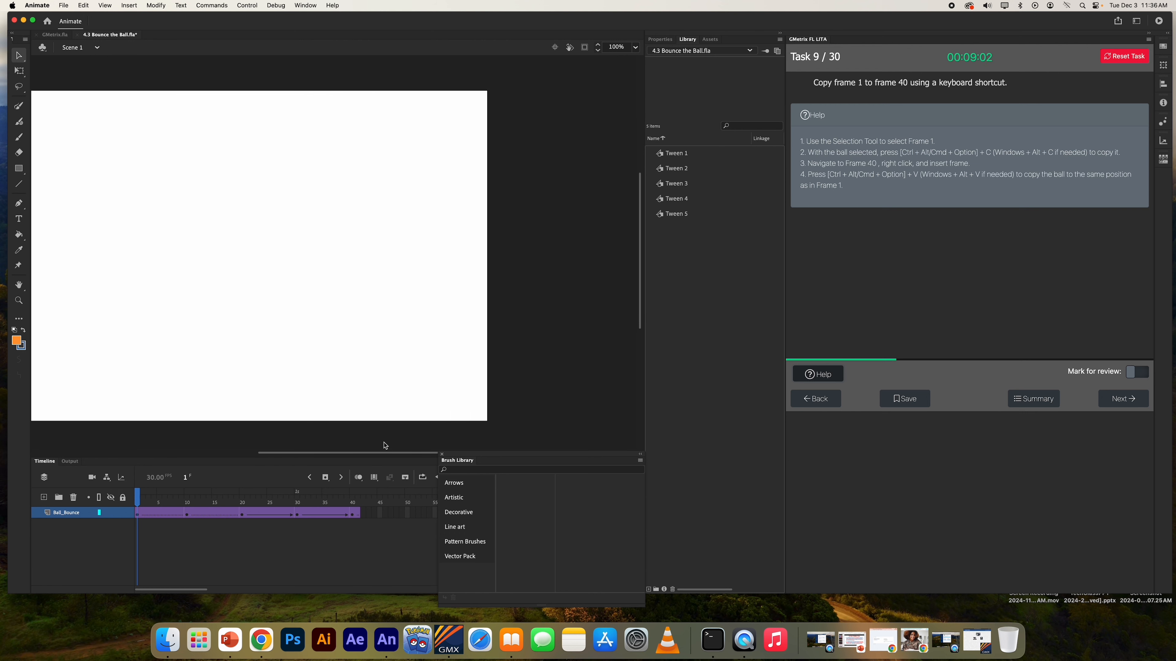
pyautogui.hscroll(-5, 385, 446)
pyautogui.press('Return')
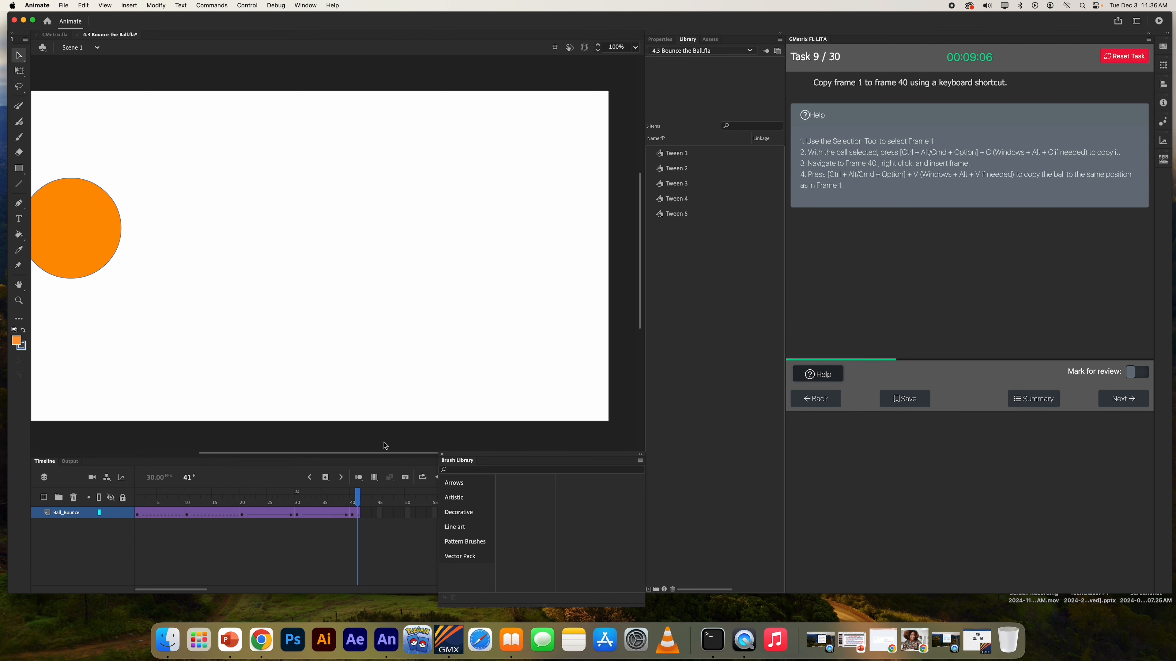
pyautogui.click(1103, 401)
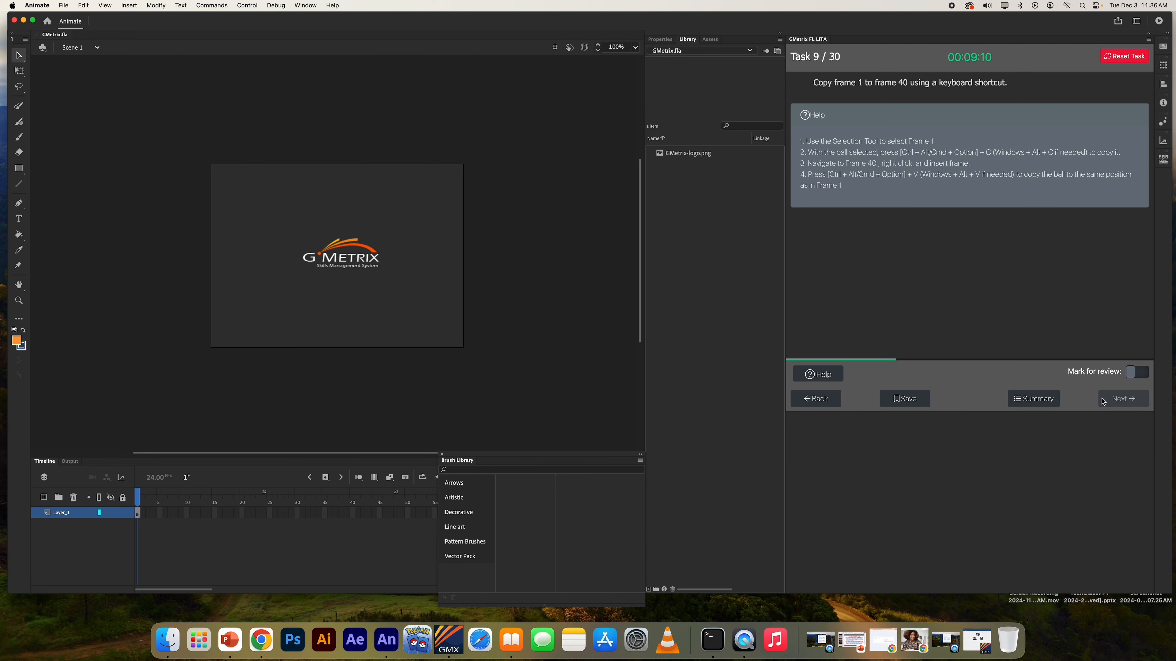
pyautogui.click(1104, 250)
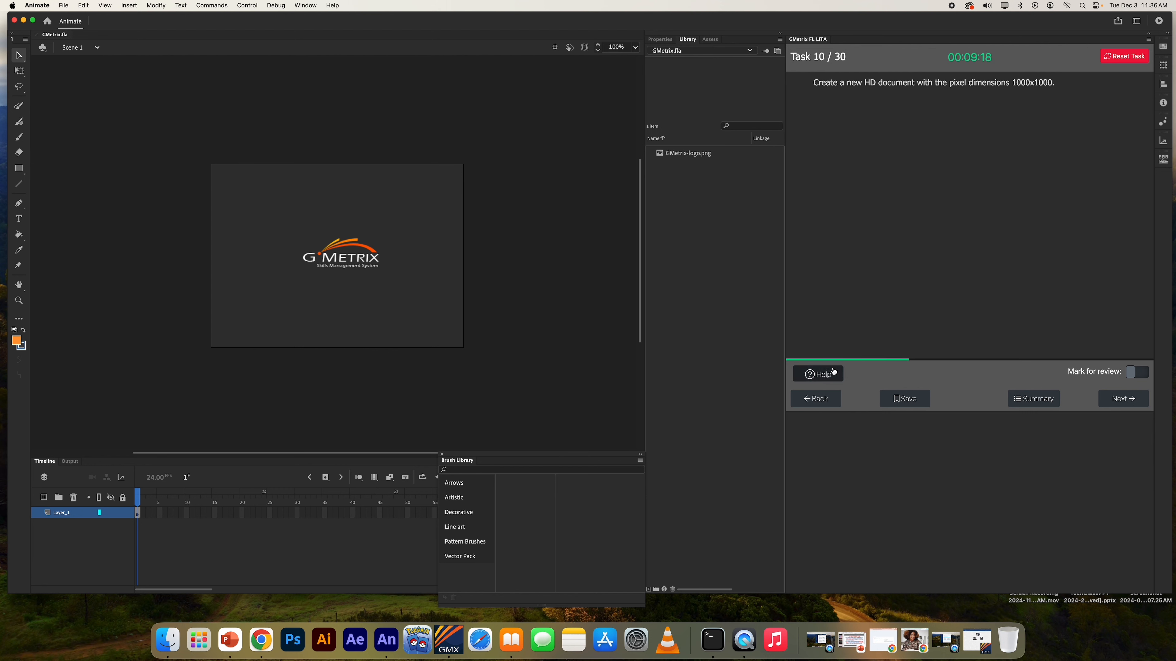
# Step: Show the help for Task 10 and start a new document with the Character Animation HD preset
pyautogui.click(819, 374)
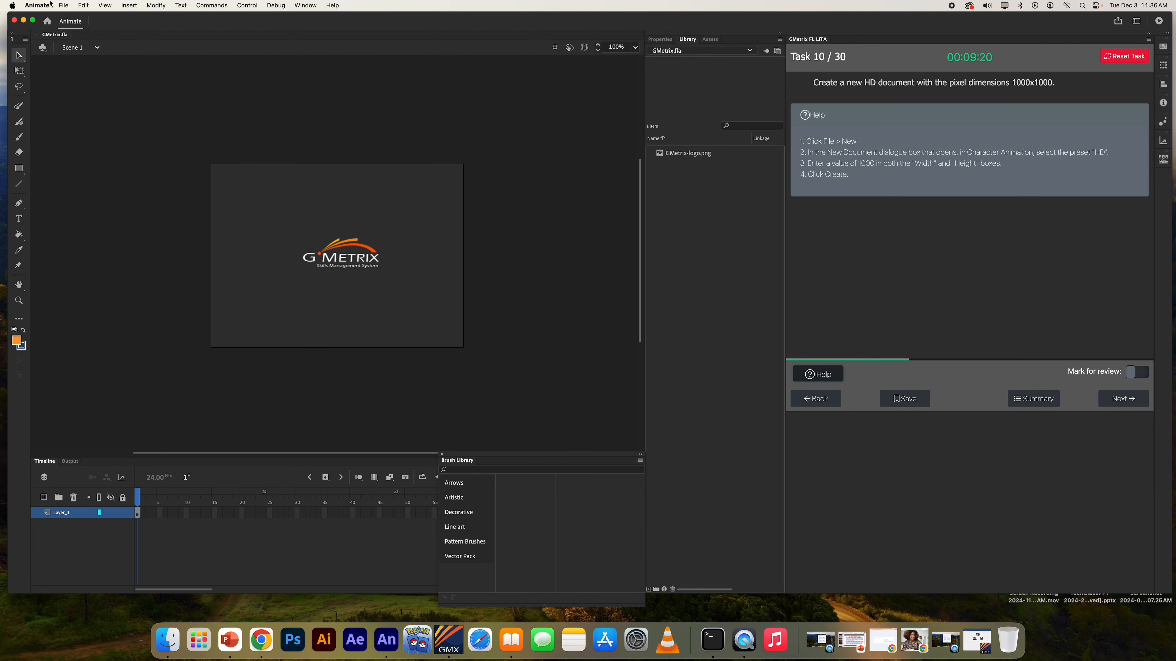
pyautogui.click(64, 6)
pyautogui.click(70, 24)
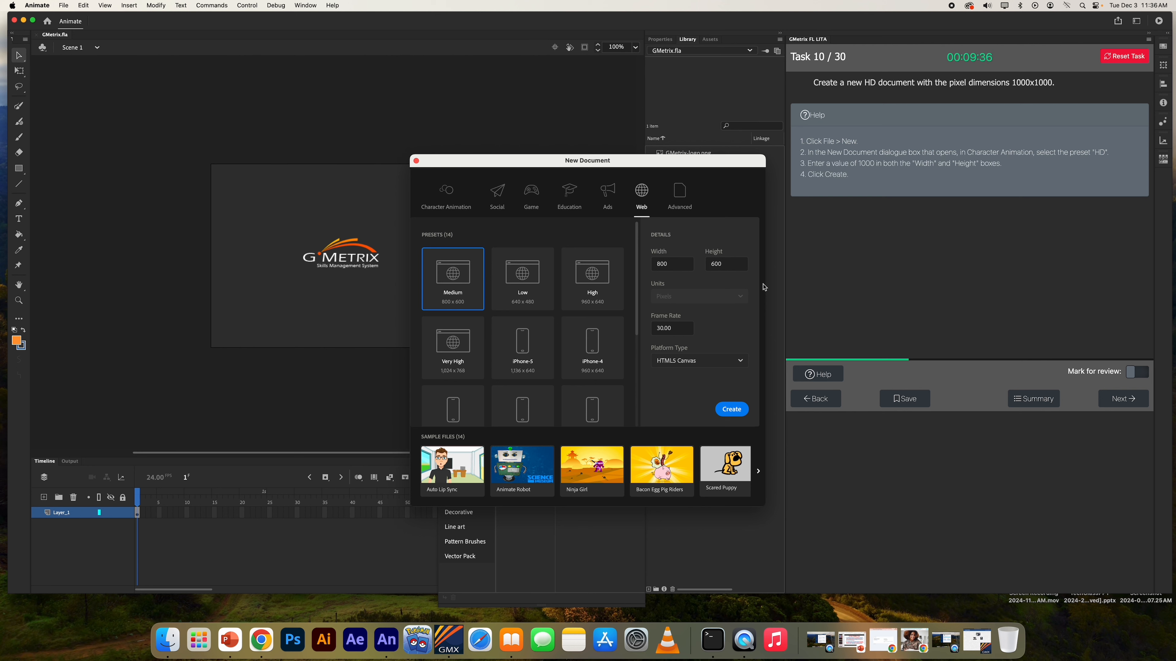
pyautogui.click(451, 200)
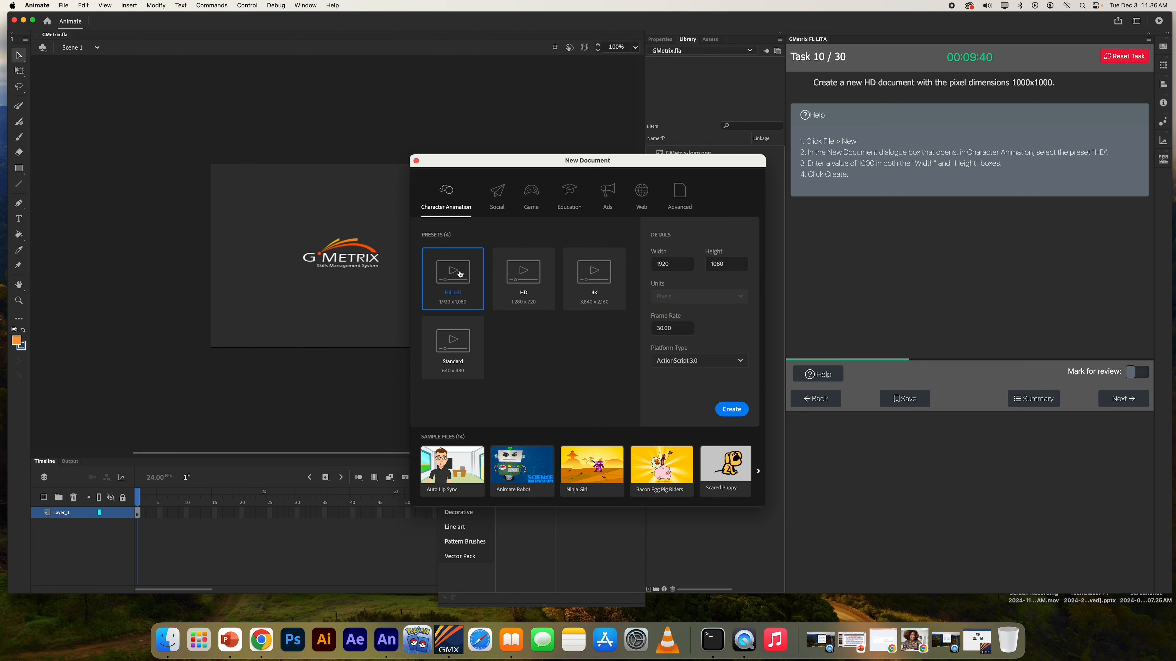
pyautogui.click(540, 282)
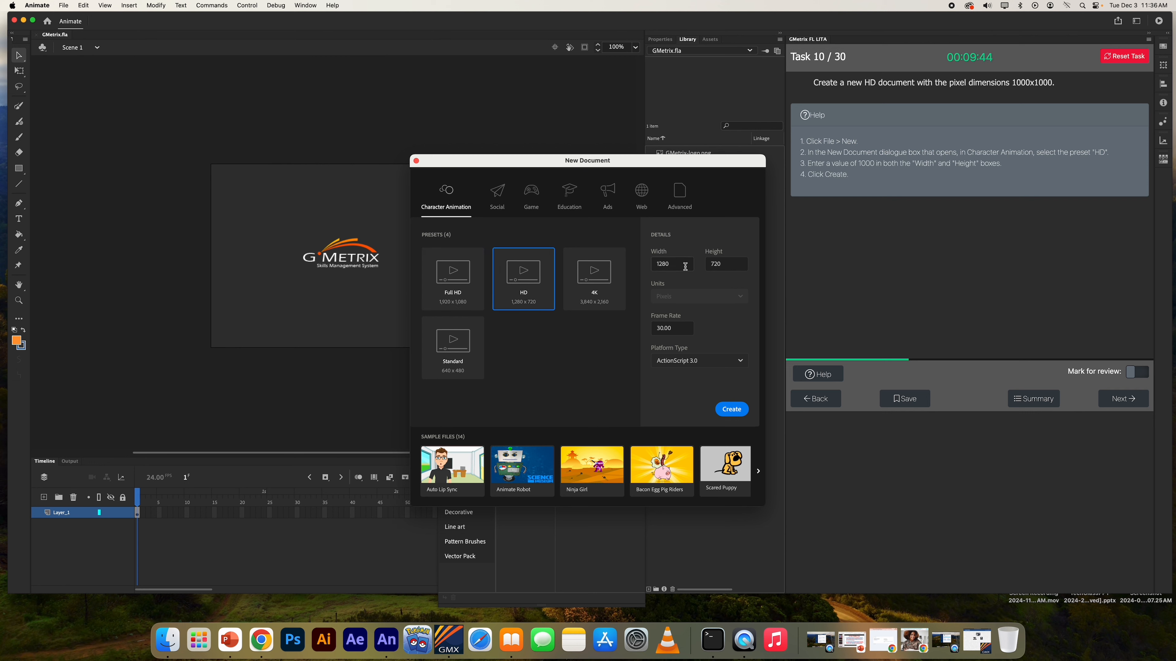
# Step: Create the HD document with width and height set to 1000 pixels and submit Task 10, continuing to Task 11
pyautogui.doubleClick(675, 263)
pyautogui.write('1')
pyautogui.doubleClick(733, 265)
pyautogui.write('1000')
pyautogui.click(733, 411)
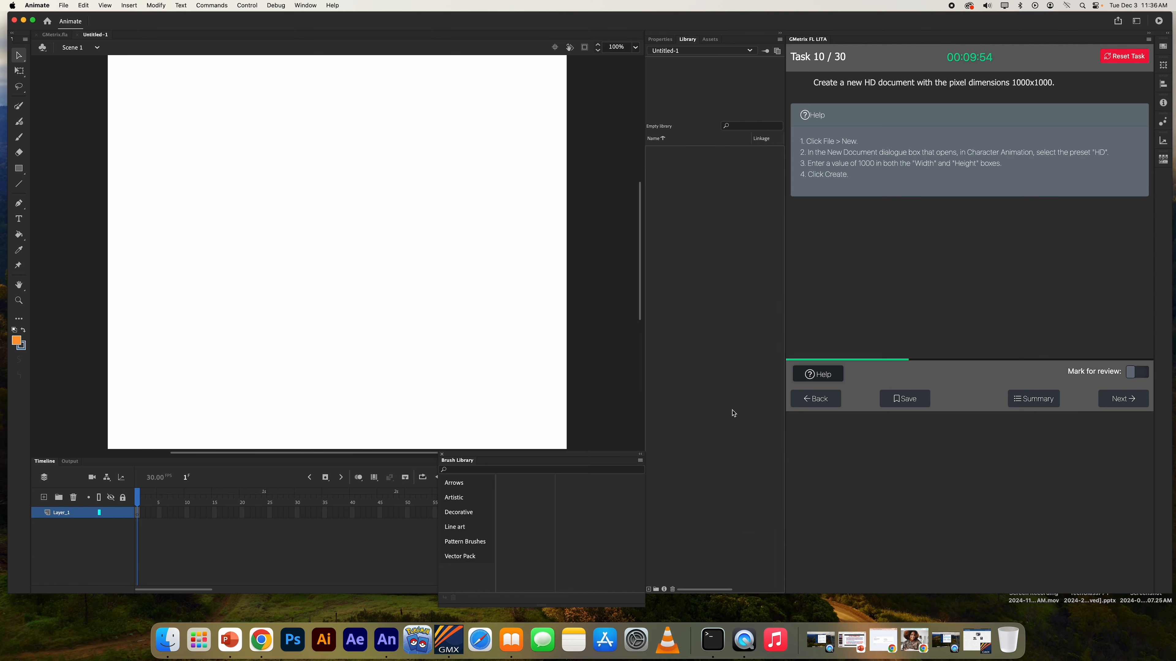
pyautogui.click(1122, 398)
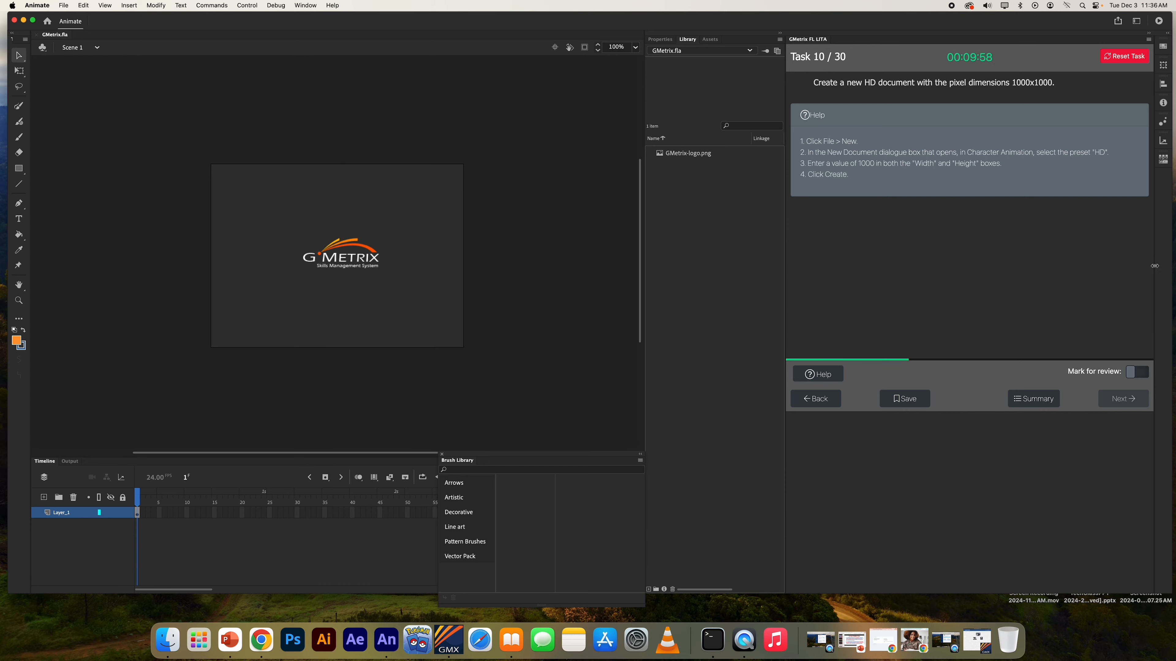
pyautogui.click(1116, 254)
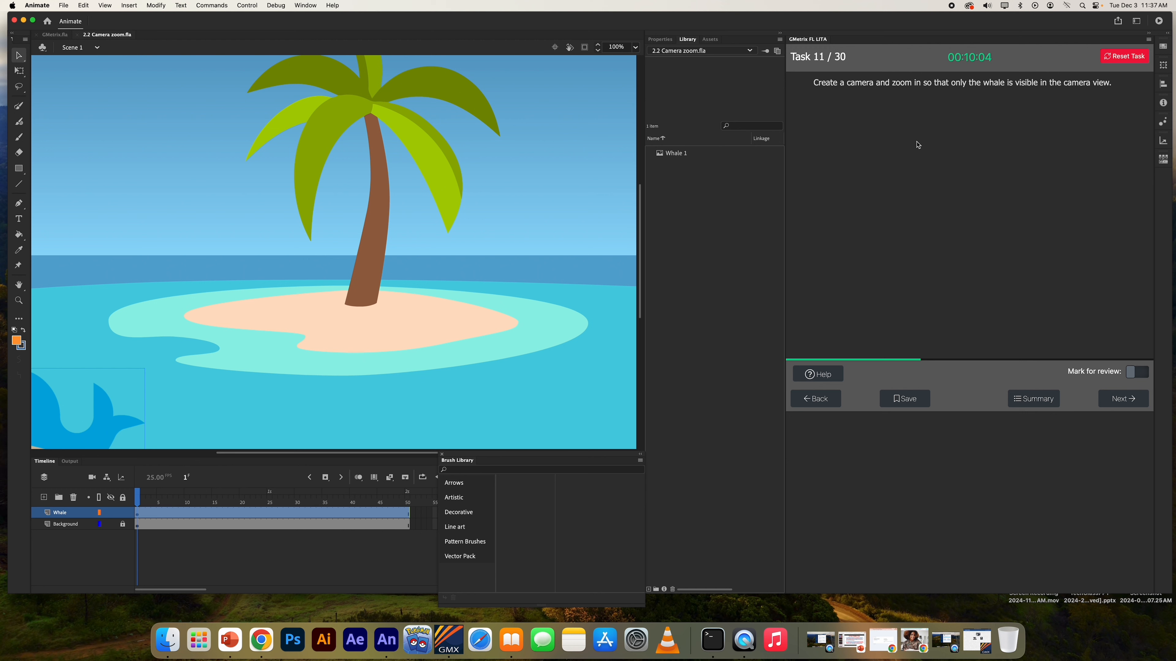
# Step: Show the help for Task 11, then add a camera to the scene and zoom and pan it toward the whale
pyautogui.click(819, 374)
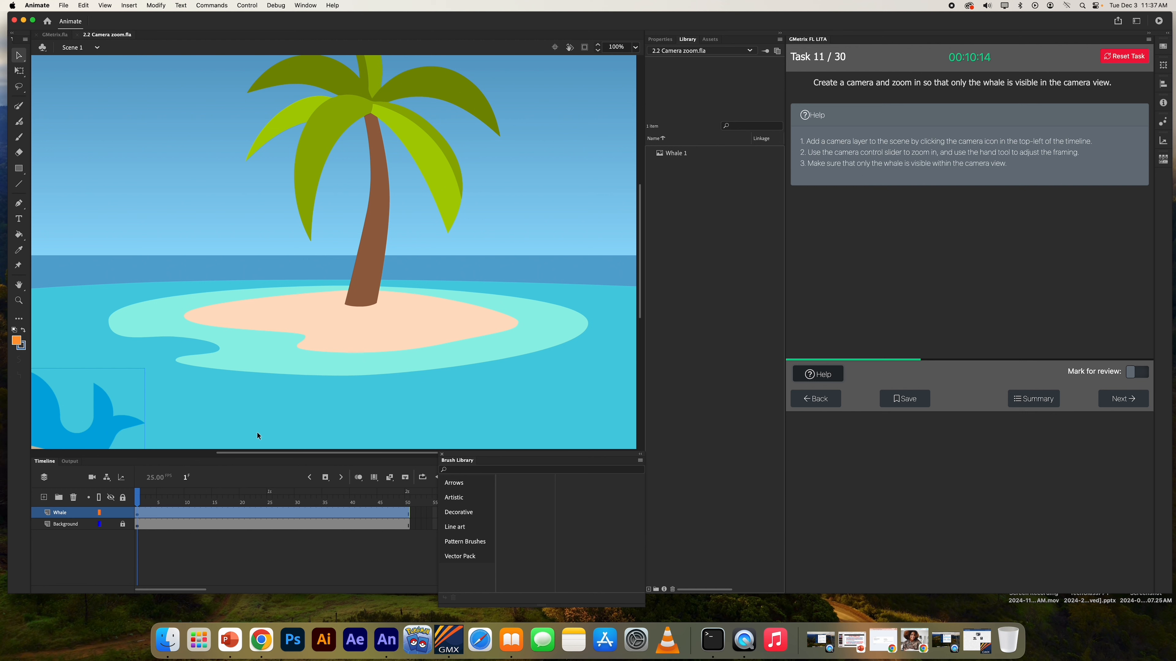
pyautogui.click(92, 477)
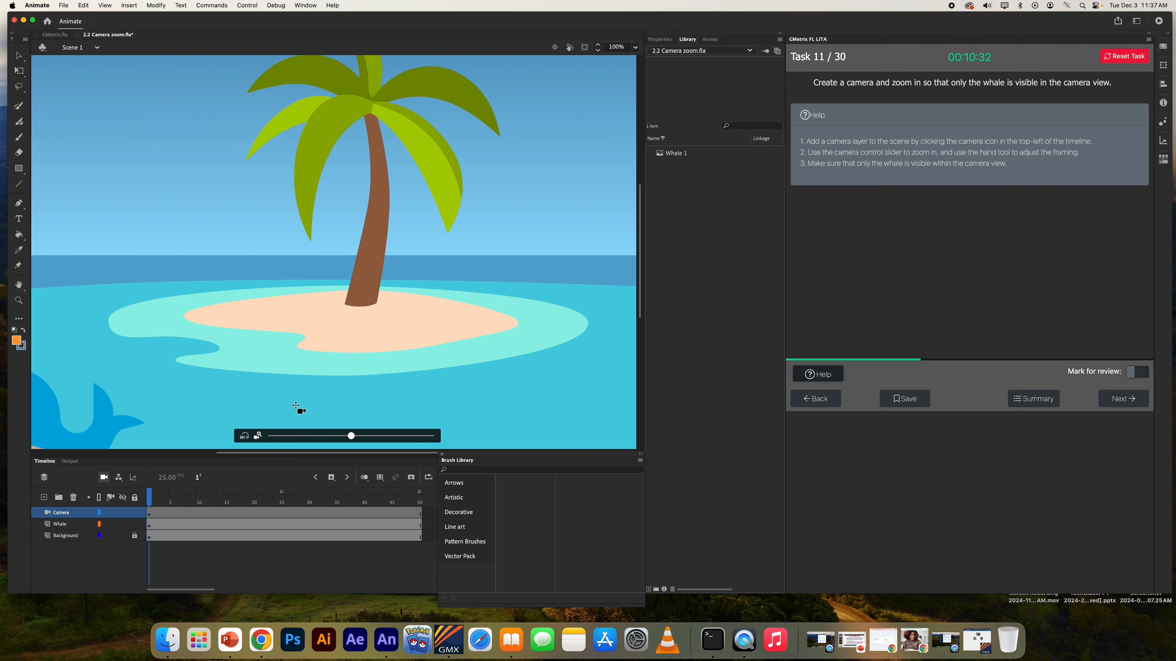
pyautogui.moveTo(351, 437); pyautogui.dragTo(388, 438)
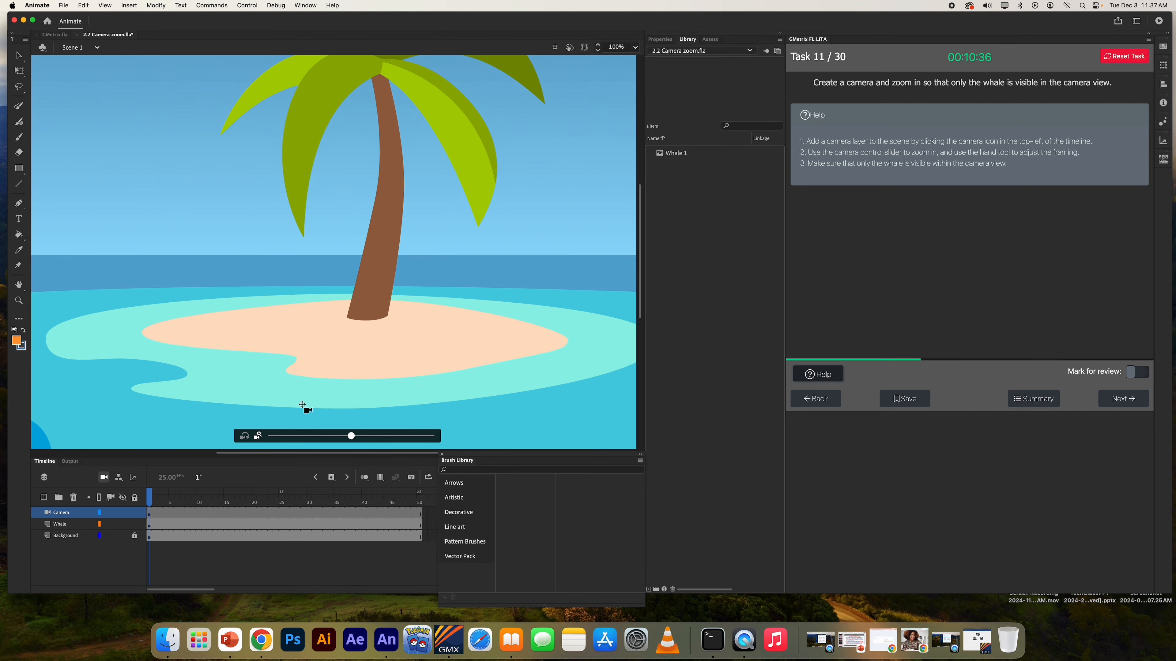
pyautogui.moveTo(304, 409); pyautogui.dragTo(22, 404)
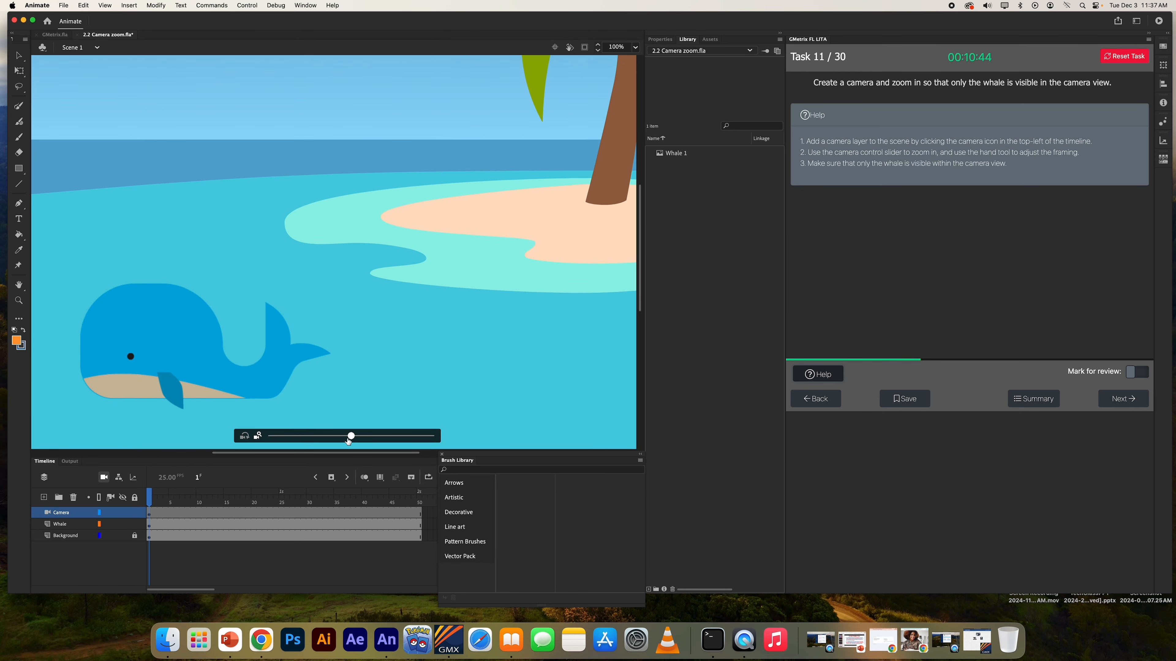
pyautogui.moveTo(353, 436); pyautogui.dragTo(360, 435)
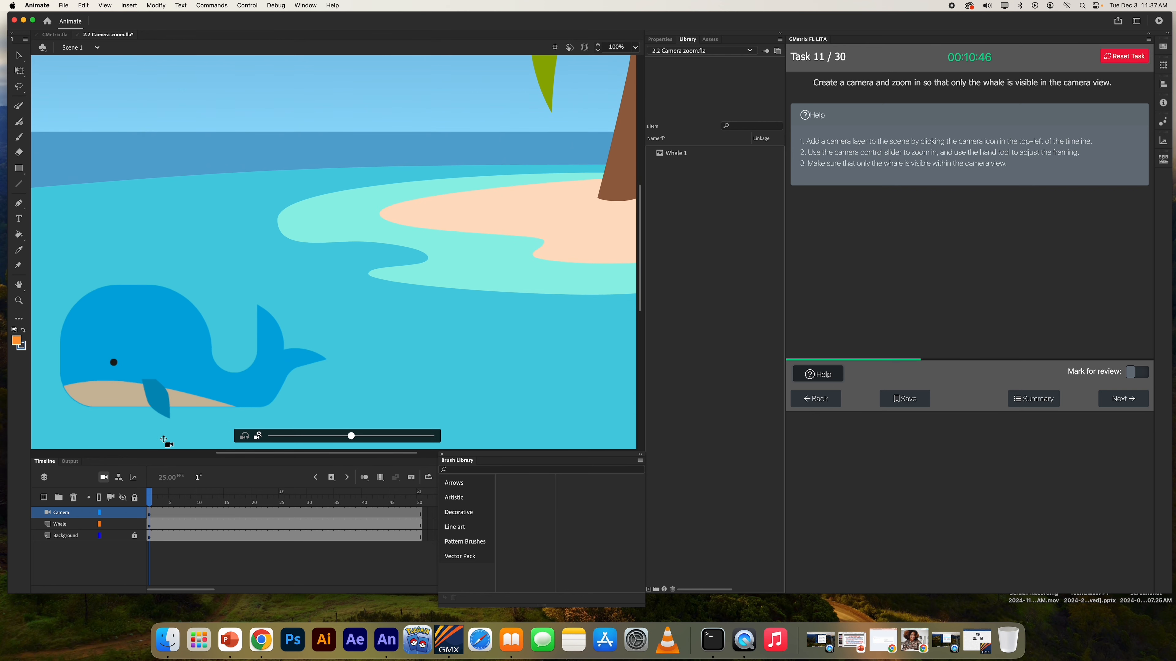
# Step: Zoom the camera in further and pan it so the whole whale lies inside the camera frame
pyautogui.click(636, 47)
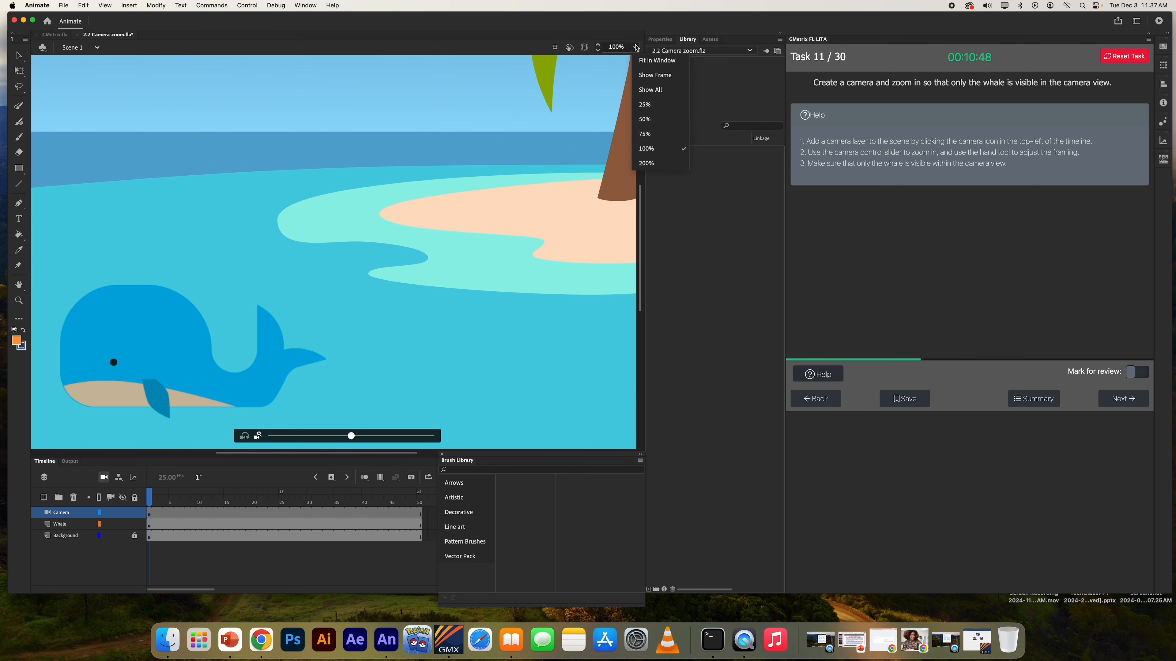
pyautogui.click(667, 119)
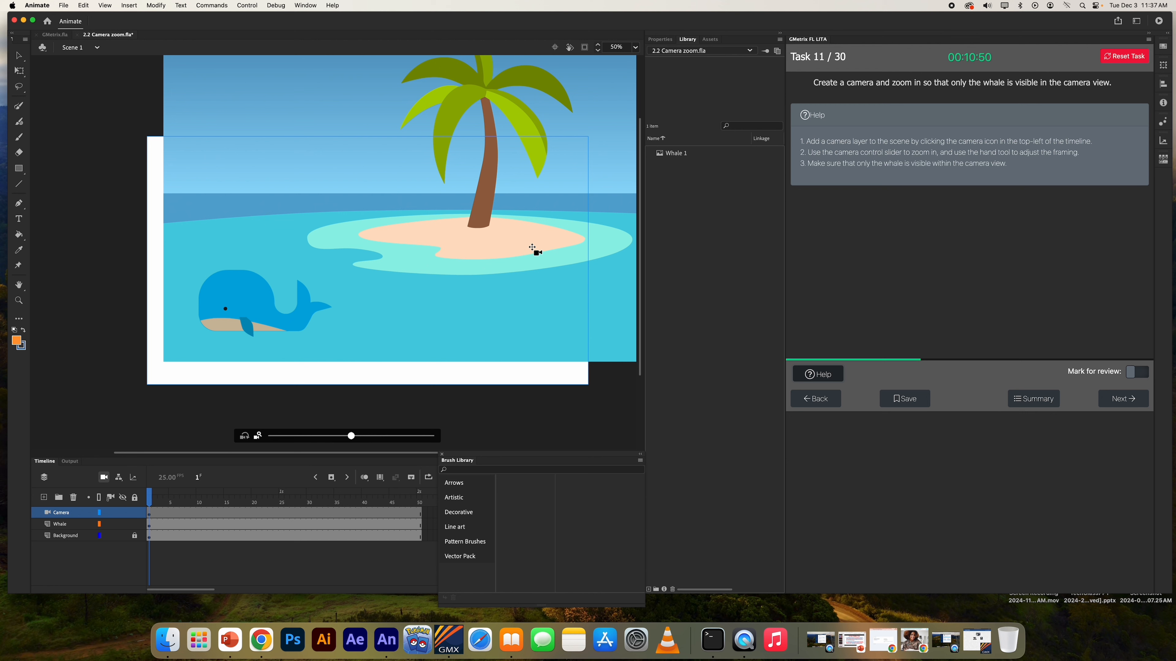
pyautogui.click(635, 47)
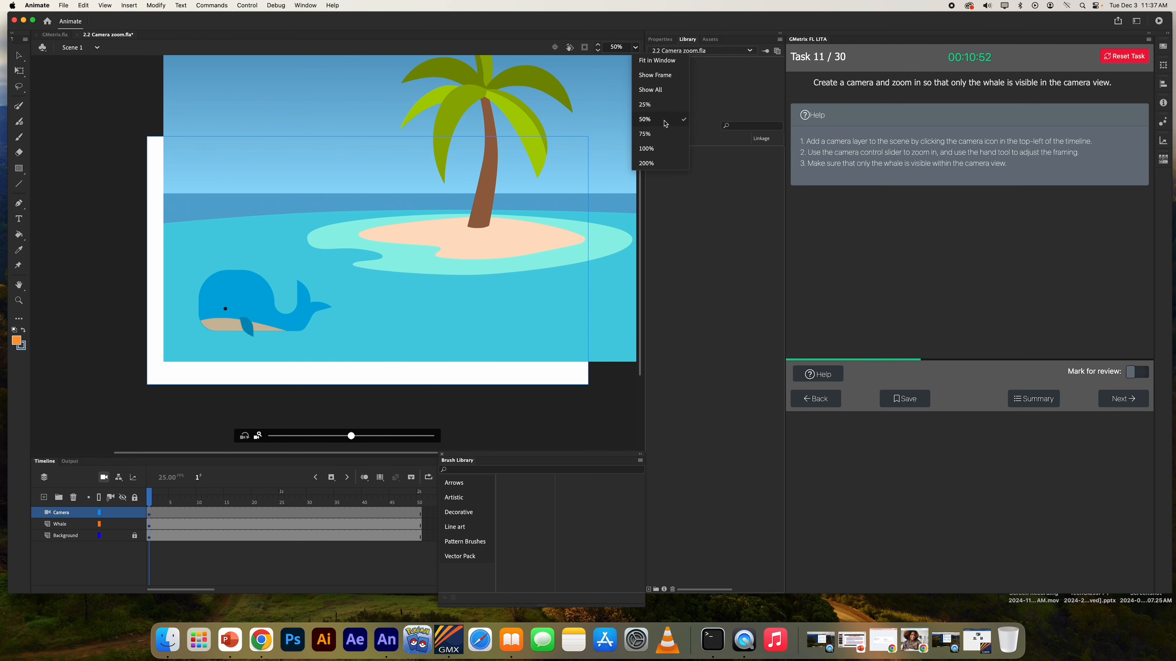
pyautogui.click(661, 109)
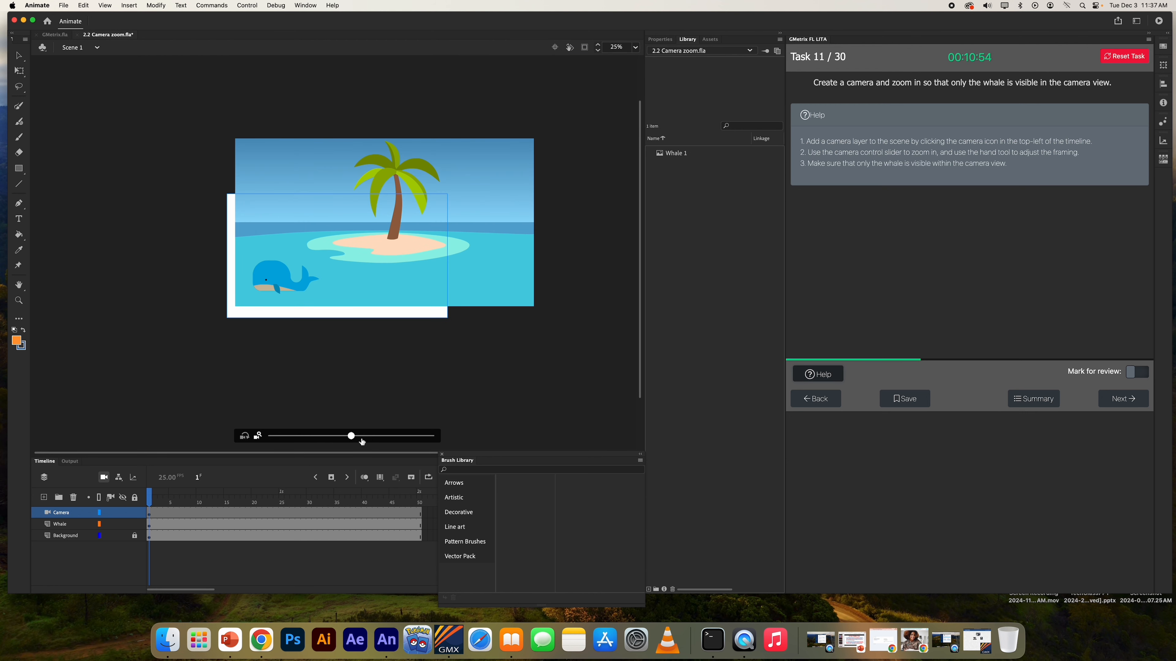
pyautogui.moveTo(352, 436); pyautogui.dragTo(446, 435)
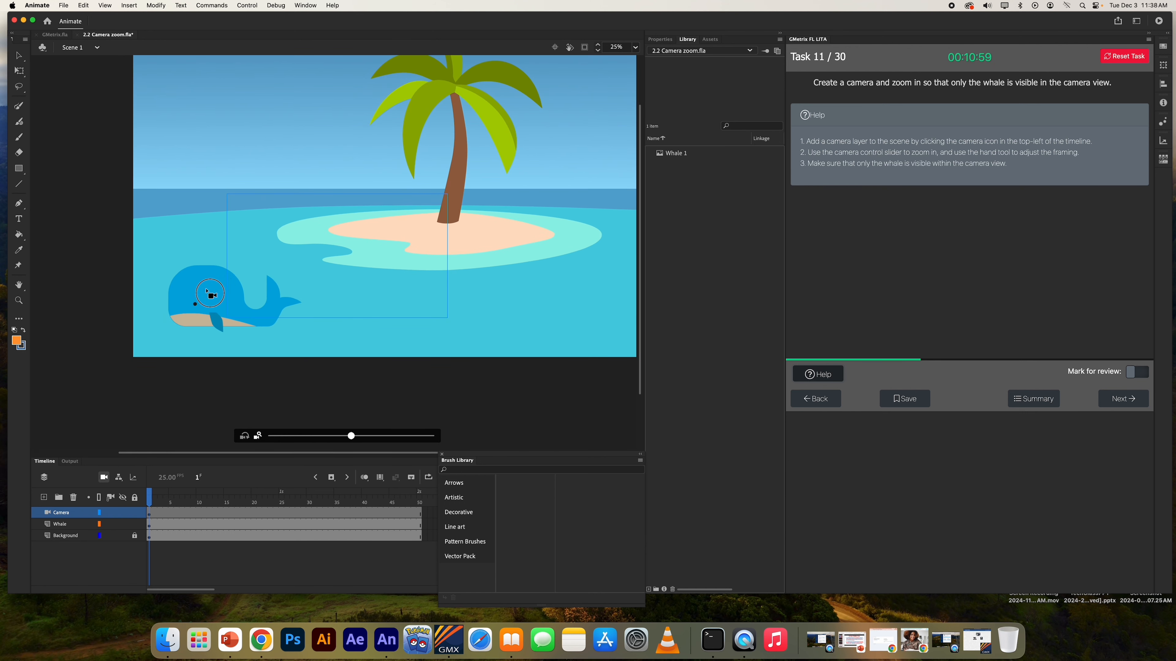
pyautogui.moveTo(278, 259); pyautogui.dragTo(179, 298)
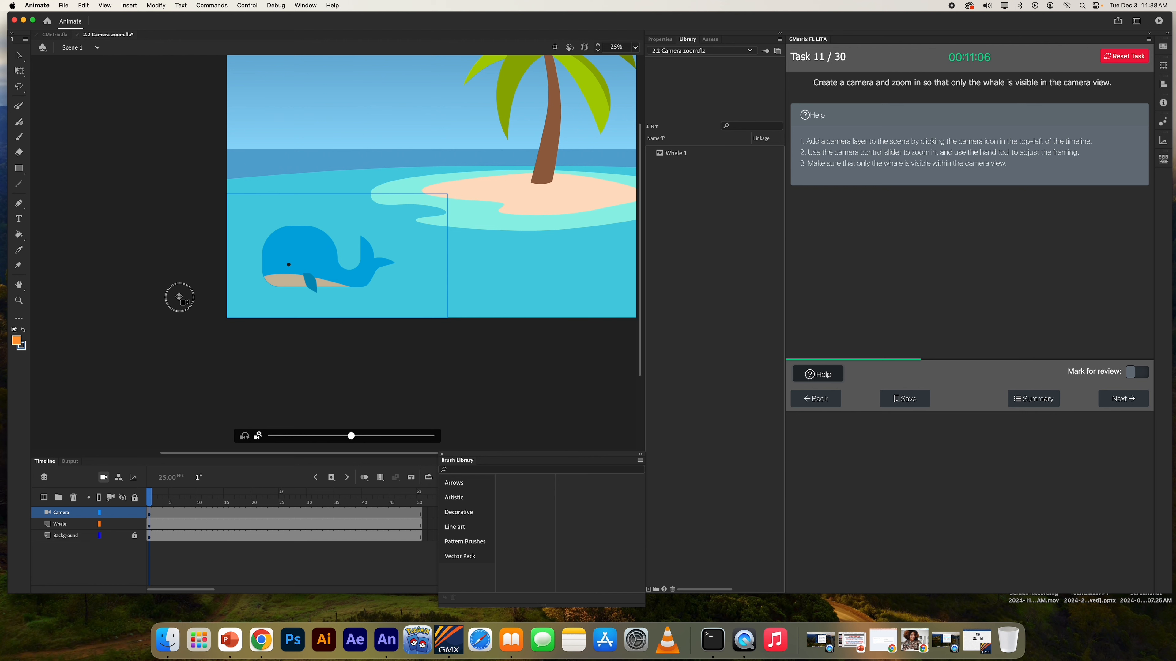
pyautogui.moveTo(179, 298); pyautogui.dragTo(176, 292)
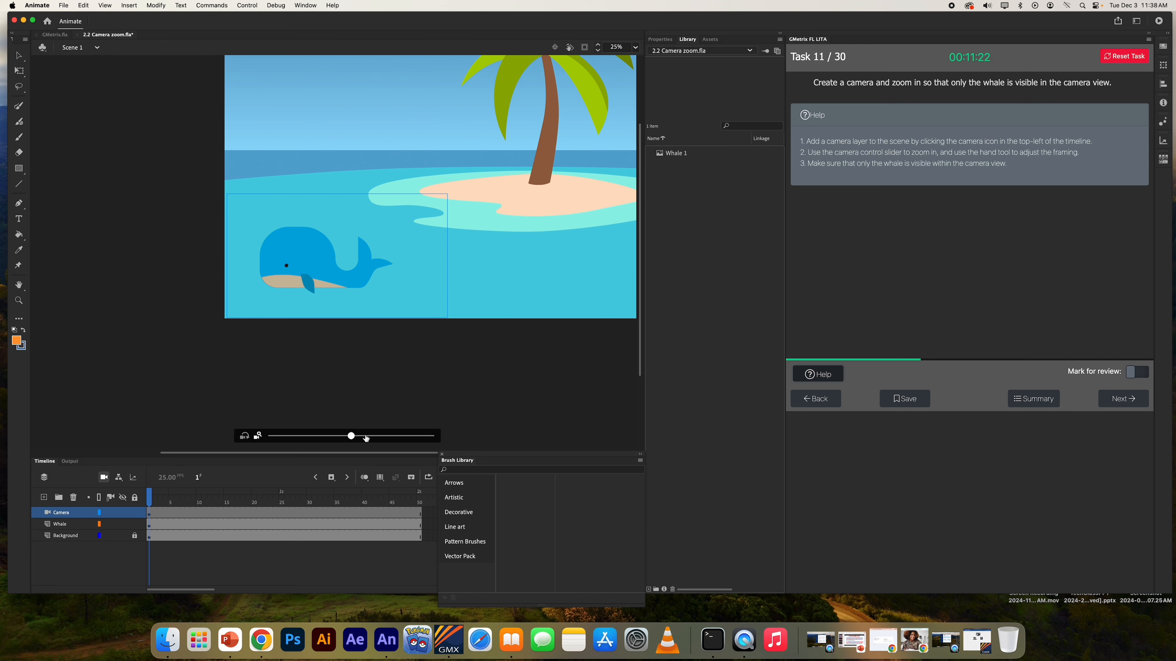
# Step: Enlarge and centre the whale alone in the camera frame and submit Task 11, continuing to Task 12
pyautogui.moveTo(350, 435); pyautogui.dragTo(394, 435)
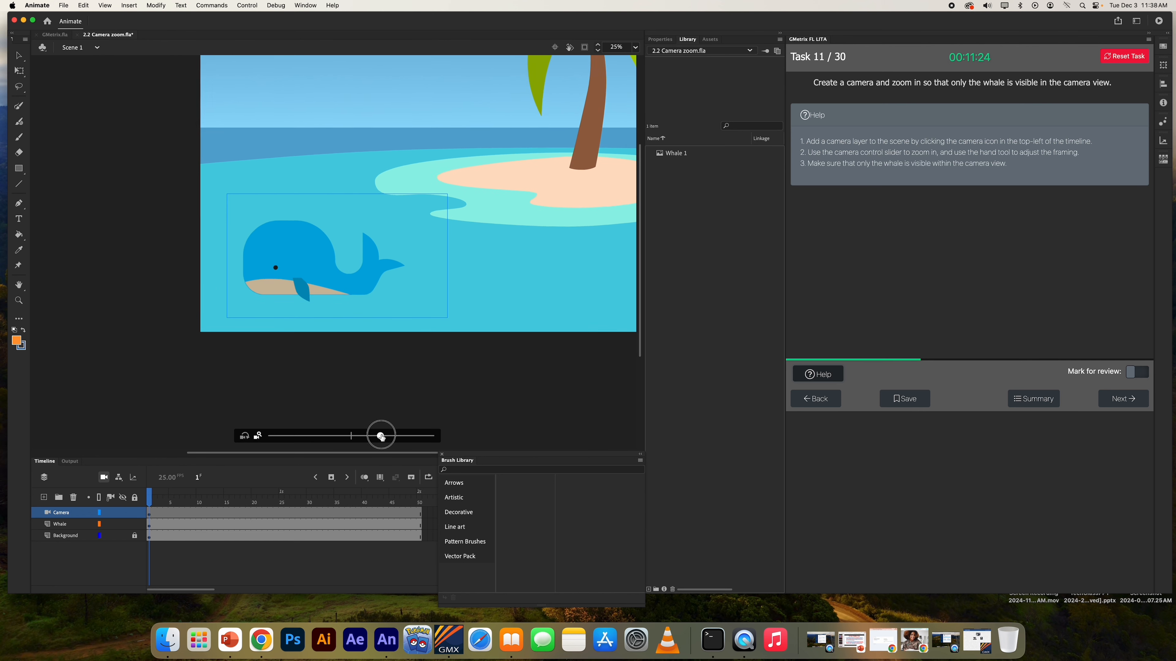
pyautogui.moveTo(344, 299)
pyautogui.mouseDown()
pyautogui.moveTo(365, 289)
pyautogui.moveTo(322, 307)
pyautogui.mouseUp()
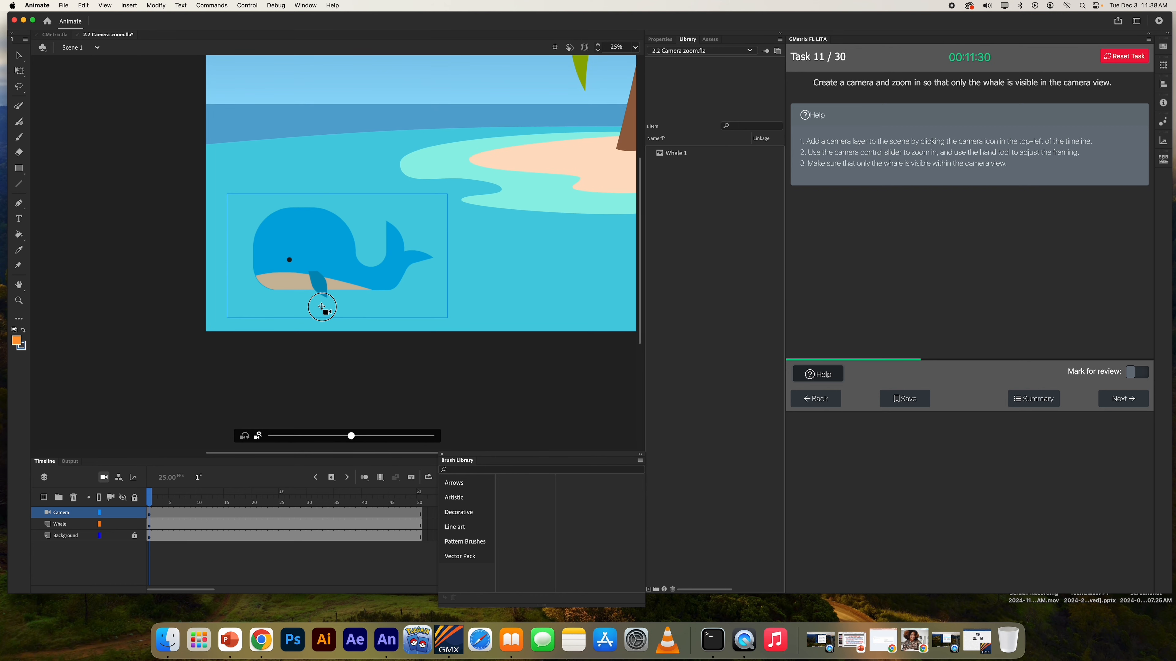
pyautogui.click(1123, 398)
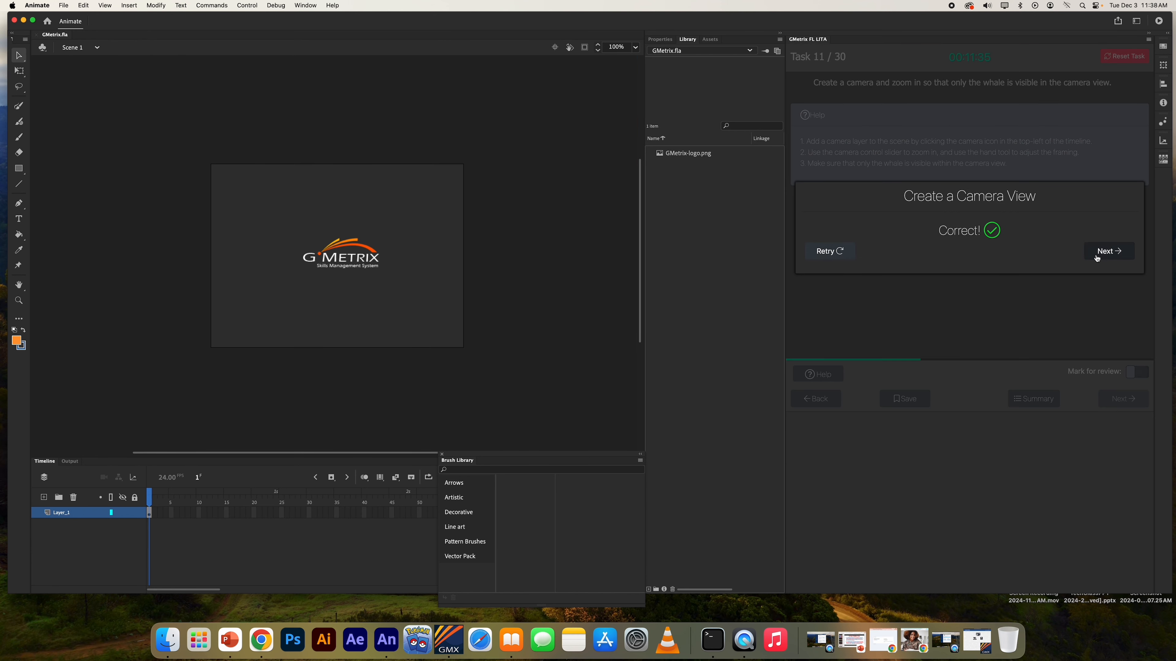
pyautogui.click(1100, 252)
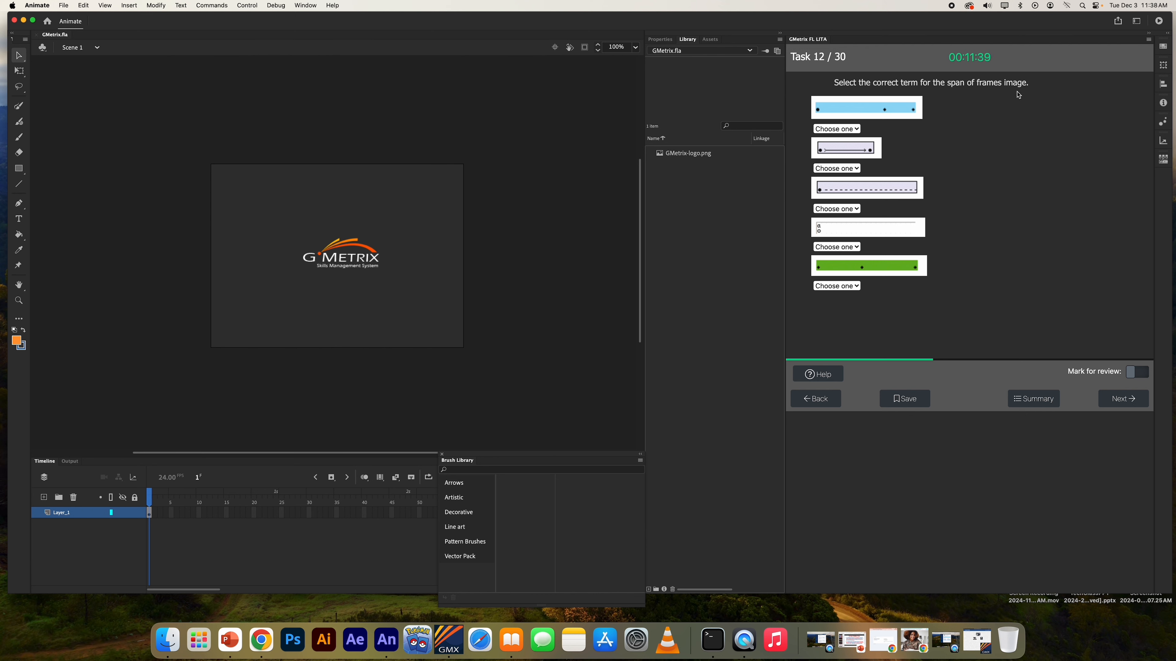
# Step: Show the help for Task 12 and choose Motion for the blue frame span and Classic for the solid-arrow span
pyautogui.click(819, 375)
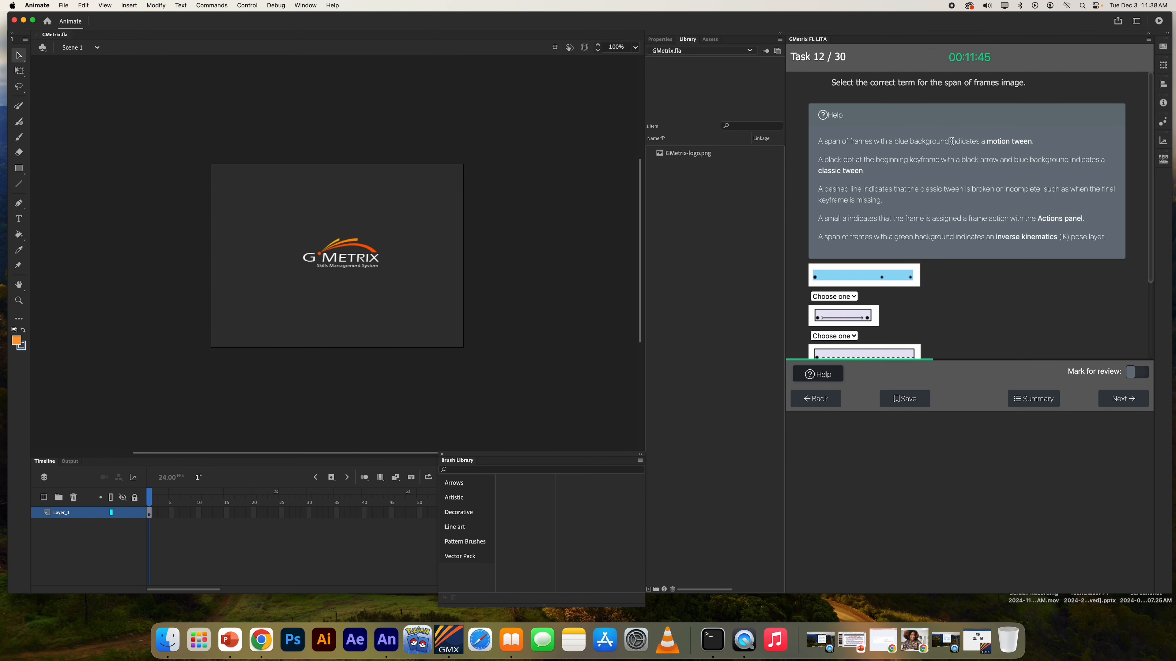
pyautogui.scroll(-2, 962, 151)
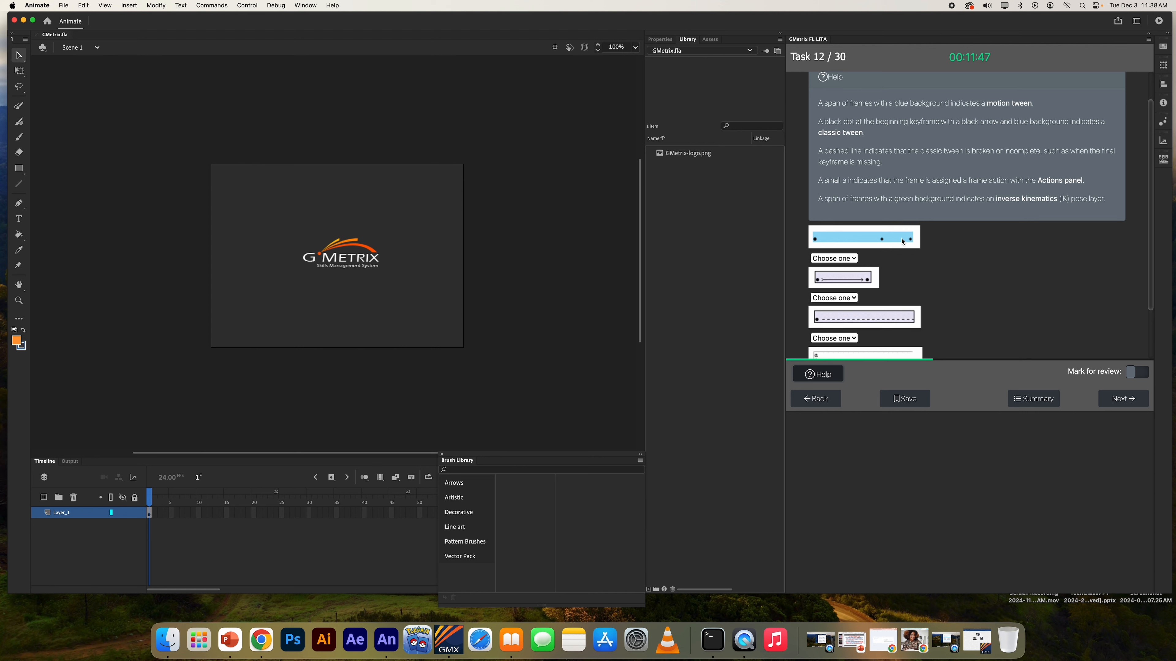
pyautogui.click(842, 258)
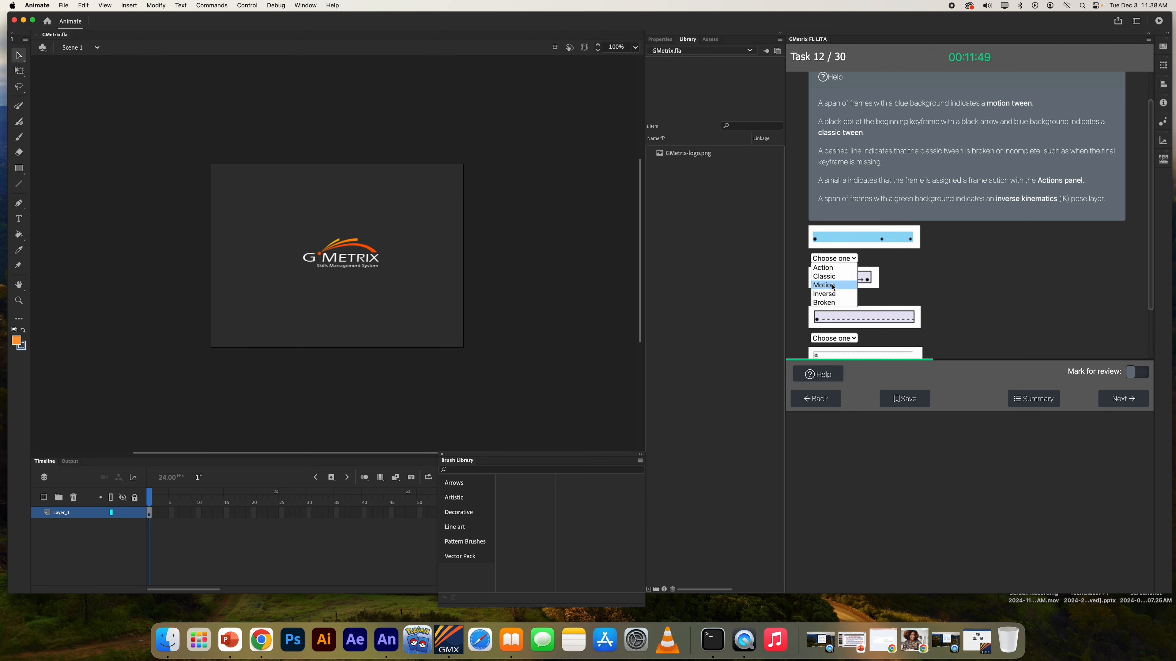
pyautogui.press('Escape')
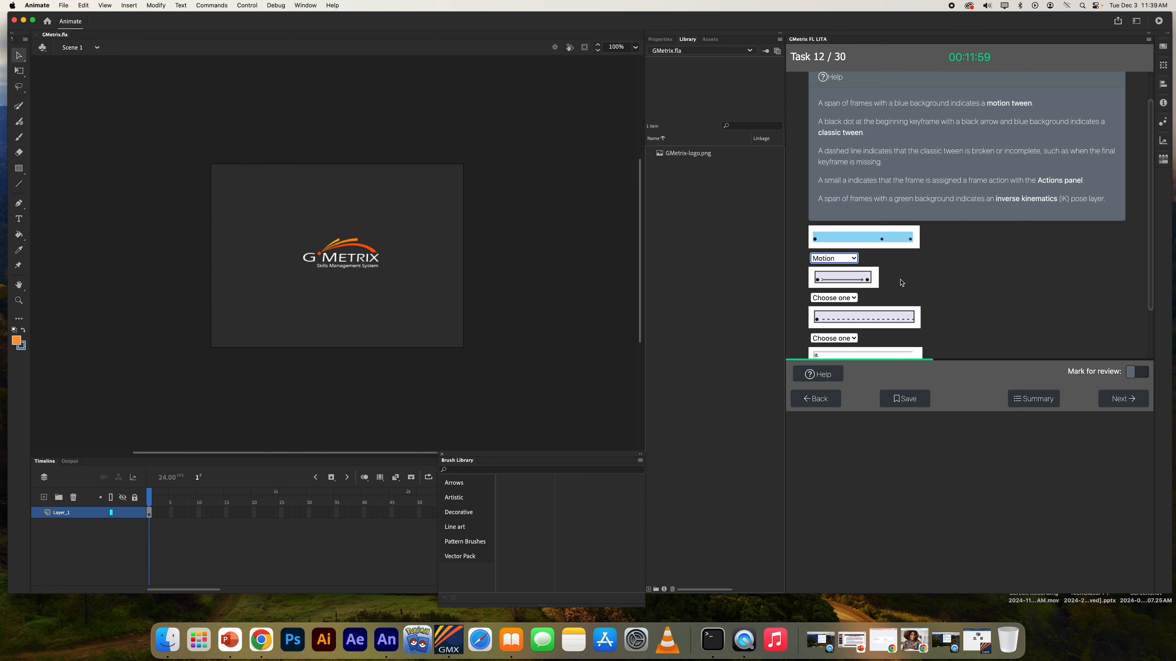
pyautogui.scroll(-3, 927, 270)
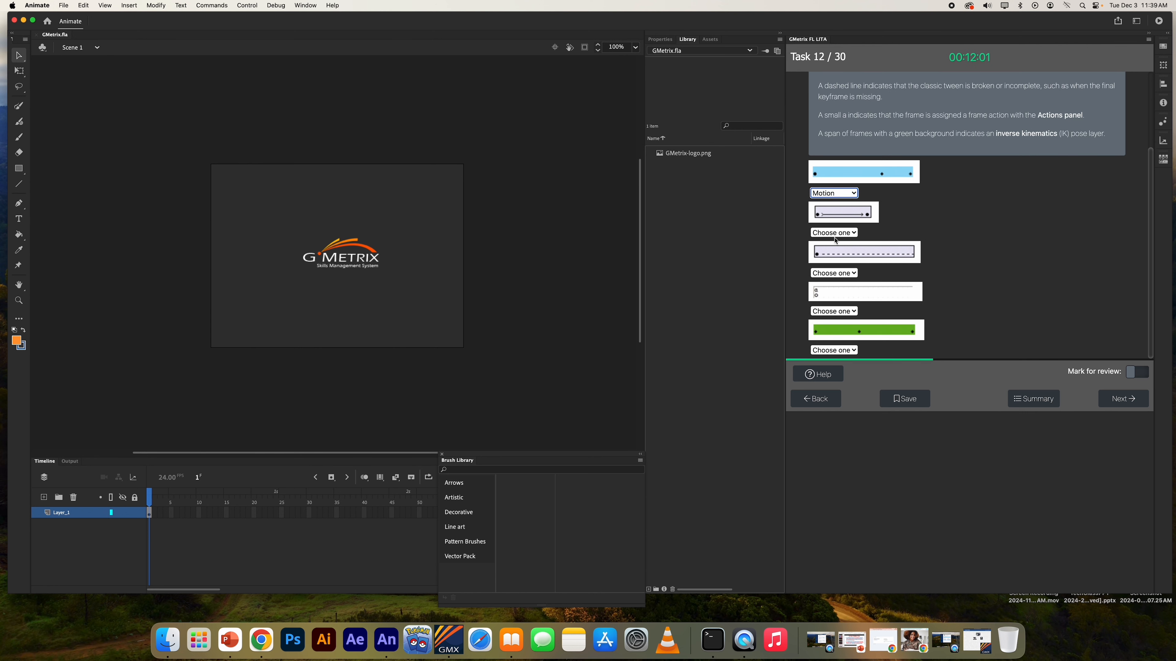
pyautogui.click(834, 232)
pyautogui.click(829, 259)
# Step: Choose Broken as the term for the frame span with the dashed line
pyautogui.scroll(2, 957, 221)
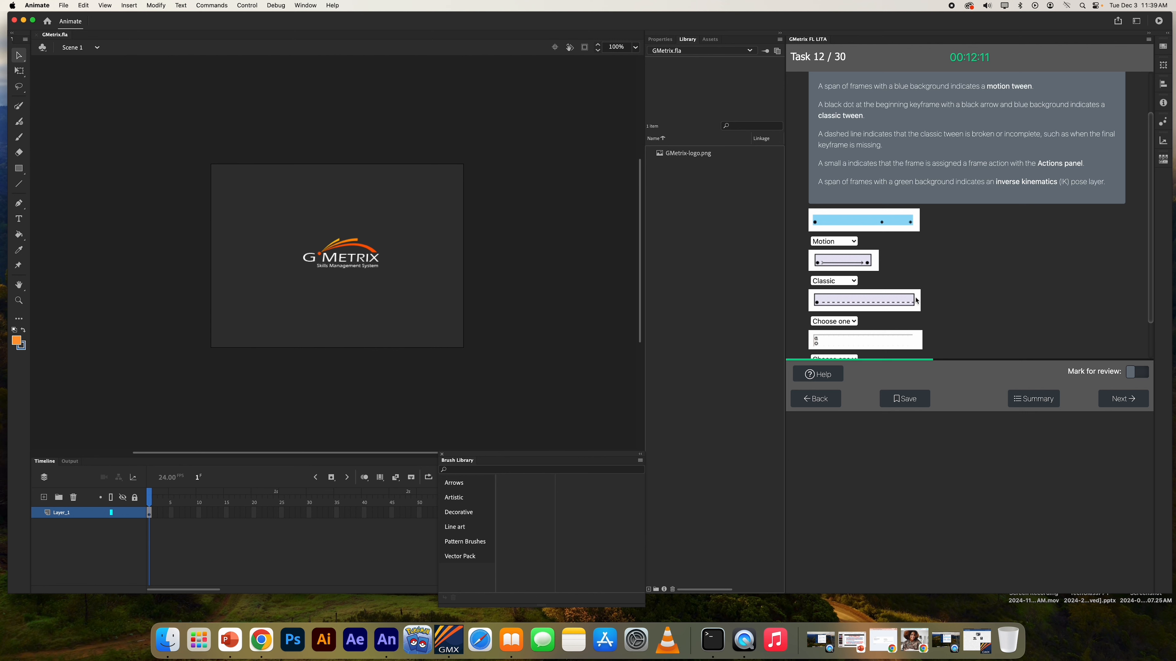
pyautogui.click(839, 323)
pyautogui.scroll(1, 840, 325)
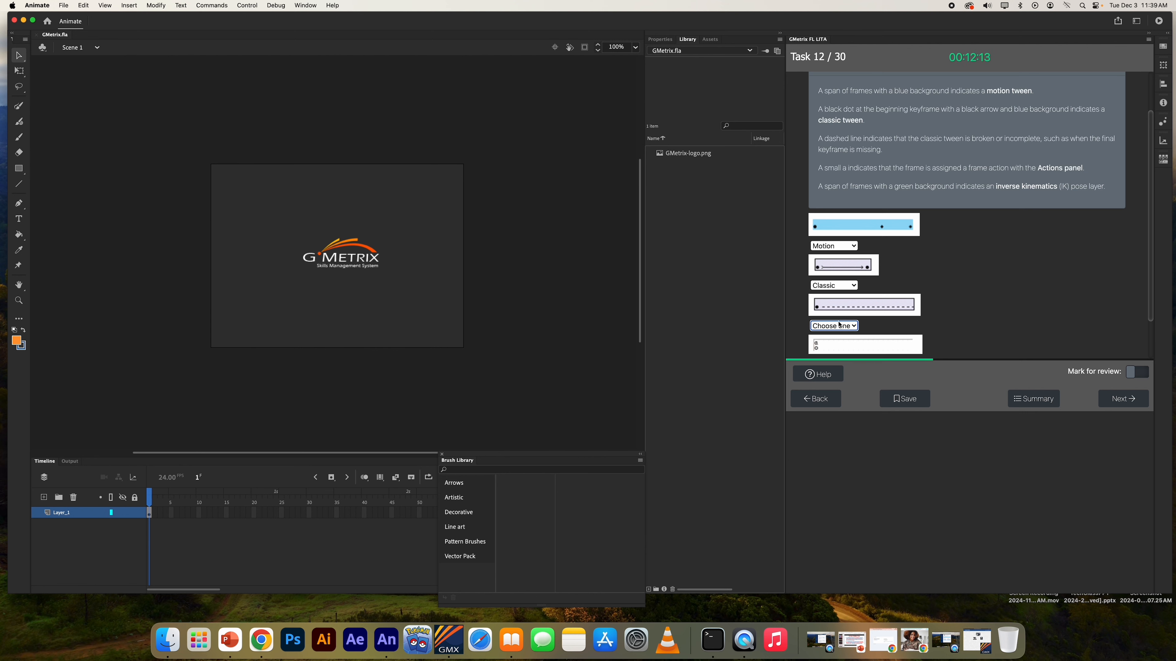
pyautogui.click(837, 325)
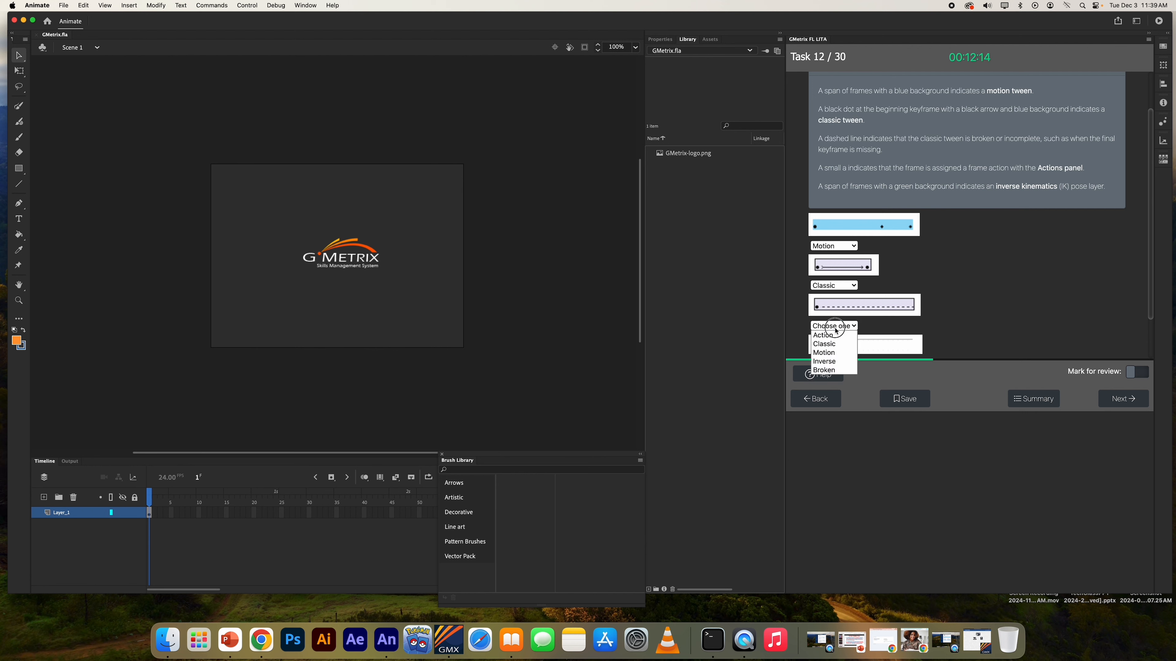
pyautogui.click(833, 371)
pyautogui.click(988, 322)
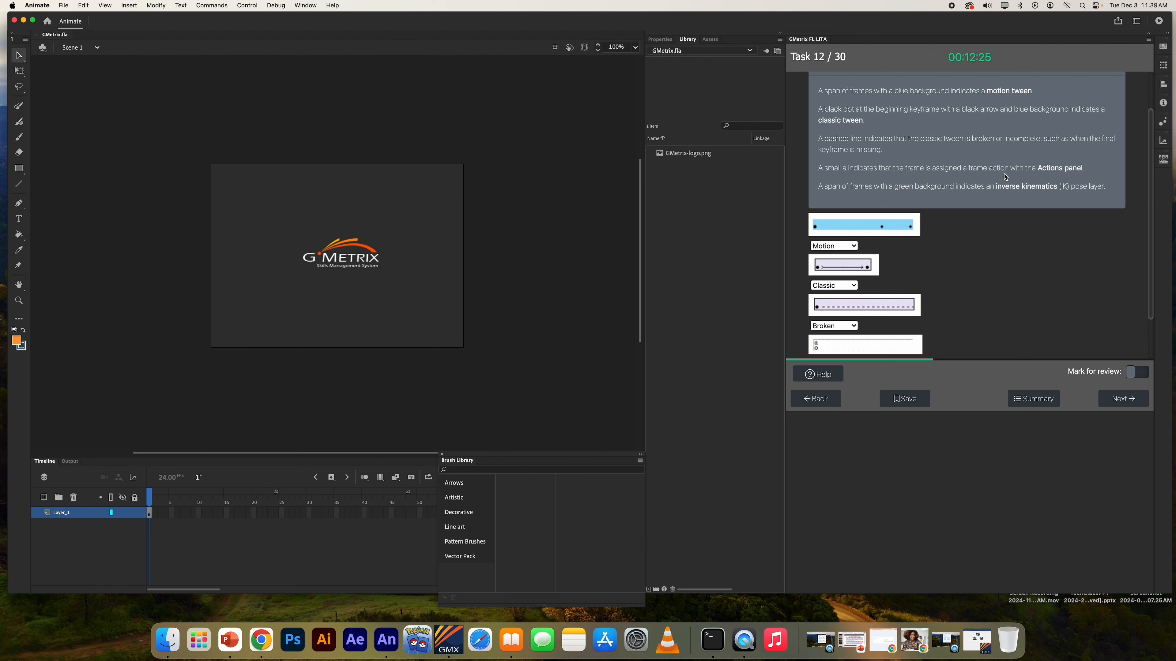
# Step: Choose Action as the term for the frame span marked with a small a
pyautogui.scroll(-2, 922, 260)
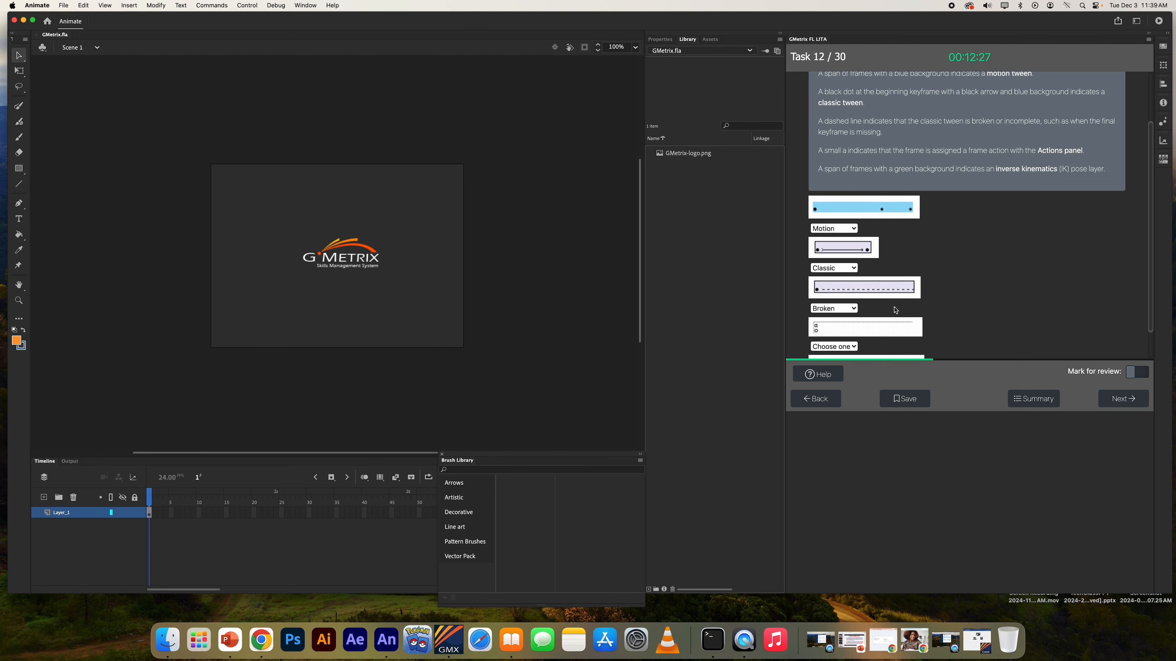
pyautogui.click(836, 346)
pyautogui.click(837, 347)
pyautogui.click(837, 347)
pyautogui.click(836, 347)
pyautogui.scroll(1, 837, 347)
pyautogui.click(837, 347)
pyautogui.click(880, 328)
pyautogui.scroll(-4, 880, 328)
pyautogui.click(831, 312)
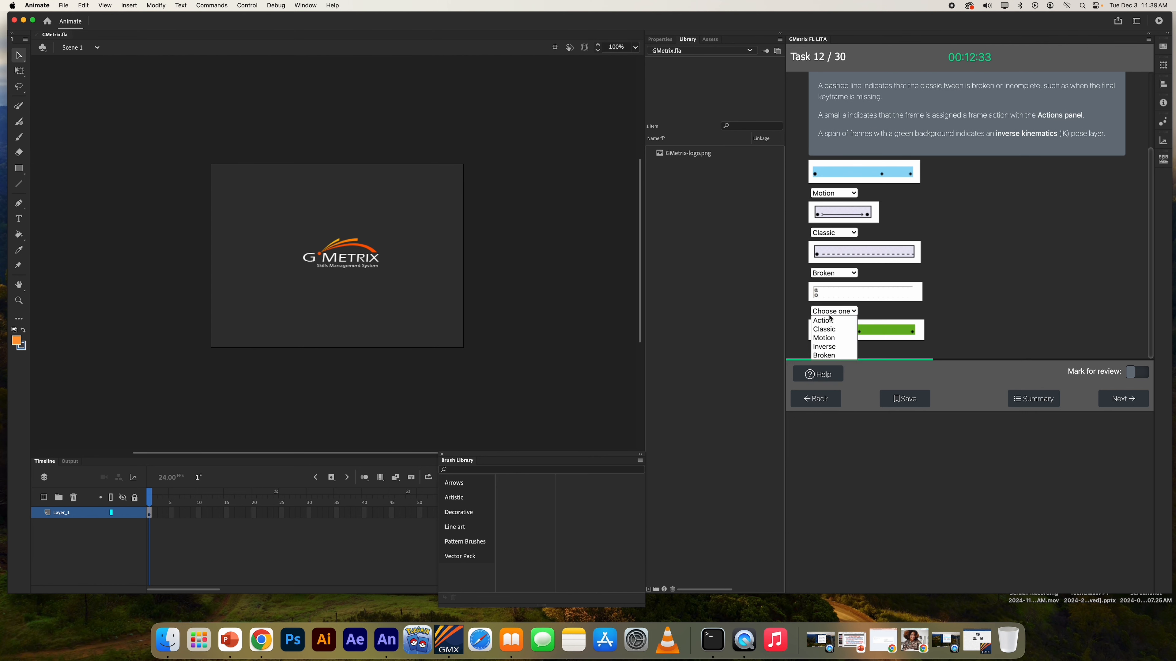
pyautogui.click(831, 327)
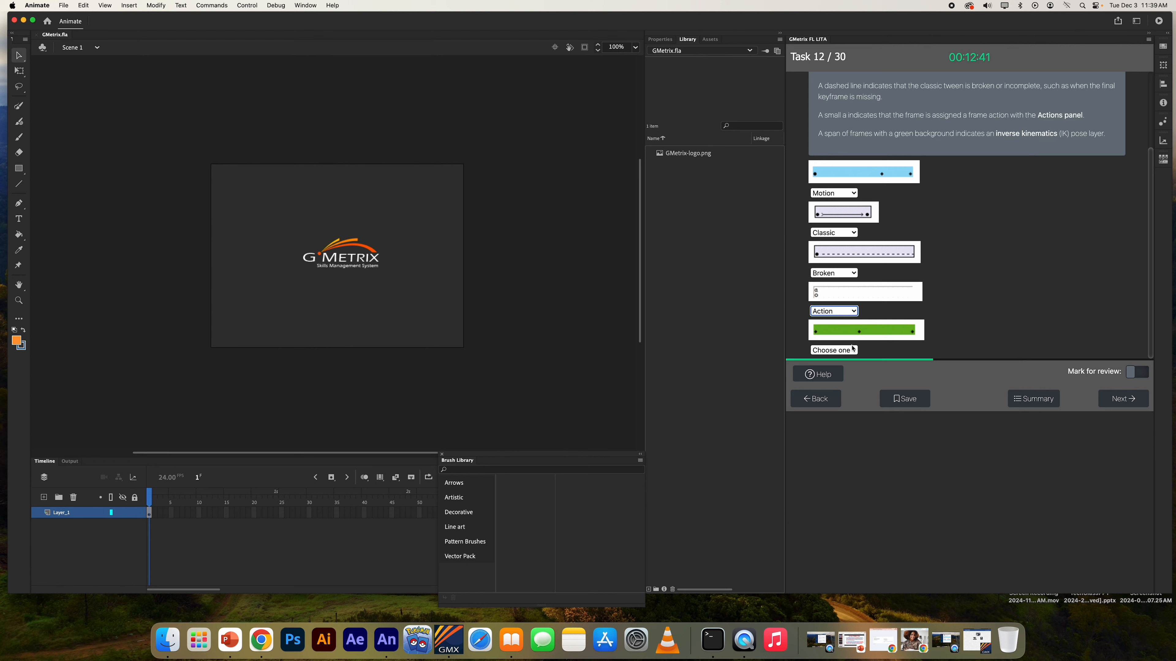
# Step: Choose Inverse for the green frame span and submit Task 12, continuing to Task 13
pyautogui.click(838, 350)
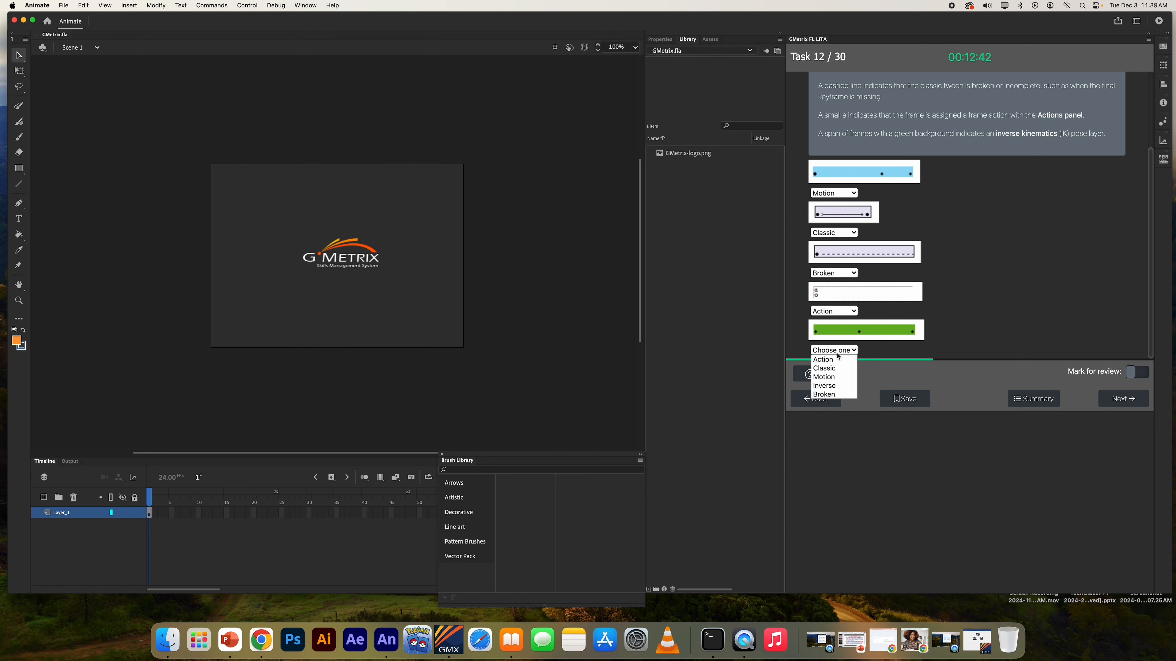
pyautogui.click(834, 386)
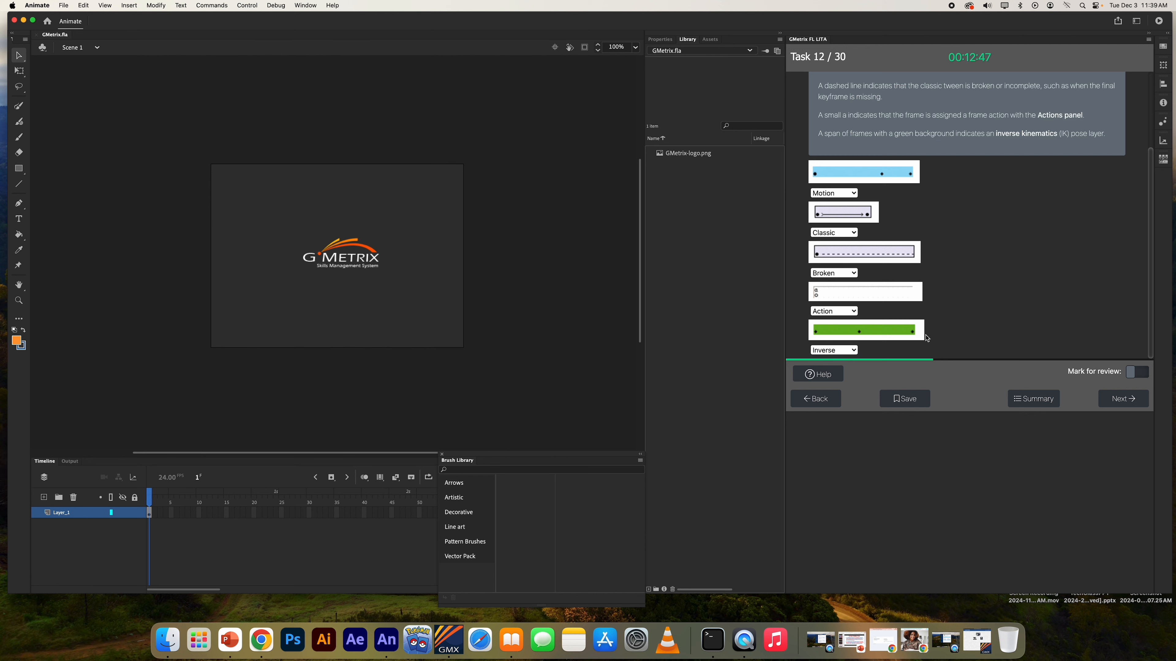
pyautogui.click(1119, 400)
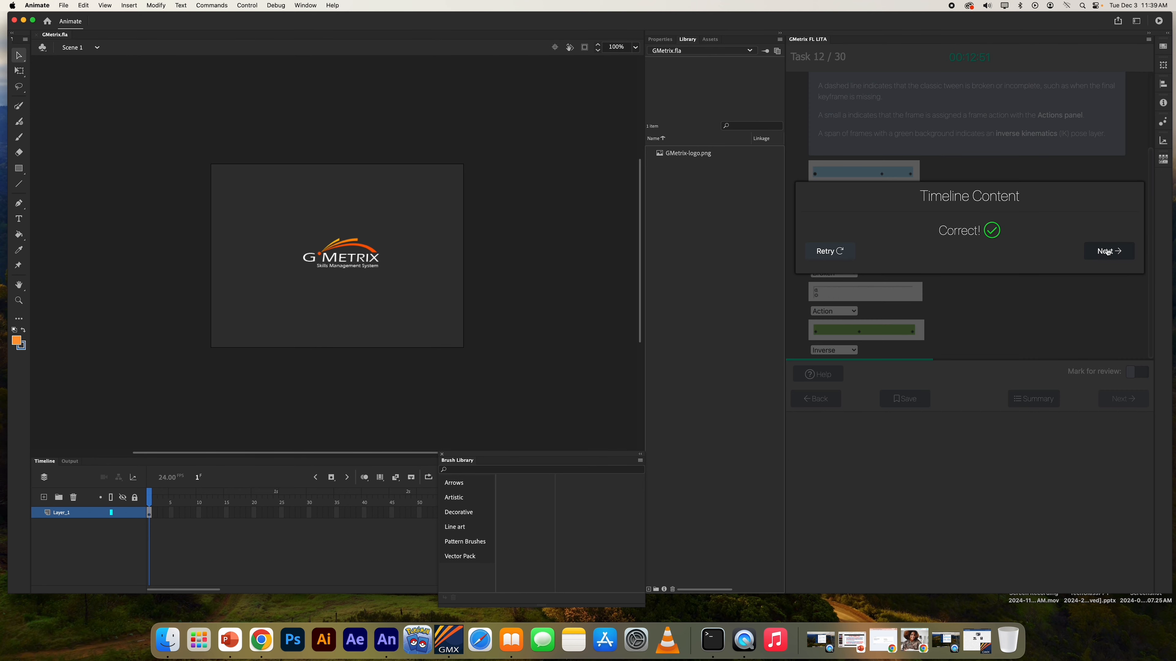
pyautogui.click(1108, 251)
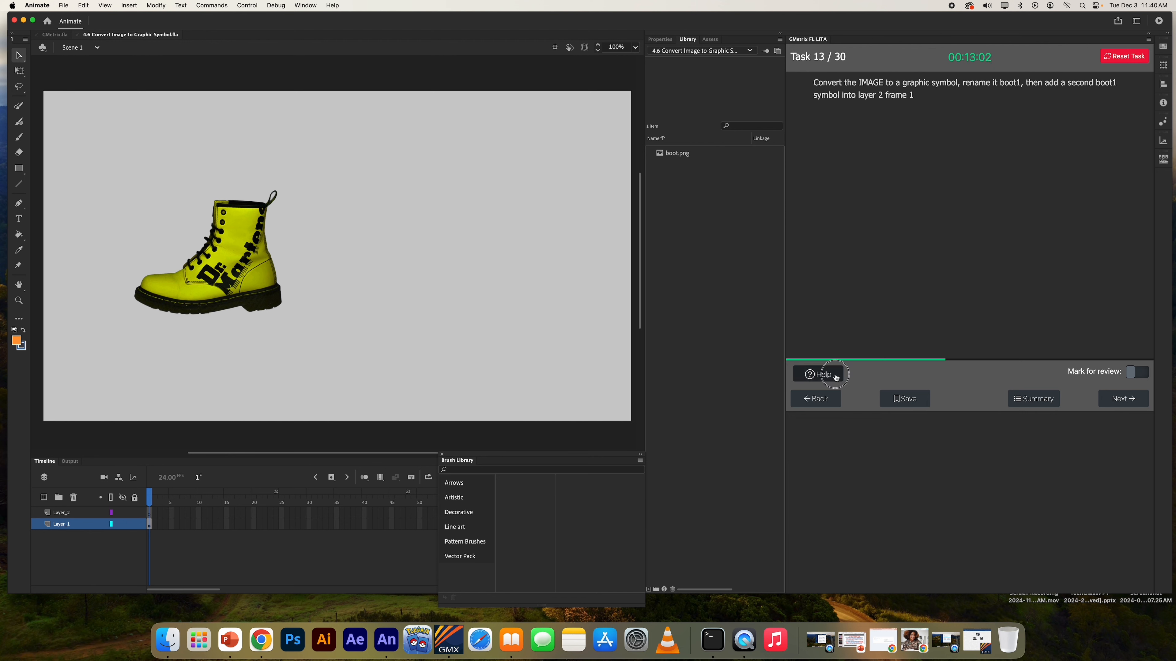
# Step: Show the help for Task 13 and convert the boot image to a graphic symbol named Boot1
pyautogui.click(817, 374)
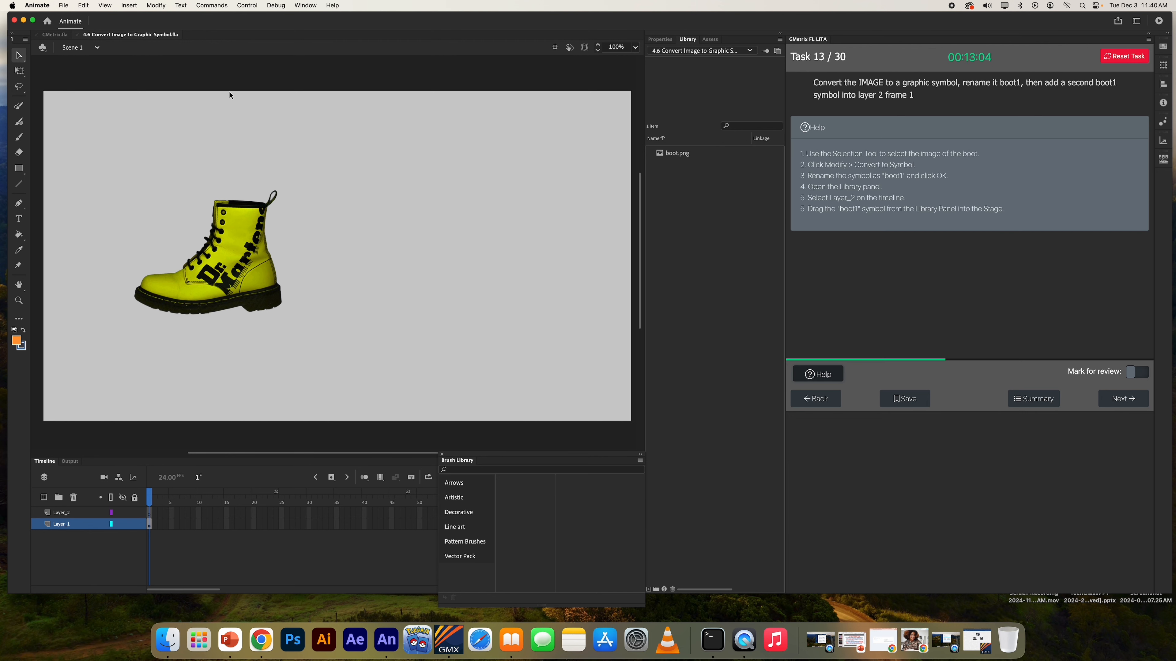
pyautogui.click(236, 215)
pyautogui.click(156, 6)
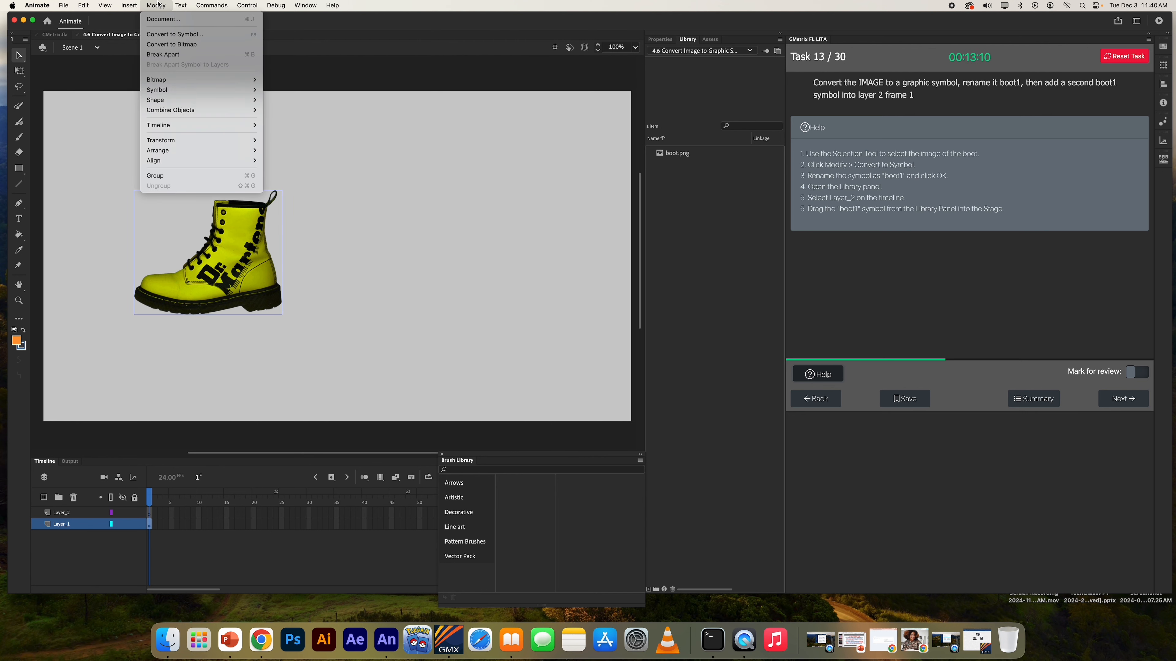
pyautogui.moveTo(194, 92)
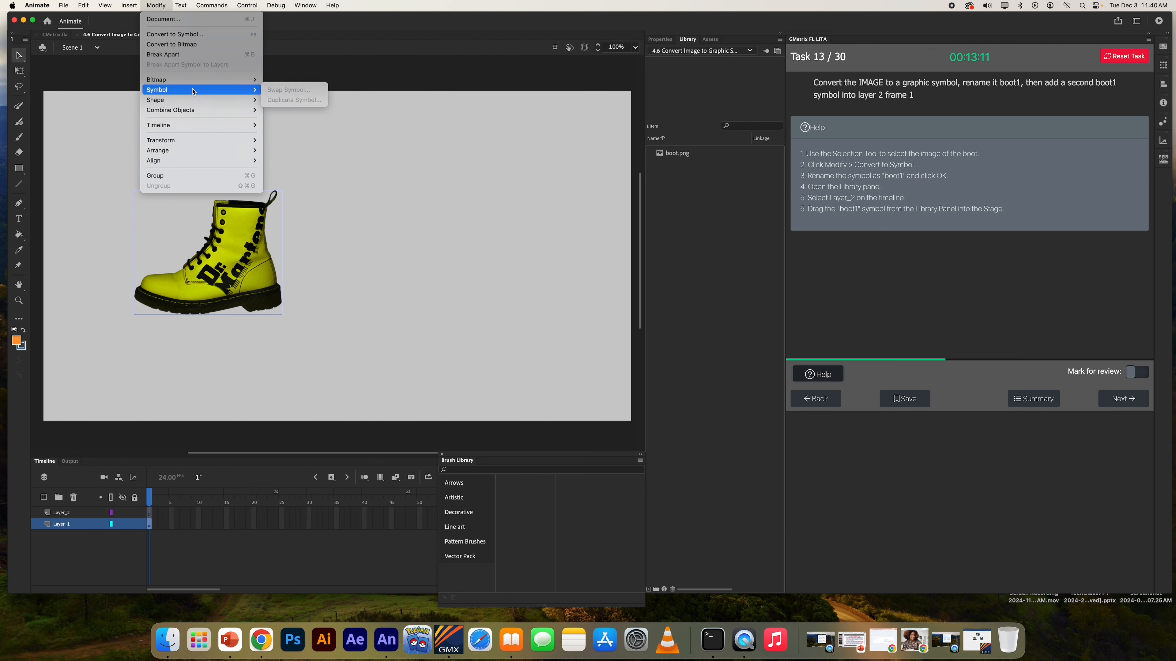
pyautogui.click(195, 37)
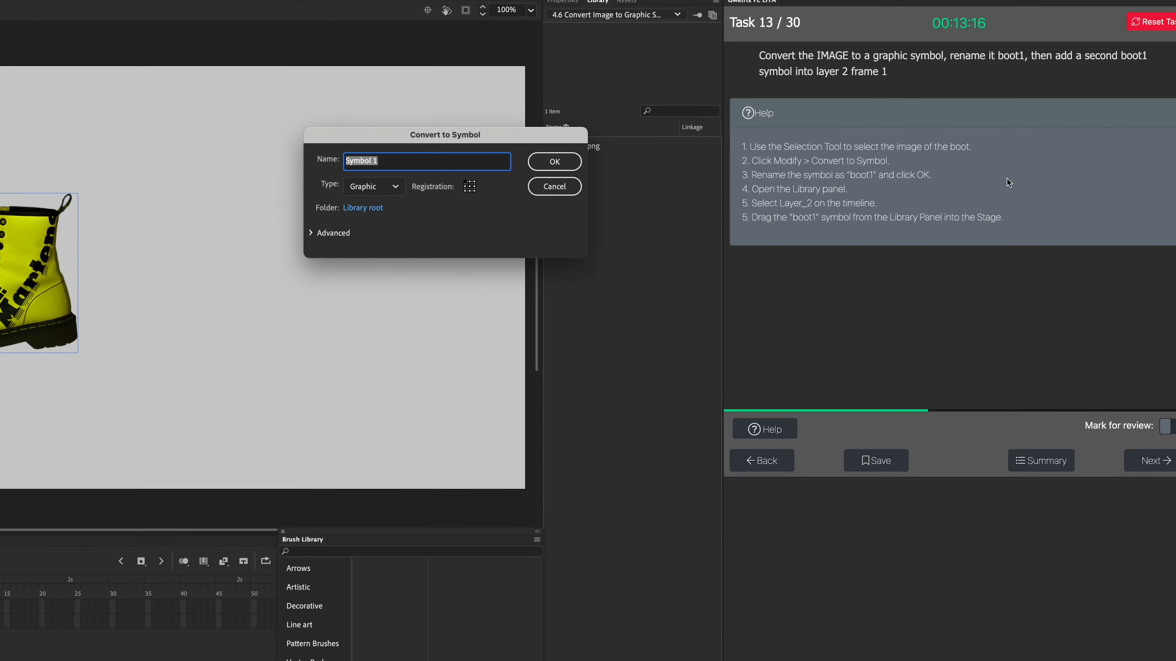
pyautogui.write('Boot1')
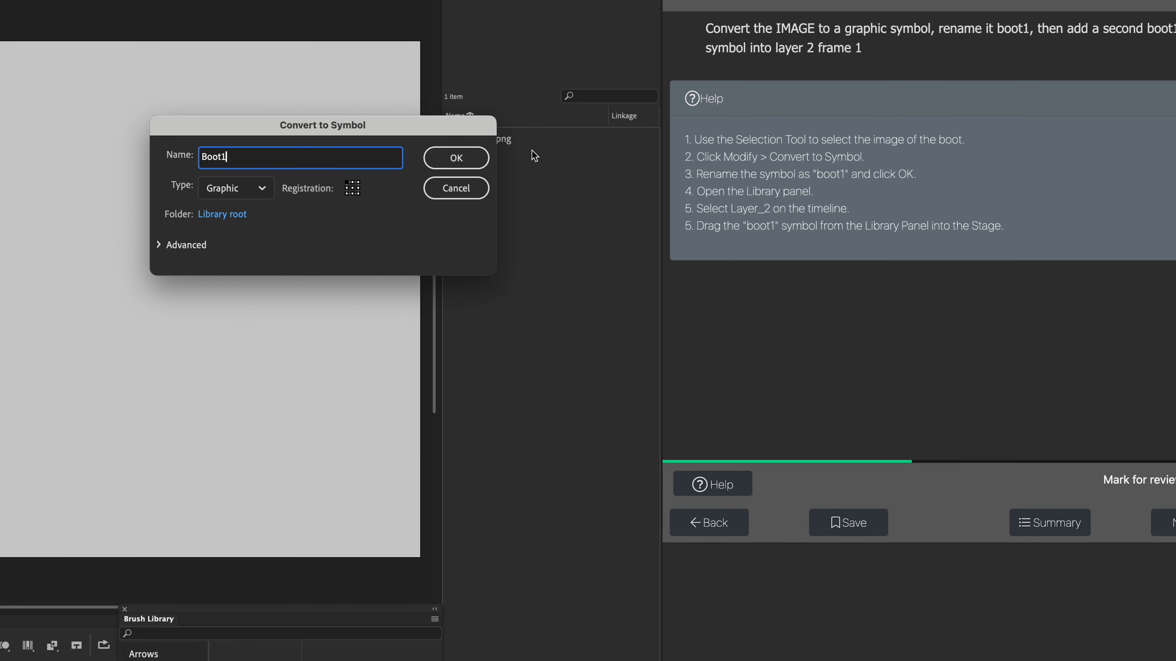
pyautogui.click(455, 158)
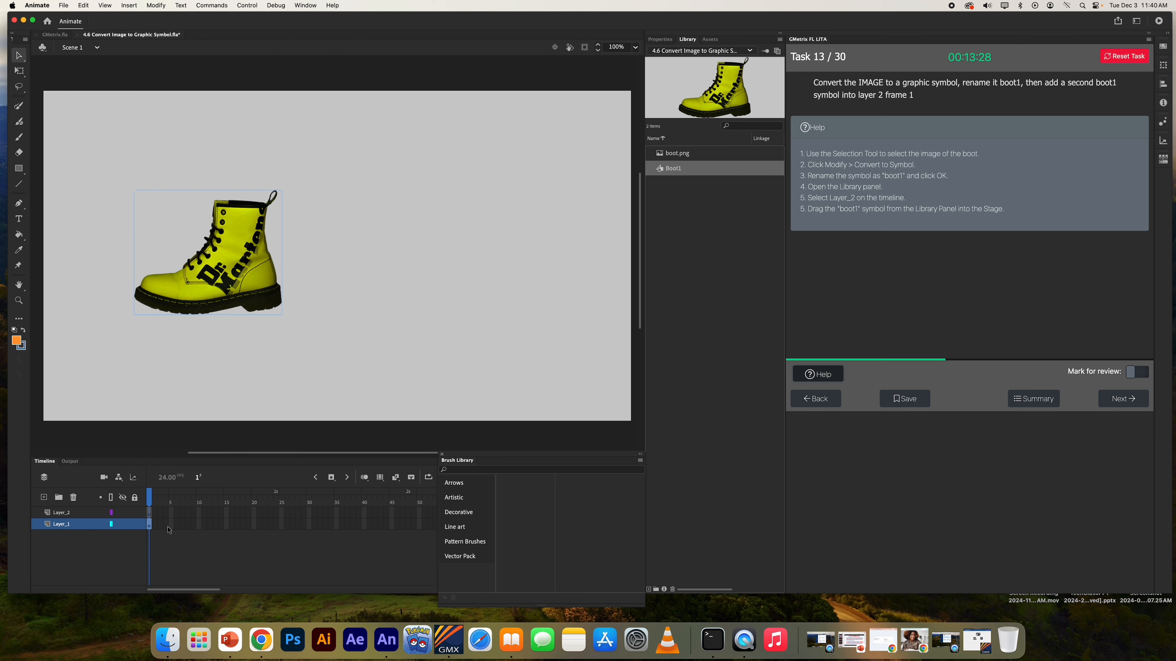
# Step: Add a second Boot1 symbol beside the first boot on Layer_2, frame 1, and submit Task 13, continuing to Task 14
pyautogui.click(74, 513)
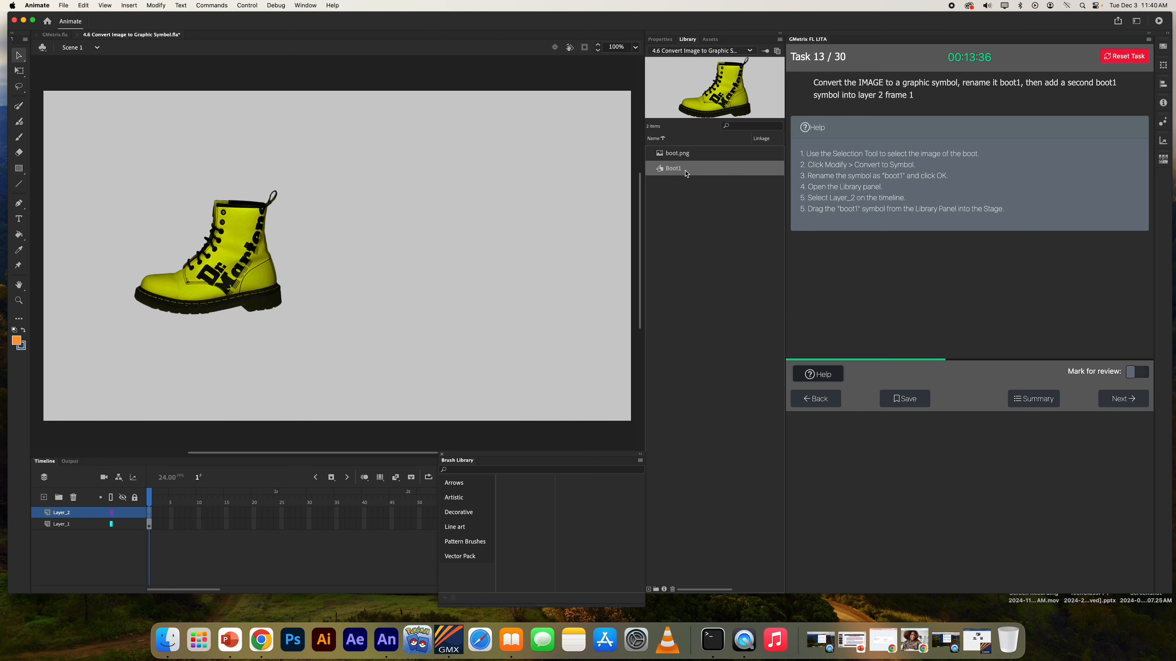
pyautogui.moveTo(687, 173); pyautogui.dragTo(409, 262)
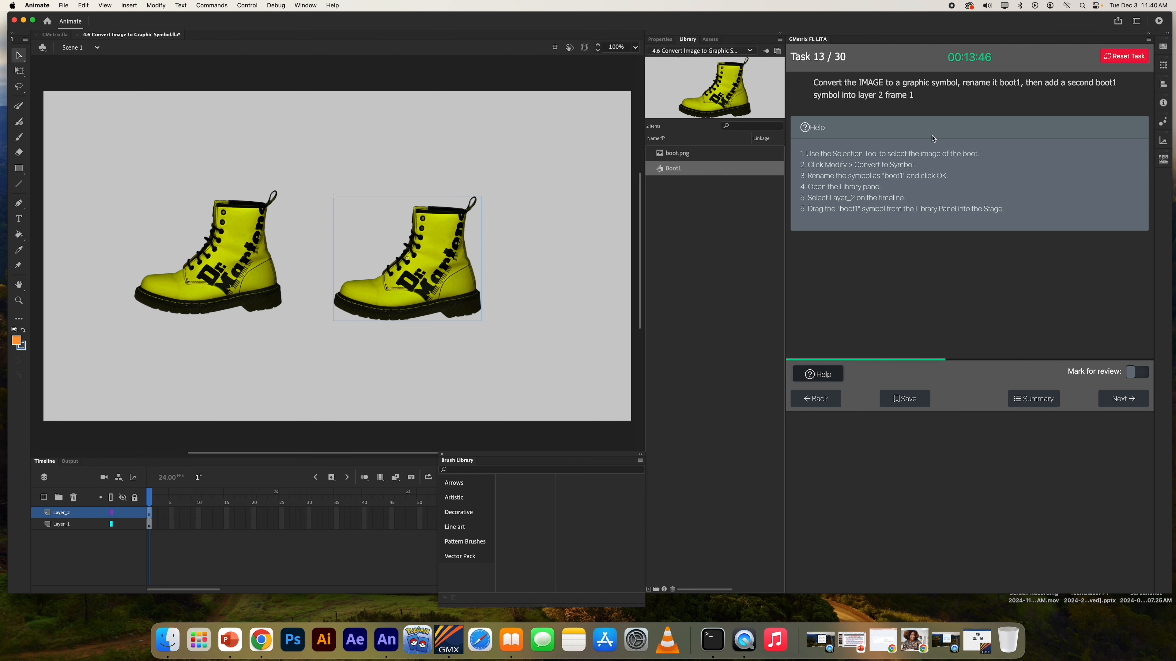
pyautogui.click(148, 516)
pyautogui.click(1130, 402)
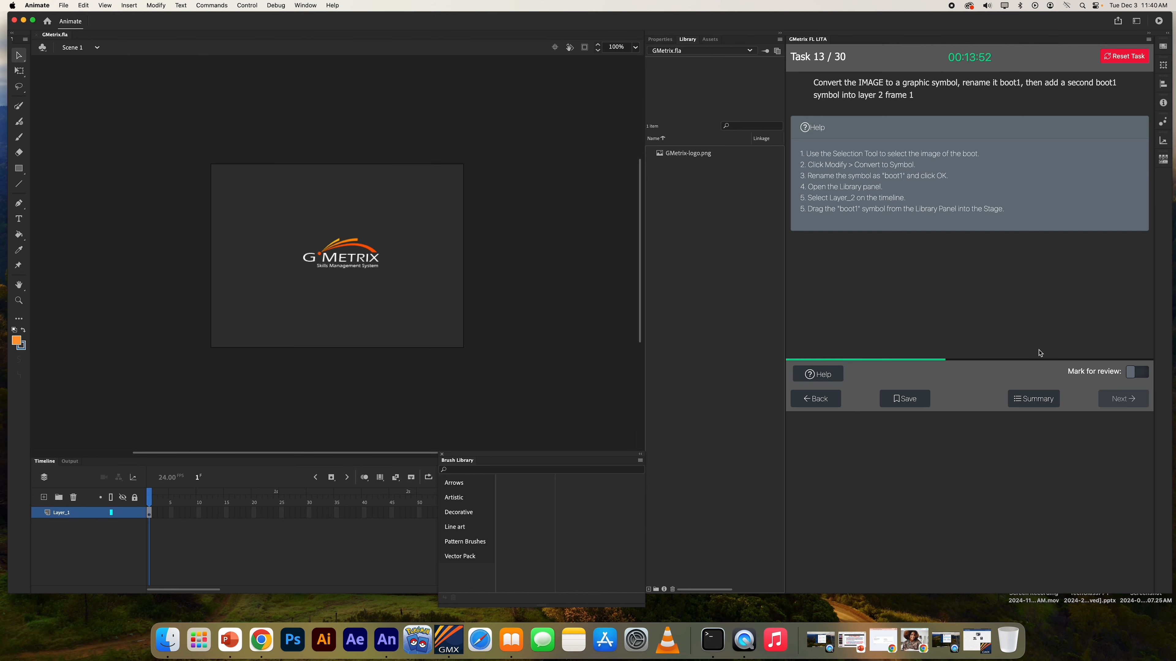
pyautogui.click(1101, 254)
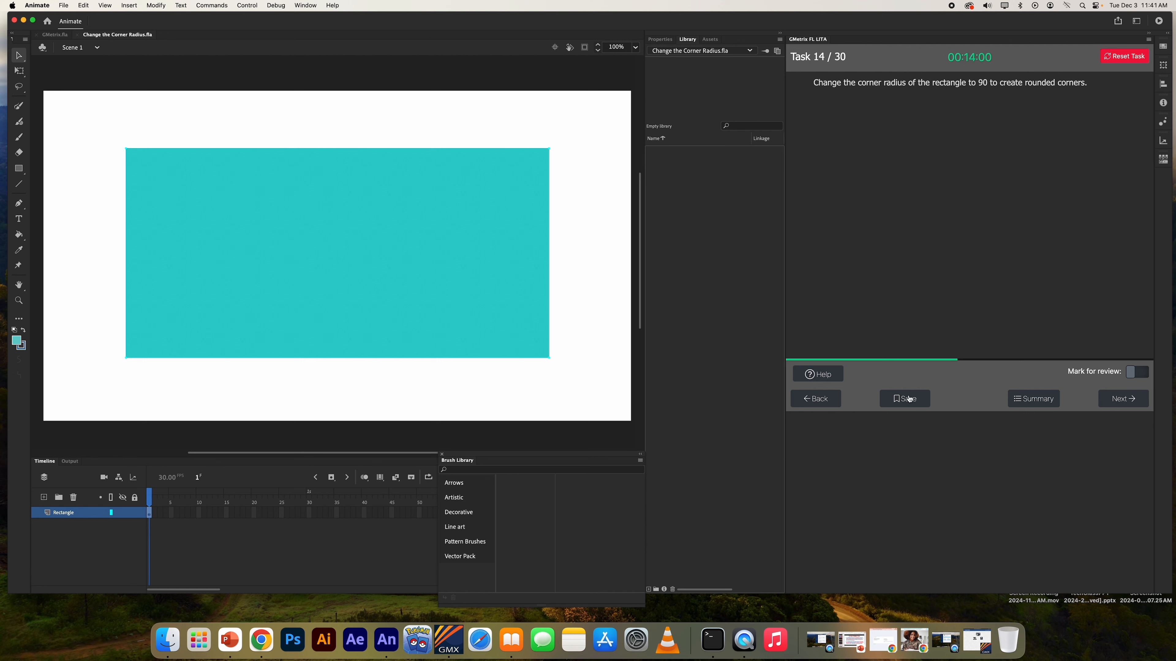
# Step: Show the help for Task 14 and the object properties of the teal rectangle
pyautogui.click(824, 376)
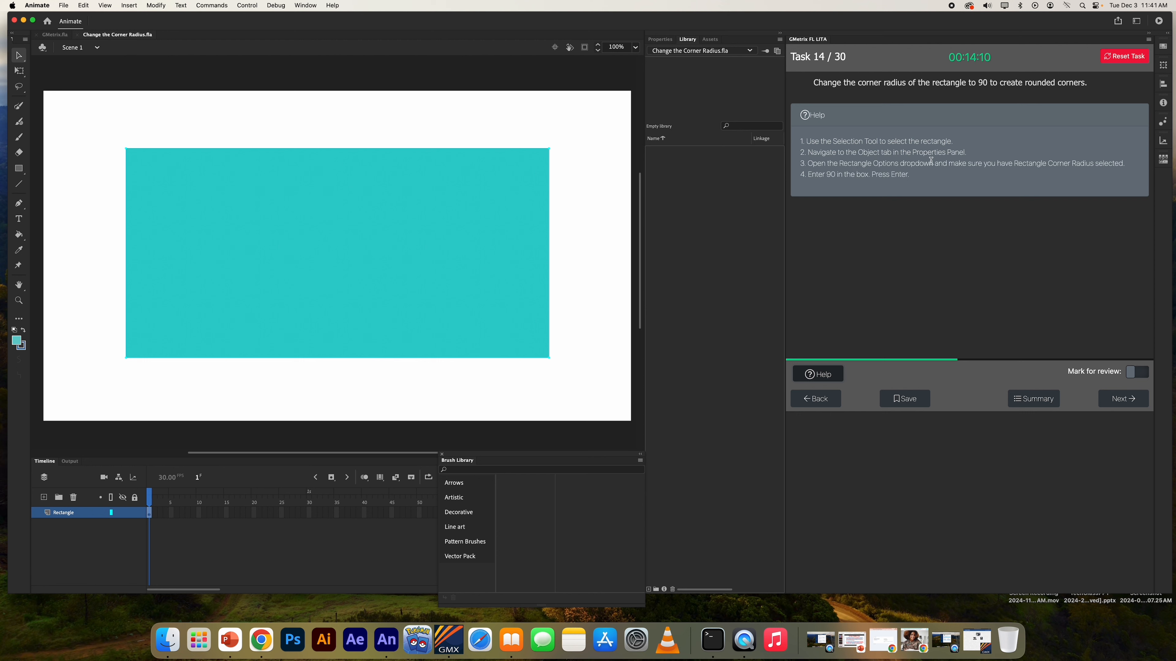
pyautogui.click(662, 40)
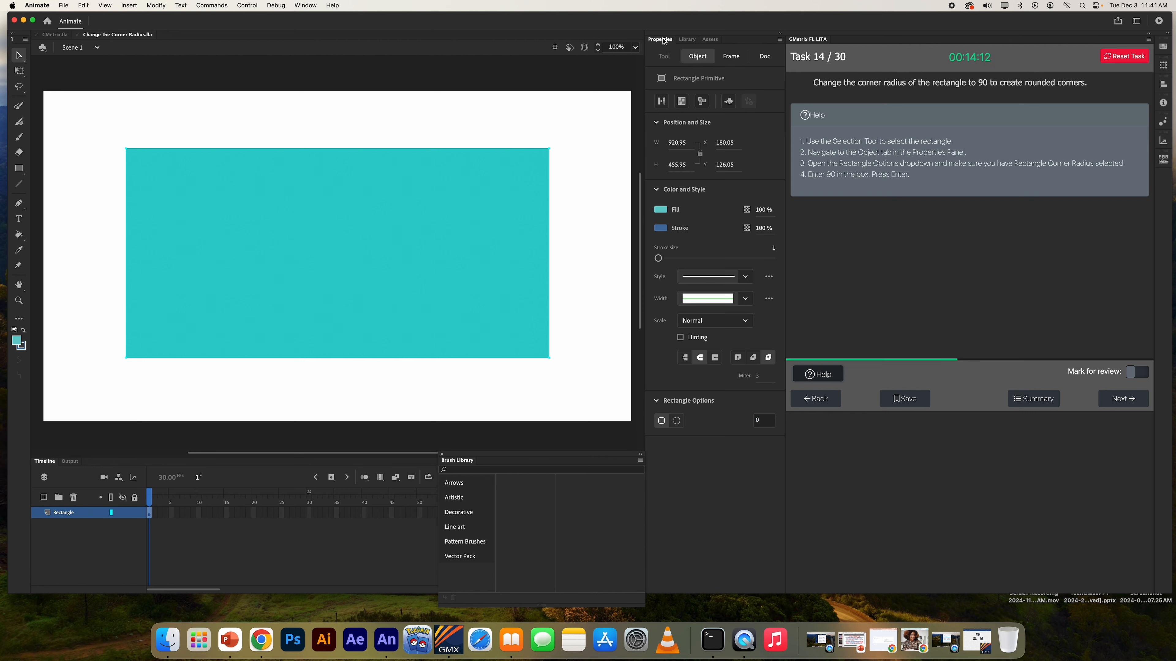
pyautogui.click(708, 65)
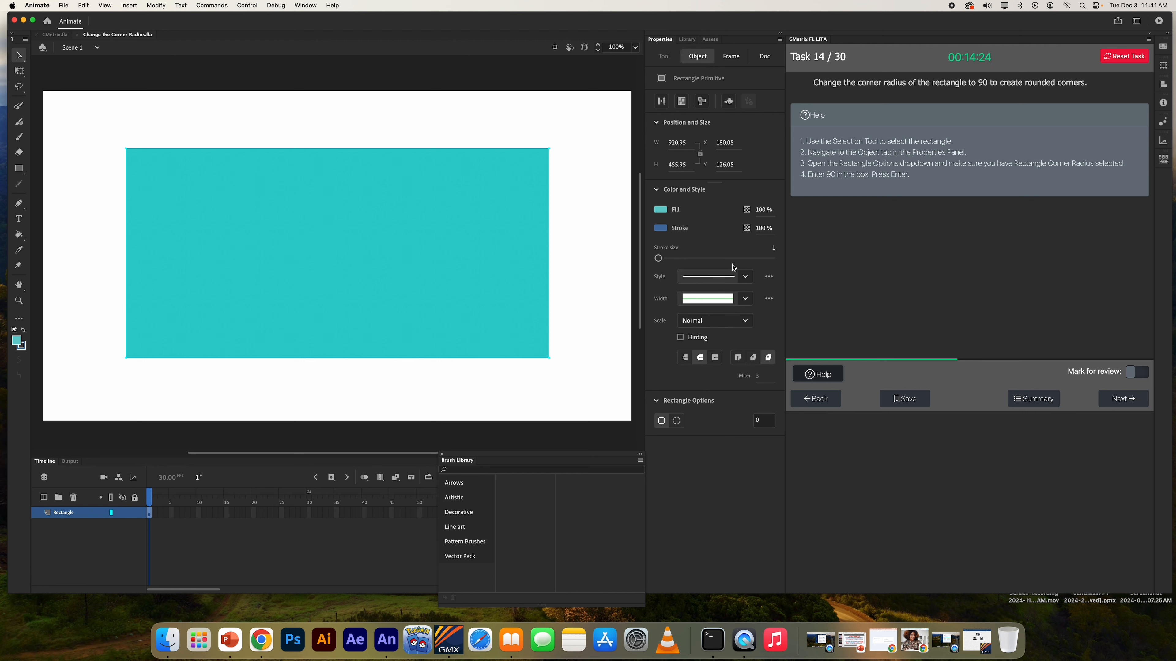
# Step: Set the rectangle's corner radius to 90 for all corners and submit Task 14, continuing to Task 15
pyautogui.click(661, 426)
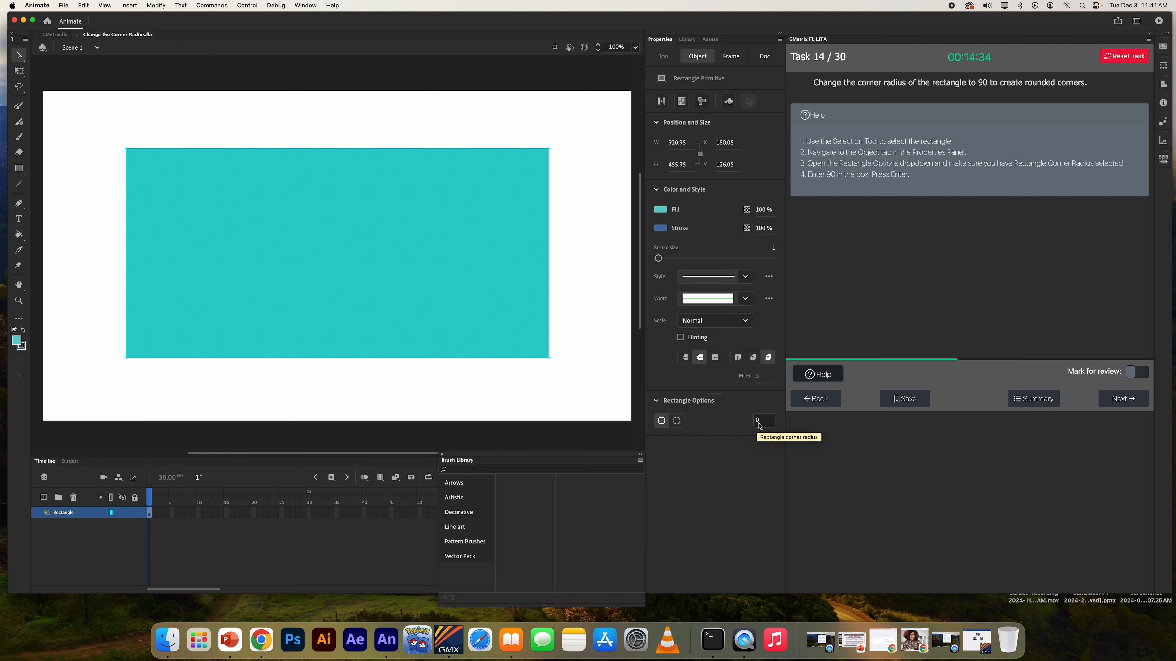
pyautogui.click(766, 422)
pyautogui.write('90')
pyautogui.press('Return')
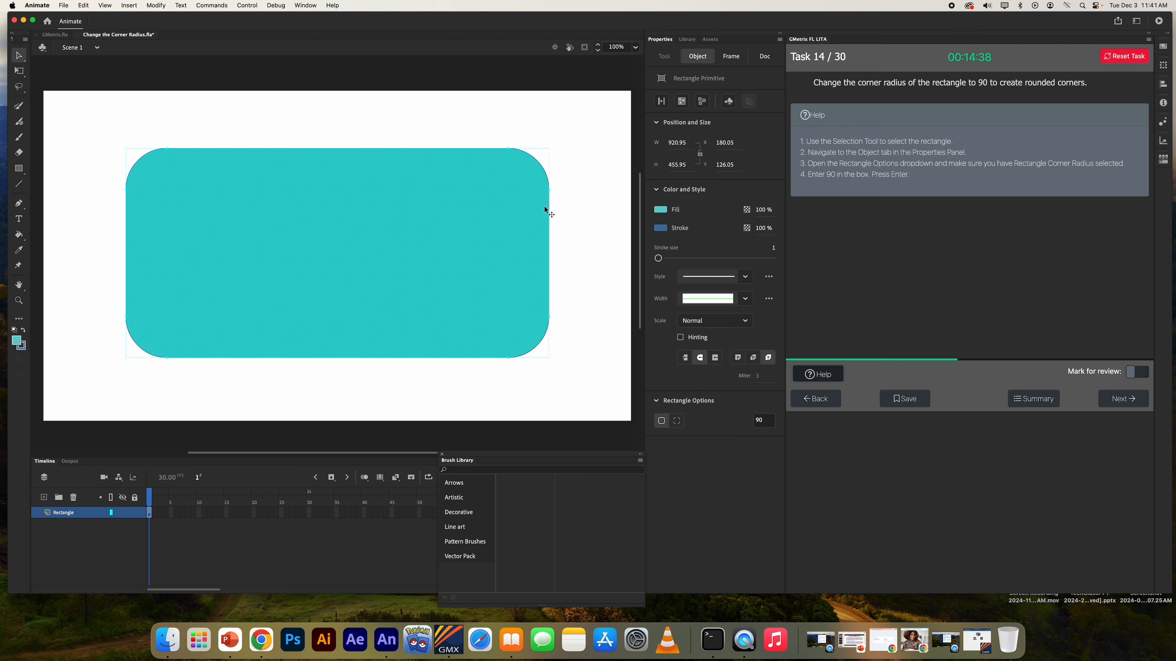
pyautogui.click(1132, 396)
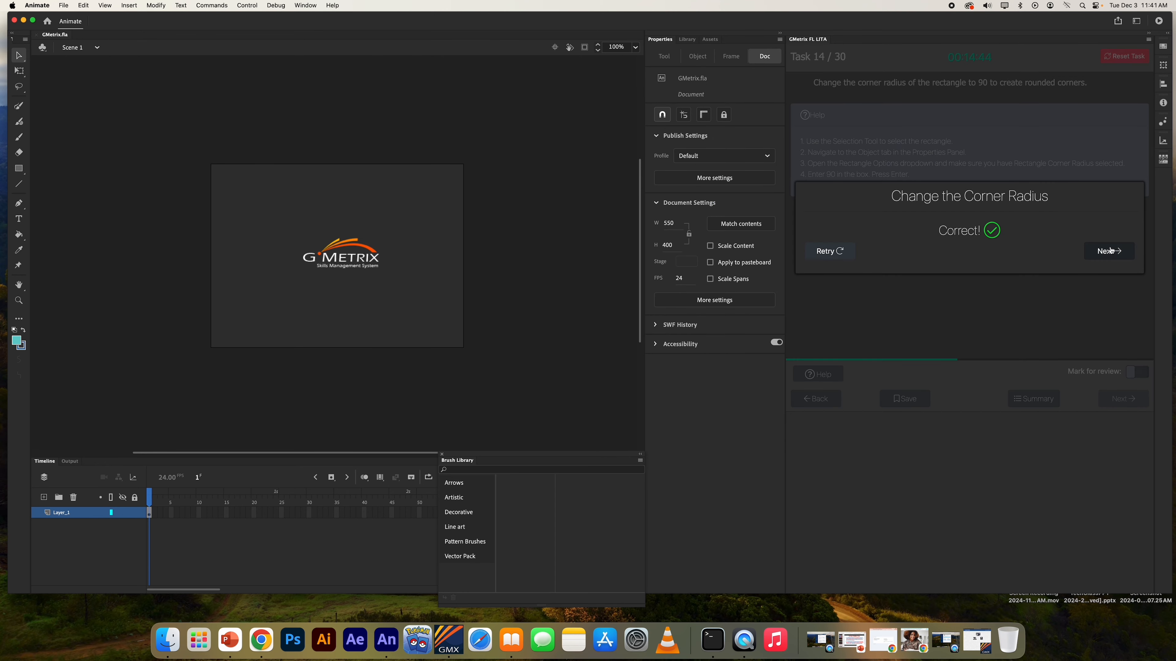
pyautogui.click(1111, 250)
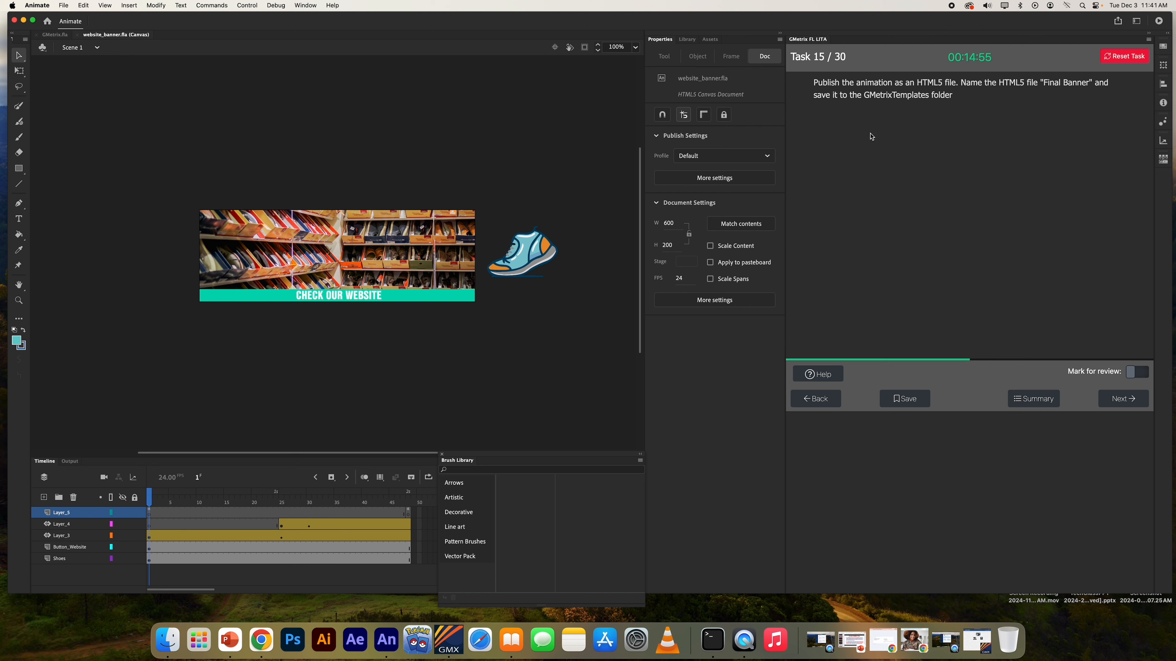
# Step: Show the help for Task 15 and publish the banner as JavaScript/HTML under its existing output name
pyautogui.click(816, 375)
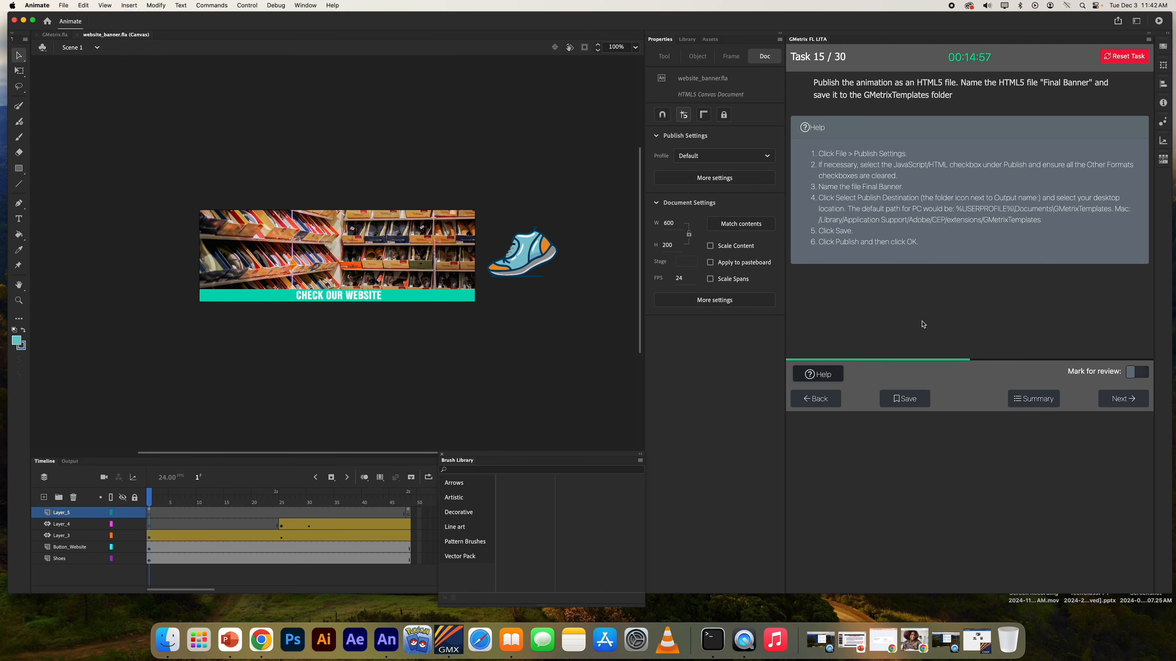
pyautogui.click(64, 5)
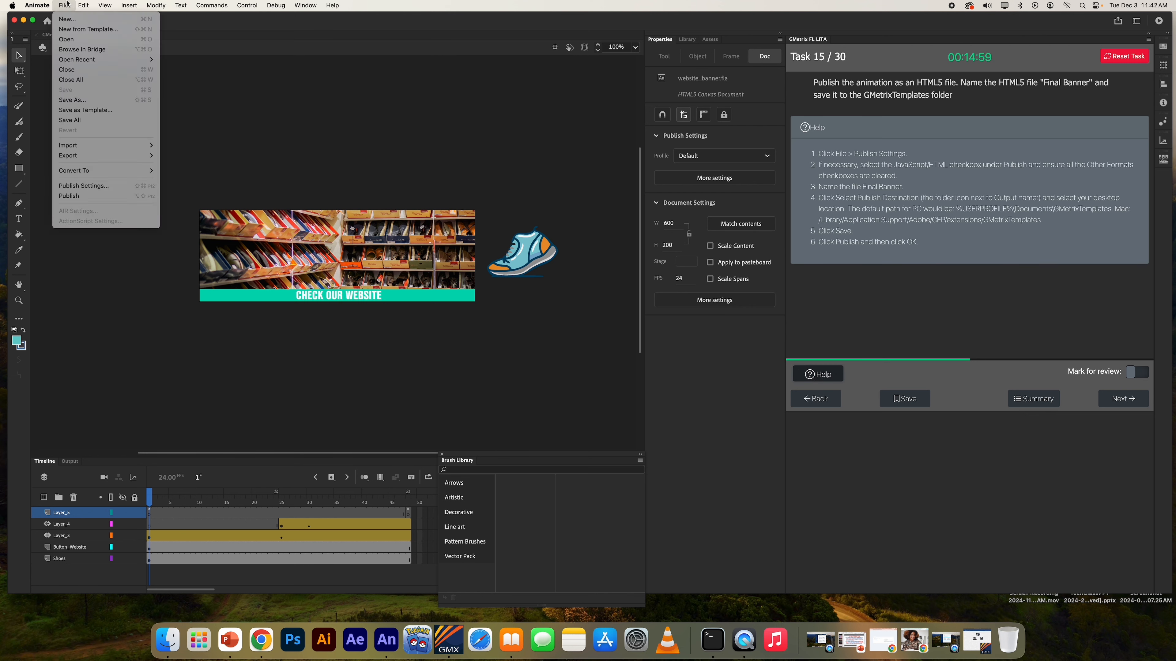
pyautogui.click(90, 186)
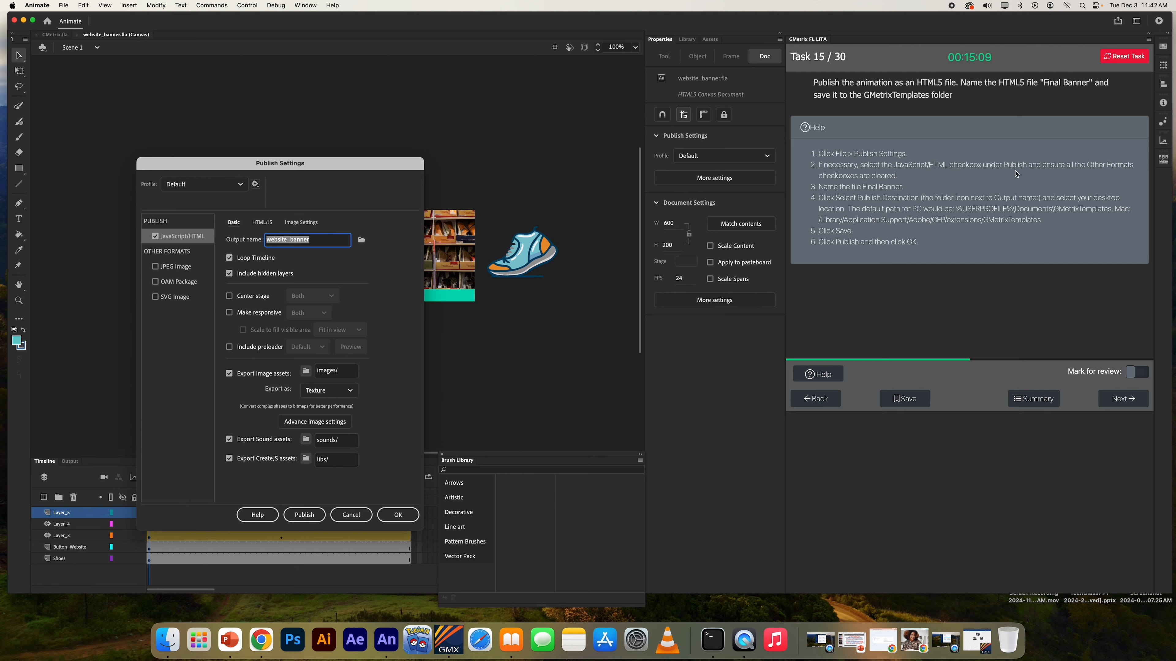
pyautogui.click(260, 227)
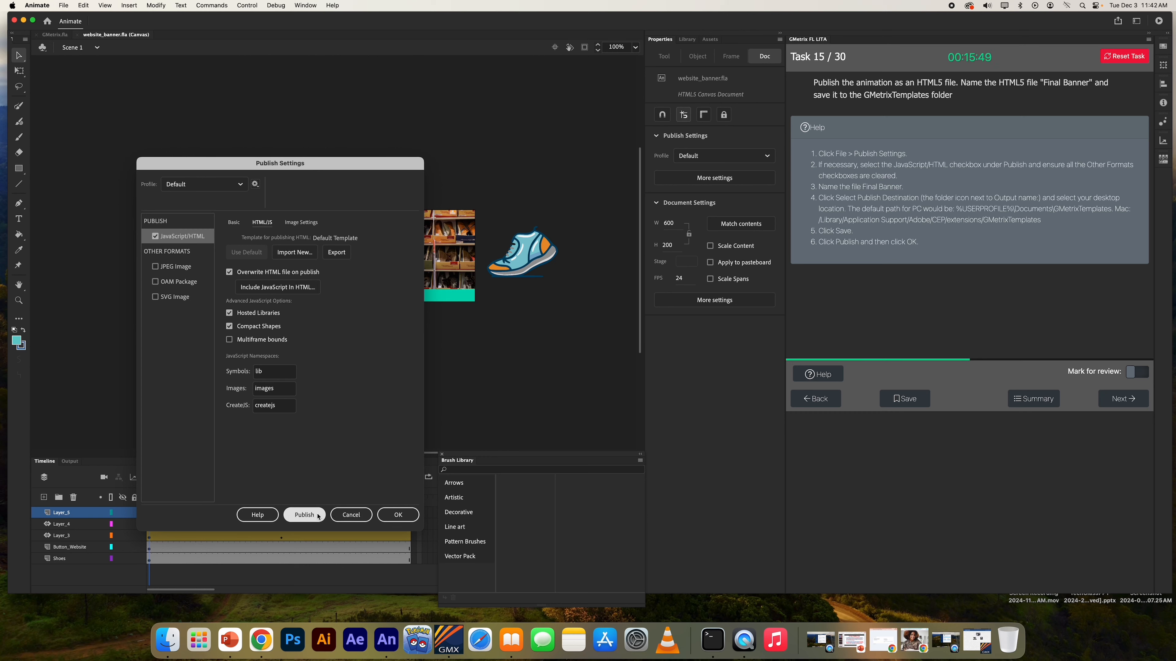
pyautogui.click(304, 515)
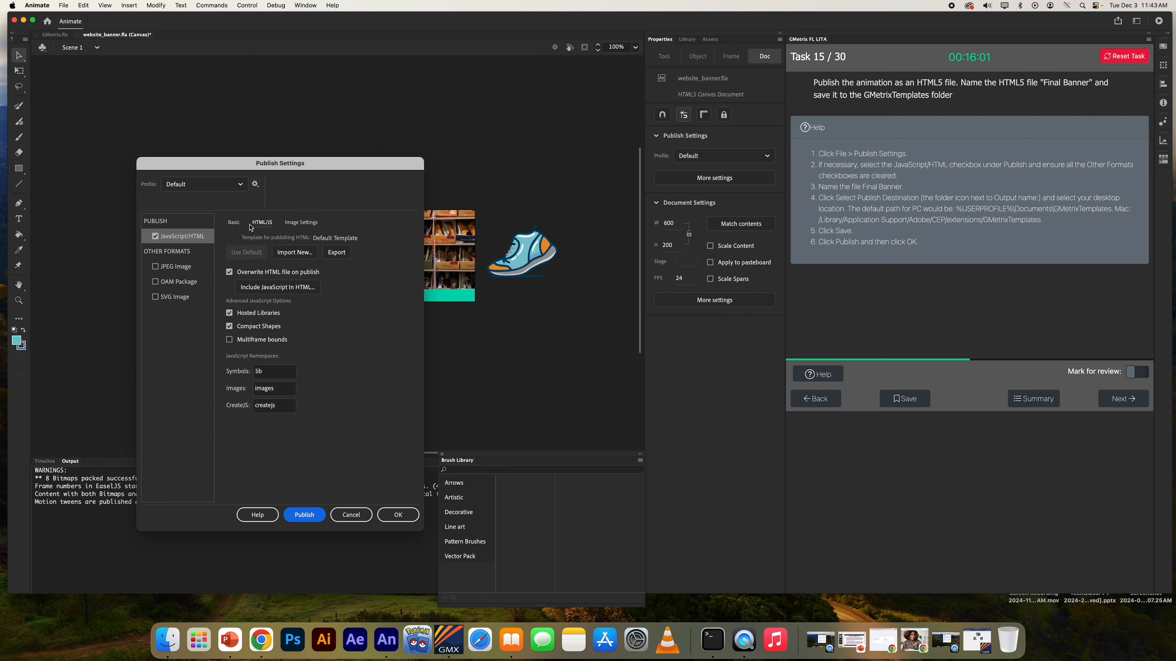
# Step: Set the output name in the basic publish settings to Final Banner
pyautogui.click(233, 224)
pyautogui.moveTo(267, 241)
pyautogui.mouseDown()
pyautogui.moveTo(305, 243)
pyautogui.moveTo(263, 242)
pyautogui.mouseUp()
pyautogui.click(310, 241)
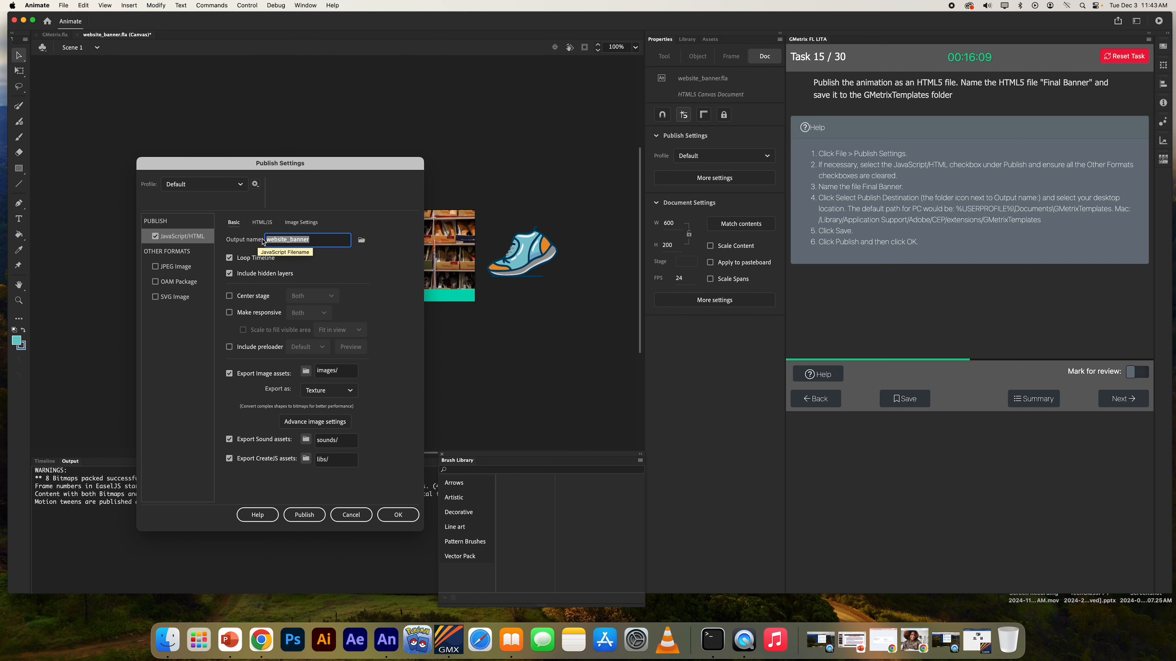
pyautogui.write('Final')
pyautogui.write('Bann')
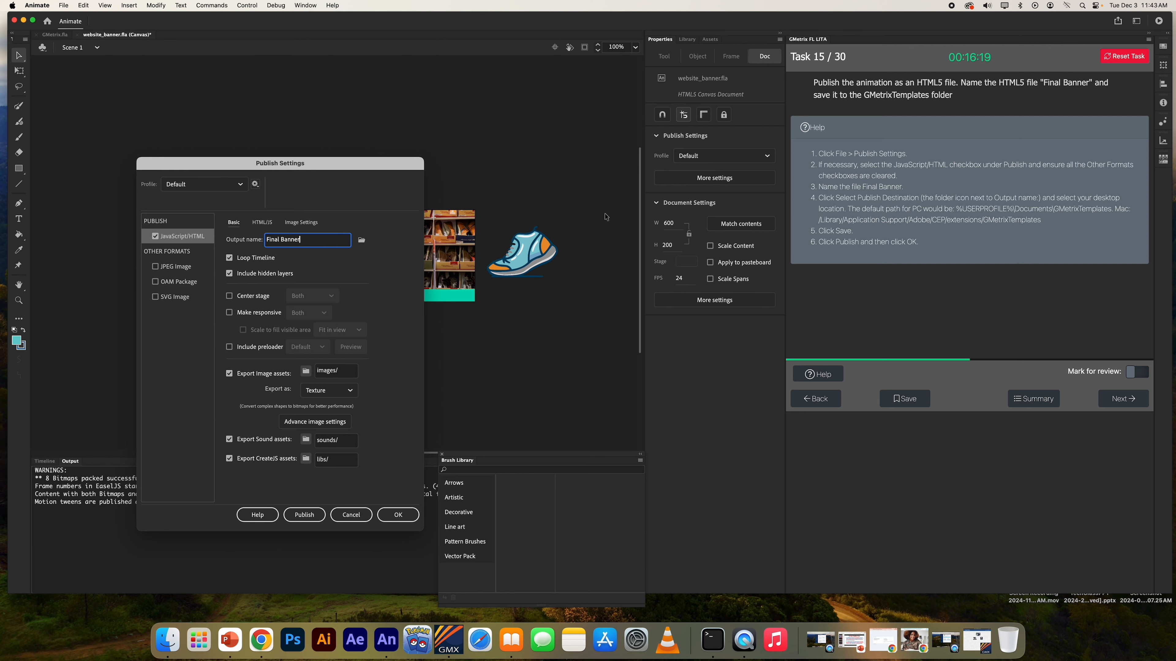
# Step: Try to set the publish destination of Final Banner.js to Macintosh HD/Library/Application Support/Adobe/CEP/extensions/GMetrixTemplates/AnimateCCLita21
pyautogui.click(361, 241)
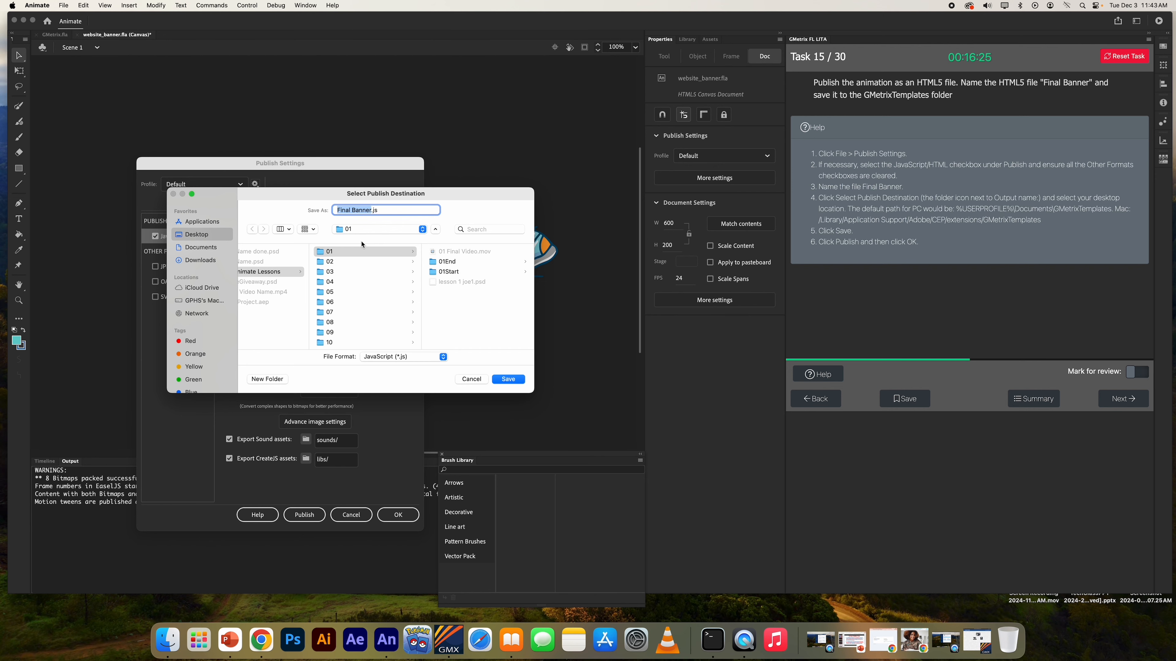
pyautogui.hscroll(-5, 394, 283)
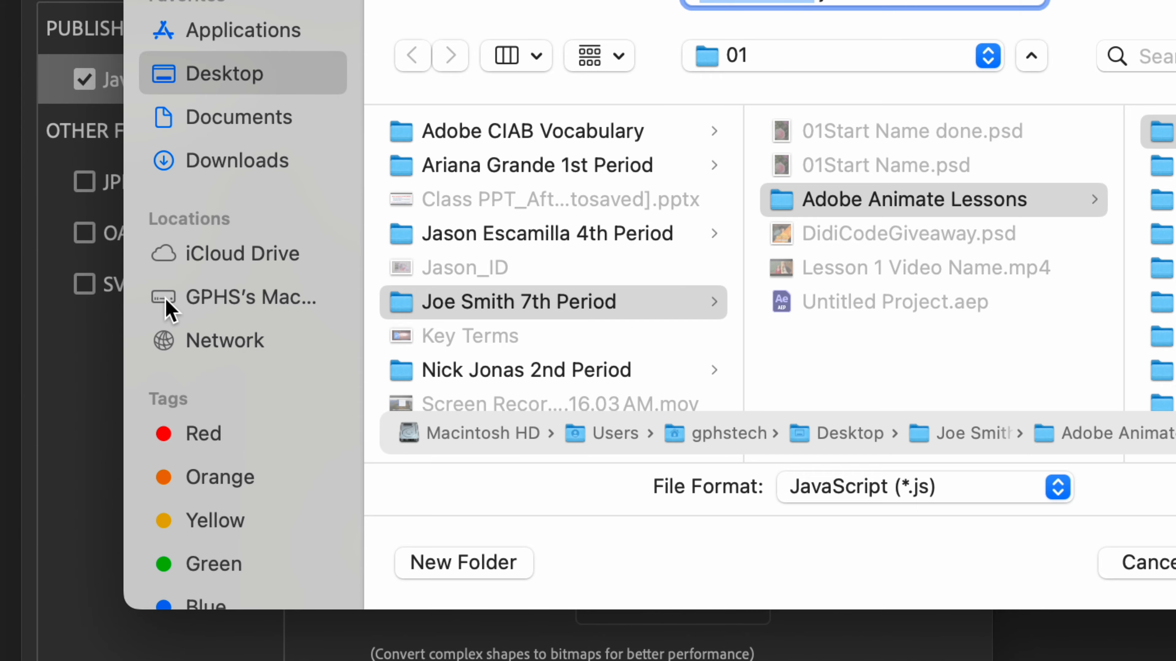
pyautogui.click(179, 303)
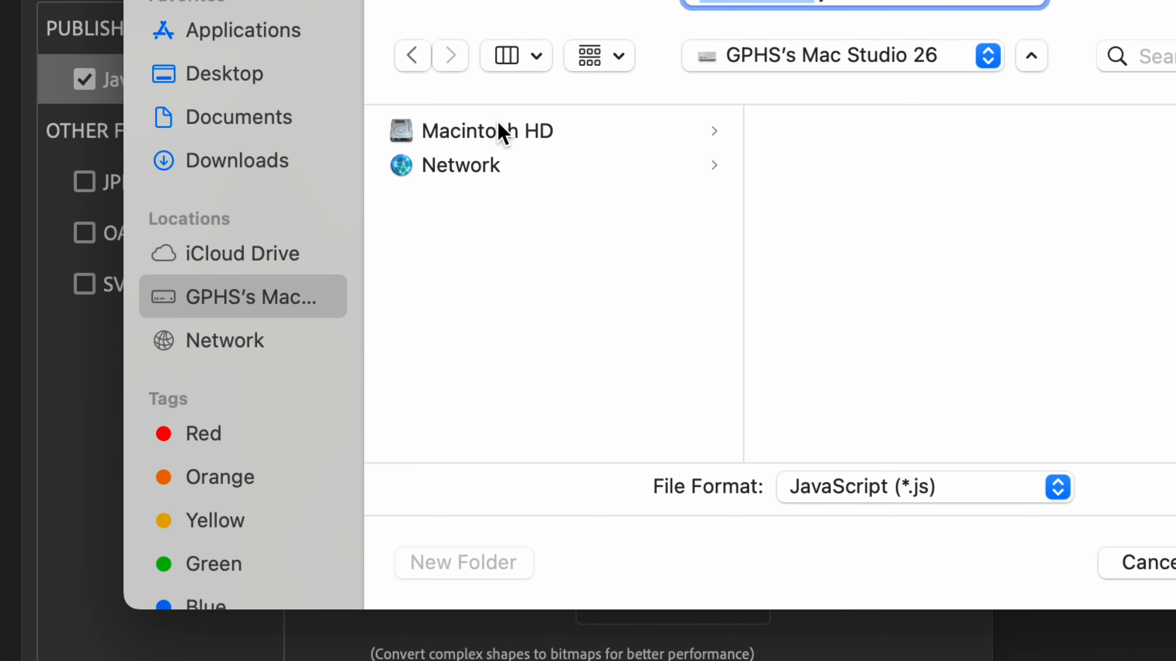
pyautogui.click(499, 131)
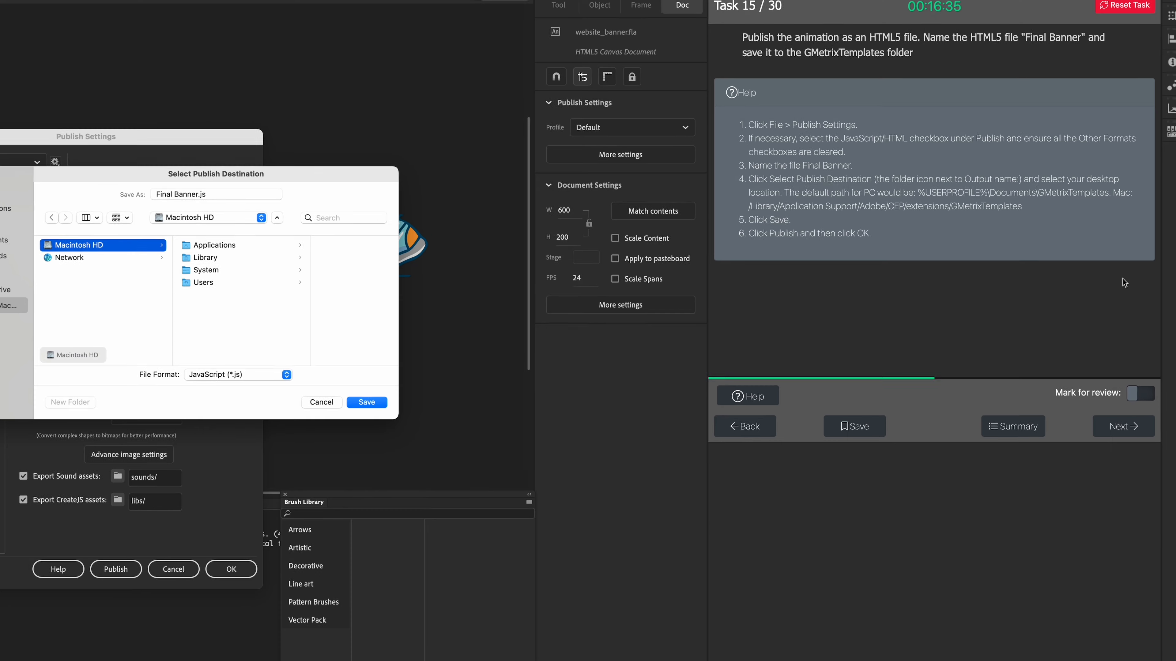
pyautogui.click(178, 258)
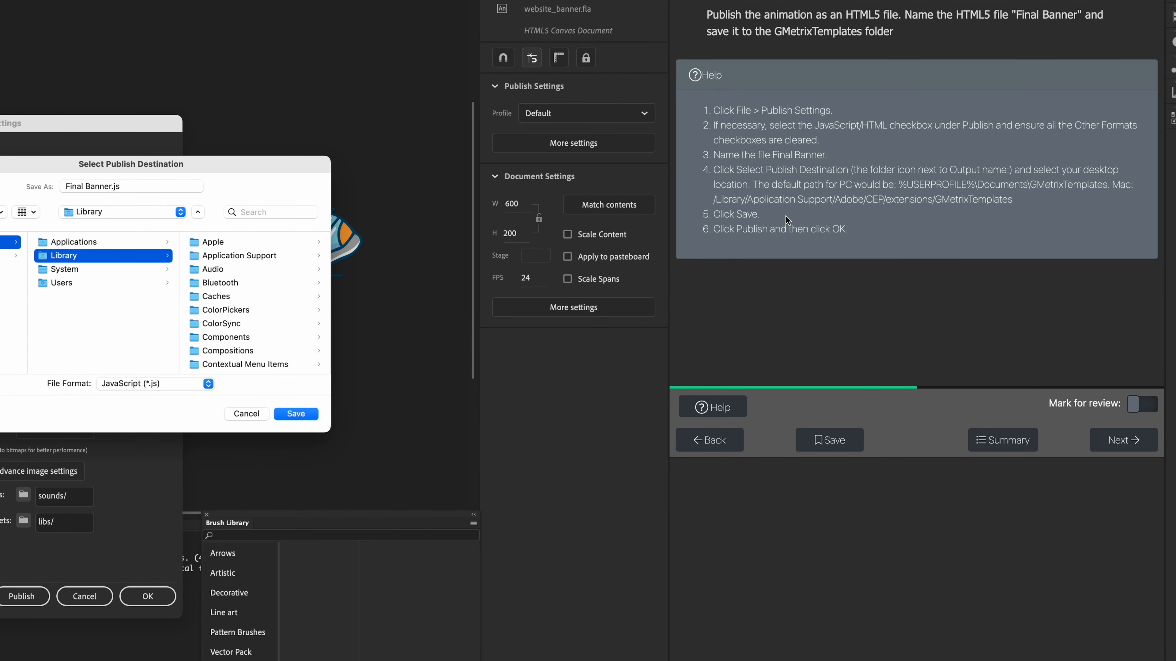
pyautogui.click(251, 257)
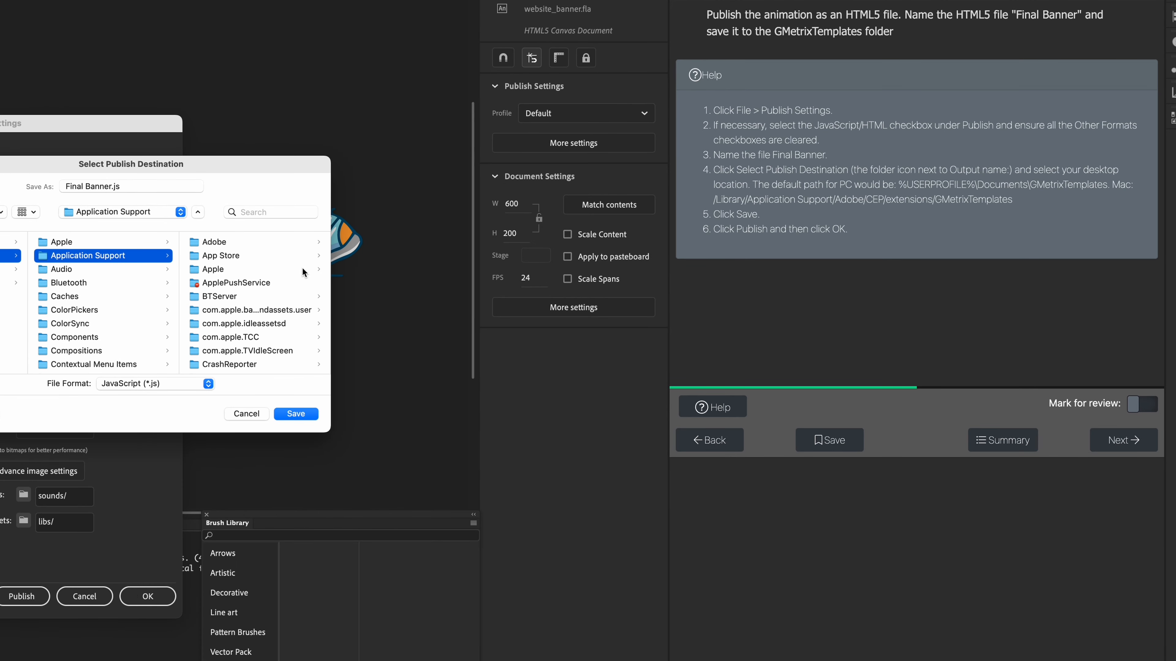
pyautogui.click(246, 244)
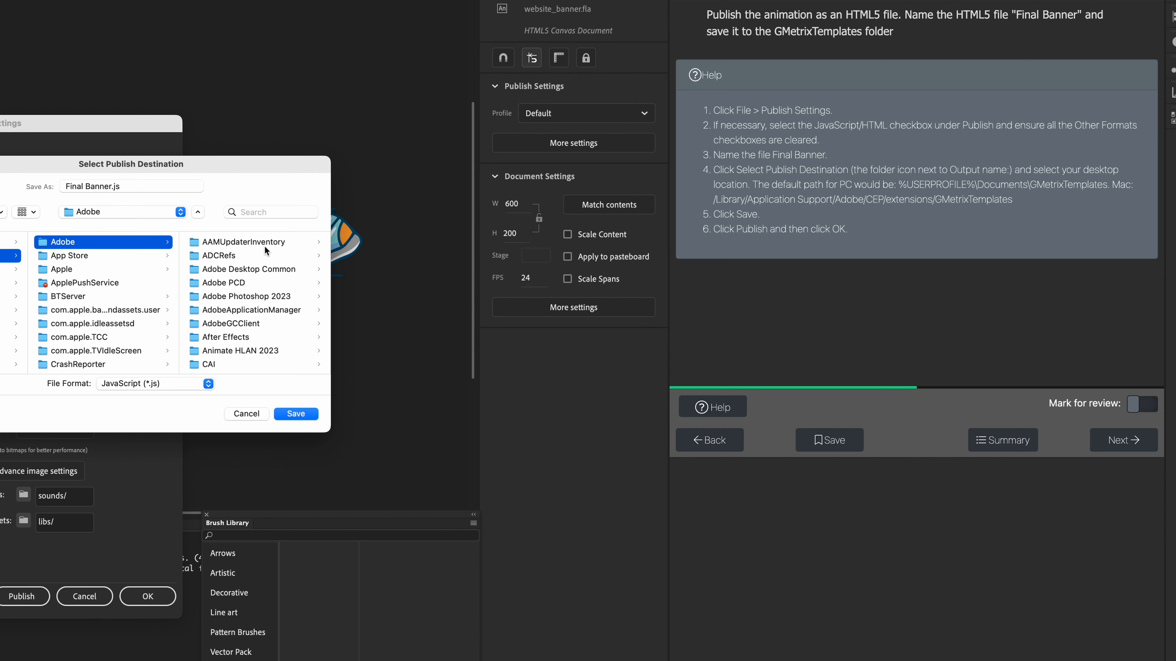
pyautogui.scroll(-3, 225, 351)
pyautogui.click(225, 352)
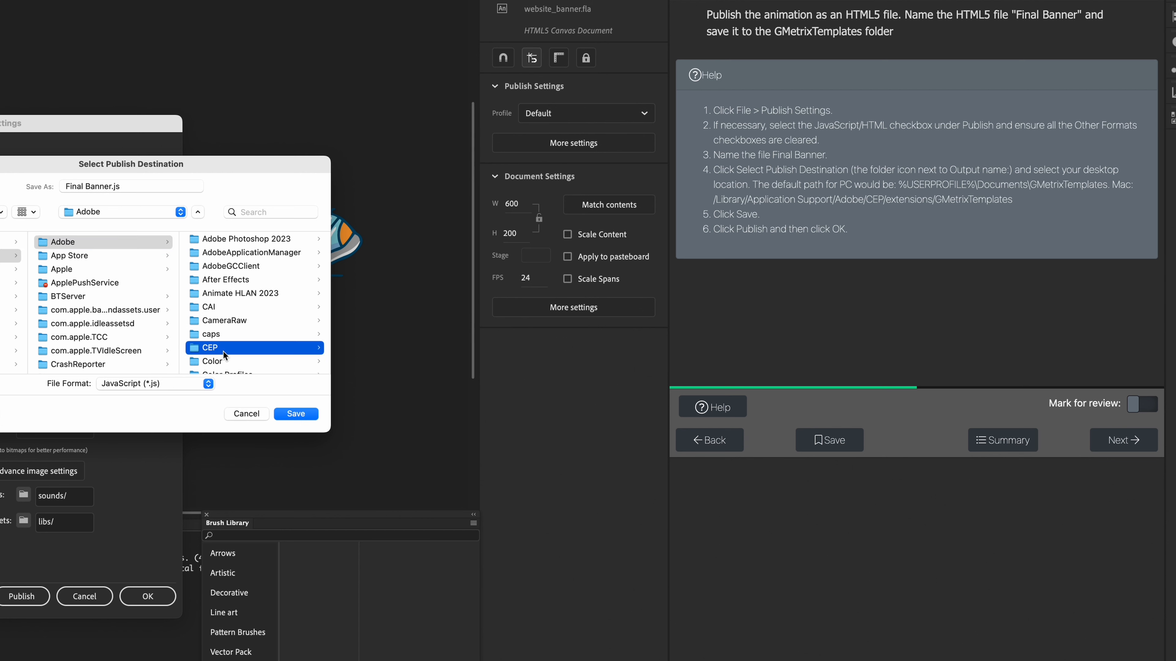
pyautogui.click(258, 238)
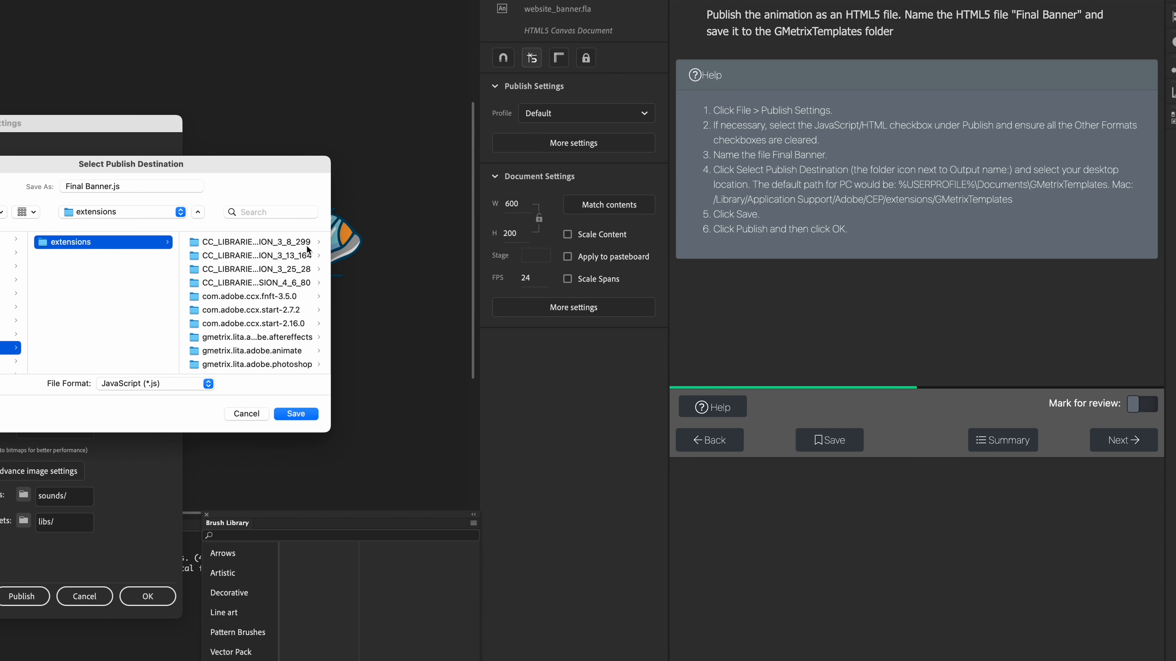
pyautogui.click(245, 362)
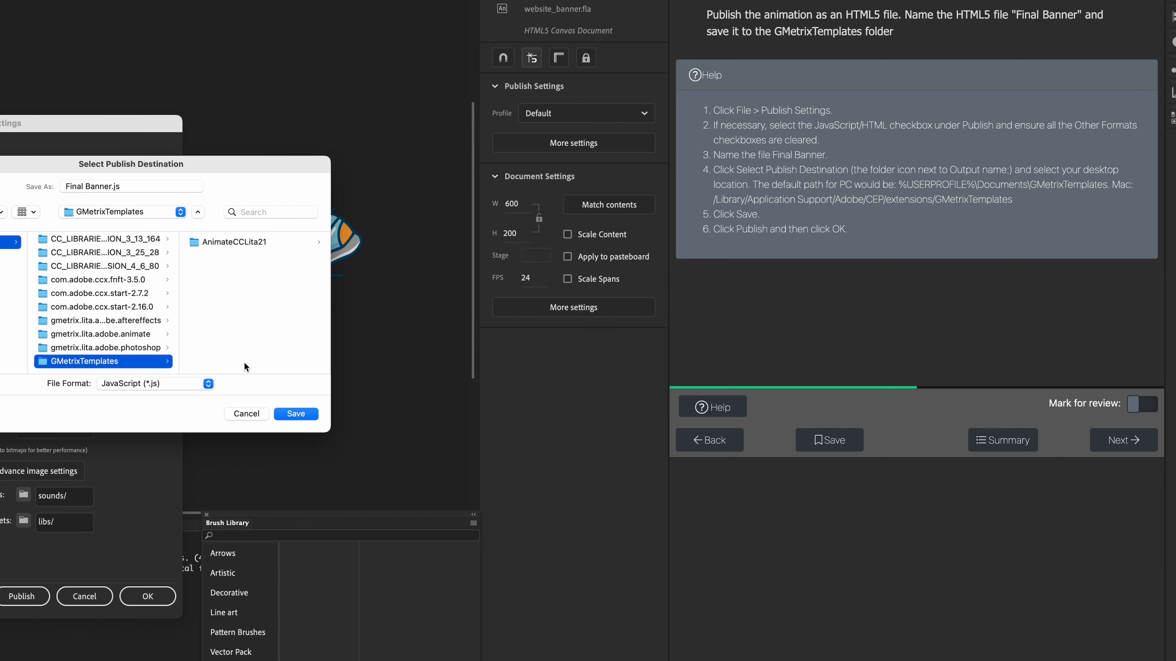
pyautogui.click(232, 241)
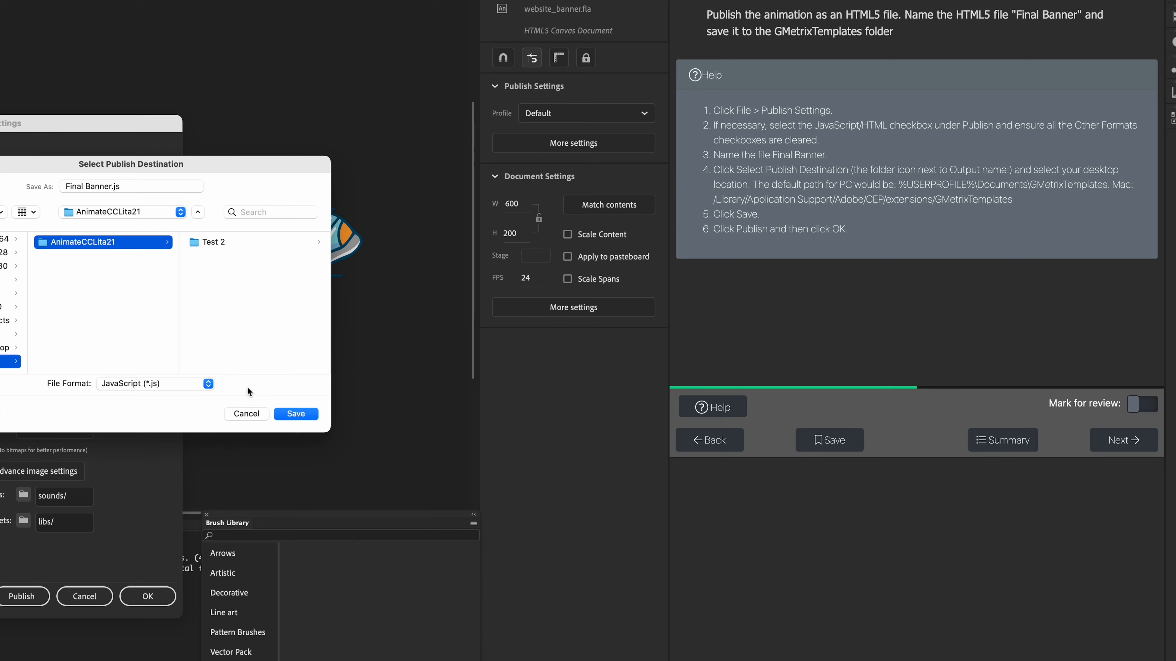
pyautogui.click(288, 416)
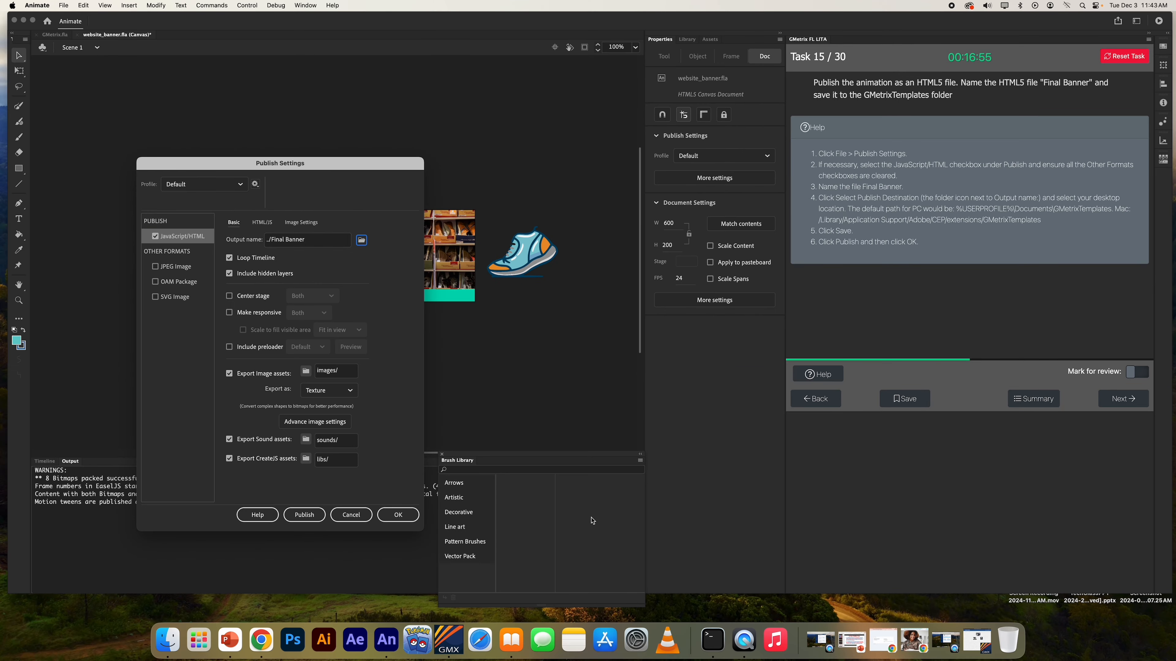
# Step: Accept the publish settings without publishing, submit Task 15 for checking, and retry the task
pyautogui.click(156, 596)
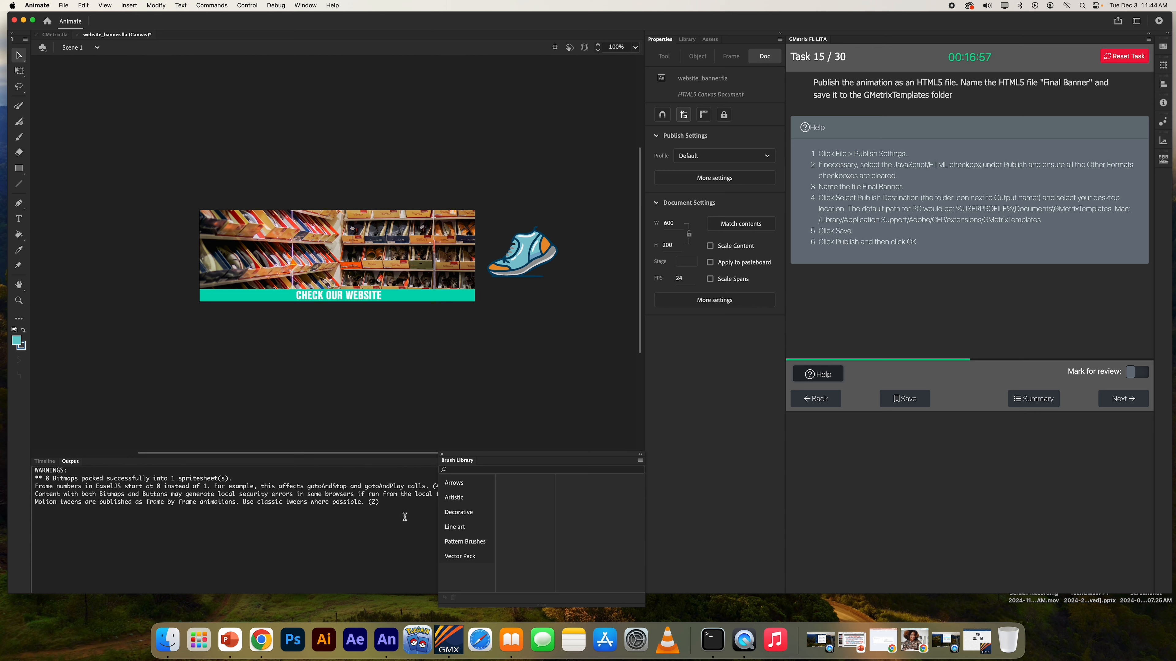
pyautogui.click(1120, 396)
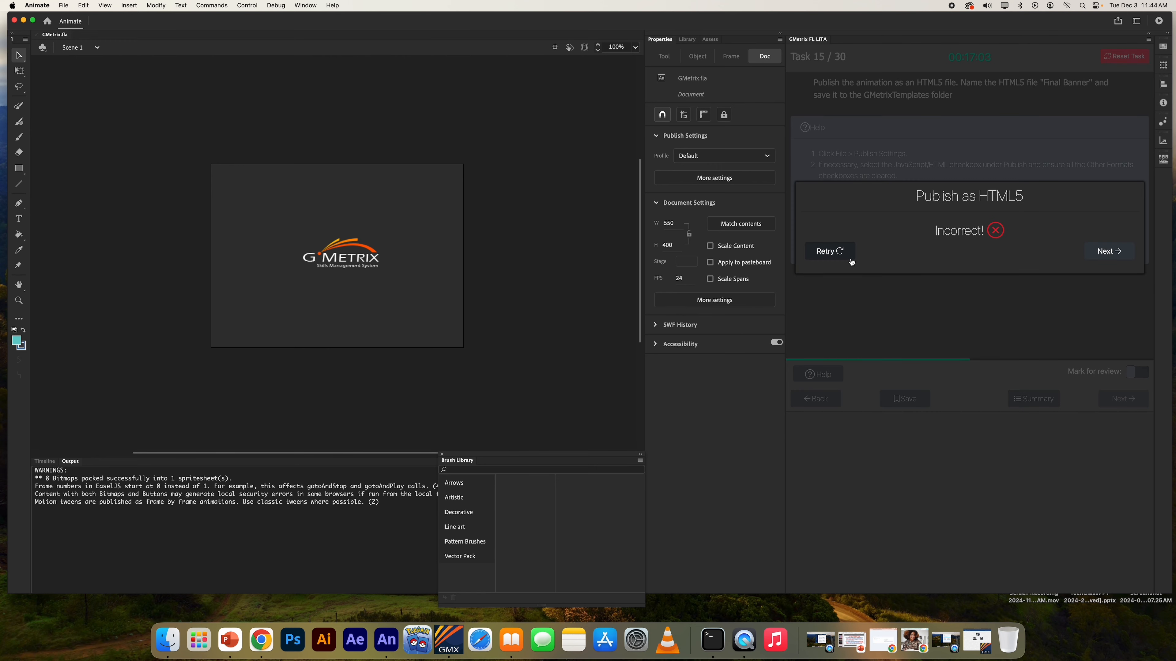
pyautogui.click(832, 255)
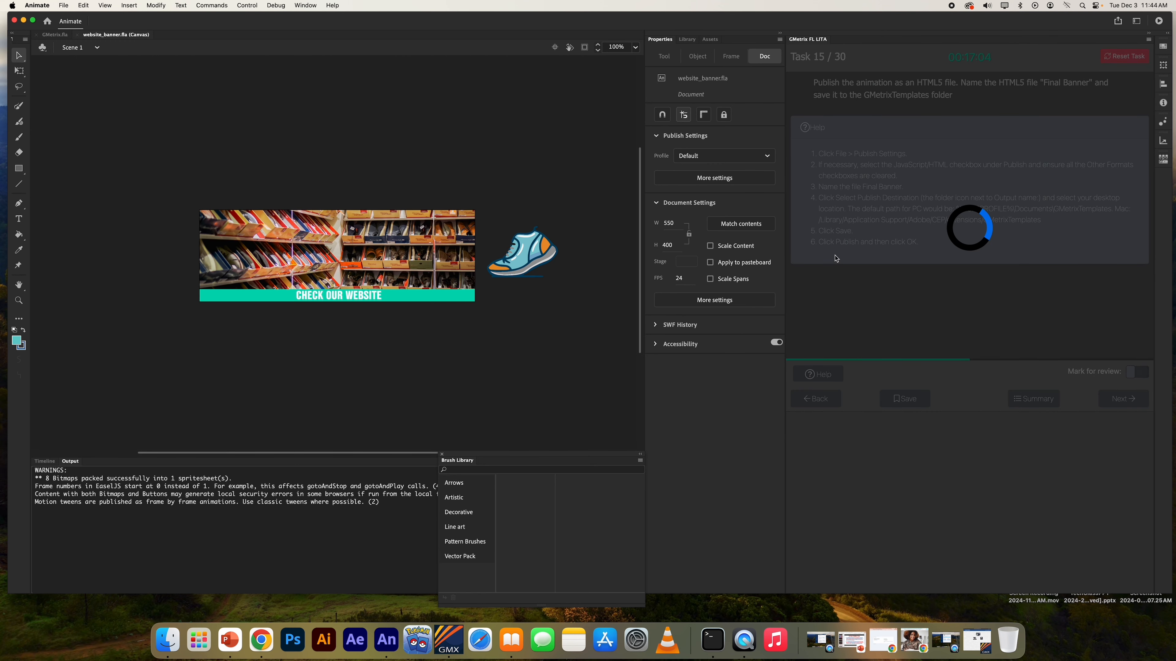
# Step: Reread the Task 15 help and set the output name in the publish settings to Final Banner
pyautogui.moveTo(840, 165); pyautogui.dragTo(898, 191)
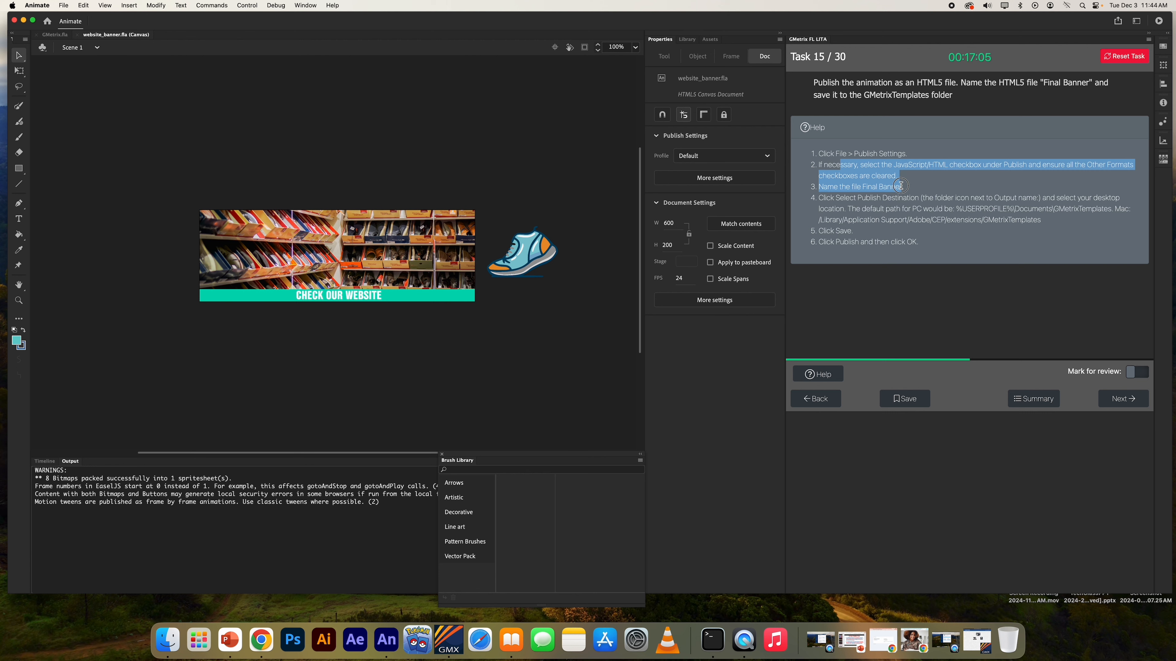
pyautogui.click(894, 190)
pyautogui.click(64, 5)
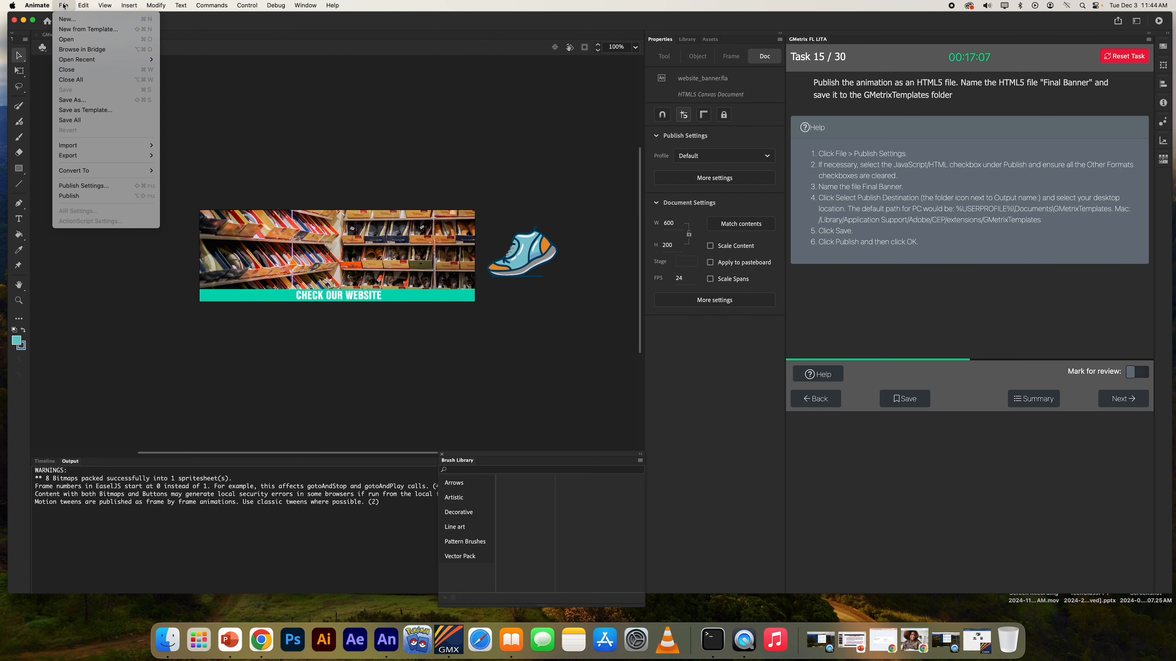
pyautogui.click(83, 187)
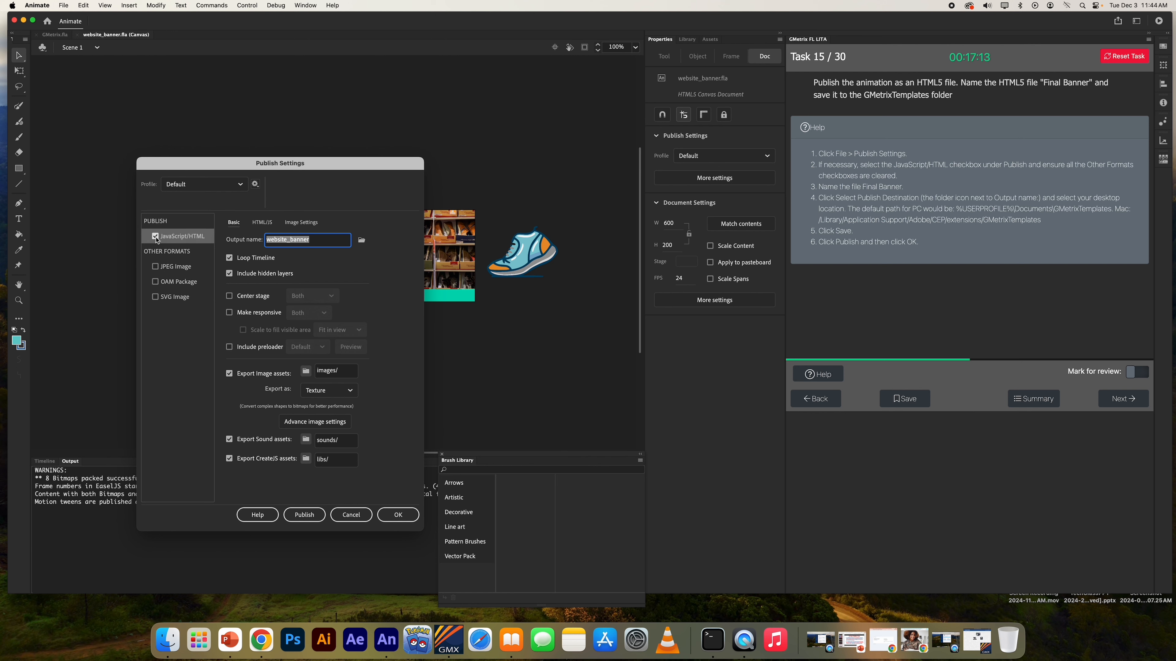
pyautogui.write('Final Banner')
# Step: Set the publish destination of Final Banner.js to the GMetrixTemplates folder itself, not its AnimateCCLita21 subfolder
pyautogui.click(362, 240)
pyautogui.click(369, 253)
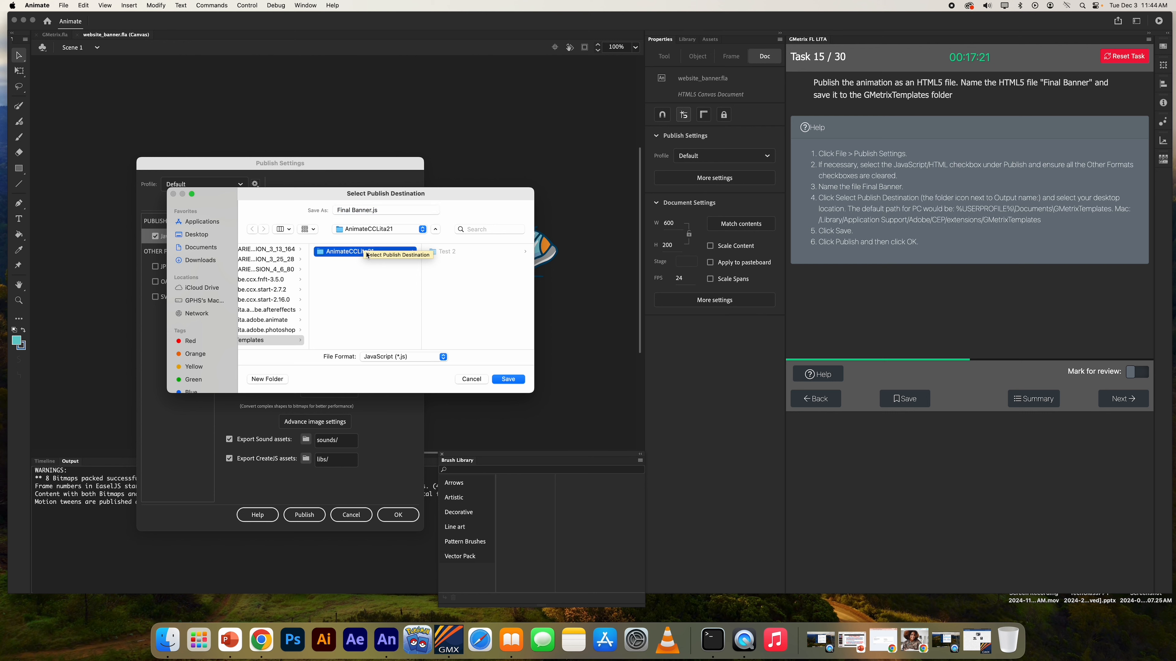
pyautogui.hscroll(-3, 342, 329)
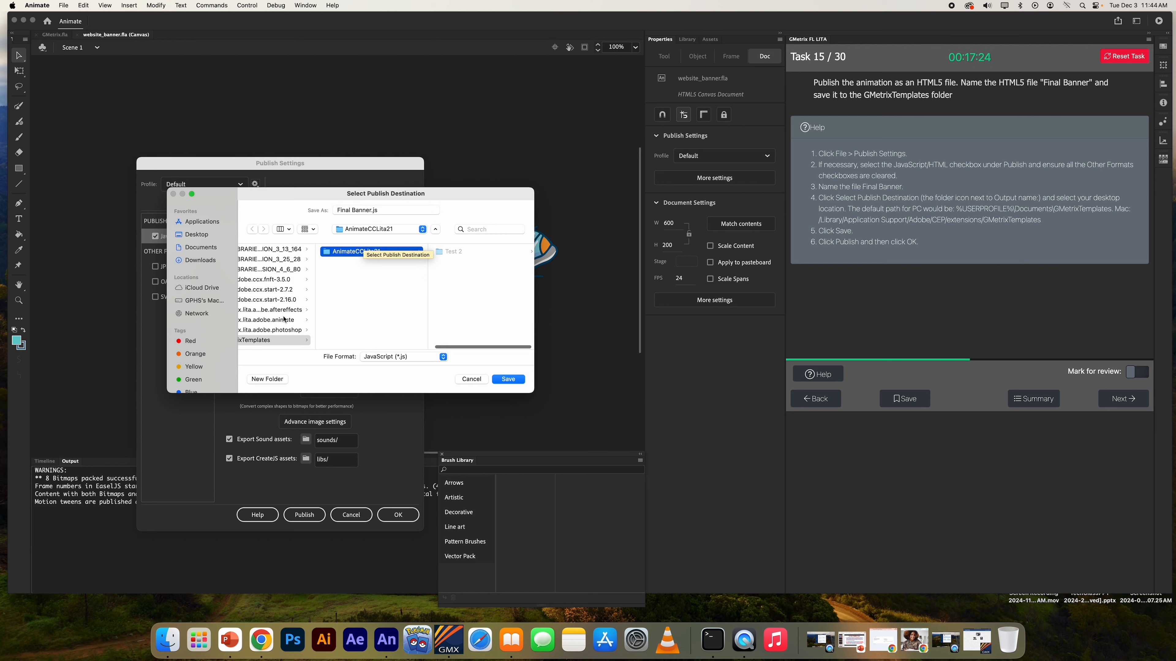
pyautogui.click(305, 342)
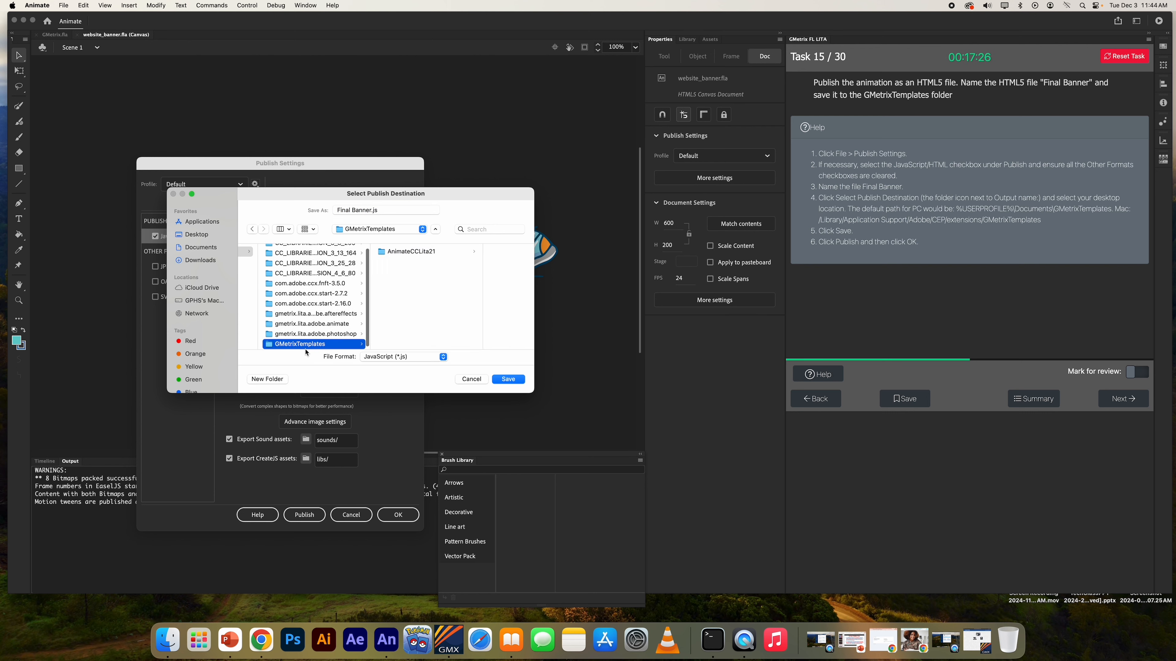
pyautogui.click(409, 254)
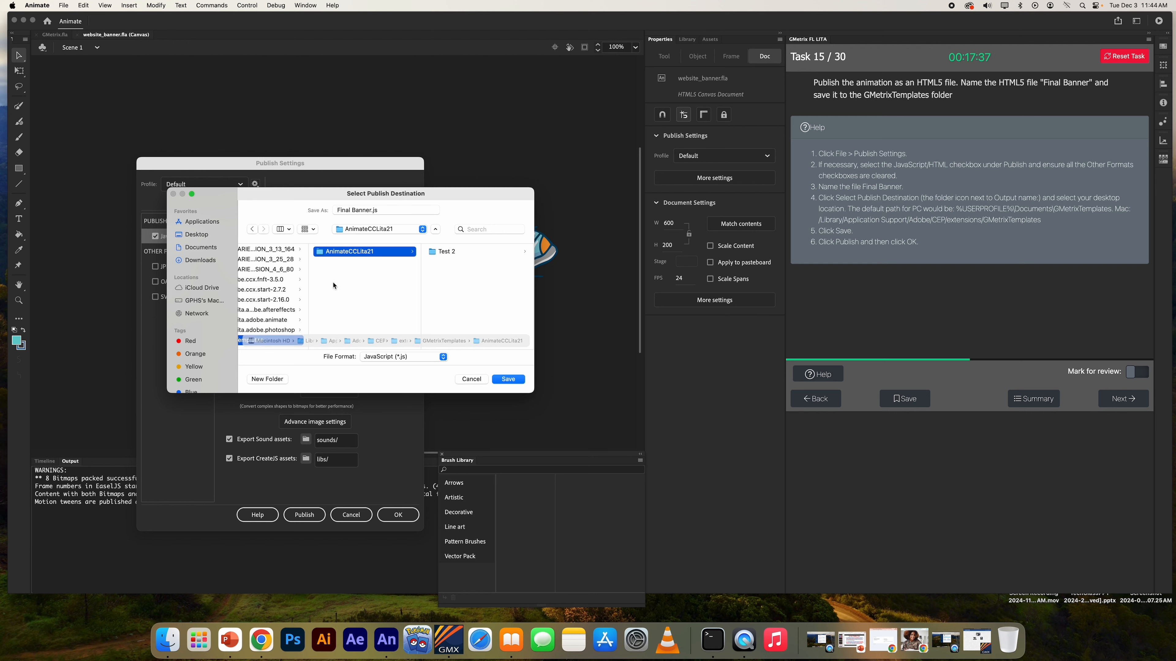
pyautogui.hscroll(-3, 337, 306)
pyautogui.click(329, 340)
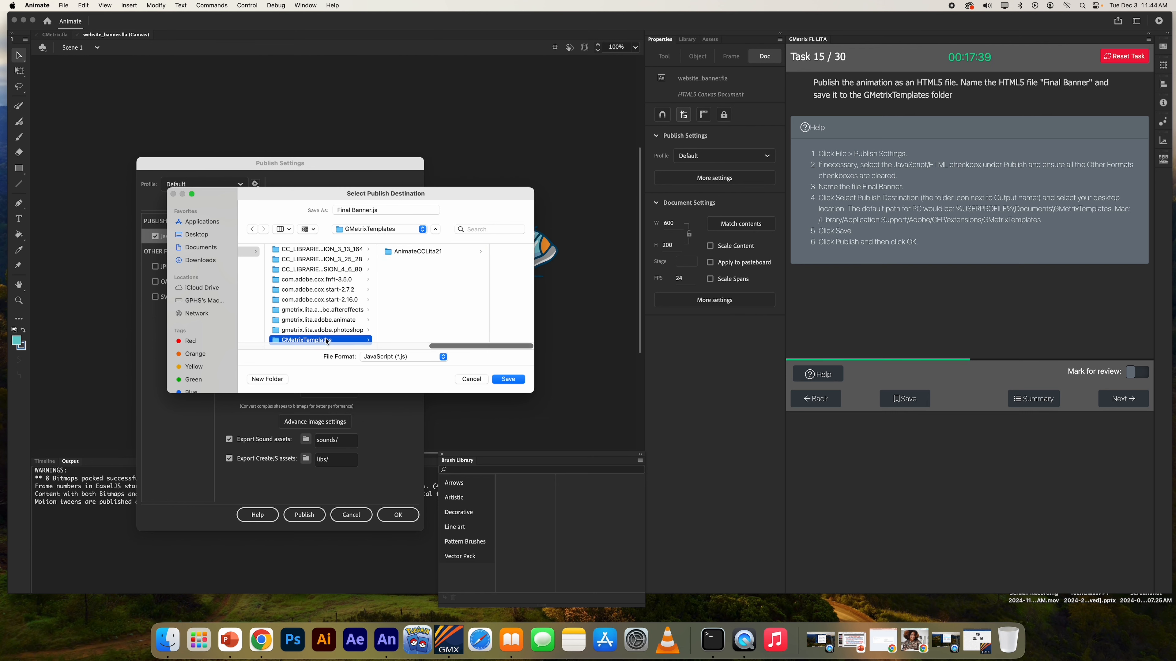
pyautogui.click(510, 380)
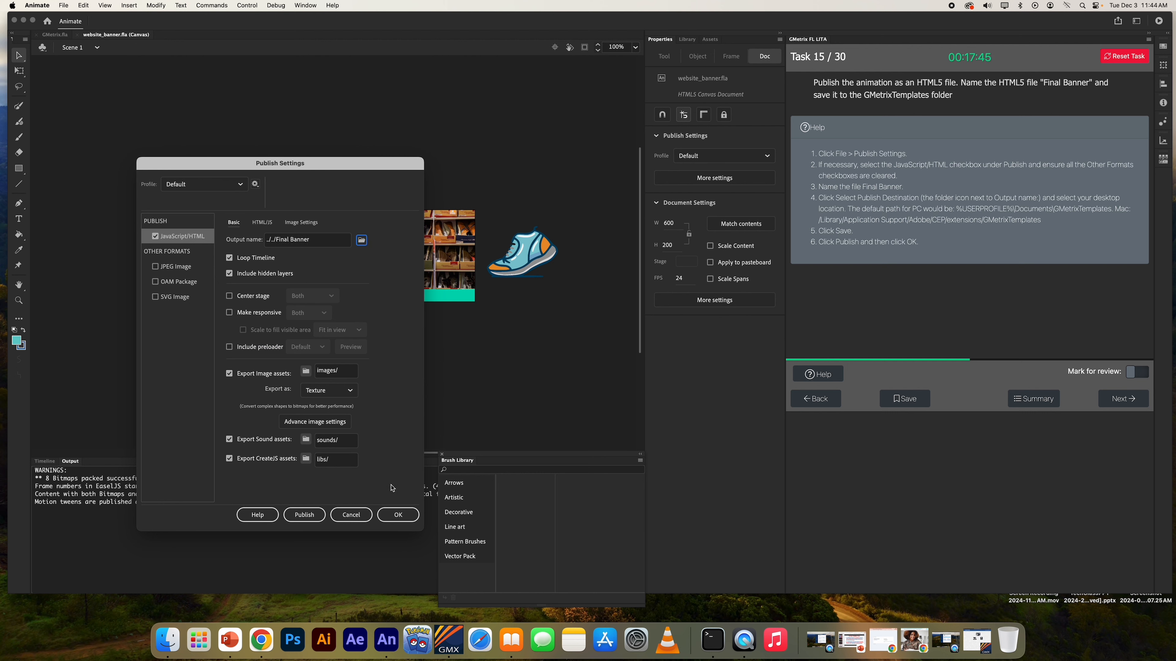
# Step: Publish the banner with these settings and submit Task 15, continuing to Task 16
pyautogui.click(313, 513)
pyautogui.click(395, 515)
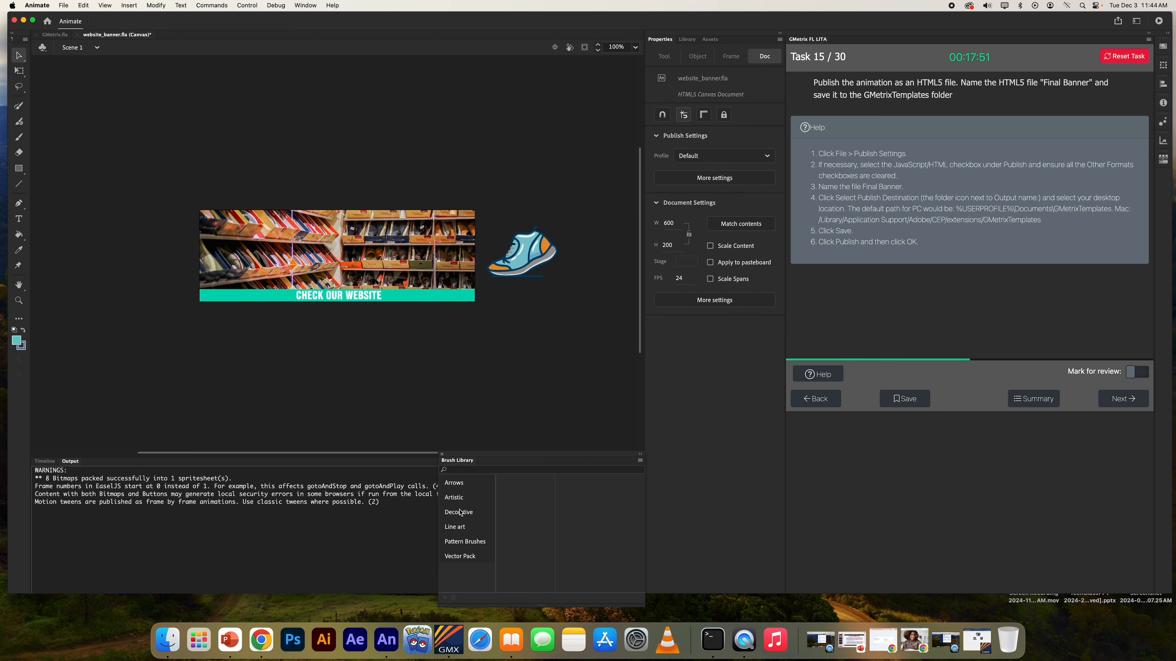
pyautogui.click(1123, 399)
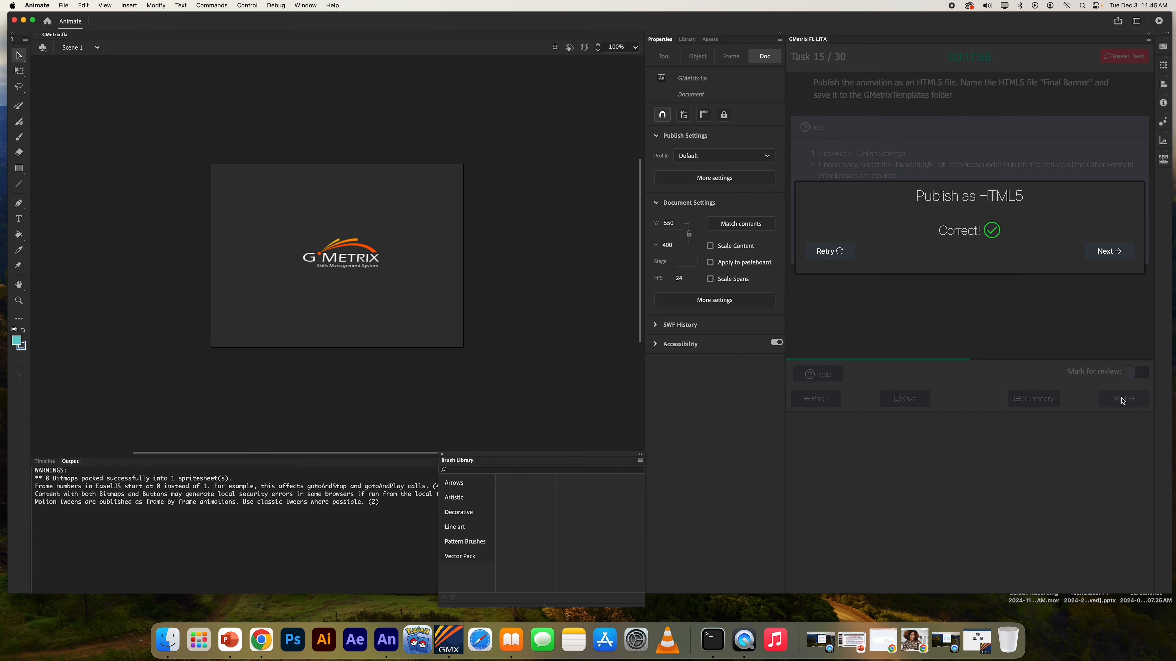
pyautogui.click(1120, 250)
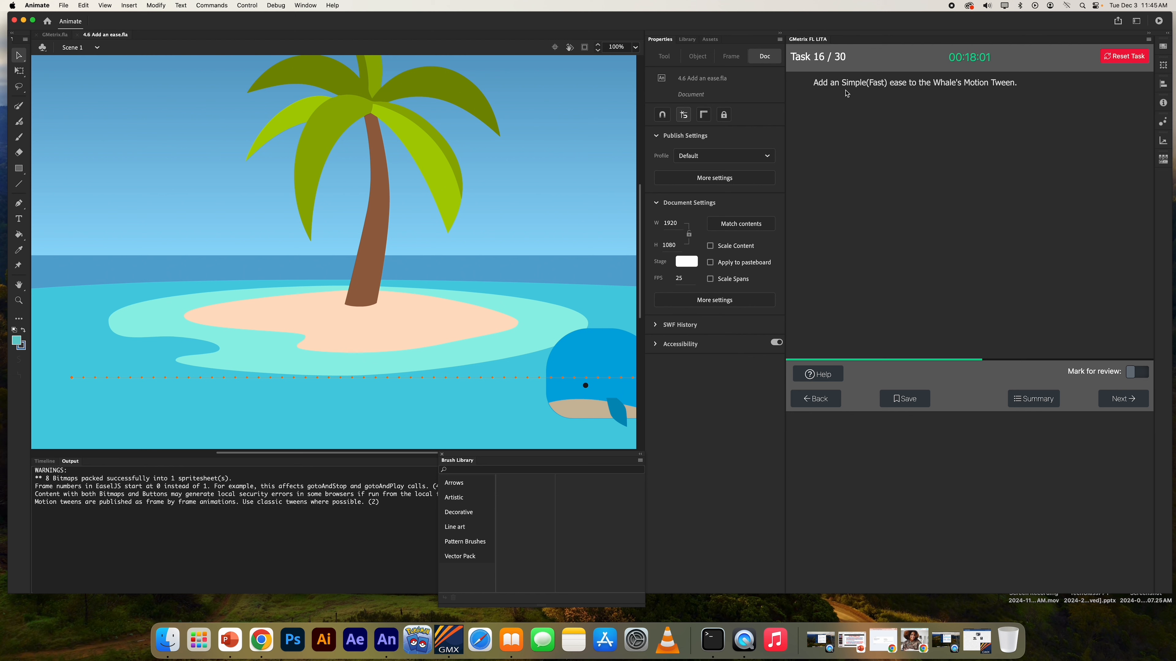
# Step: Show the help for Task 16 and open the ease options of the Whale layer's motion tween from frame 1
pyautogui.click(830, 375)
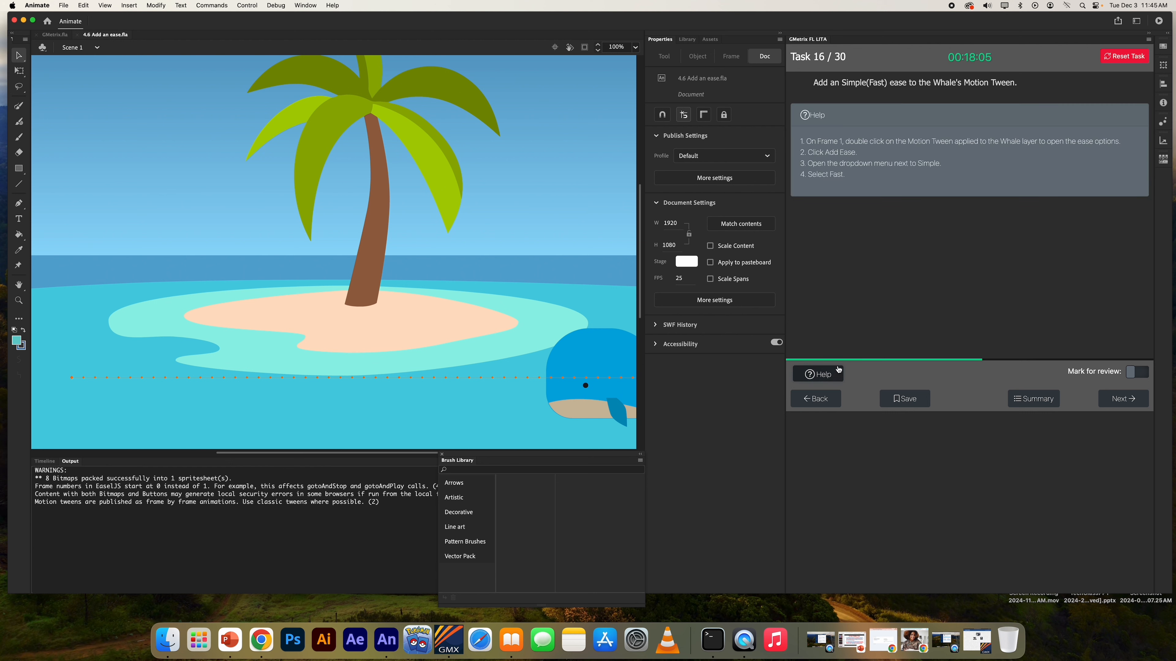
pyautogui.click(52, 463)
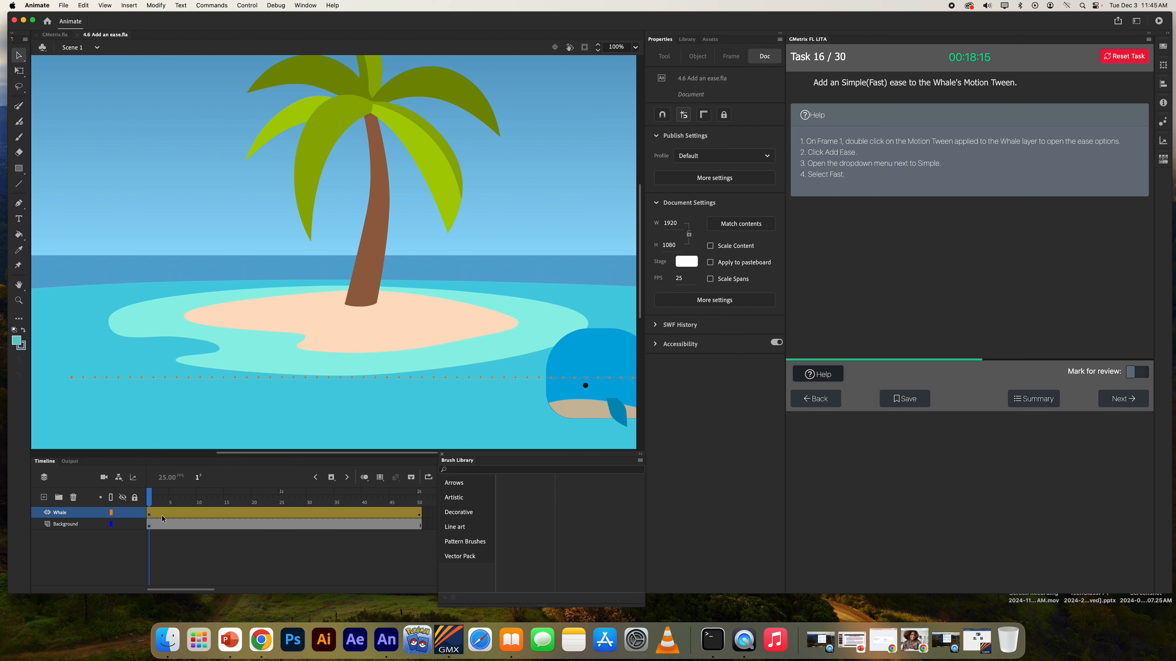
pyautogui.doubleClick(149, 515)
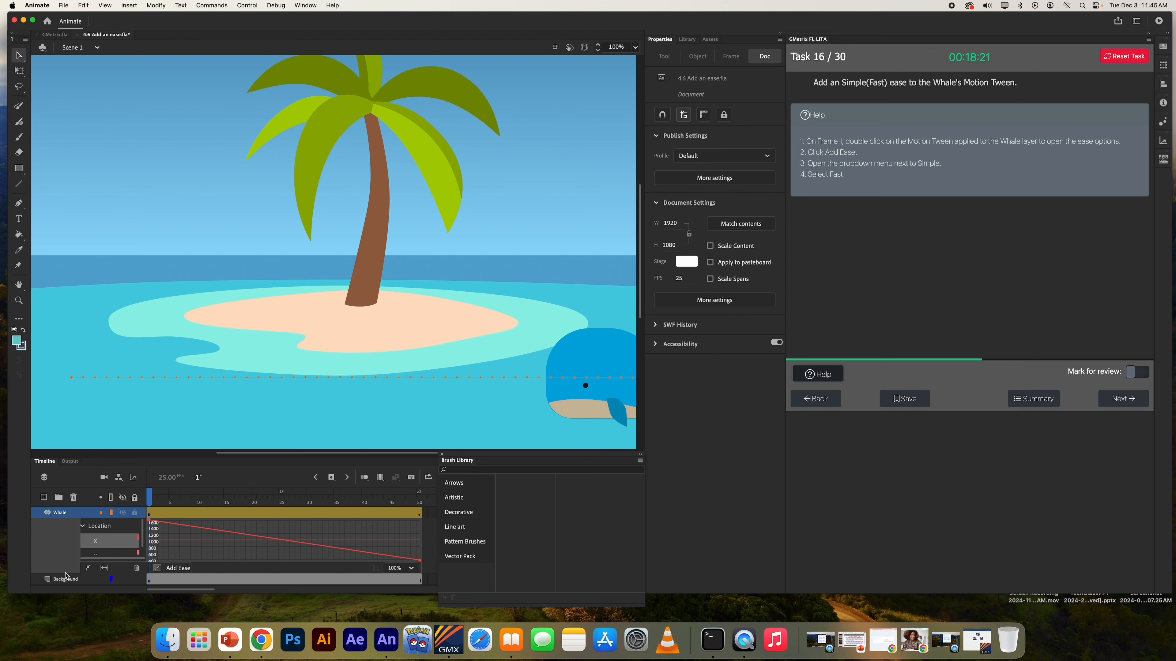
pyautogui.scroll(-1, 111, 540)
pyautogui.scroll(1, 113, 540)
pyautogui.moveTo(42, 497); pyautogui.dragTo(43, 535)
# Step: Add the Simple (Fast) ease to the Whale's motion tween and submit Task 16 for checking
pyautogui.click(180, 570)
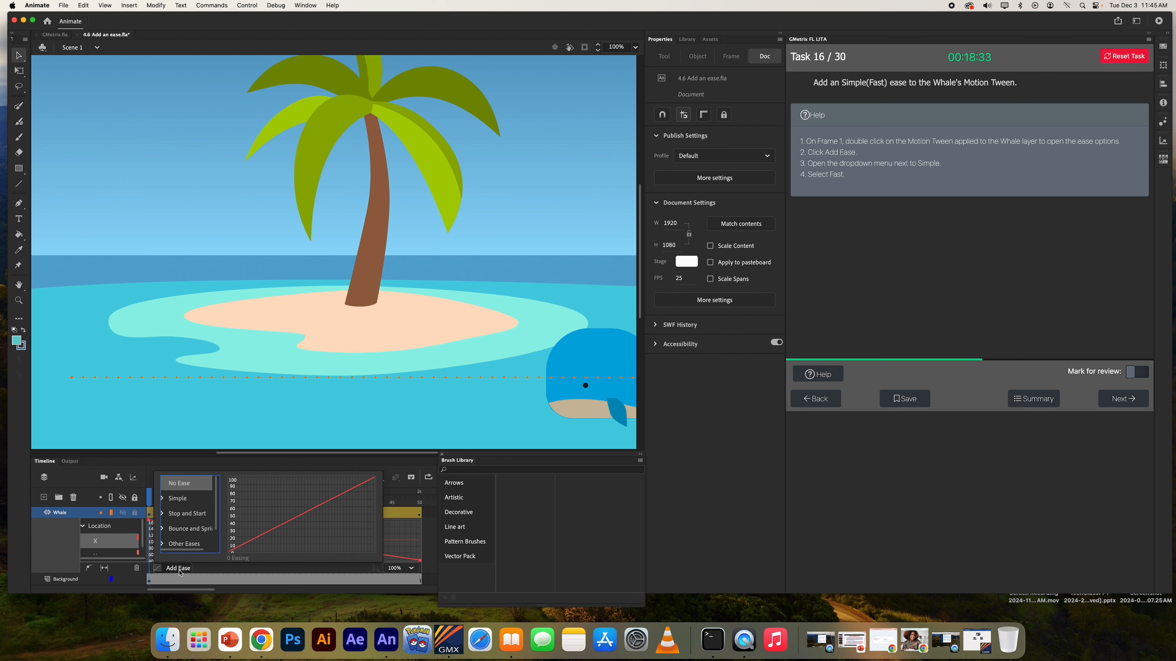
pyautogui.click(165, 499)
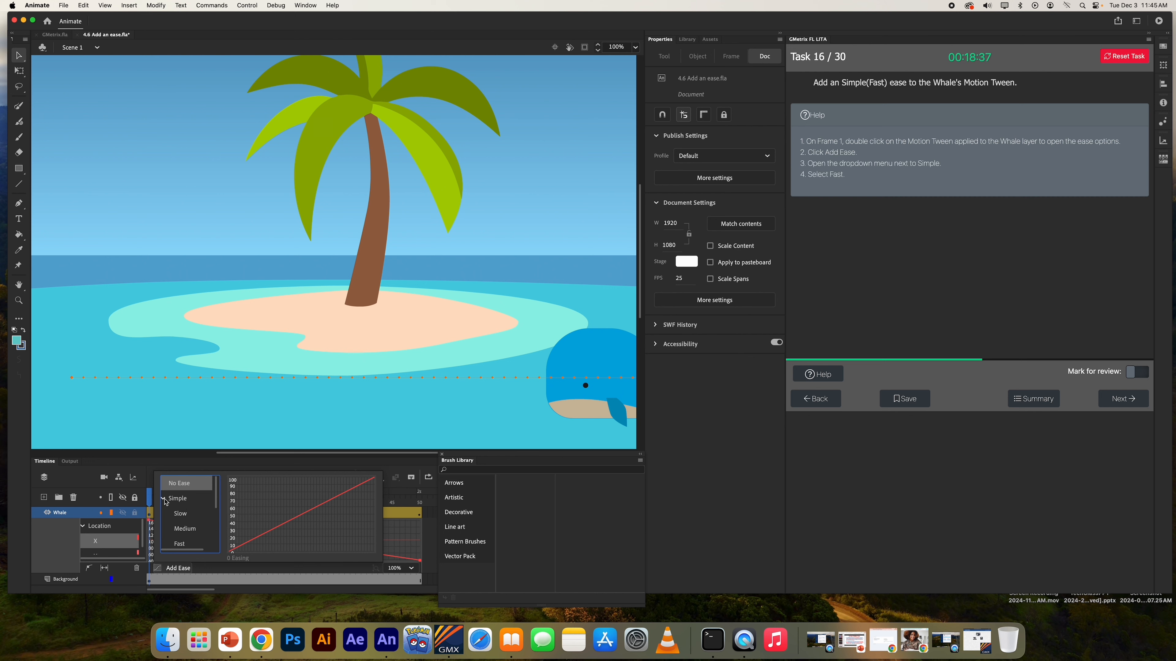
pyautogui.scroll(-3, 193, 524)
pyautogui.scroll(1, 193, 494)
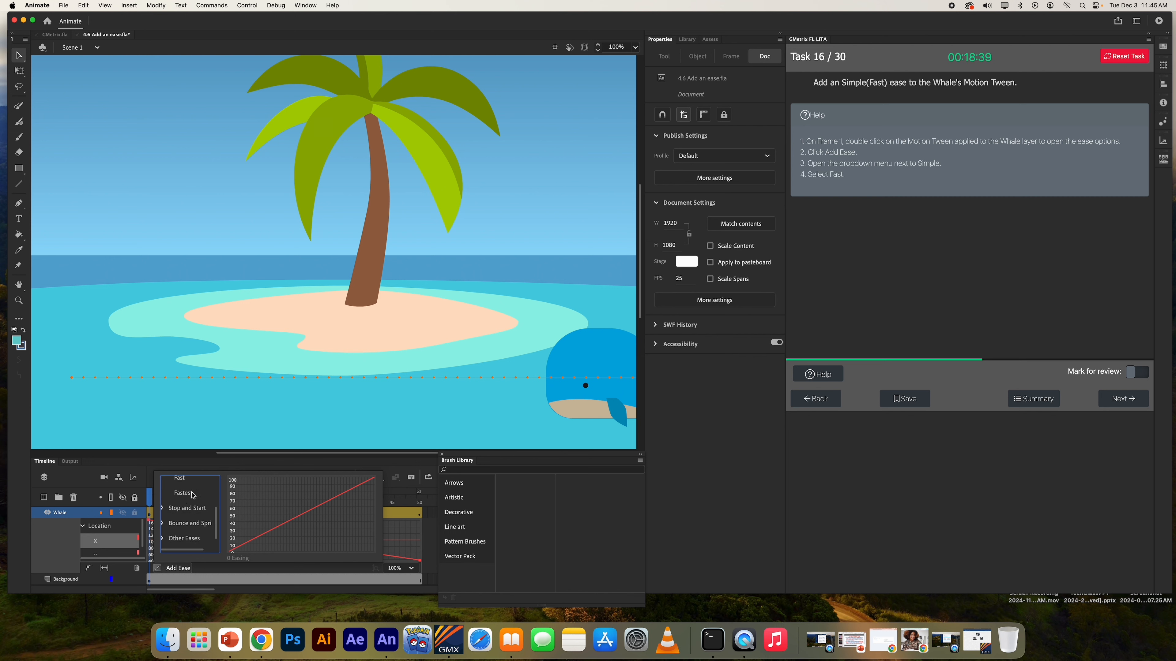
pyautogui.click(184, 481)
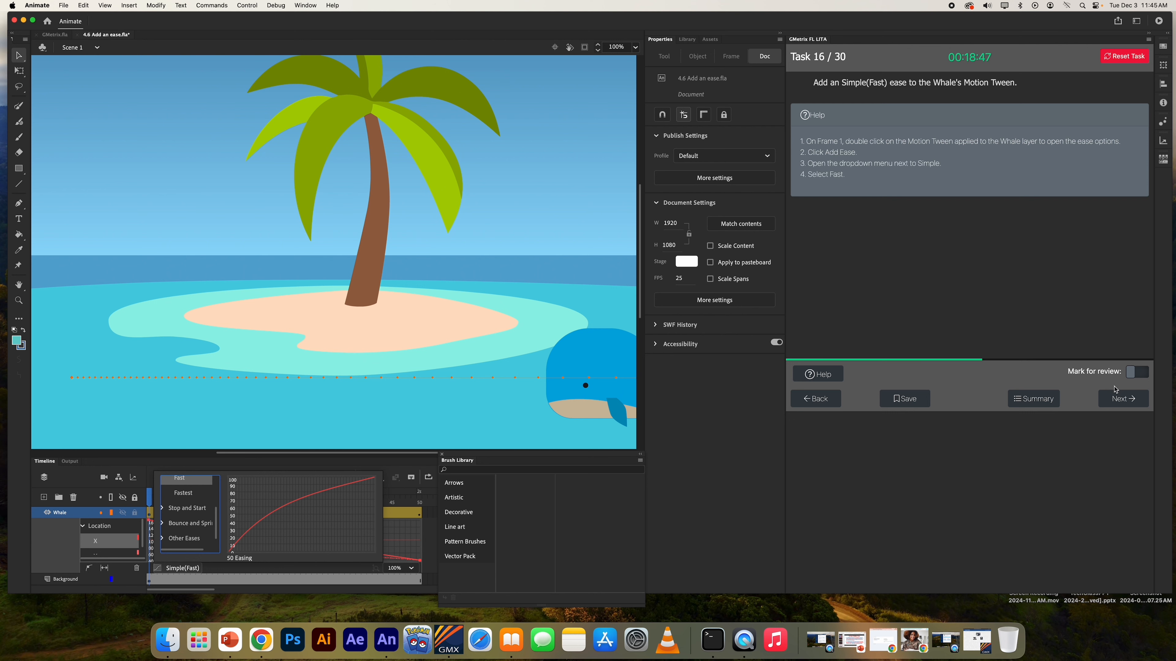
pyautogui.click(1119, 398)
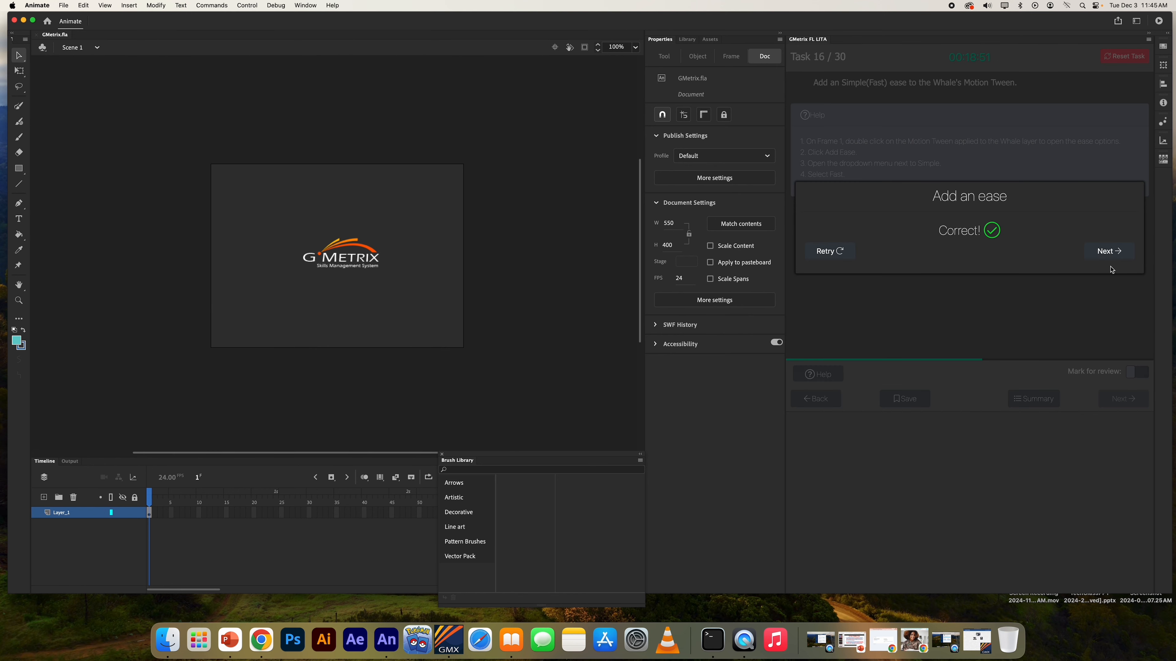
# Step: Continue to Task 17 with its help shown, and resize the man's cap to 115 pixels wide by 58.2 pixels high
pyautogui.click(1101, 253)
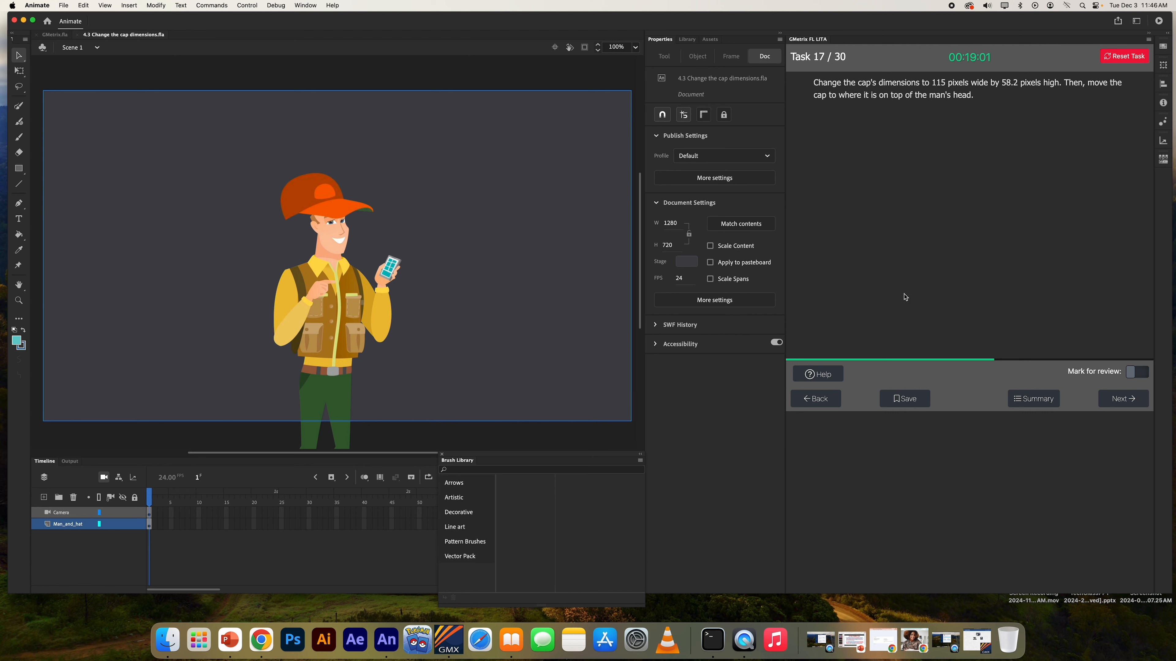
pyautogui.click(819, 376)
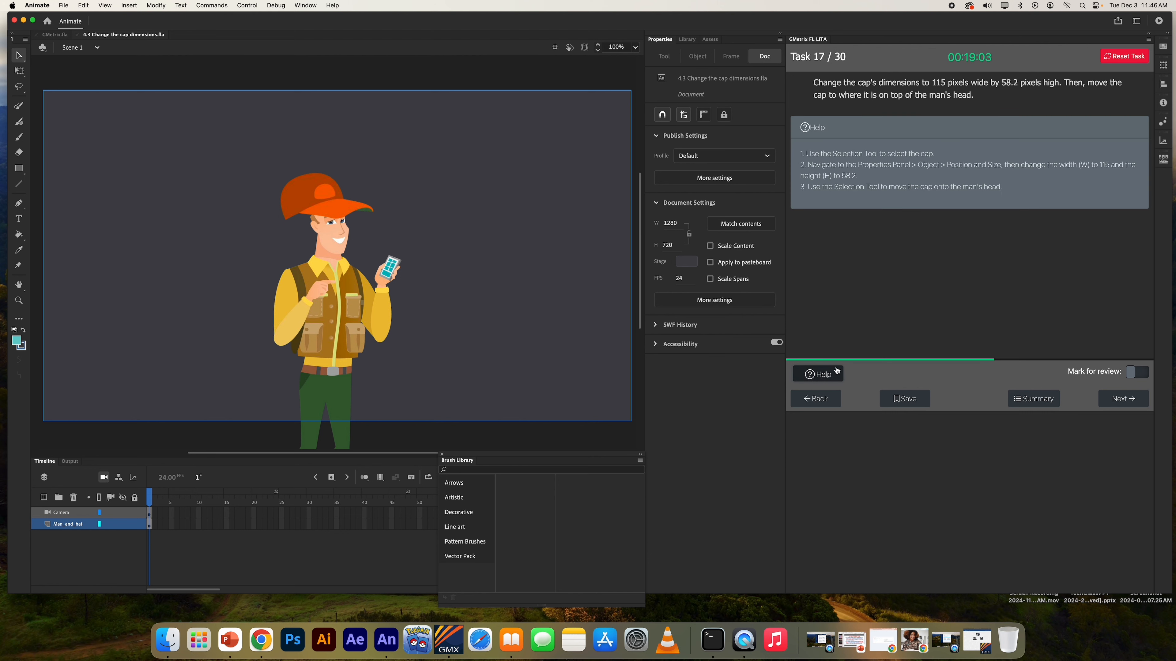
pyautogui.click(309, 196)
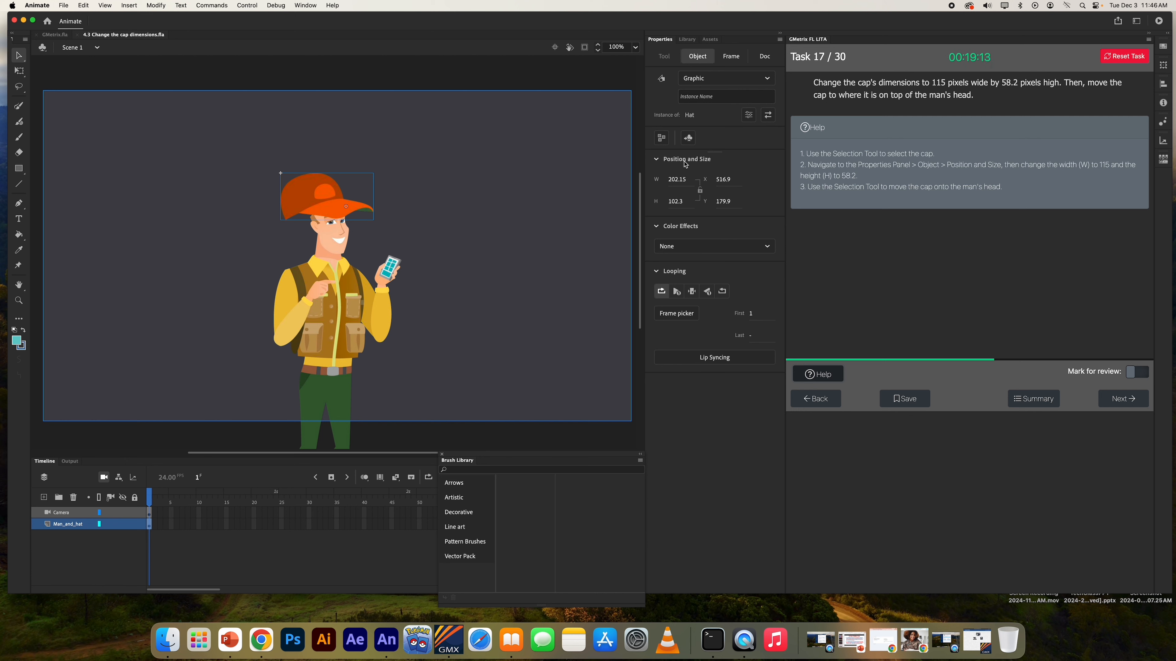
pyautogui.click(684, 187)
pyautogui.write('115')
pyautogui.press('Return')
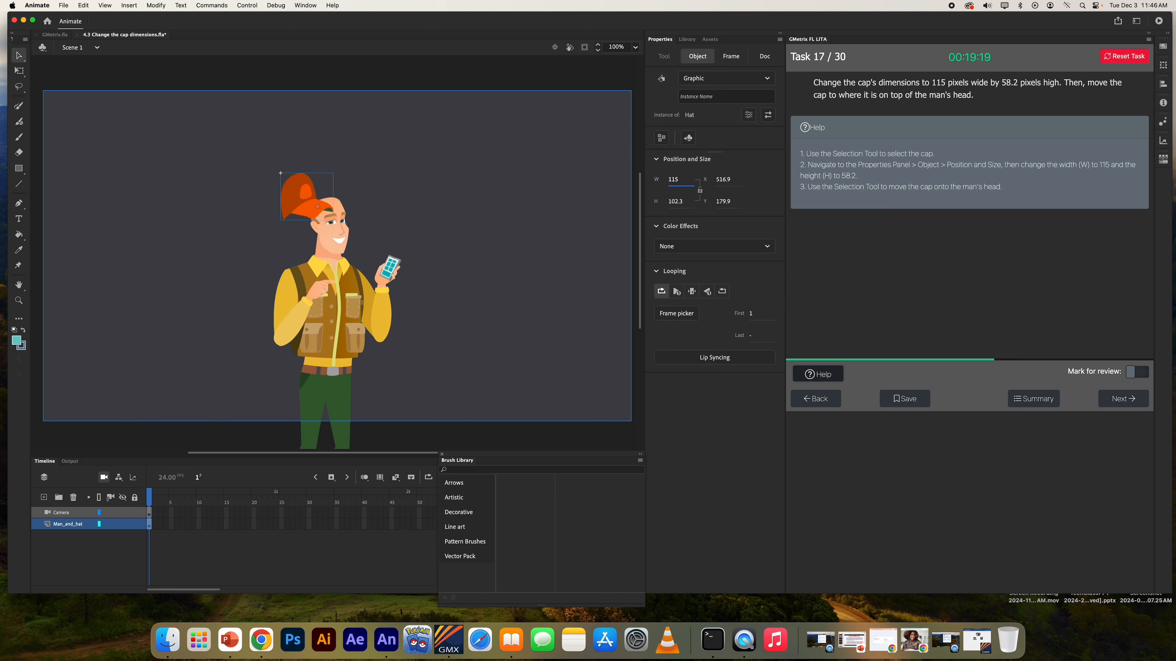
pyautogui.click(671, 202)
pyautogui.write('58.2')
pyautogui.press('Return')
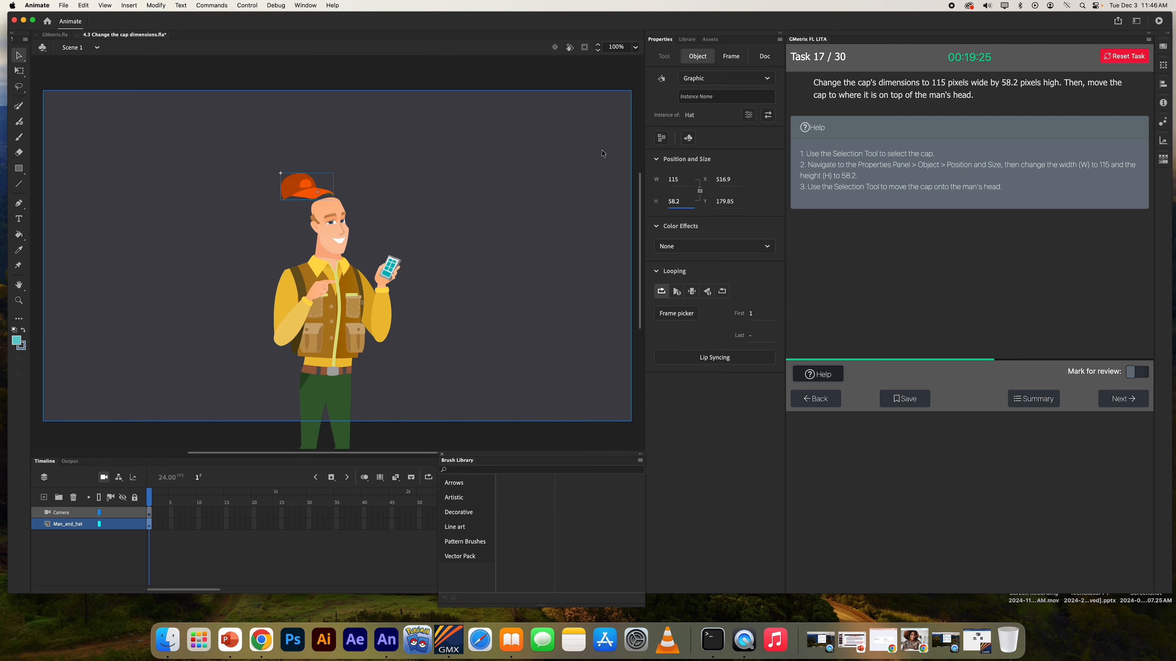
# Step: Move the resized cap onto the man's head and submit Task 17, continuing to Task 18
pyautogui.moveTo(301, 184); pyautogui.dragTo(327, 199)
pyautogui.moveTo(327, 200); pyautogui.dragTo(324, 200)
pyautogui.click(1129, 402)
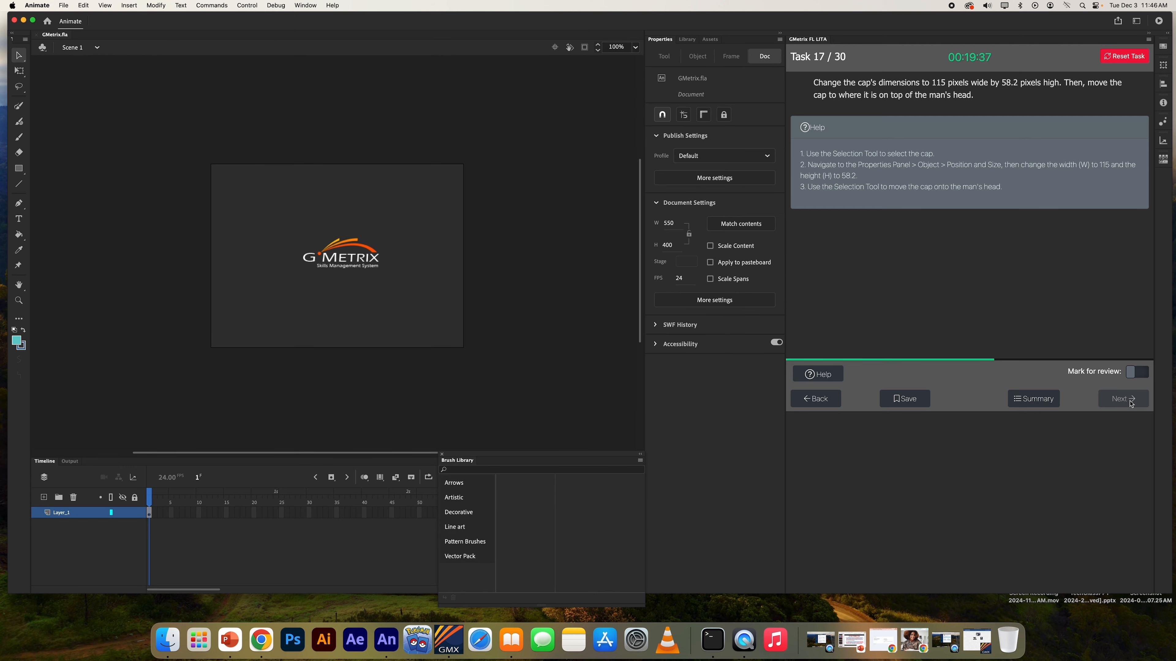
pyautogui.click(1109, 253)
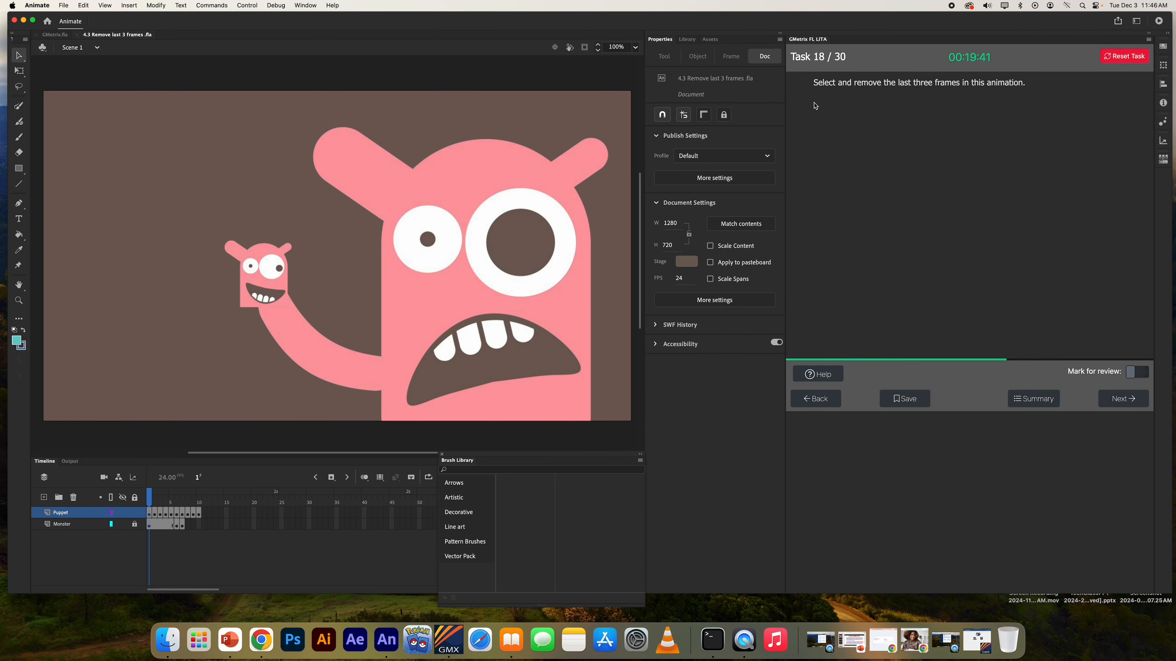
# Step: Remove the last three frames (8 to 10) of the Puppet layer following the task help, and submit Task 18, continuing to Task 19
pyautogui.click(829, 374)
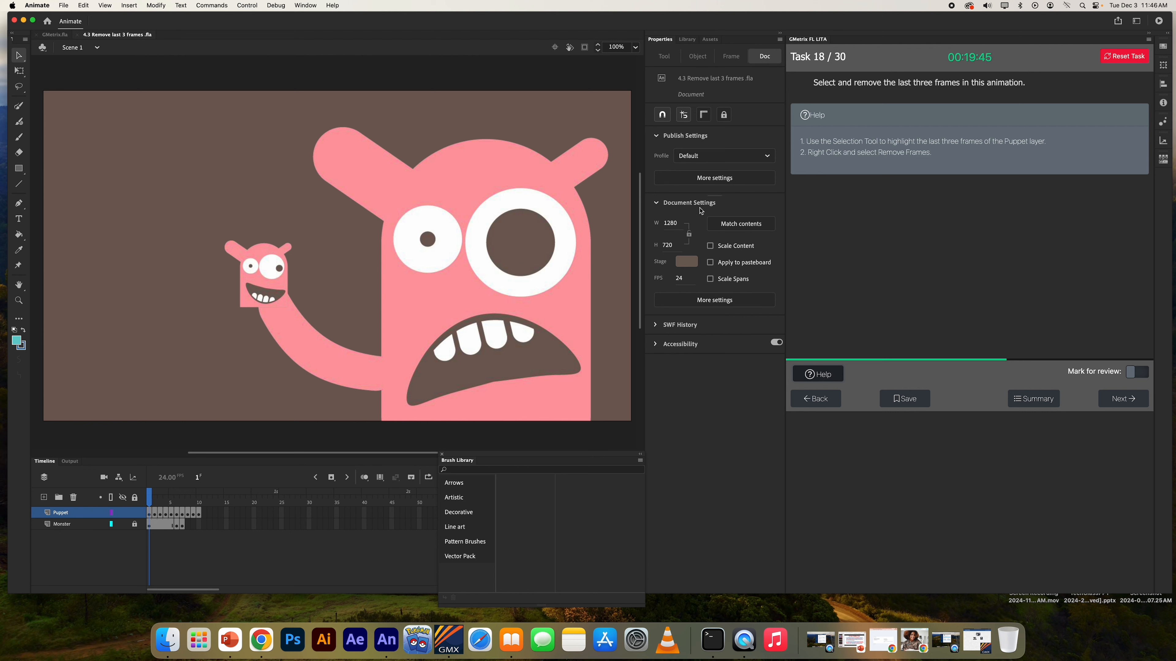
pyautogui.click(195, 514)
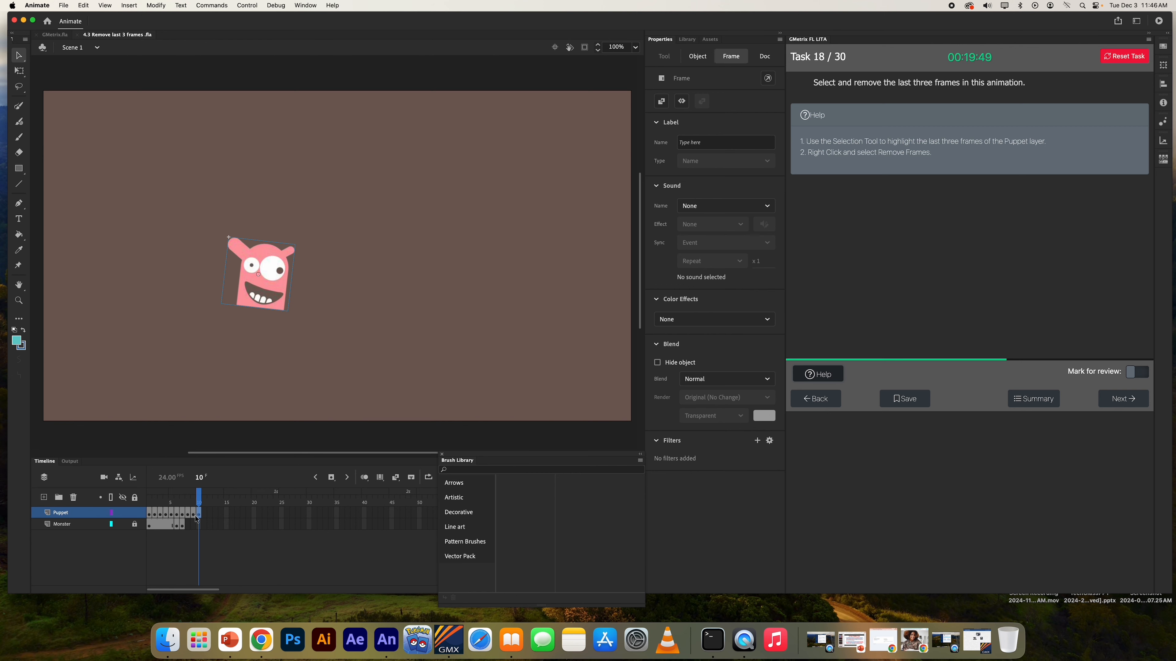
pyautogui.moveTo(195, 517); pyautogui.dragTo(192, 517)
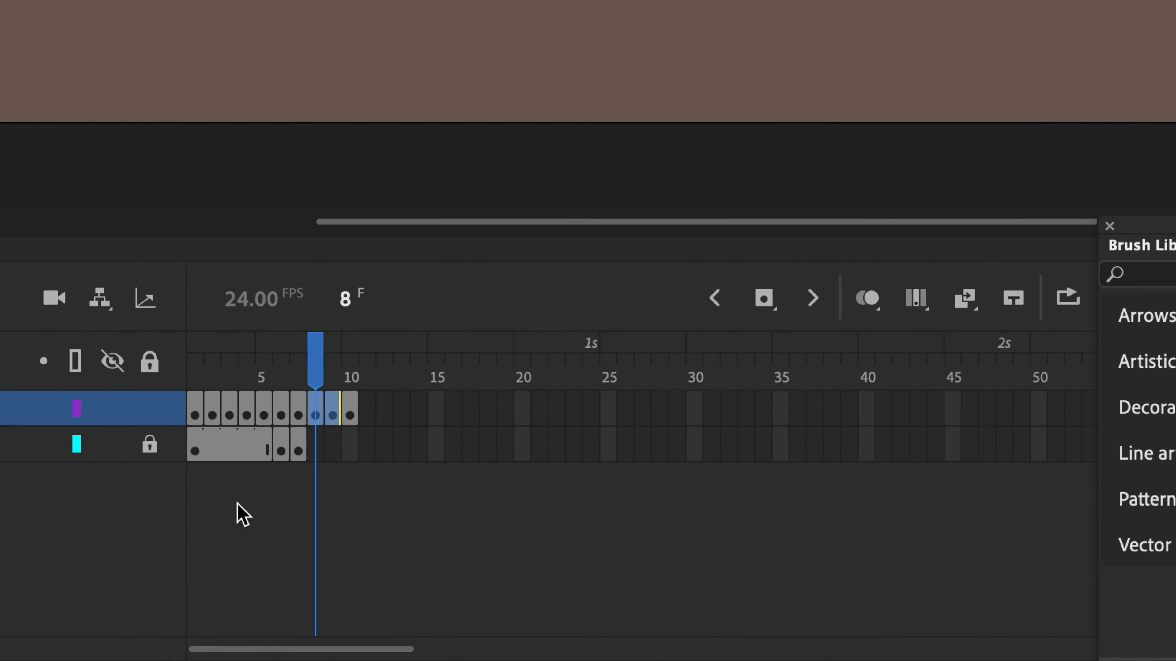
pyautogui.click(353, 417)
pyautogui.moveTo(319, 421); pyautogui.dragTo(360, 426)
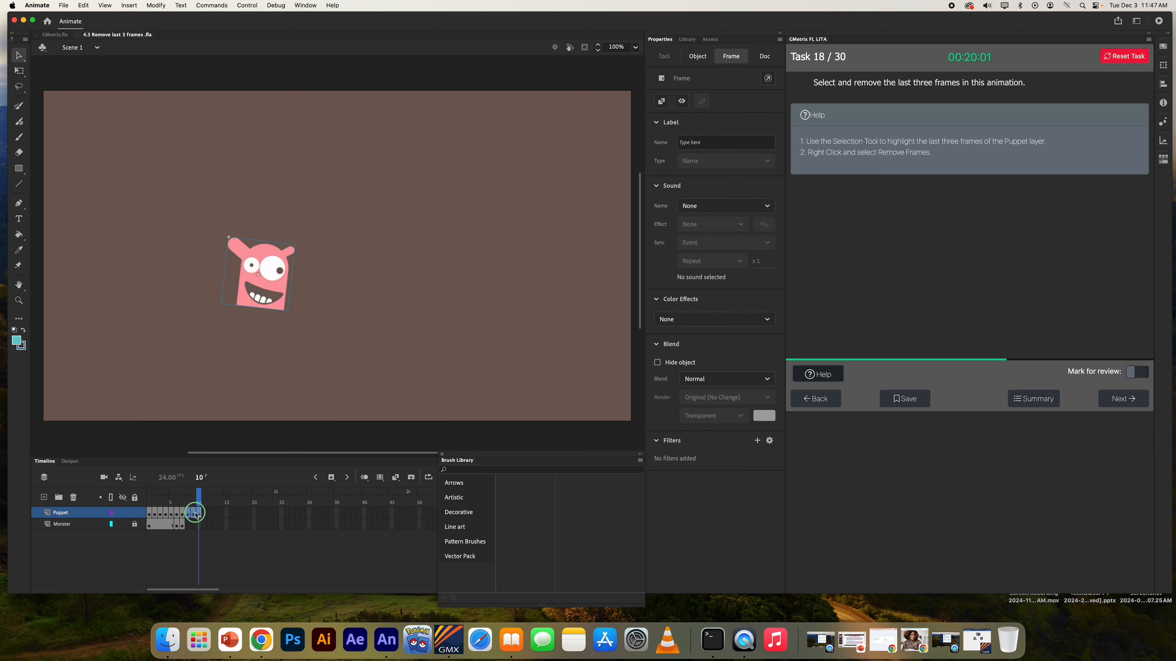
pyautogui.rightClick(195, 514)
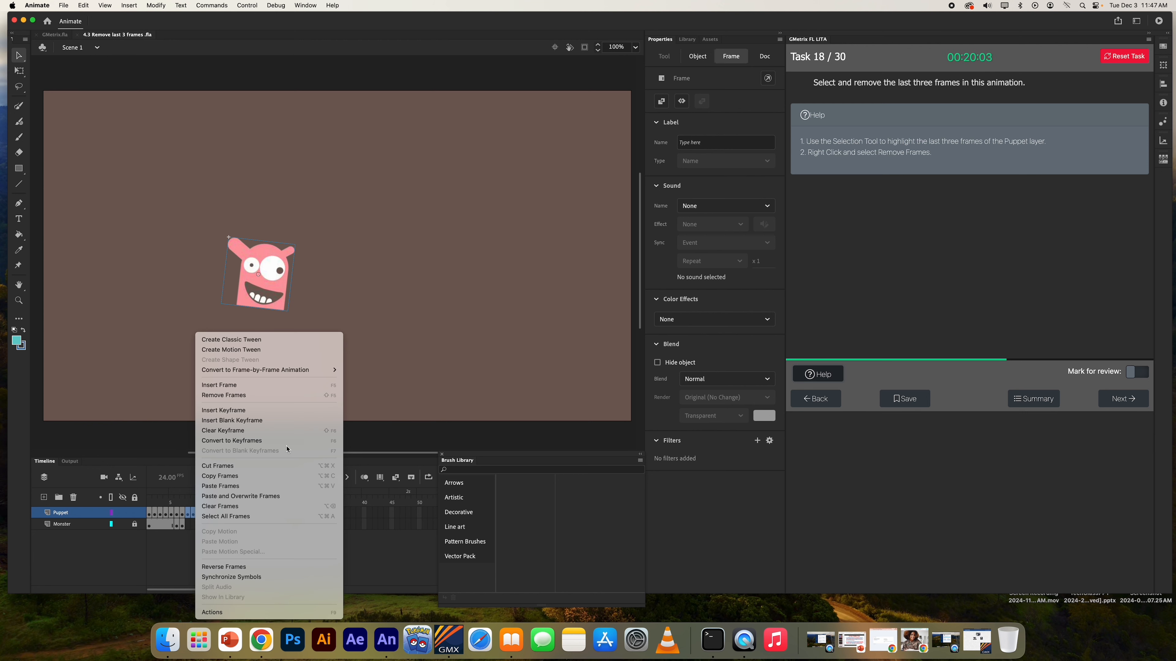
pyautogui.click(254, 396)
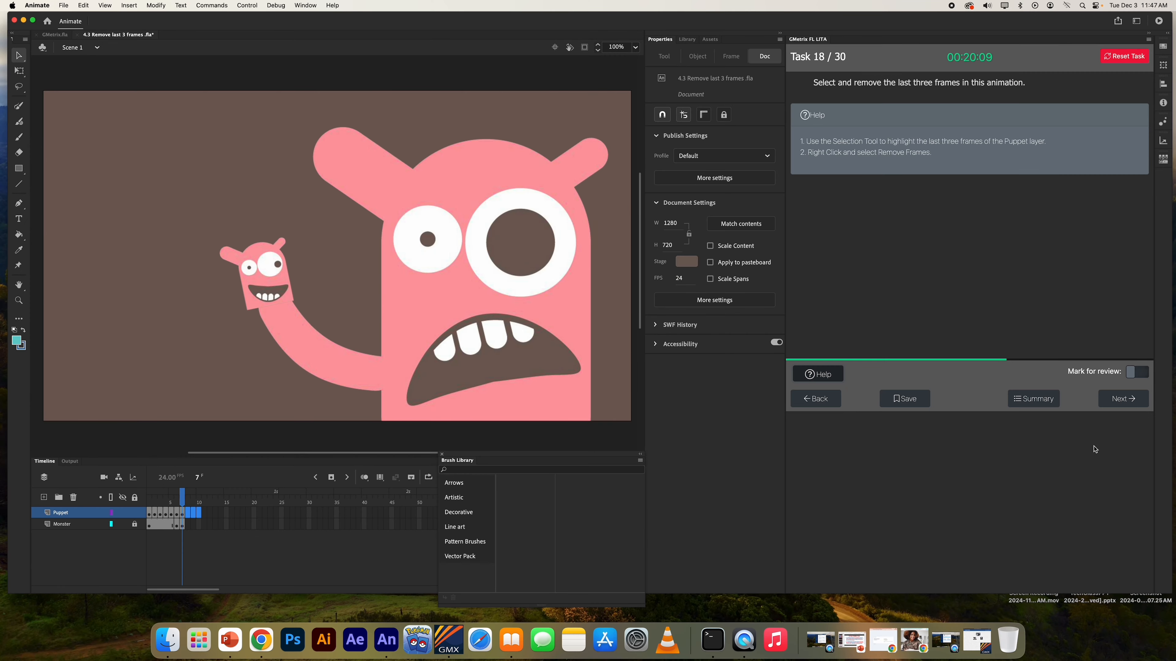
pyautogui.click(1128, 400)
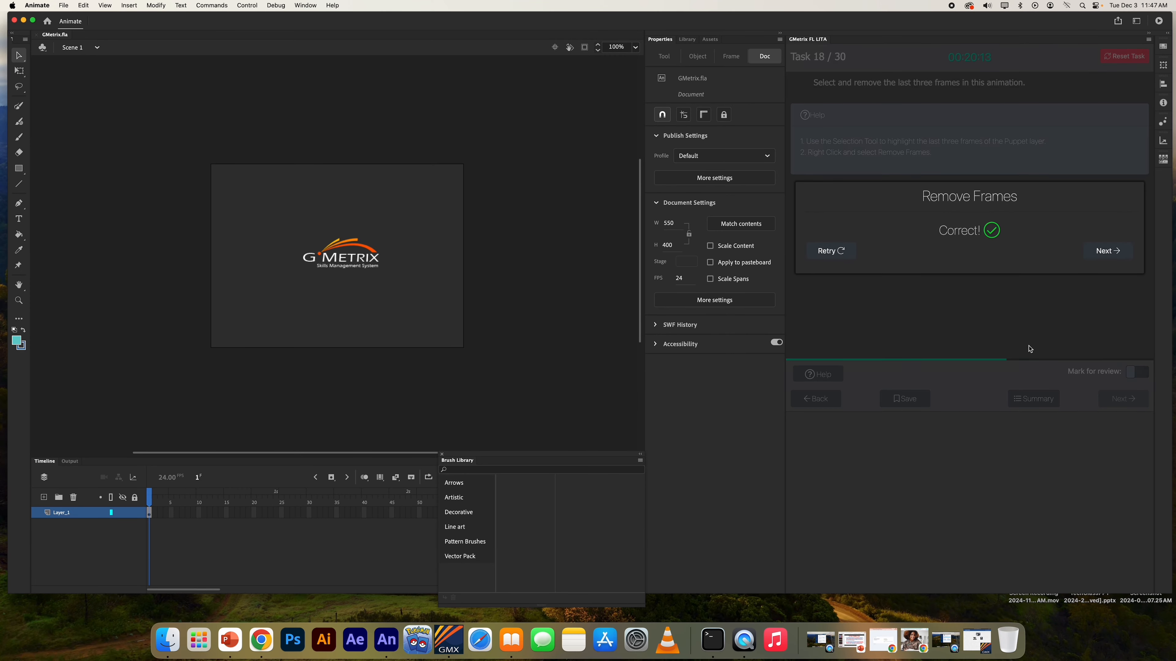
pyautogui.click(1108, 253)
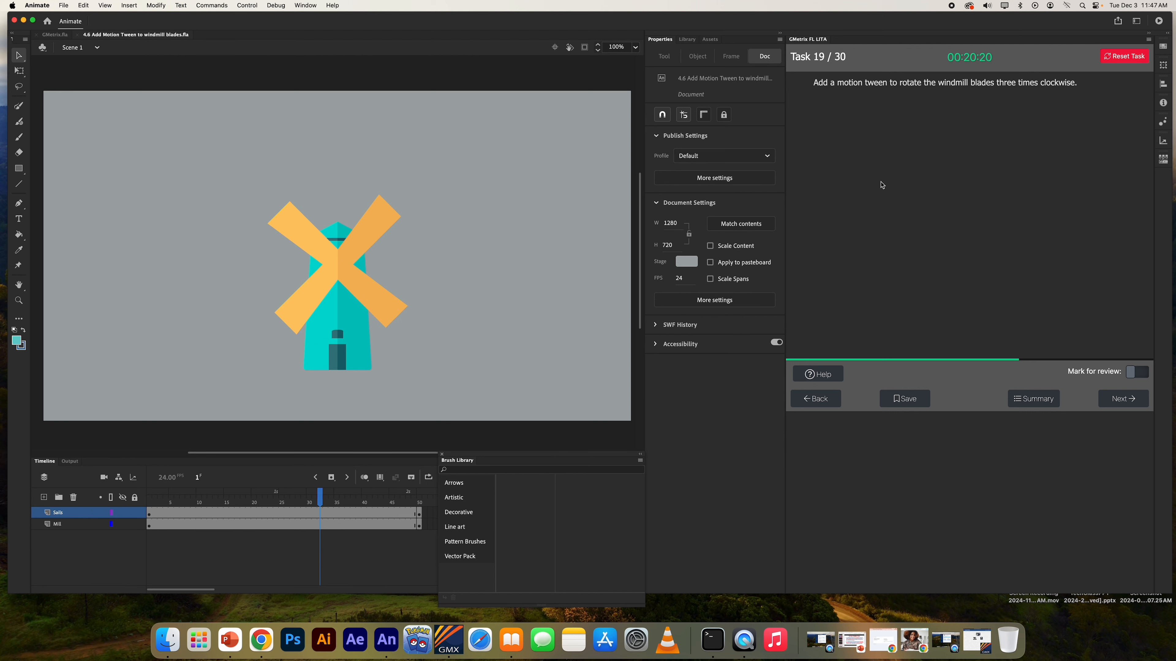
# Step: Show the help for Task 19 and create a motion tween on the Sails layer
pyautogui.click(814, 381)
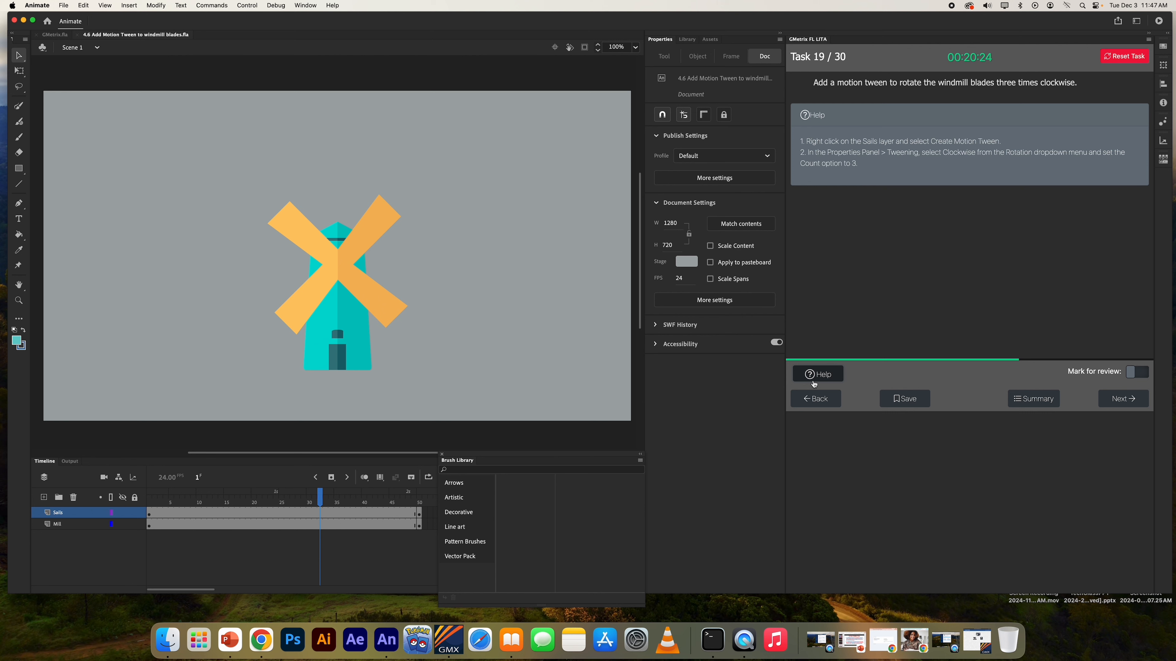
pyautogui.rightClick(272, 516)
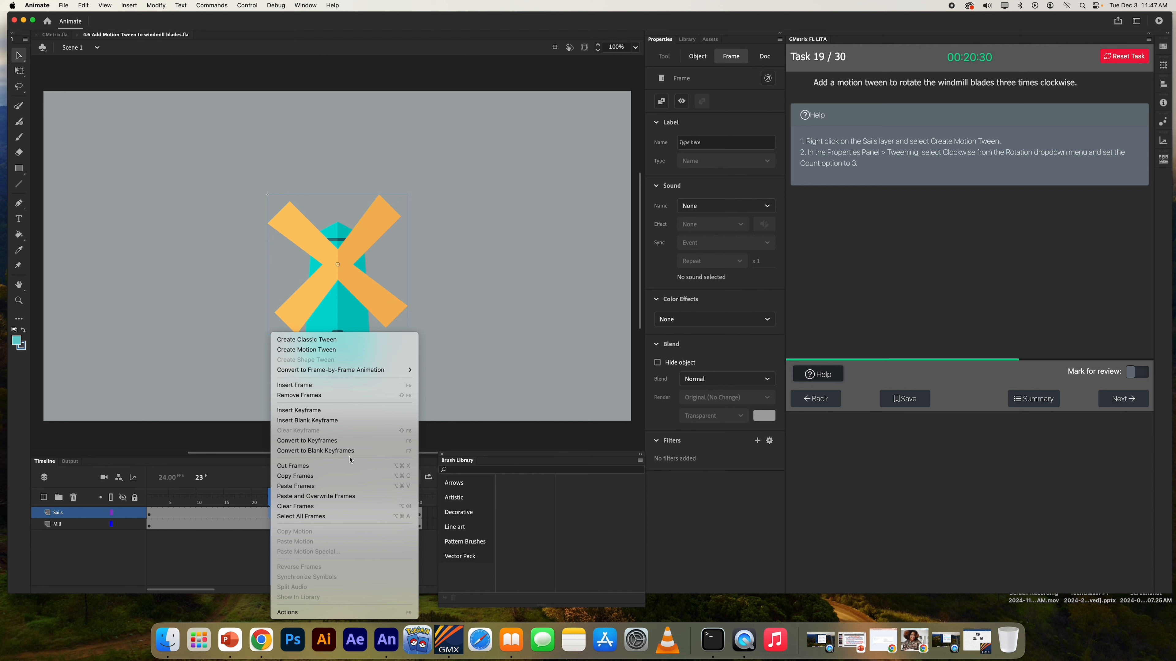
pyautogui.click(342, 350)
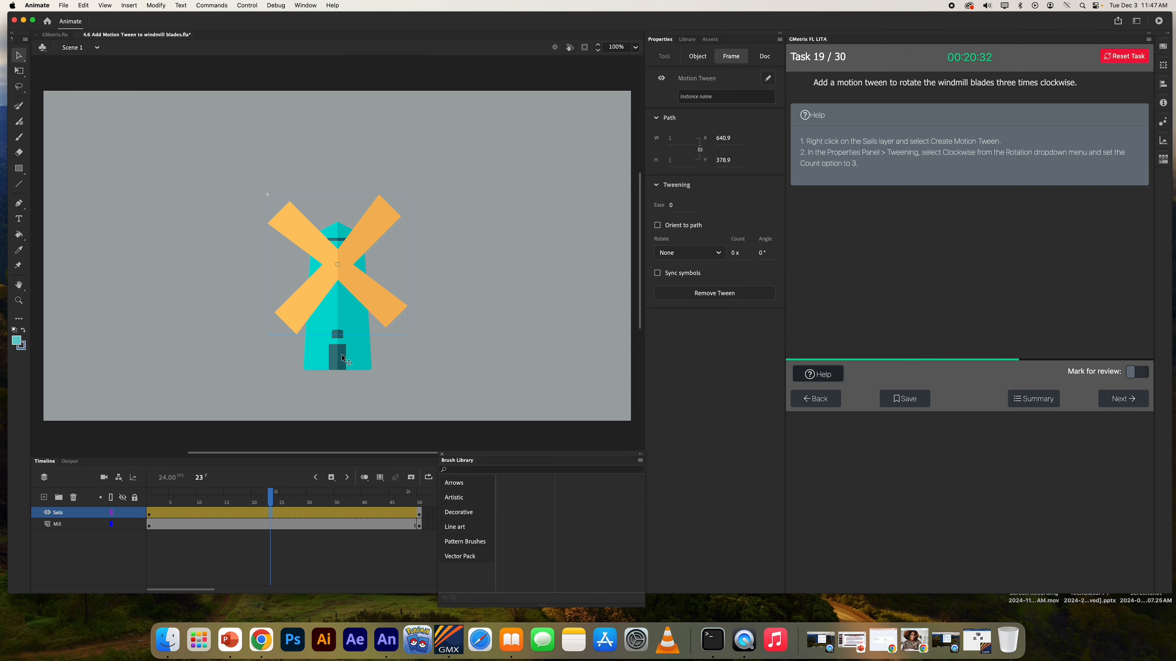
# Step: Set the Sails layer's motion tween to rotate Clockwise with a count of 3
pyautogui.scroll(-10, 342, 357)
pyautogui.scroll(15, 343, 357)
pyautogui.scroll(-10, 345, 352)
pyautogui.scroll(10, 344, 351)
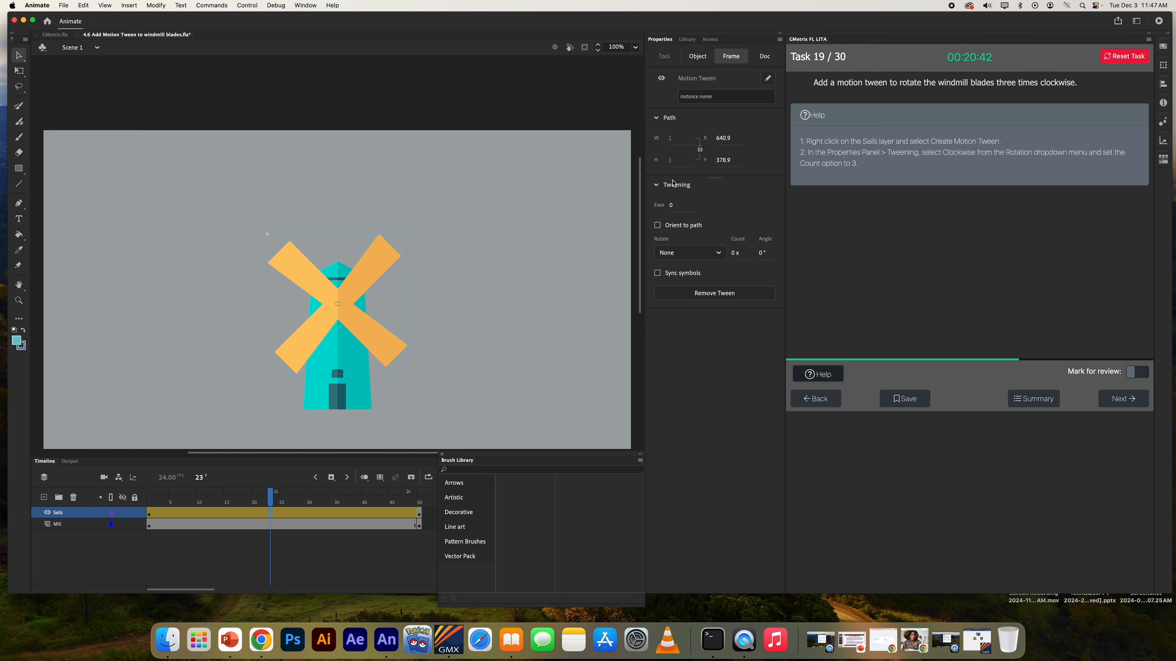
pyautogui.click(719, 253)
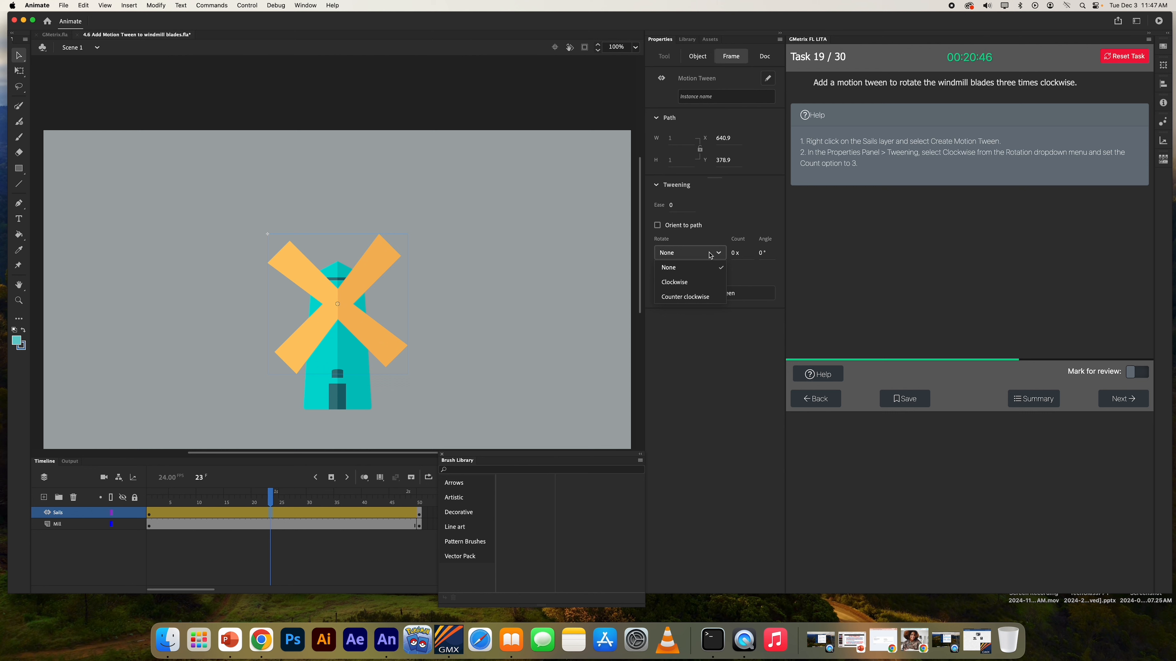
pyautogui.click(687, 282)
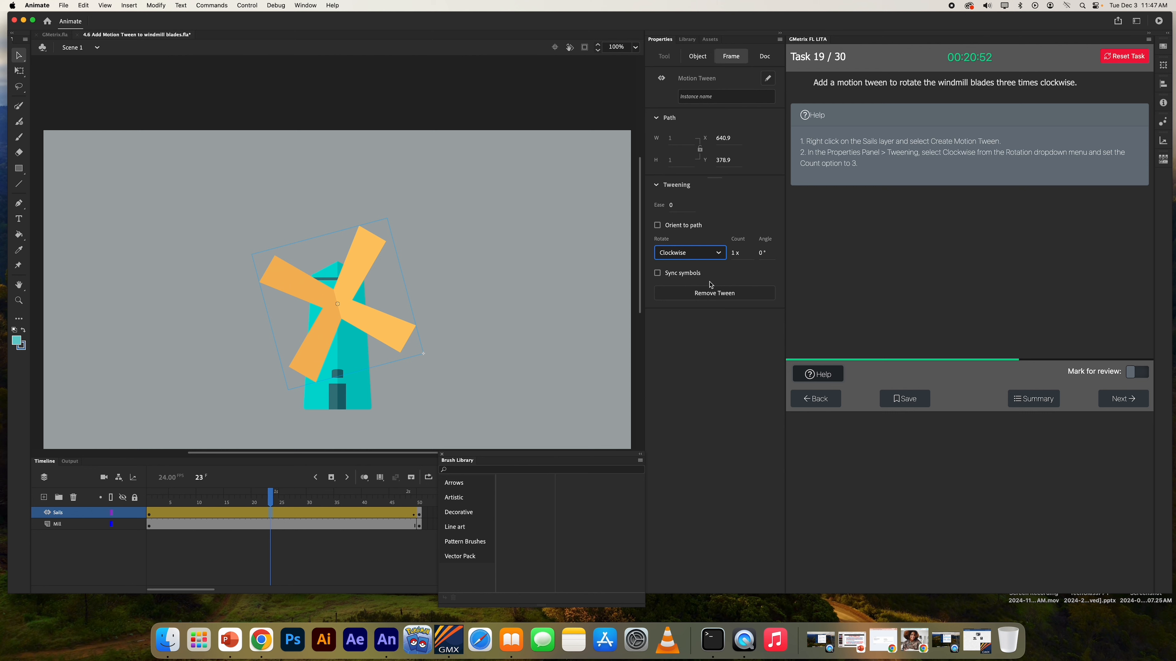
pyautogui.moveTo(271, 492); pyautogui.dragTo(402, 497)
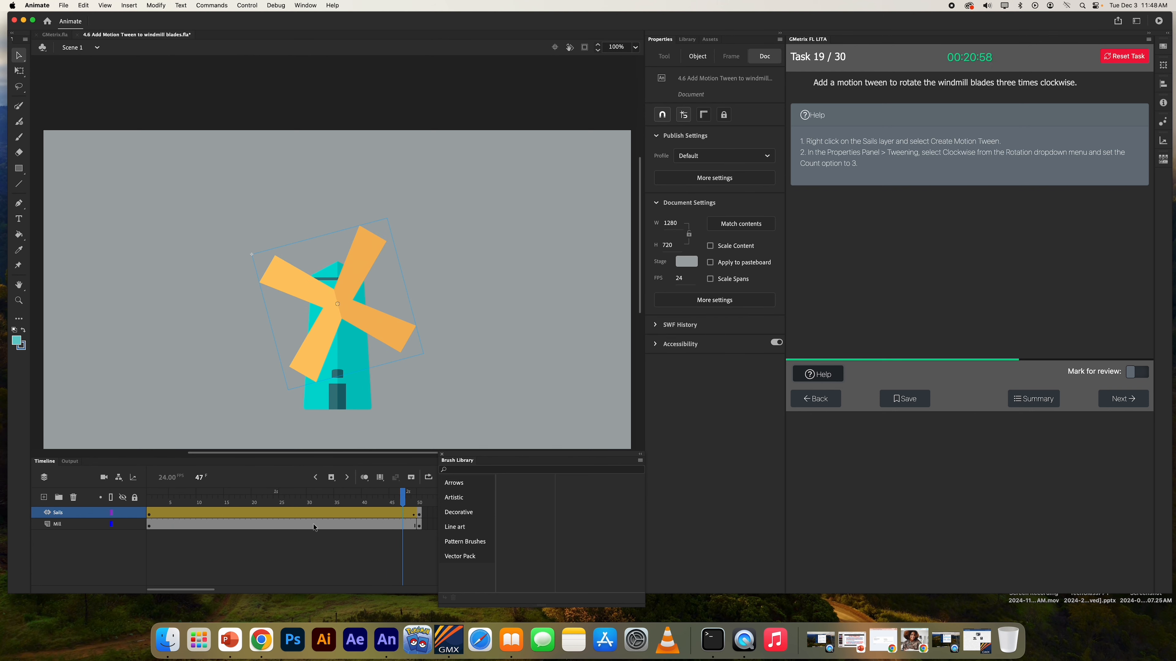
pyautogui.click(304, 514)
pyautogui.click(736, 254)
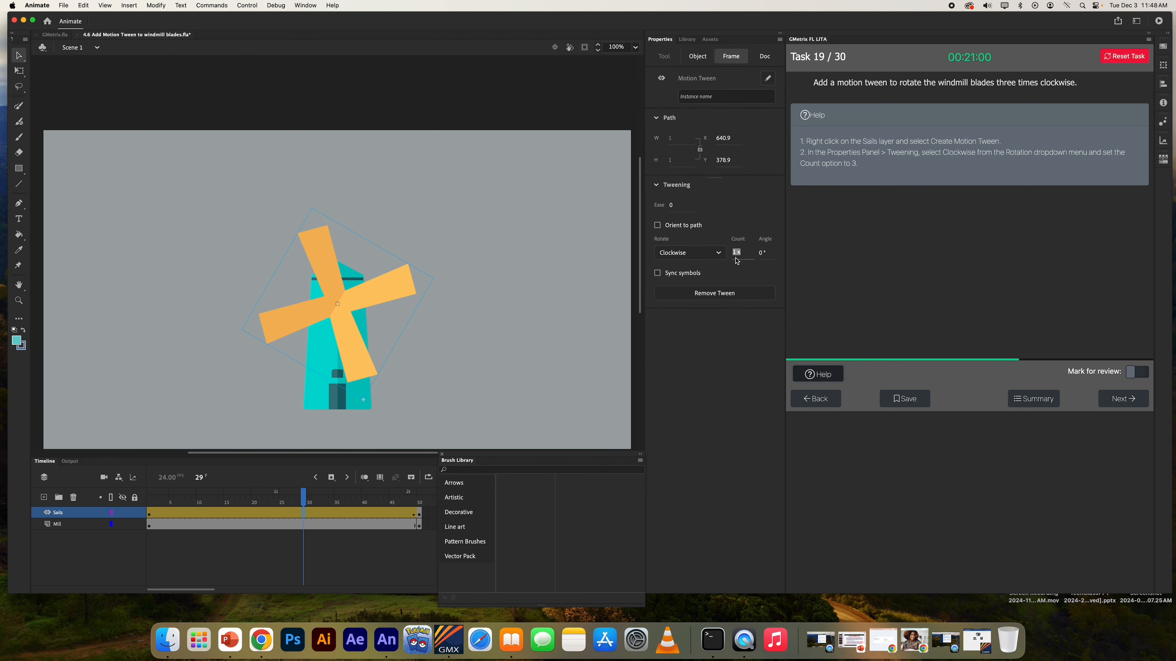
pyautogui.write('3')
pyautogui.press('Return')
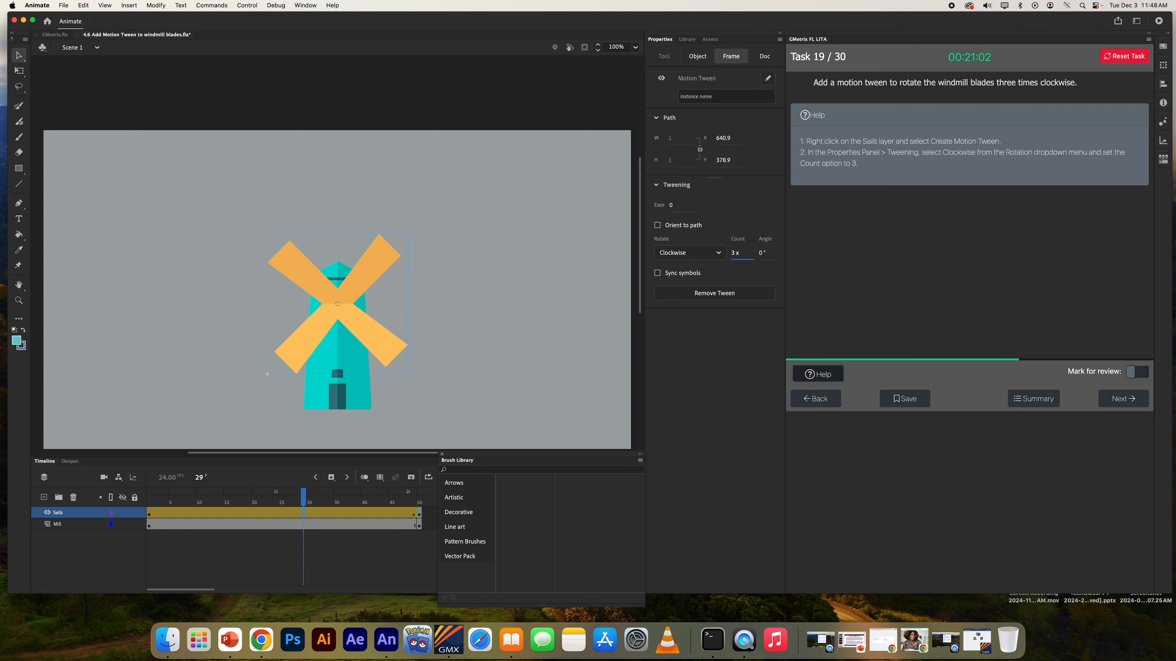
# Step: Play the windmill animation from frame 1 and submit Task 19, continuing to Task 20 with its help shown
pyautogui.moveTo(246, 497); pyautogui.dragTo(74, 498)
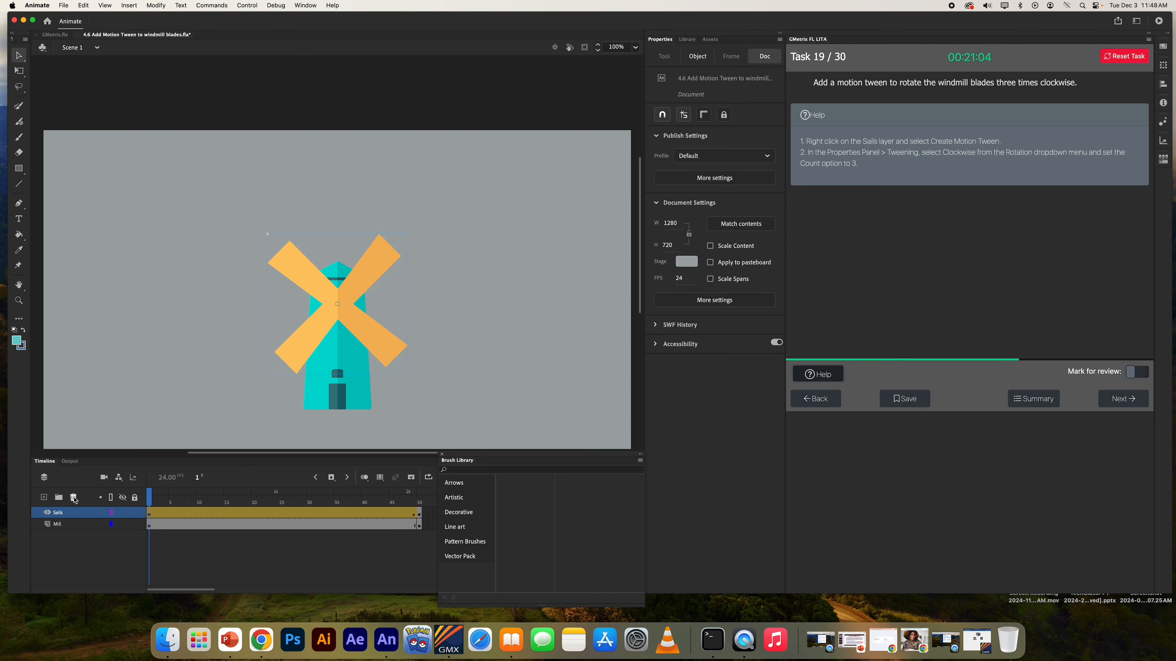
pyautogui.press('Return')
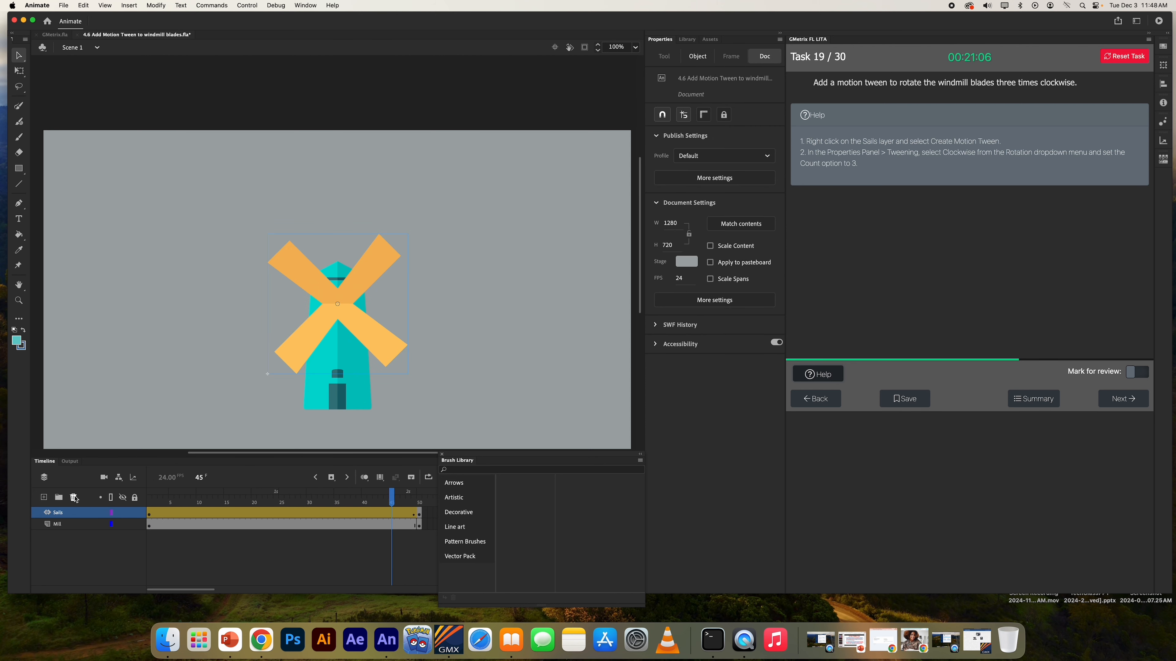
pyautogui.click(1132, 401)
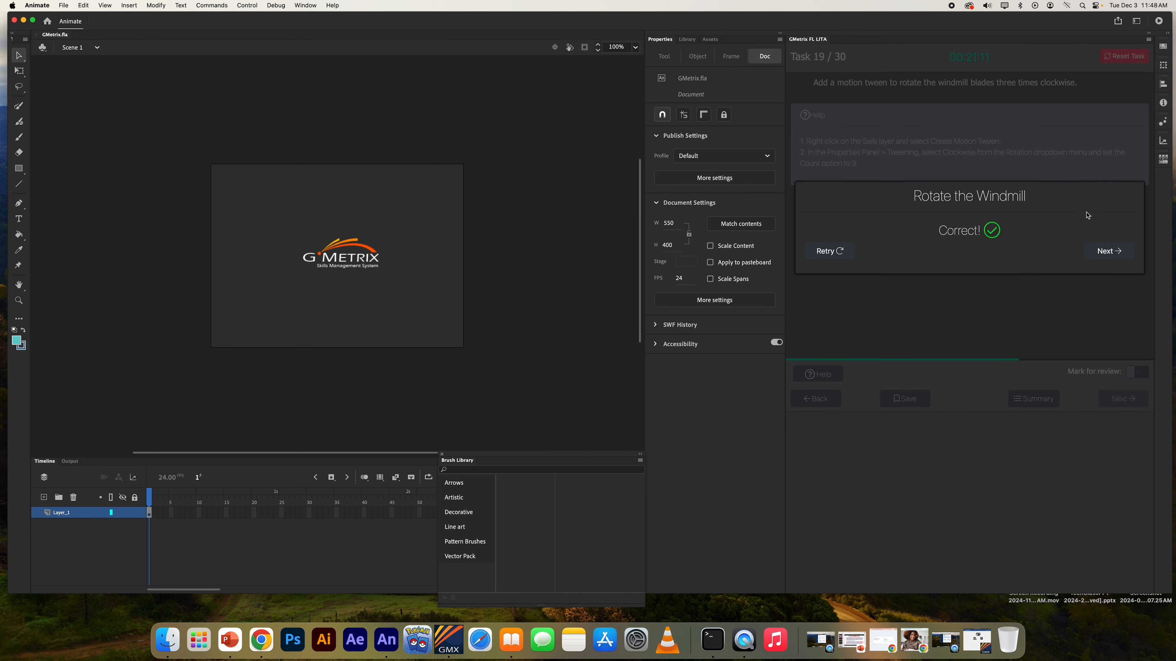
pyautogui.click(1115, 254)
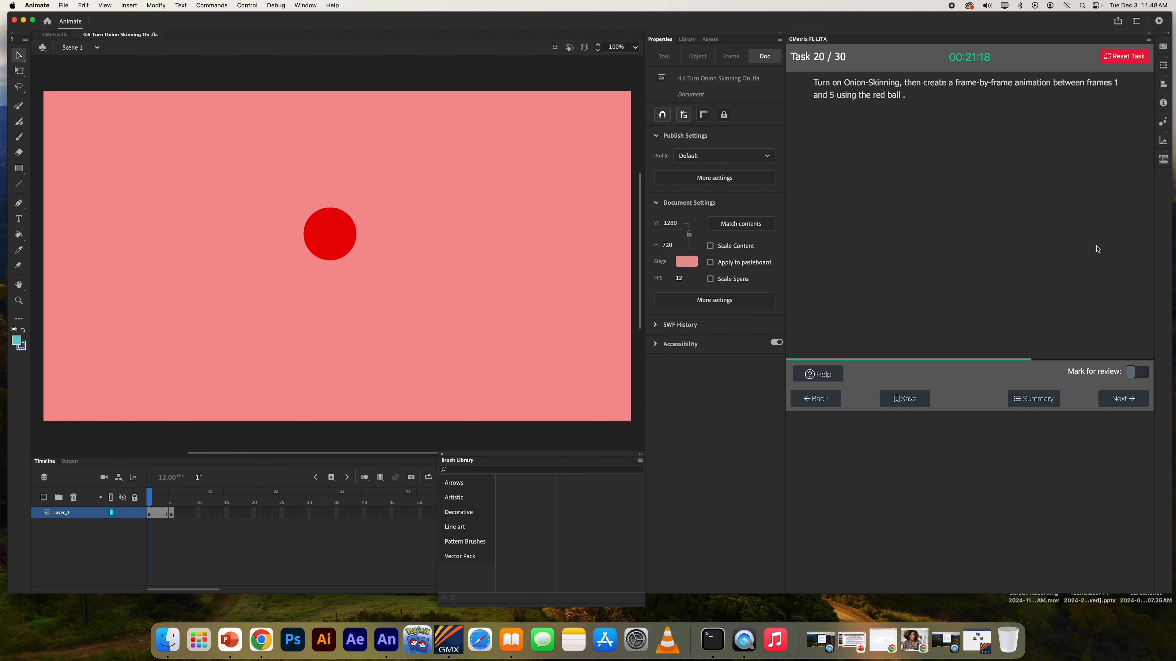
pyautogui.click(818, 374)
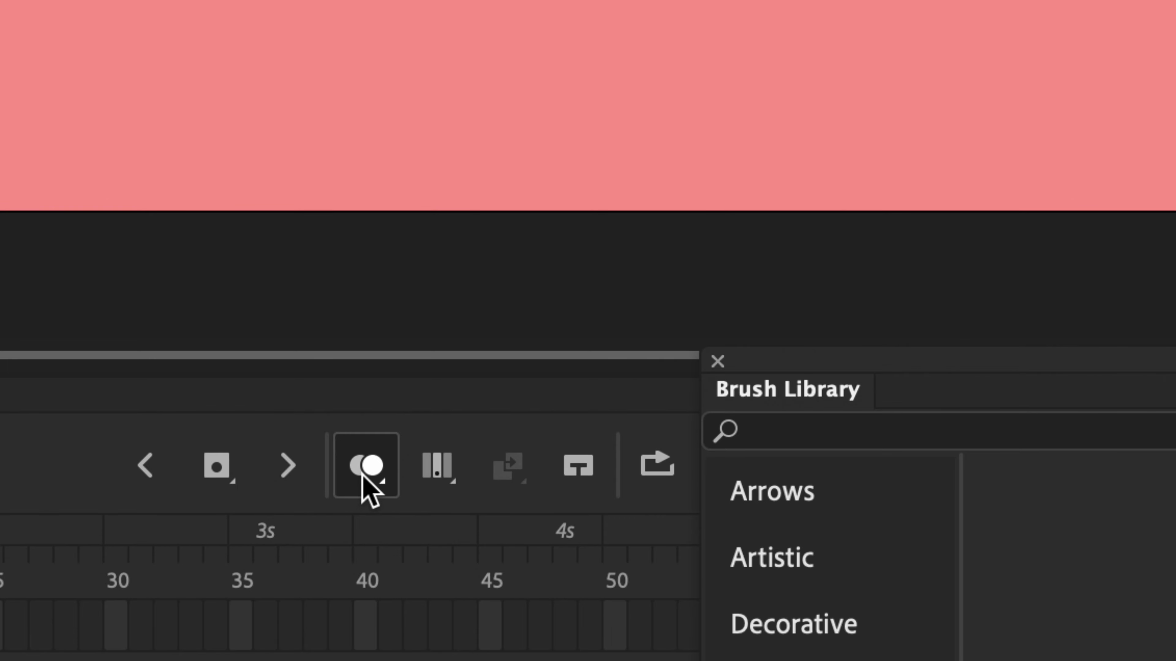
# Step: Try submitting Task 20 with onion skinning on and the red ball on frame 5 moved right to about X 1066, Y 255
pyautogui.click(363, 476)
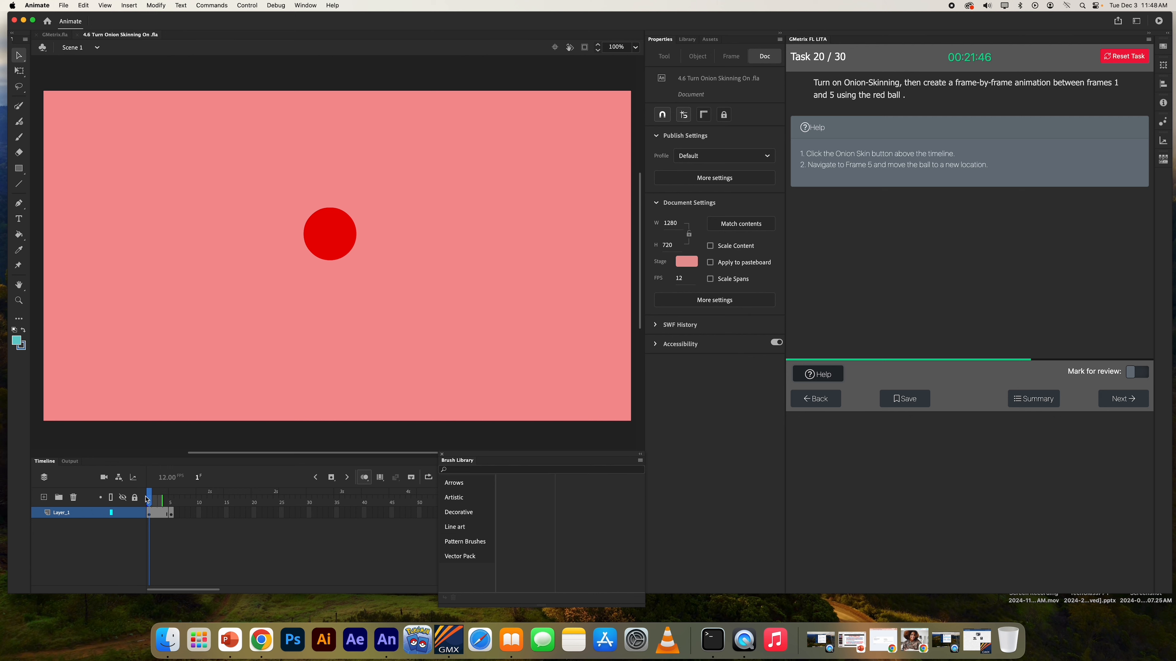
pyautogui.moveTo(148, 500); pyautogui.dragTo(174, 500)
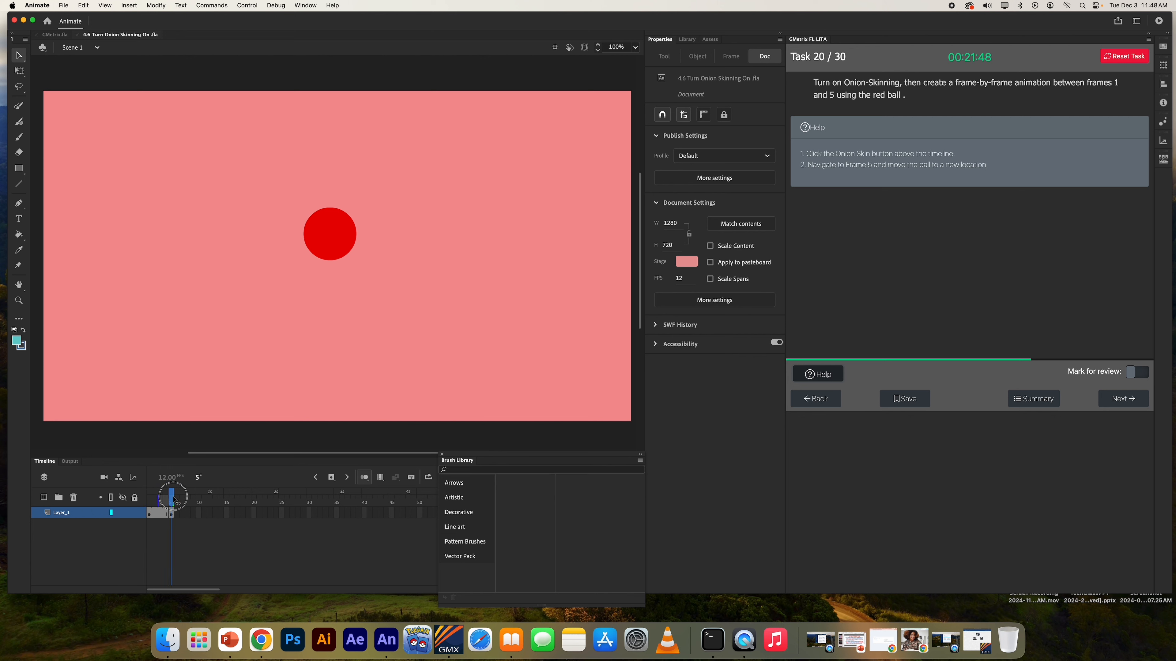
pyautogui.moveTo(320, 249); pyautogui.dragTo(548, 248)
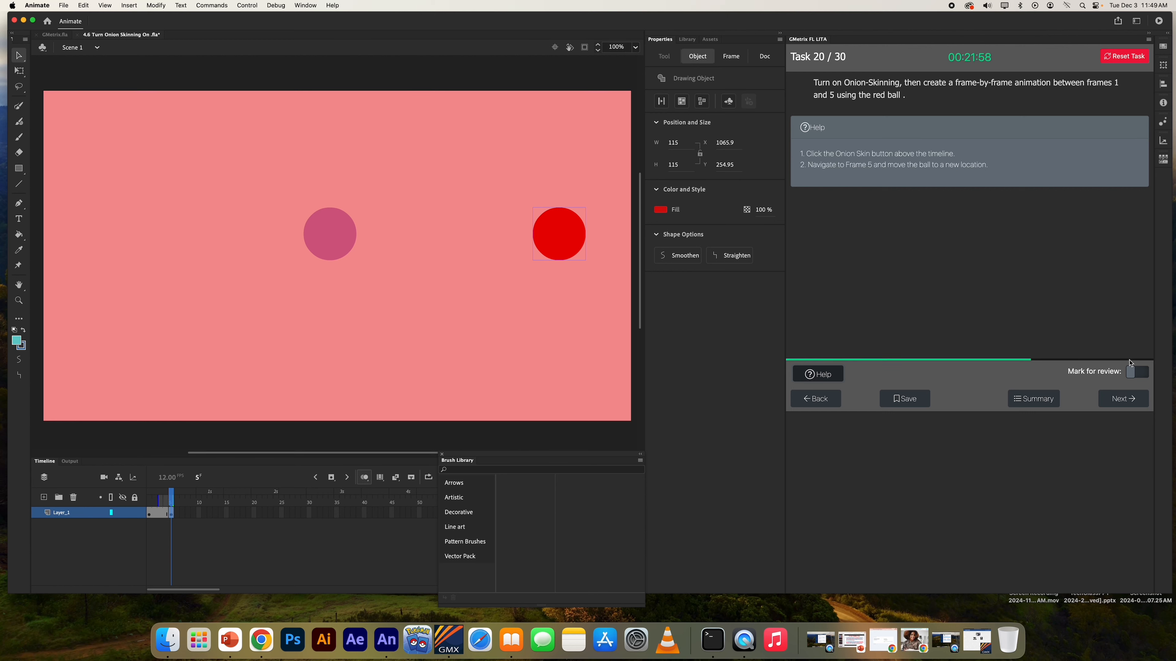
pyautogui.click(1122, 398)
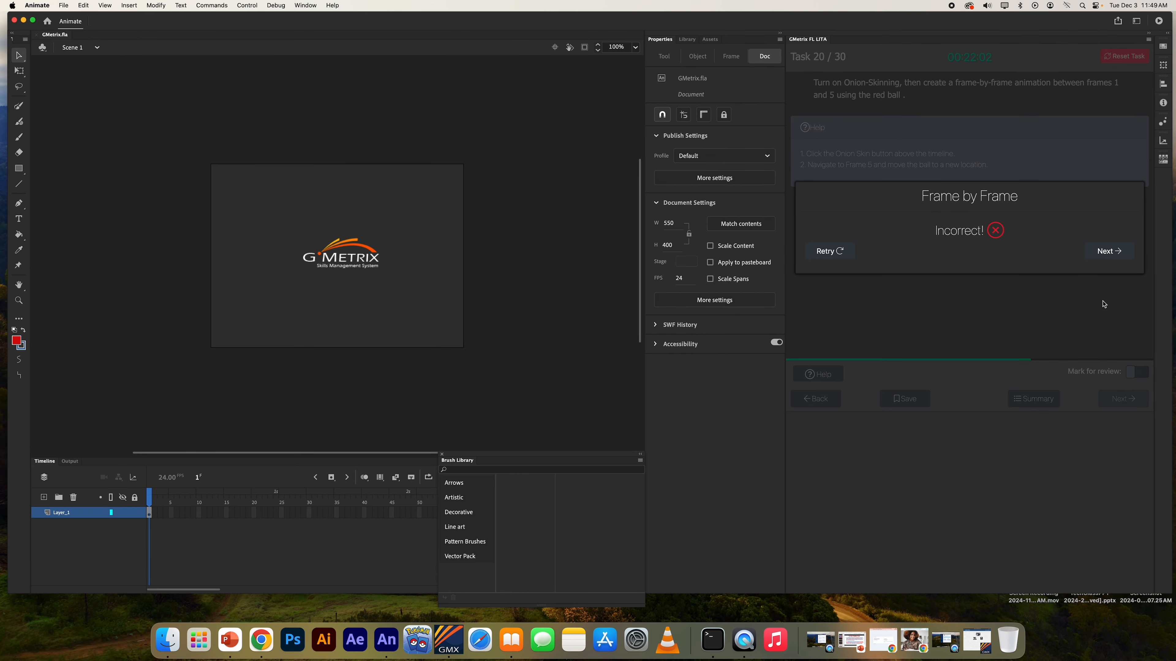
# Step: Retry Task 20 with onion skinning on and shift the red ball on frame 5 toward the stage's right edge
pyautogui.click(835, 256)
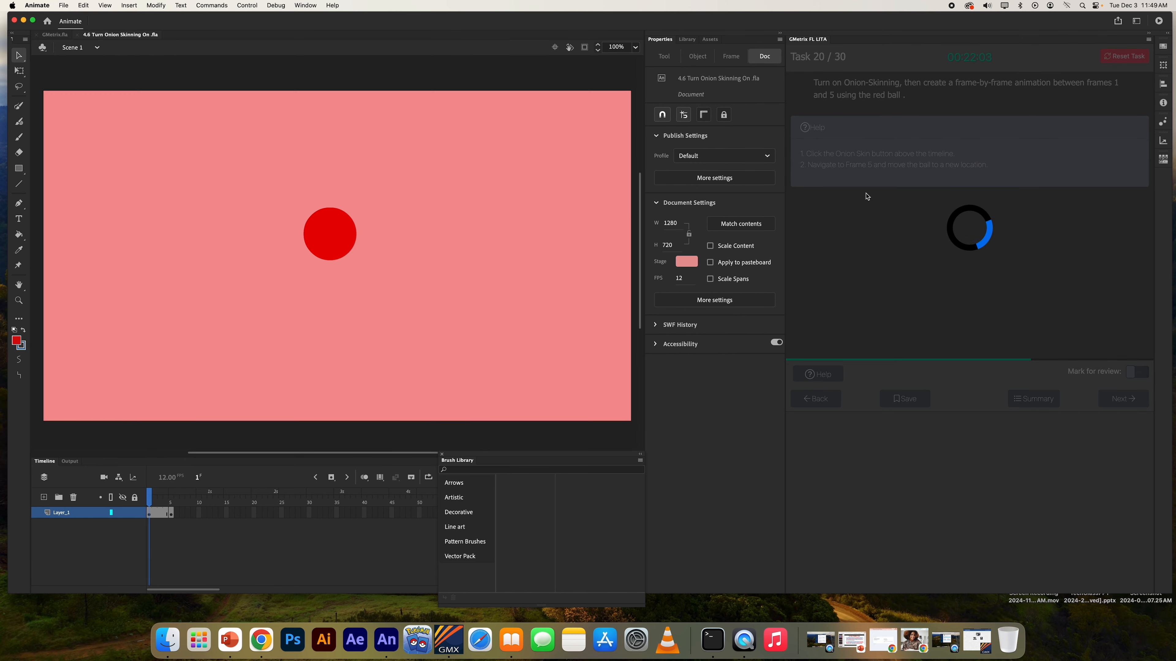
pyautogui.click(364, 477)
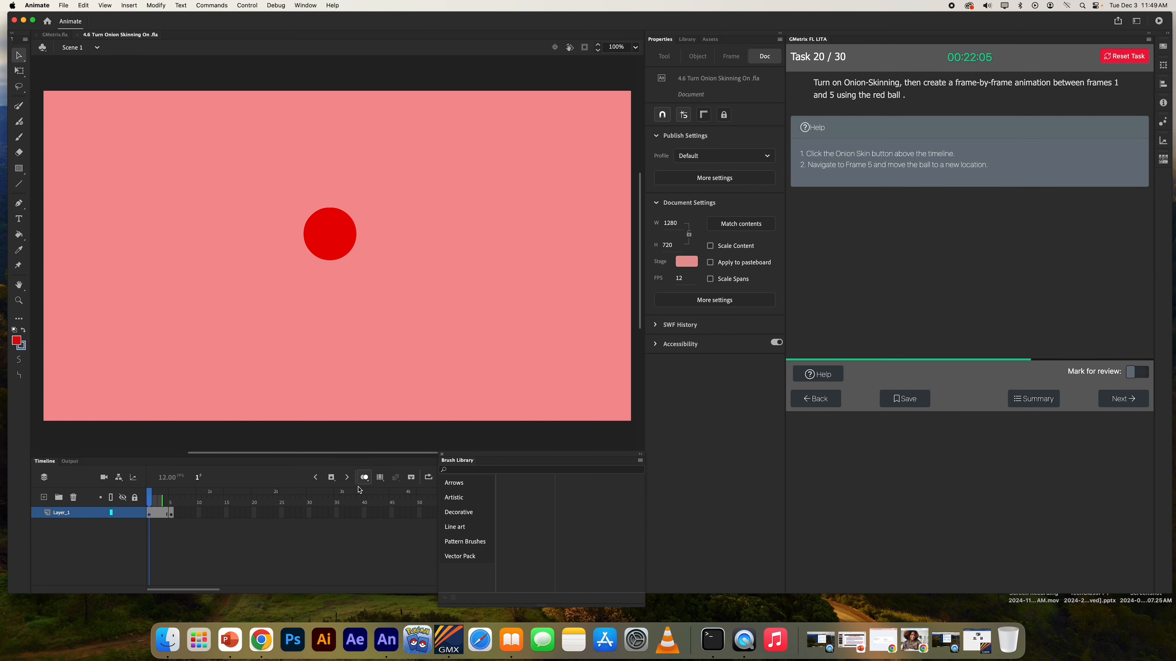
pyautogui.moveTo(149, 491); pyautogui.dragTo(171, 491)
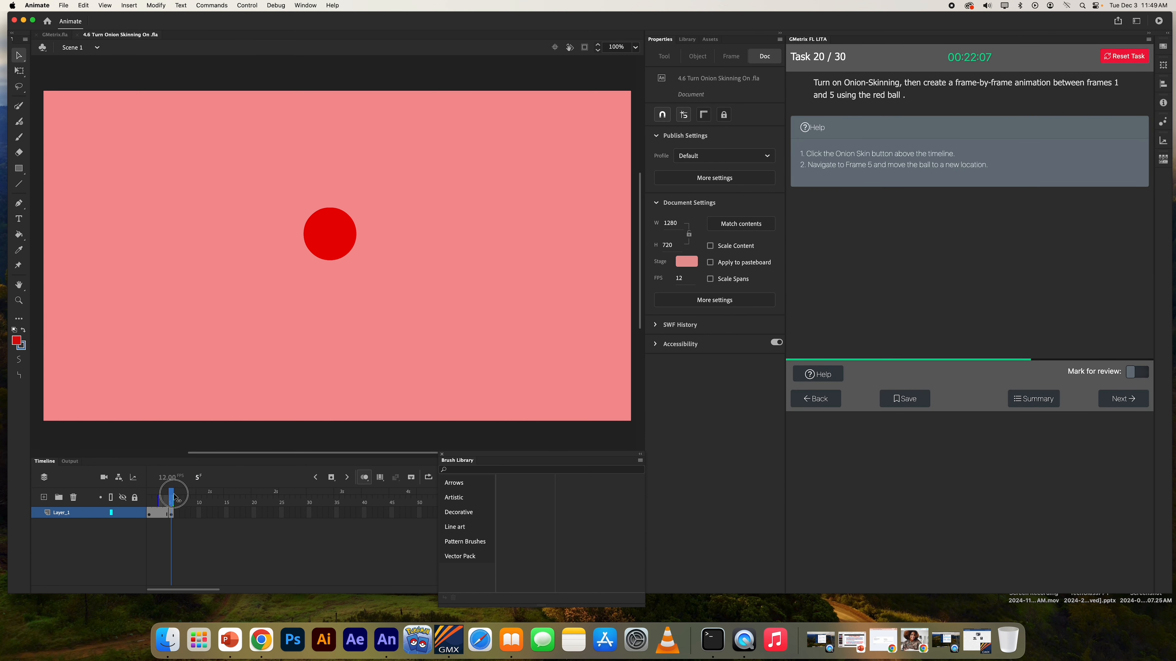
pyautogui.moveTo(333, 250)
pyautogui.mouseDown()
pyautogui.moveTo(403, 239)
pyautogui.moveTo(576, 245)
pyautogui.mouseUp()
# Step: Move the red ball on frame 2 up and to the right, to about X 675, Y 142
pyautogui.moveTo(174, 497); pyautogui.dragTo(156, 497)
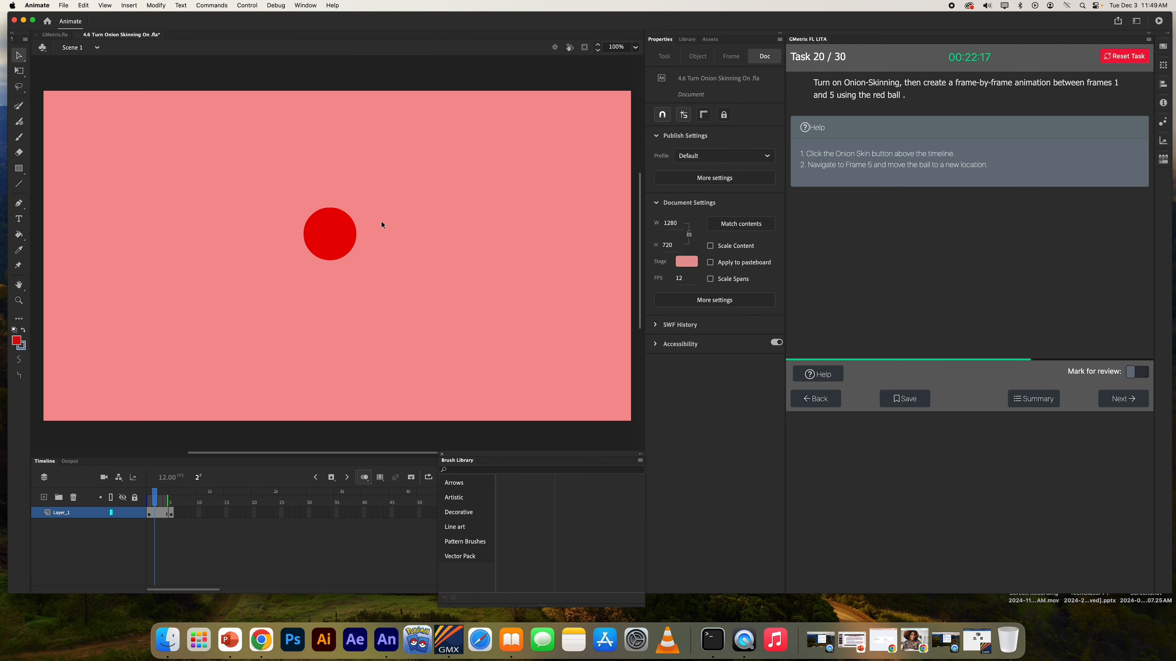
pyautogui.moveTo(337, 242); pyautogui.dragTo(386, 190)
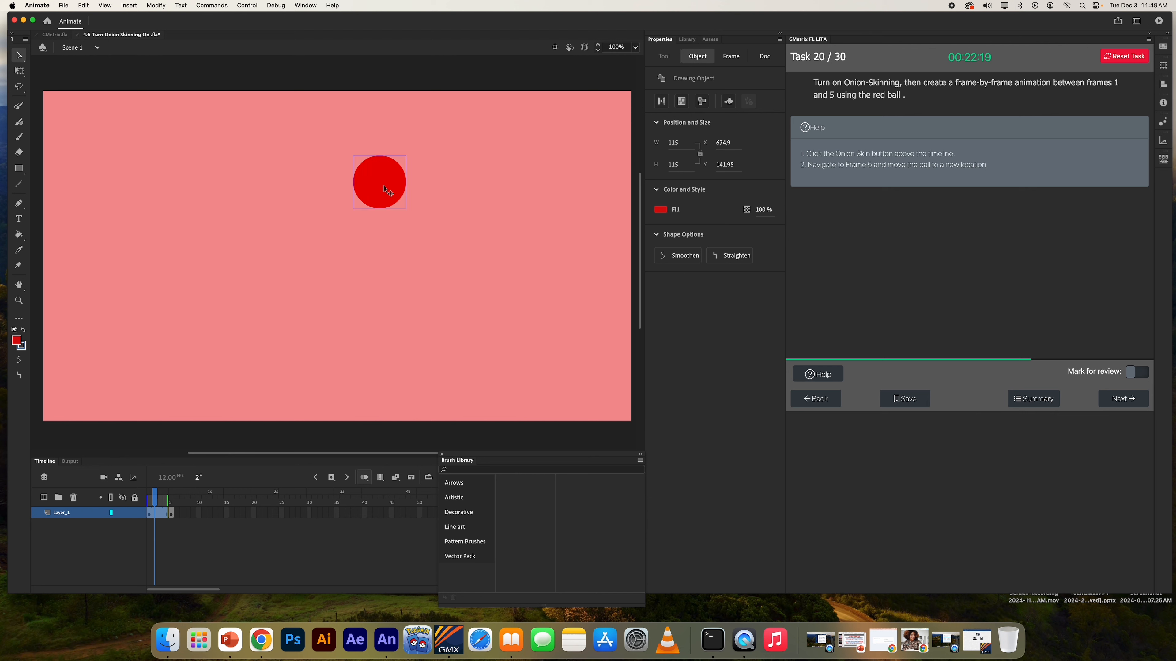
pyautogui.click(155, 513)
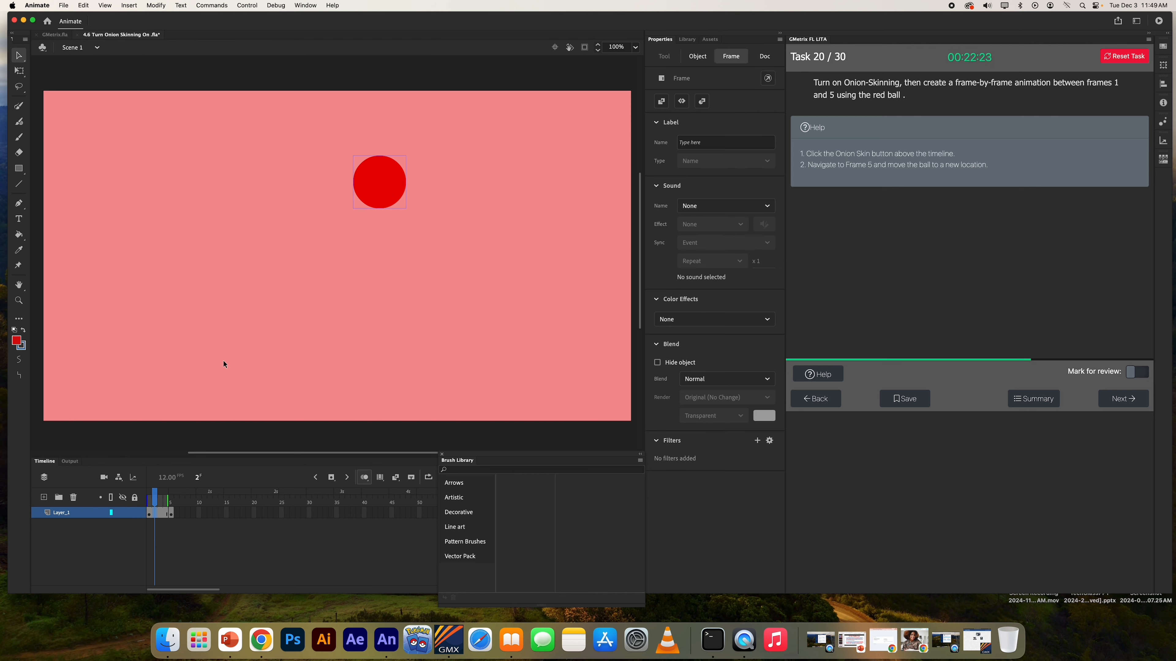
pyautogui.moveTo(155, 495); pyautogui.dragTo(135, 497)
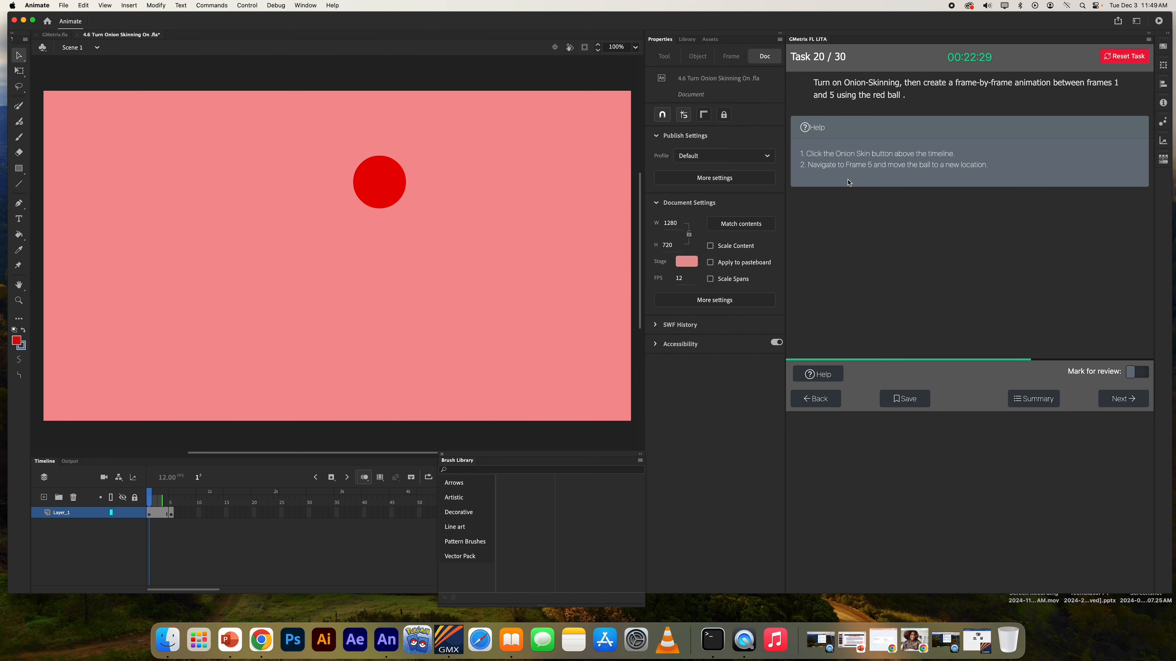
# Step: Move the red ball on frame 1 to the stage's left side and play the animation from frame 1
pyautogui.click(171, 514)
pyautogui.moveTo(162, 492); pyautogui.dragTo(100, 504)
pyautogui.click(151, 514)
pyautogui.moveTo(384, 189)
pyautogui.mouseDown()
pyautogui.moveTo(273, 267)
pyautogui.moveTo(189, 252)
pyautogui.moveTo(173, 263)
pyautogui.mouseUp()
pyautogui.moveTo(149, 502); pyautogui.dragTo(112, 500)
pyautogui.press('Return')
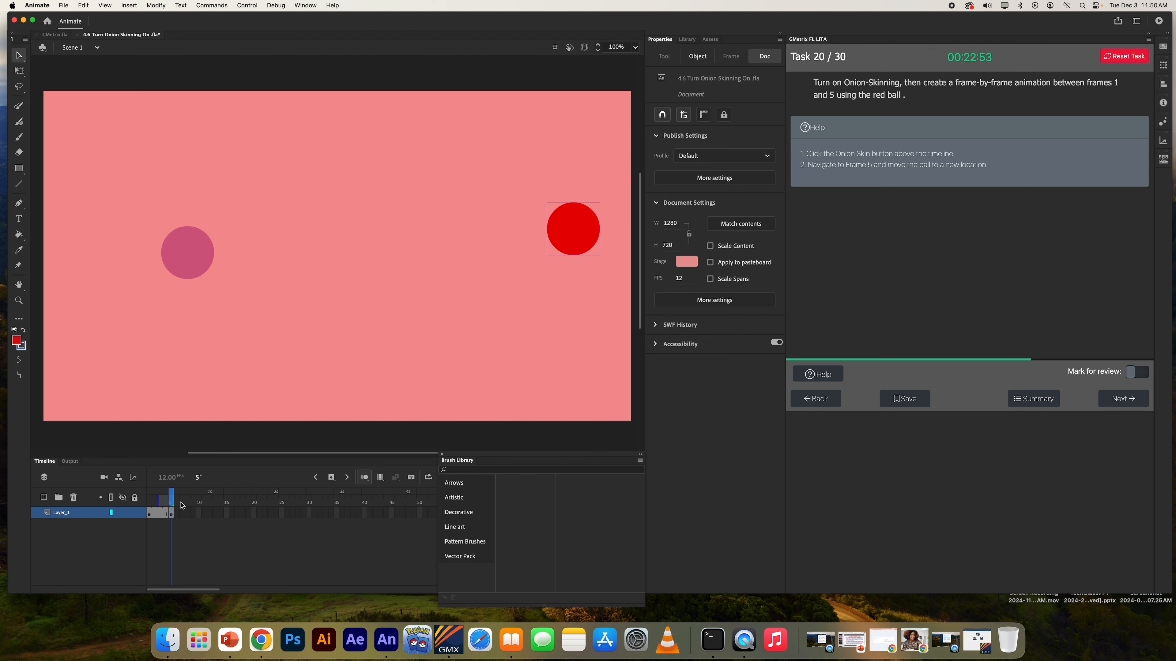
# Step: Move the red ball on frame 5 down to about X 1080, Y 459
pyautogui.click(171, 513)
pyautogui.hscroll(3, 497, 308)
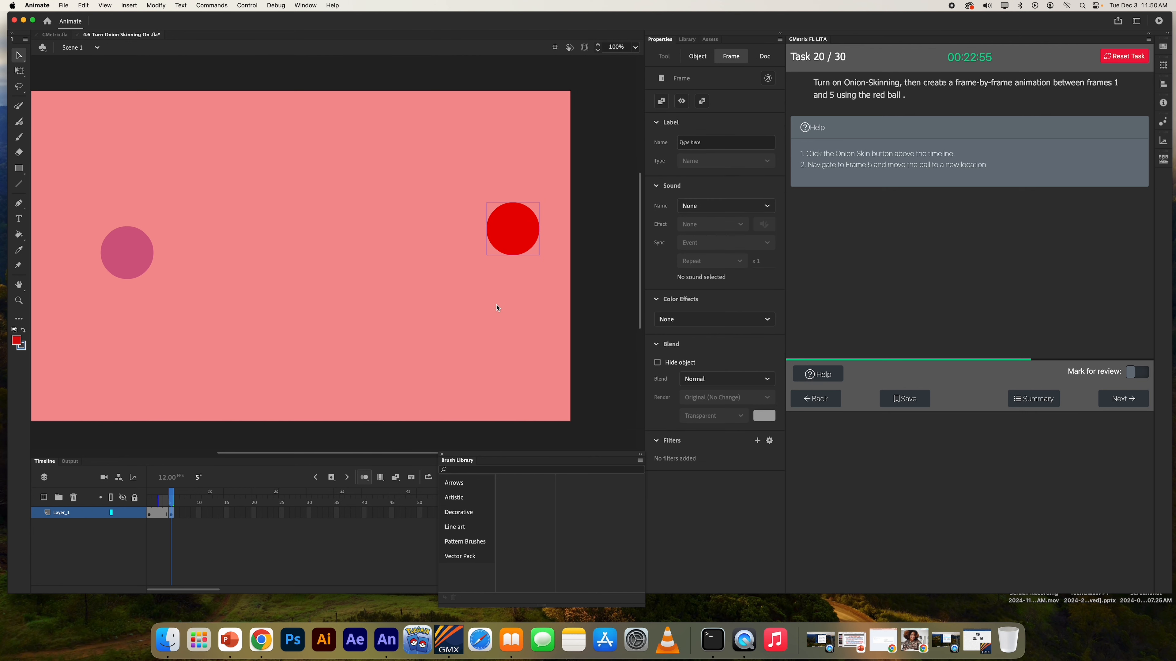
pyautogui.moveTo(523, 246); pyautogui.dragTo(515, 346)
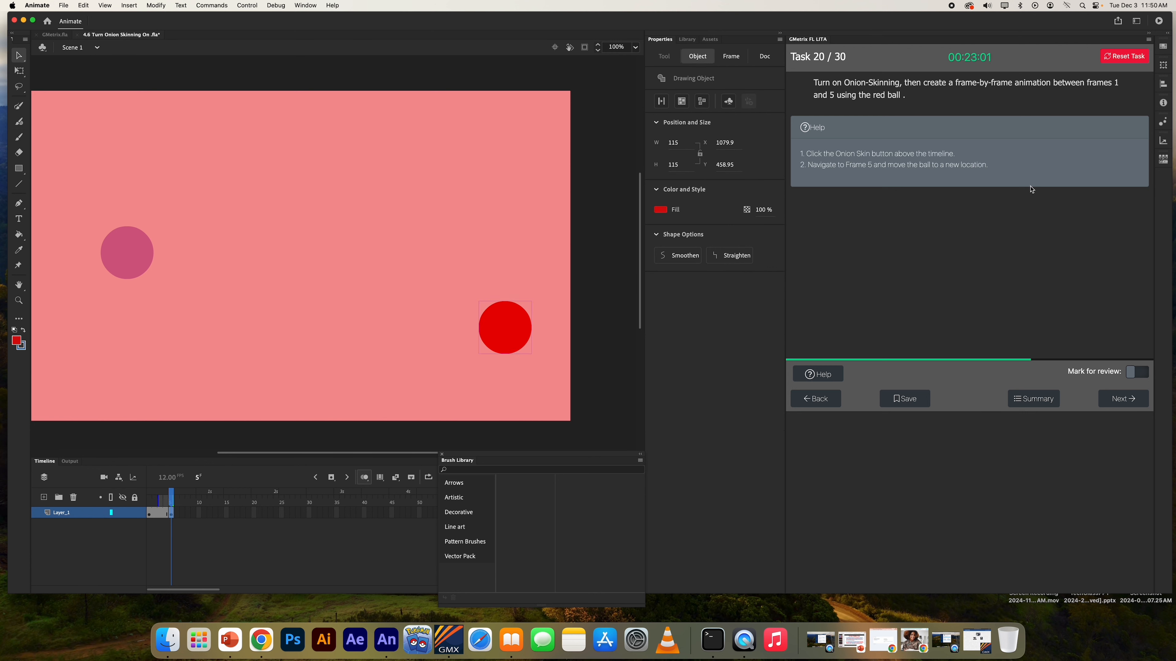
# Step: Reset Task 20 and try submitting it with onion skinning on and the frame 5 ball moved right to about X 1053, Y 255
pyautogui.click(1124, 56)
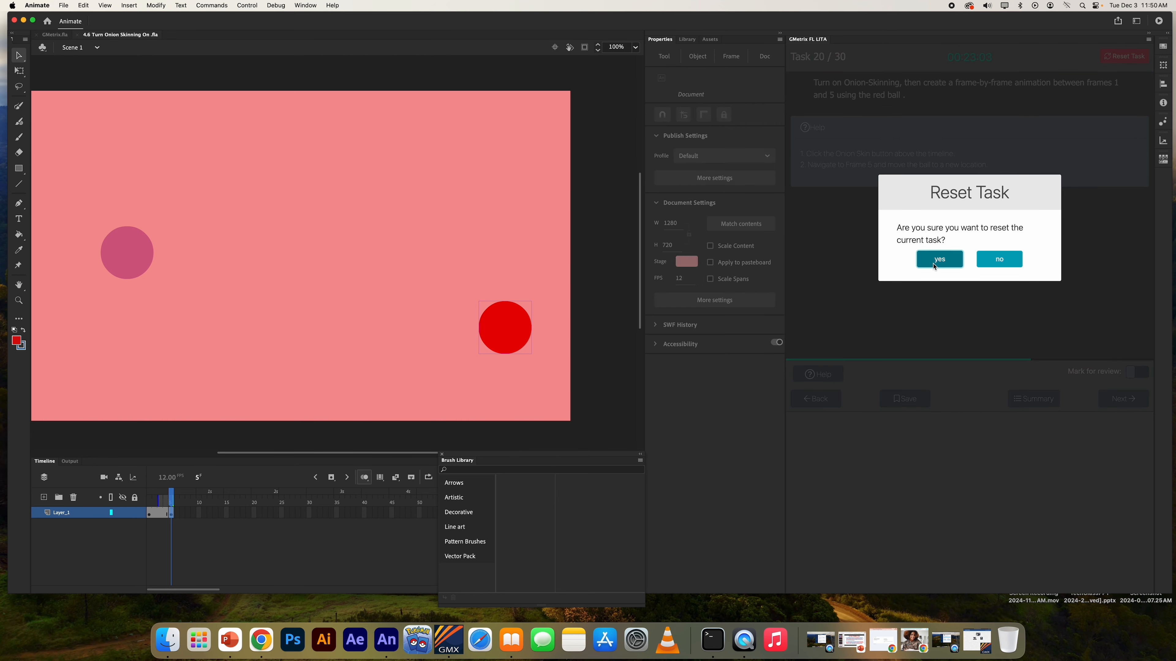
pyautogui.click(932, 264)
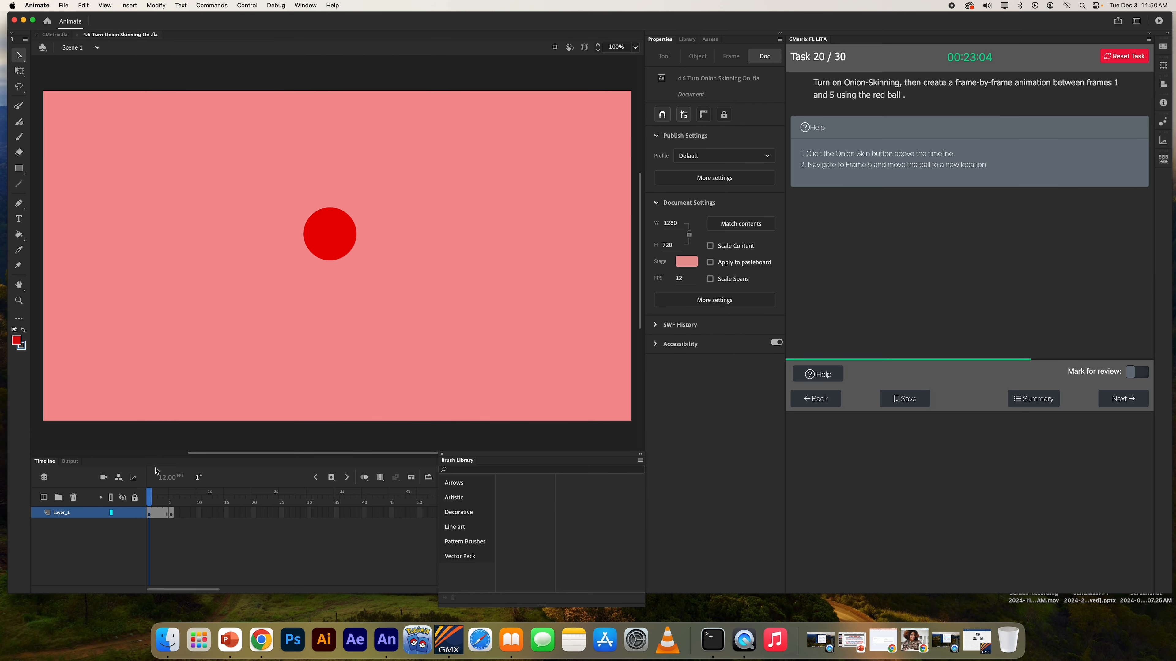
pyautogui.click(365, 479)
pyautogui.click(171, 500)
pyautogui.moveTo(328, 225); pyautogui.dragTo(554, 236)
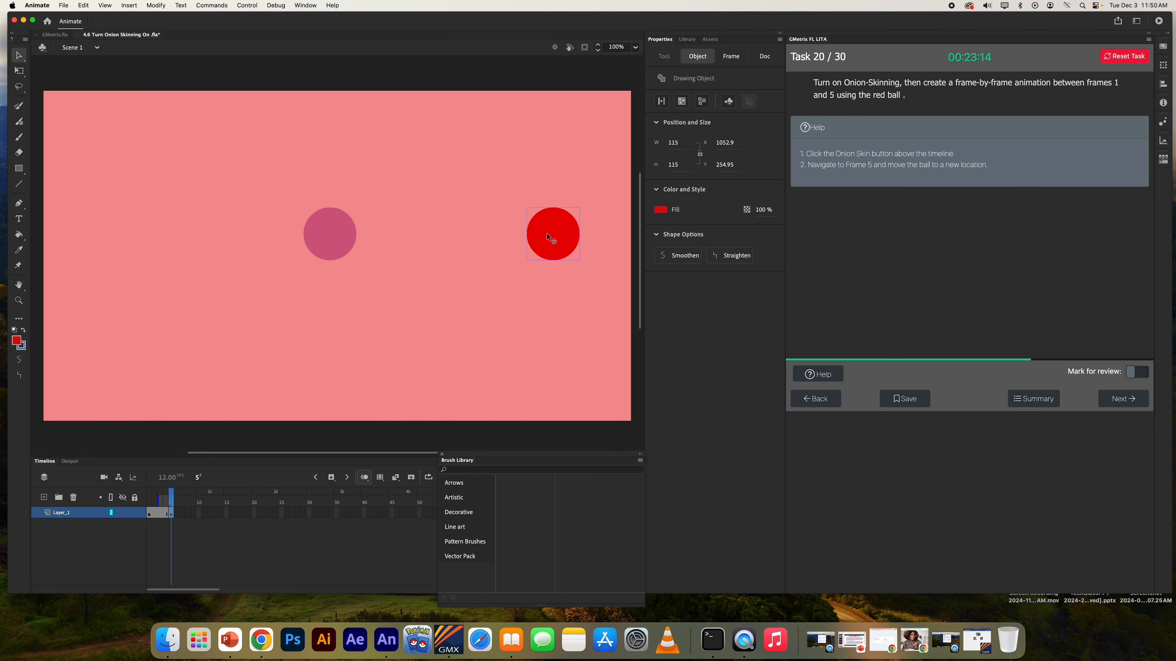
pyautogui.click(1118, 406)
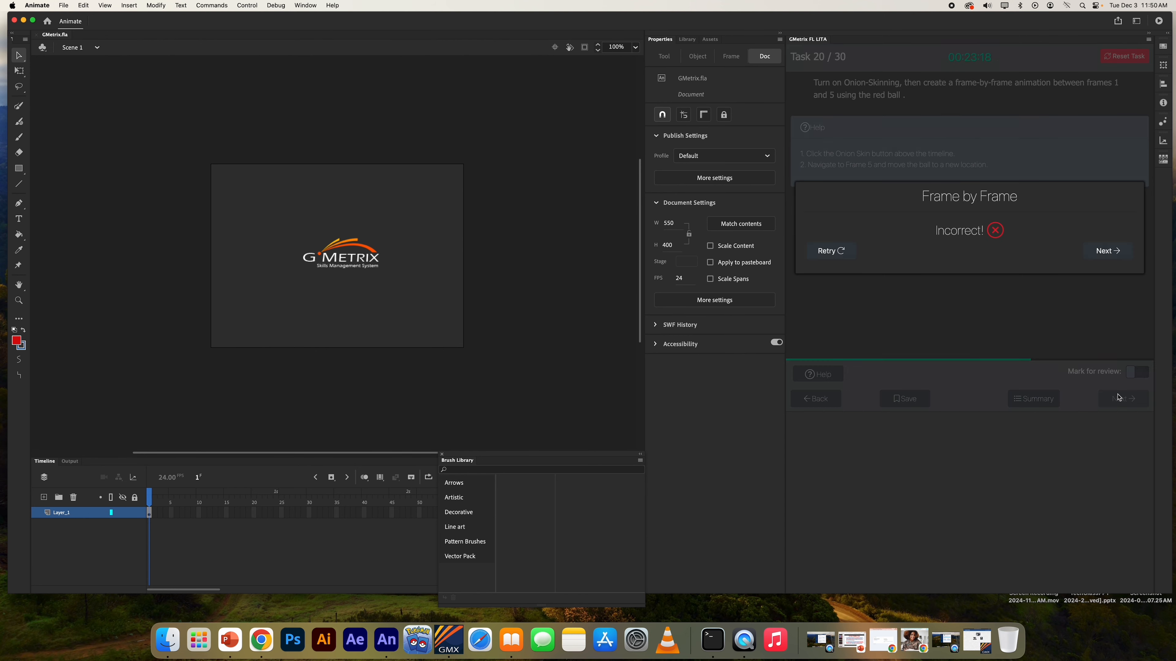
# Step: Retry Task 20 by turning on onion skinning at frame 5 and moving the red ball right, then submit it and continue to Task 21
pyautogui.click(828, 251)
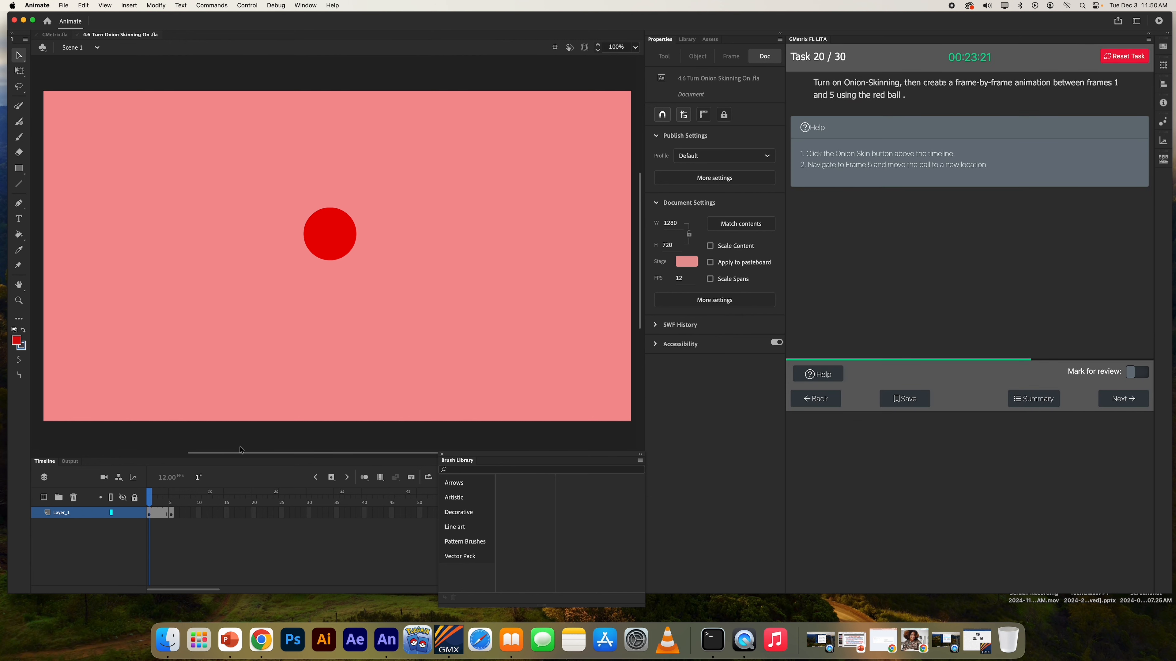
pyautogui.moveTo(150, 496); pyautogui.dragTo(174, 498)
pyautogui.click(364, 477)
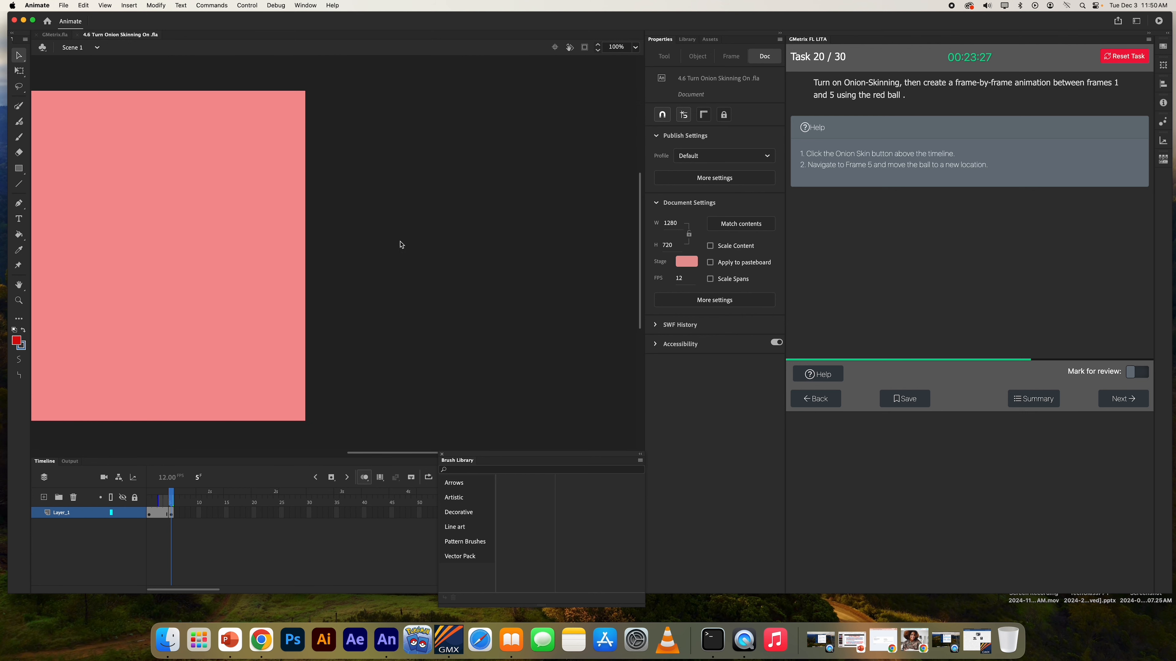
pyautogui.moveTo(332, 234); pyautogui.dragTo(654, 232)
pyautogui.click(1104, 402)
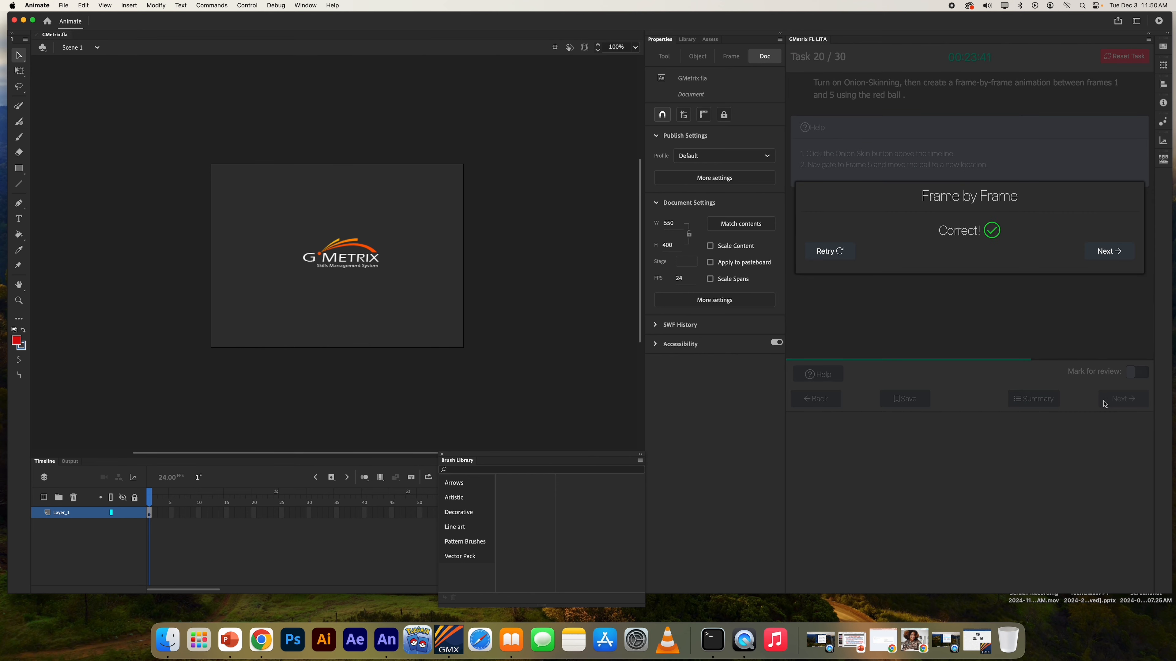
pyautogui.click(1100, 249)
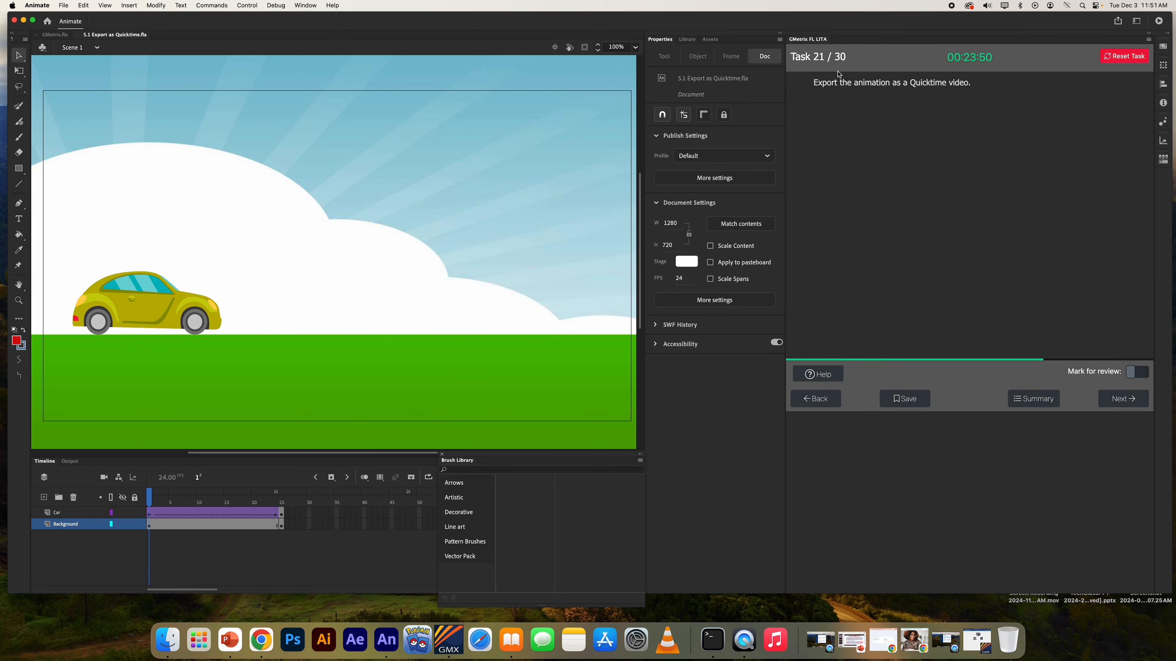
# Step: Show the help for Task 21 and set up a video export in QuickTime format with the Default (Animate) preset
pyautogui.moveTo(813, 82); pyautogui.dragTo(974, 87)
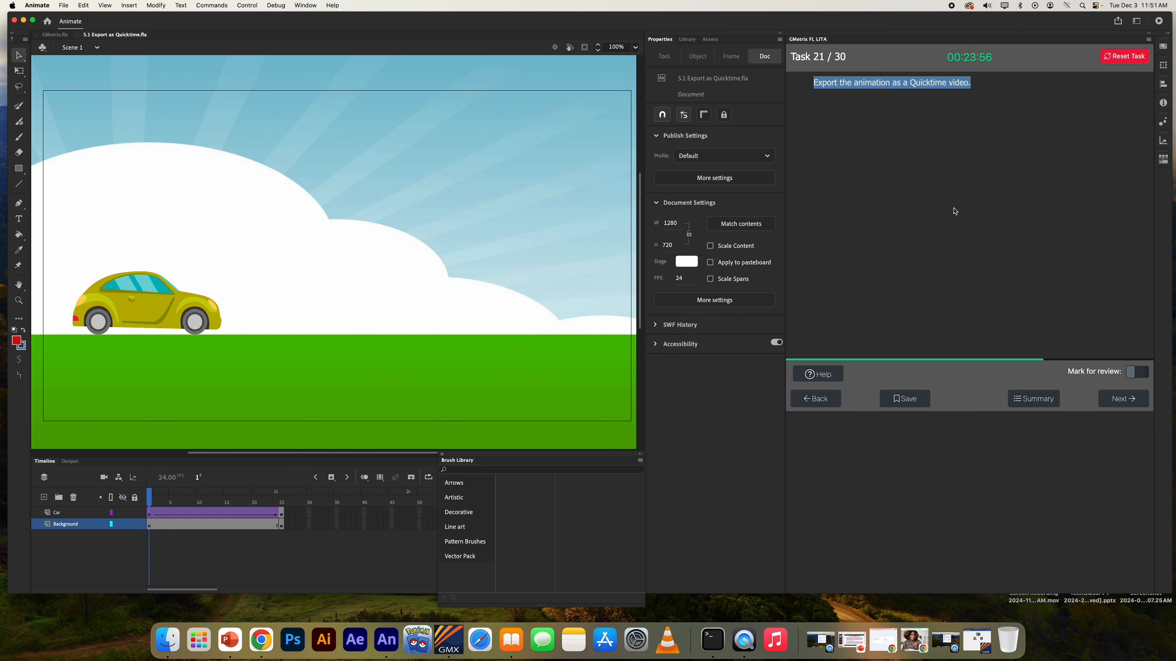
pyautogui.click(822, 374)
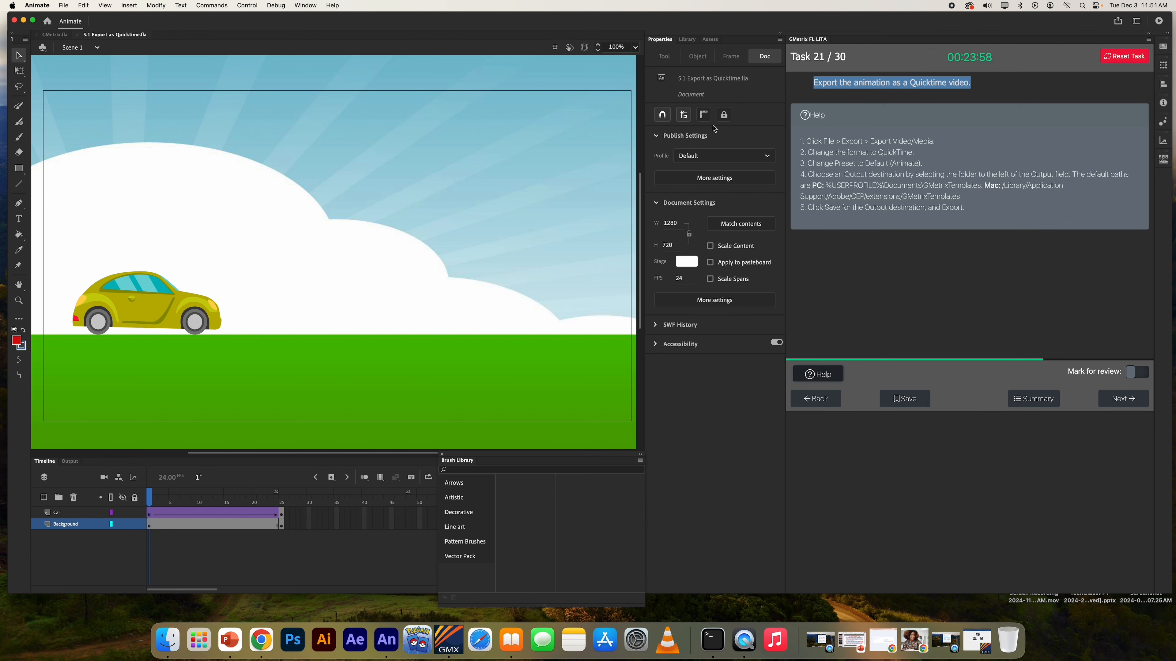
pyautogui.click(64, 6)
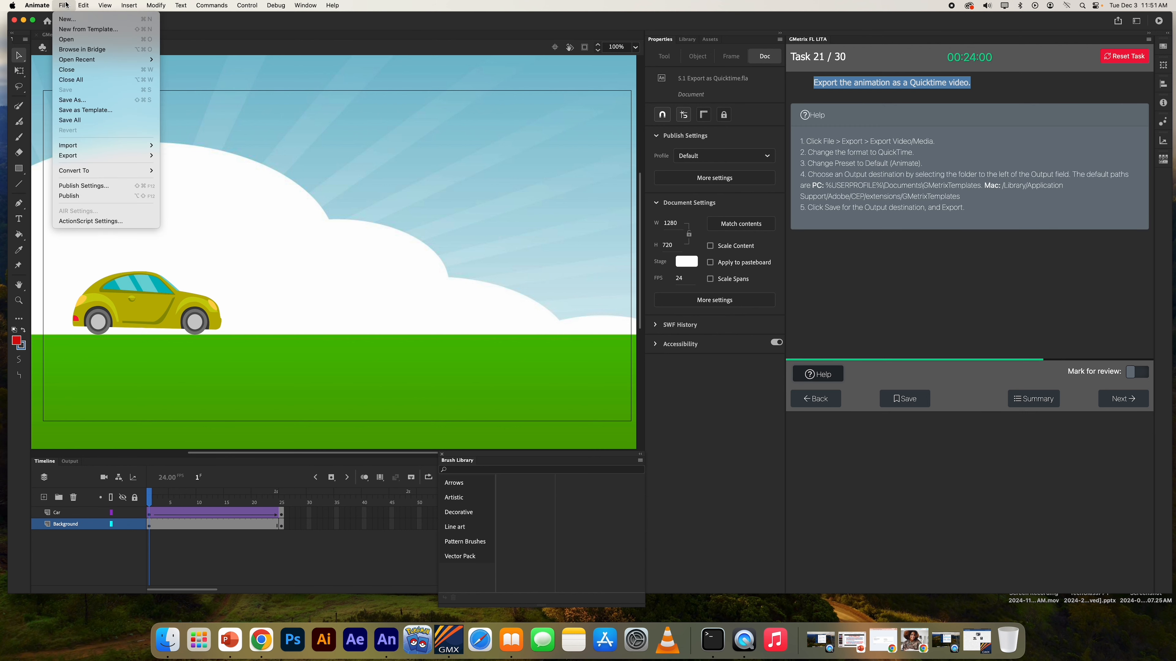
pyautogui.moveTo(82, 157)
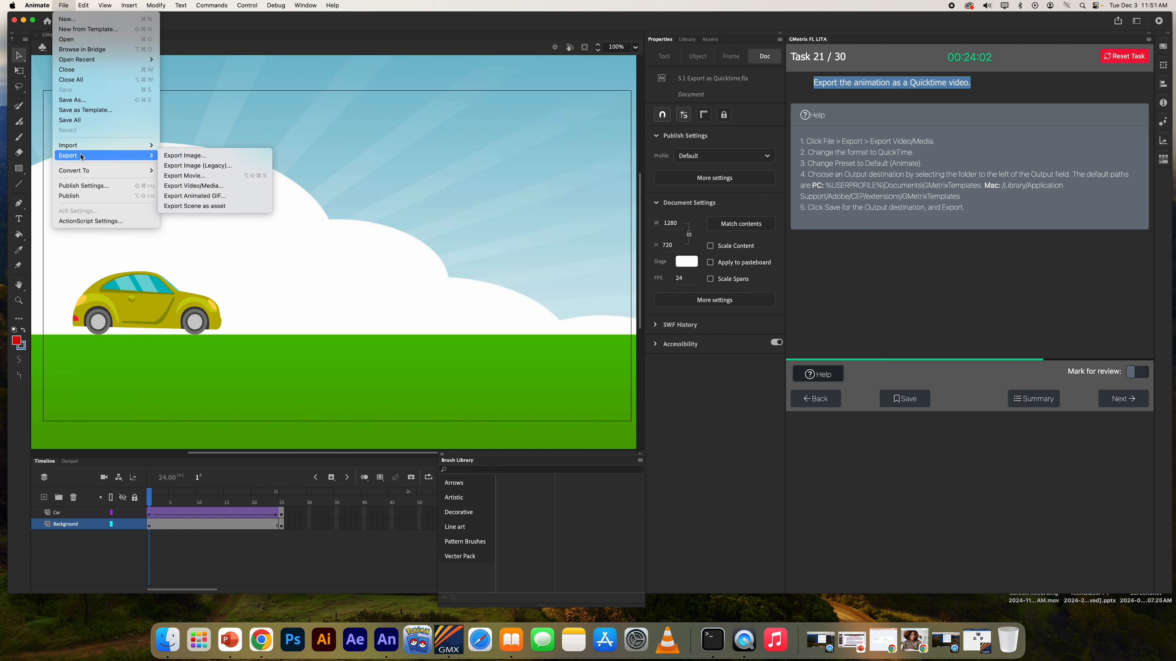
pyautogui.click(229, 186)
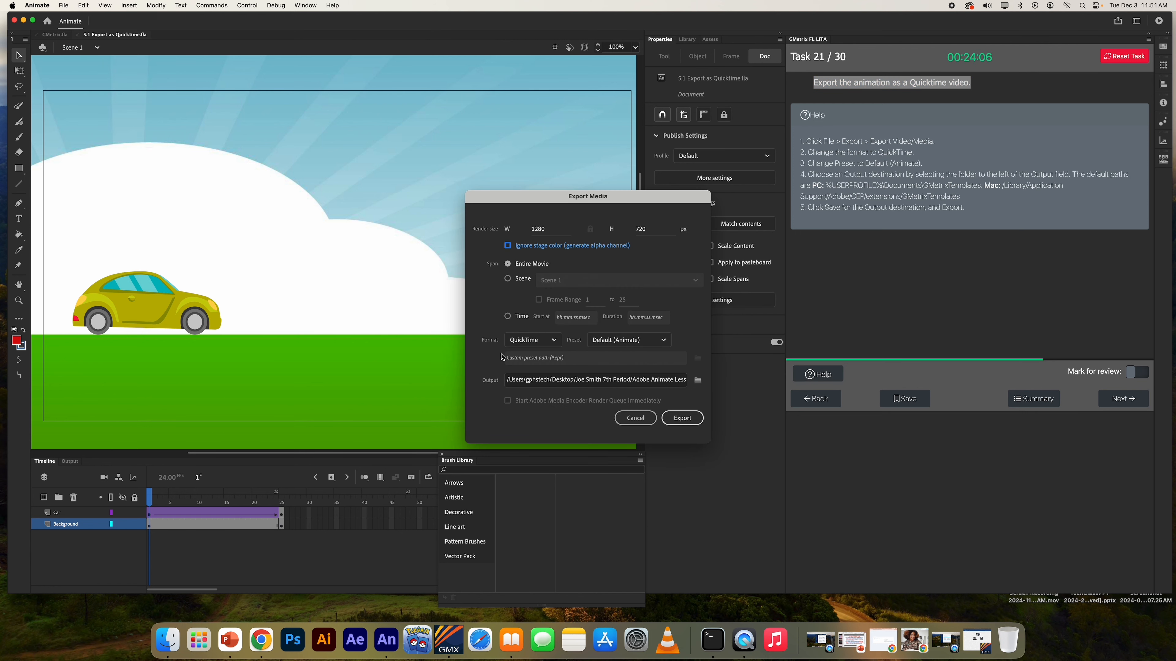
pyautogui.click(526, 345)
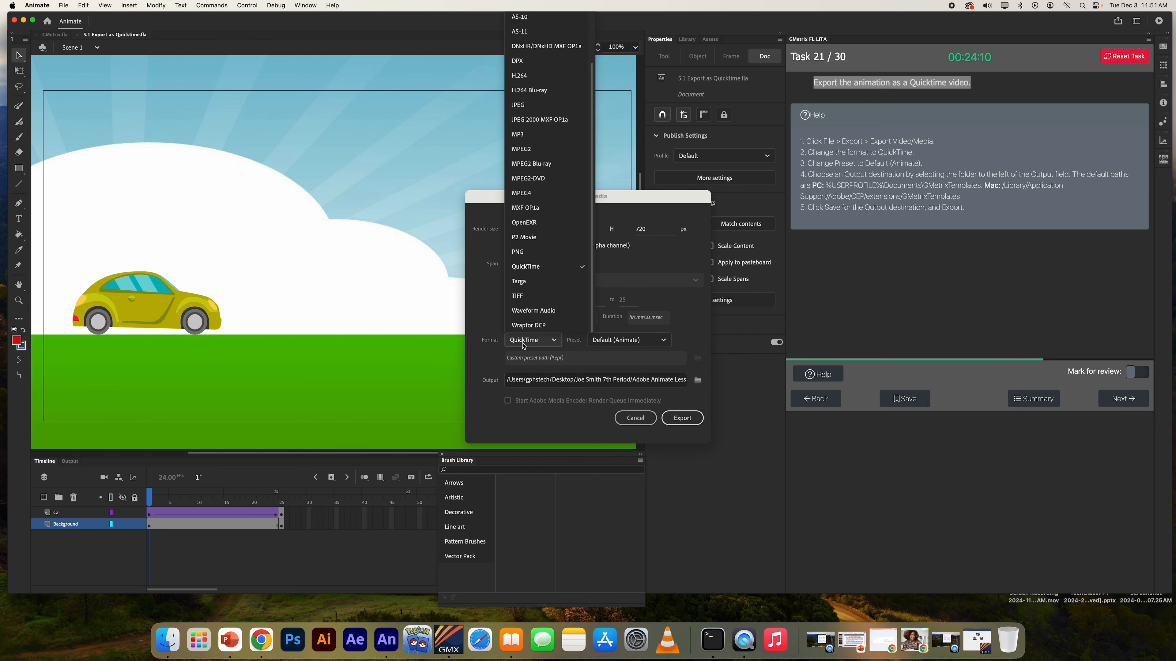
pyautogui.click(523, 346)
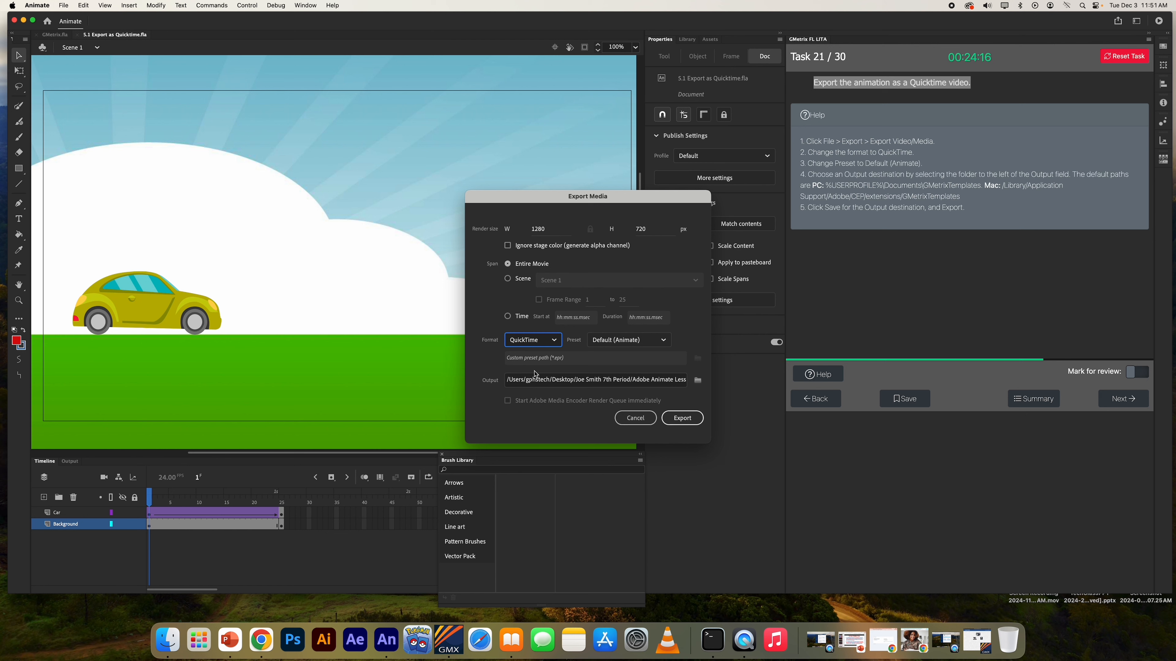
# Step: Set the output destination to /Library/Application Support/Adobe/CEP/extensions/GMetrixTemplates and export the QuickTime video
pyautogui.click(698, 381)
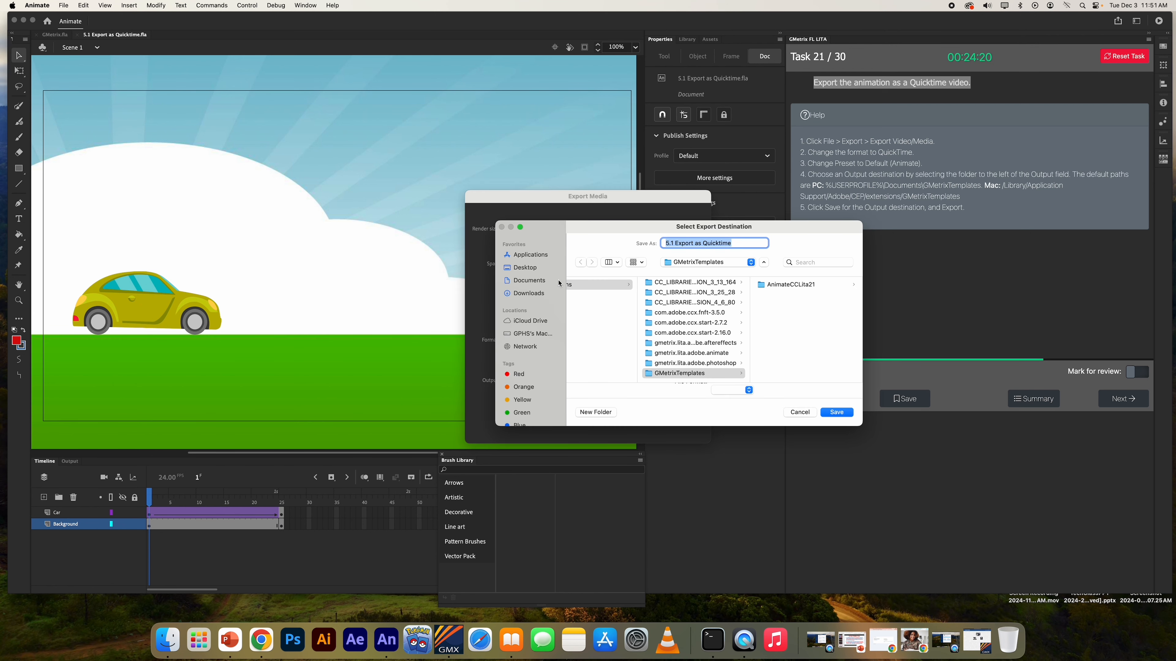
pyautogui.click(531, 334)
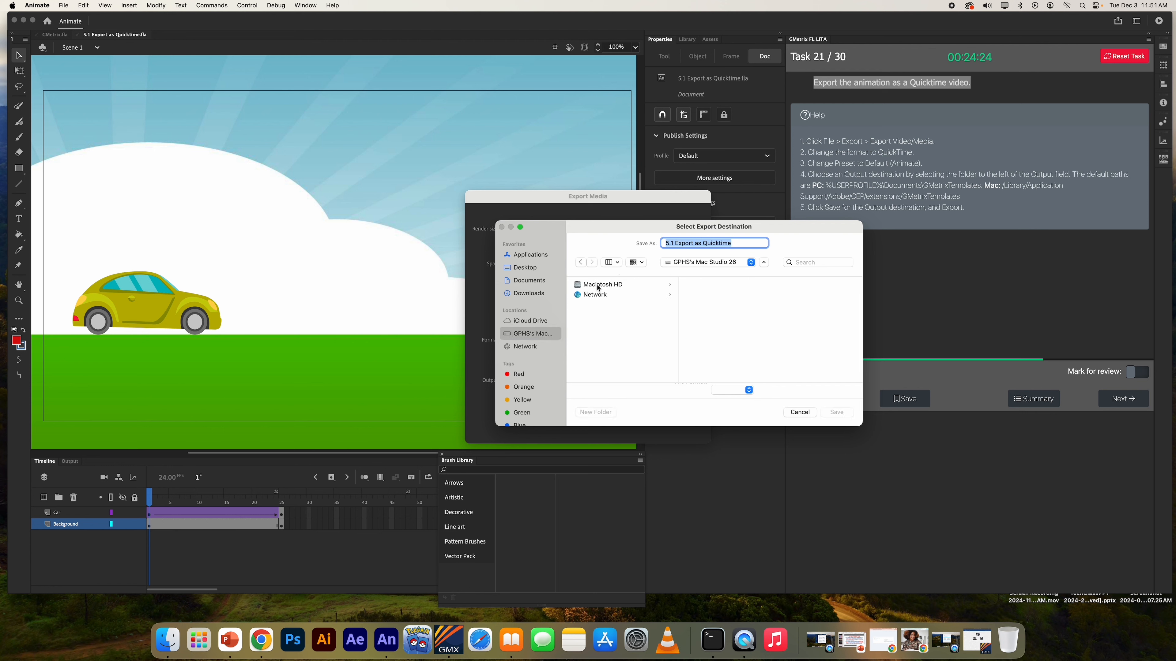
pyautogui.click(608, 286)
pyautogui.click(711, 295)
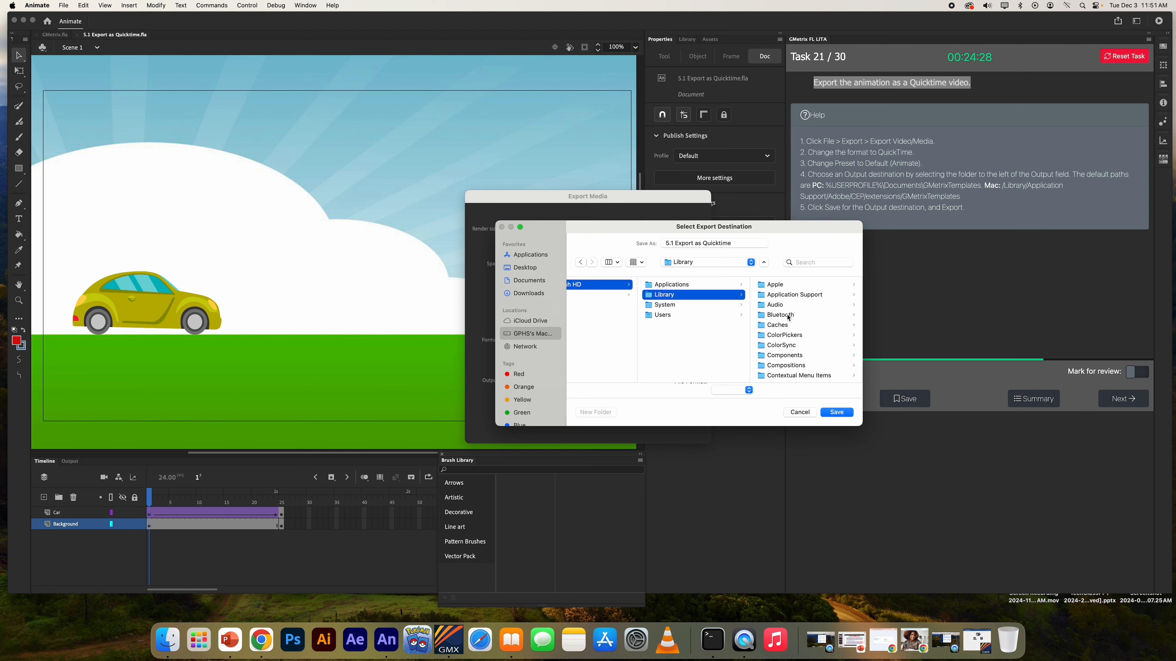
pyautogui.click(790, 295)
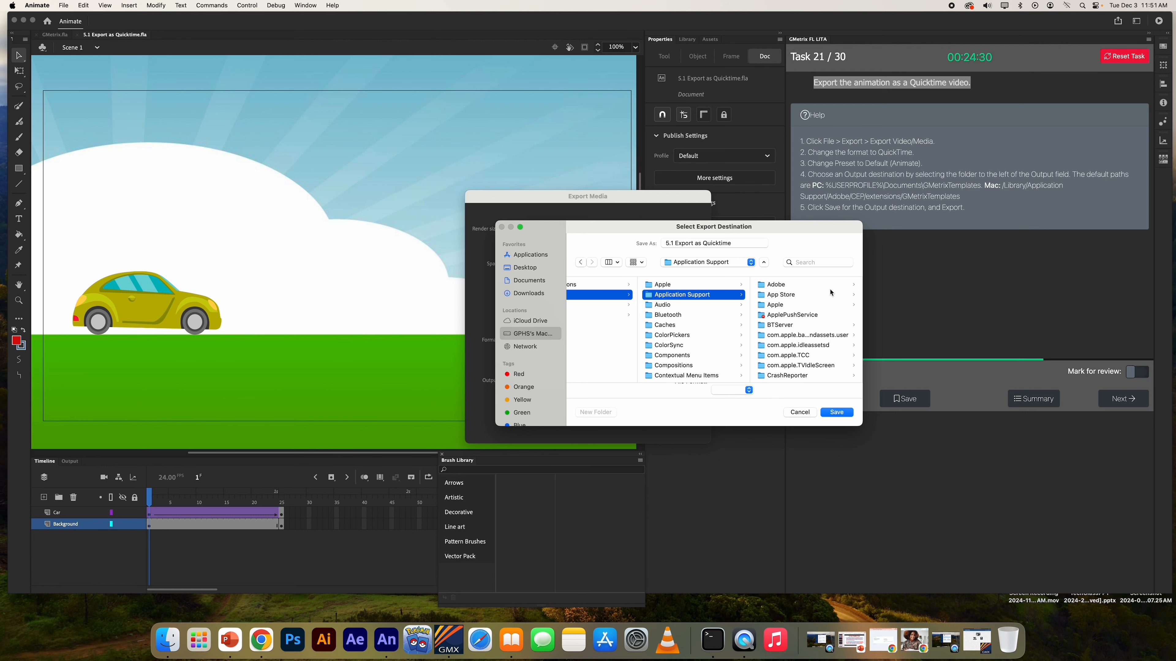
pyautogui.click(785, 285)
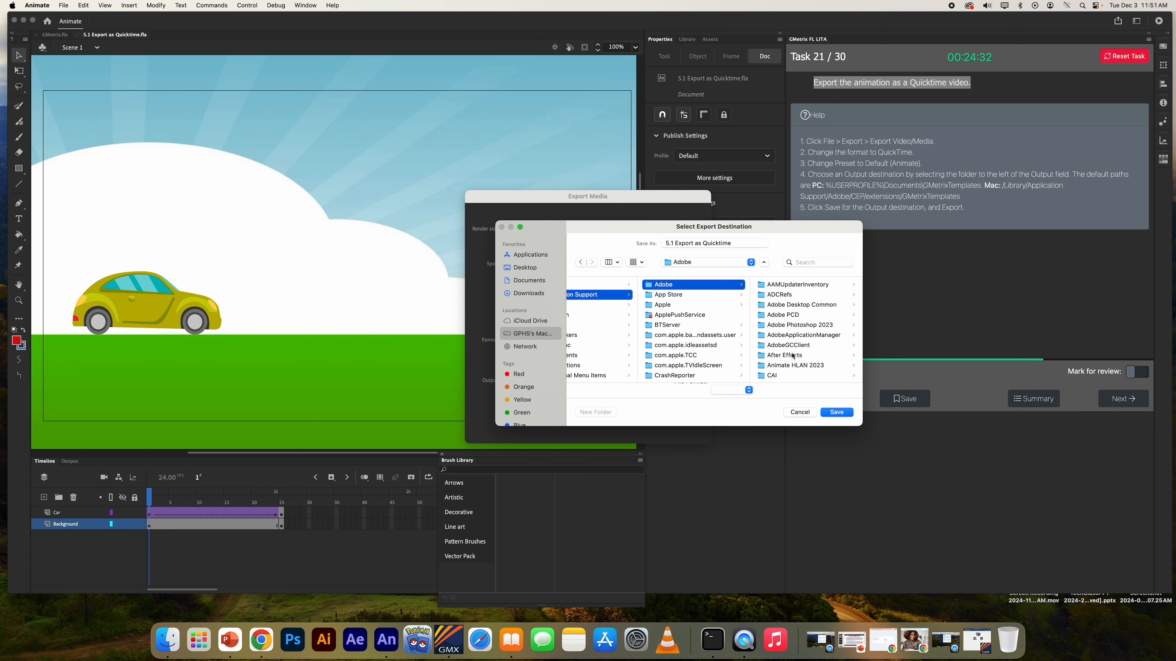
pyautogui.click(782, 333)
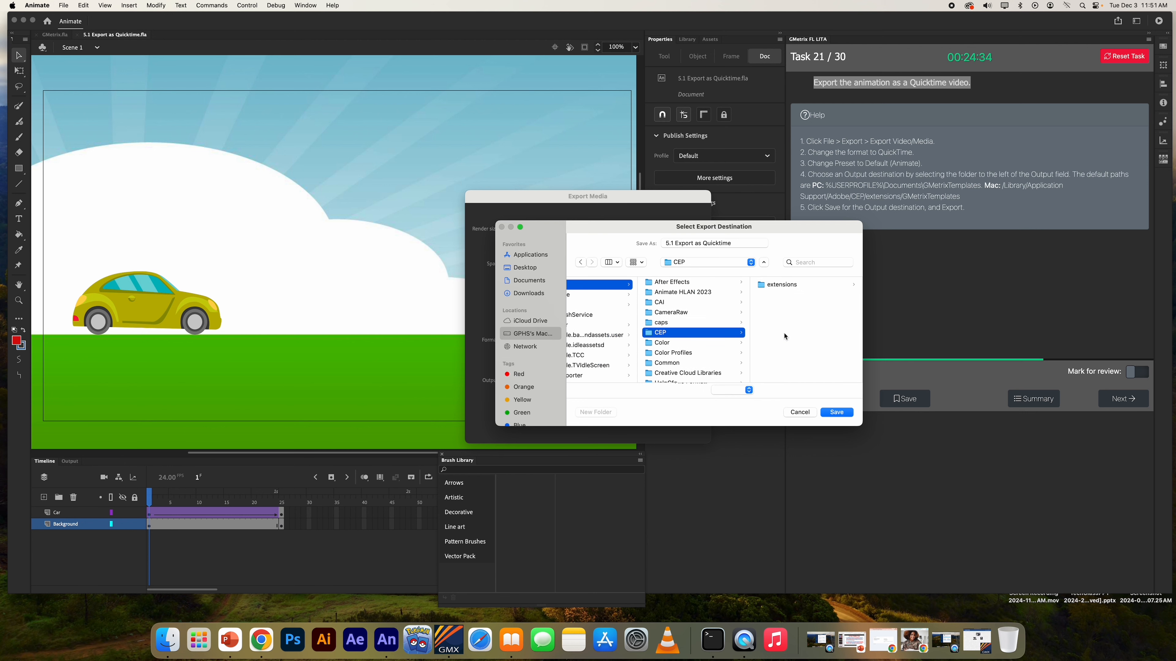
pyautogui.click(779, 286)
pyautogui.scroll(-2, 815, 311)
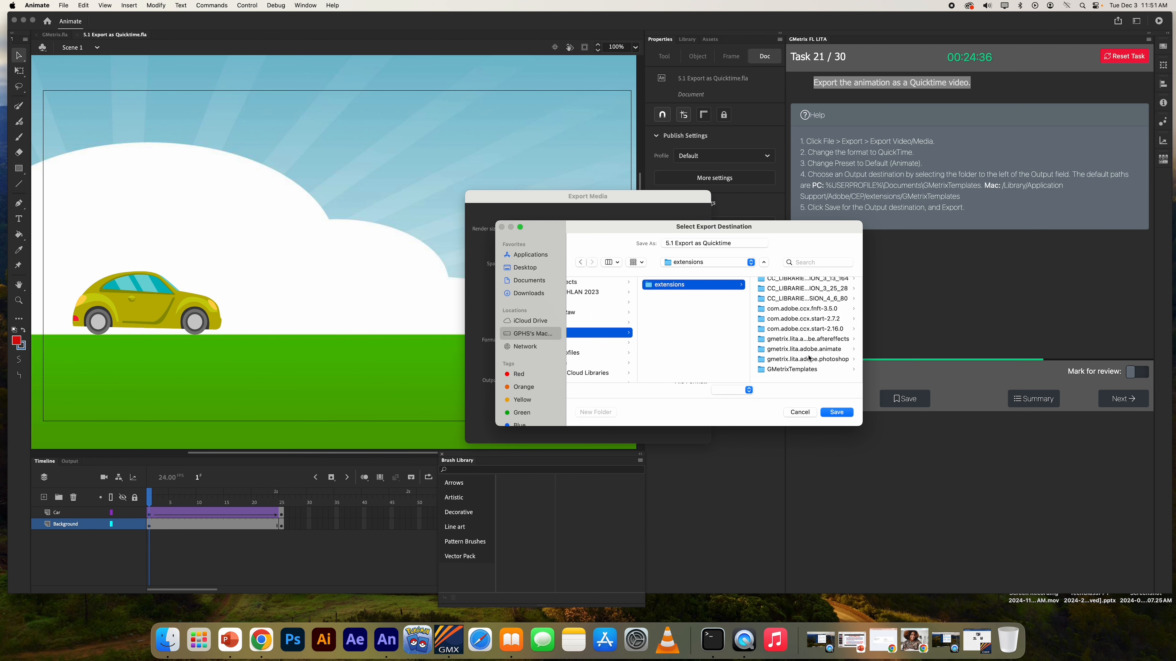
pyautogui.click(796, 375)
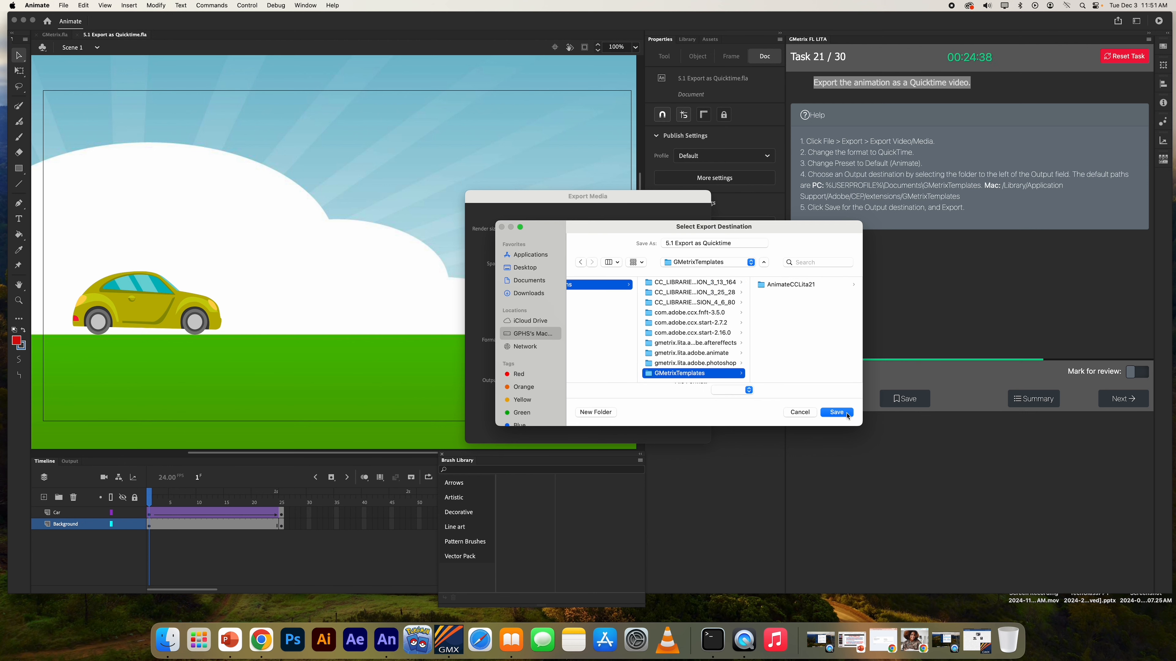
pyautogui.click(836, 413)
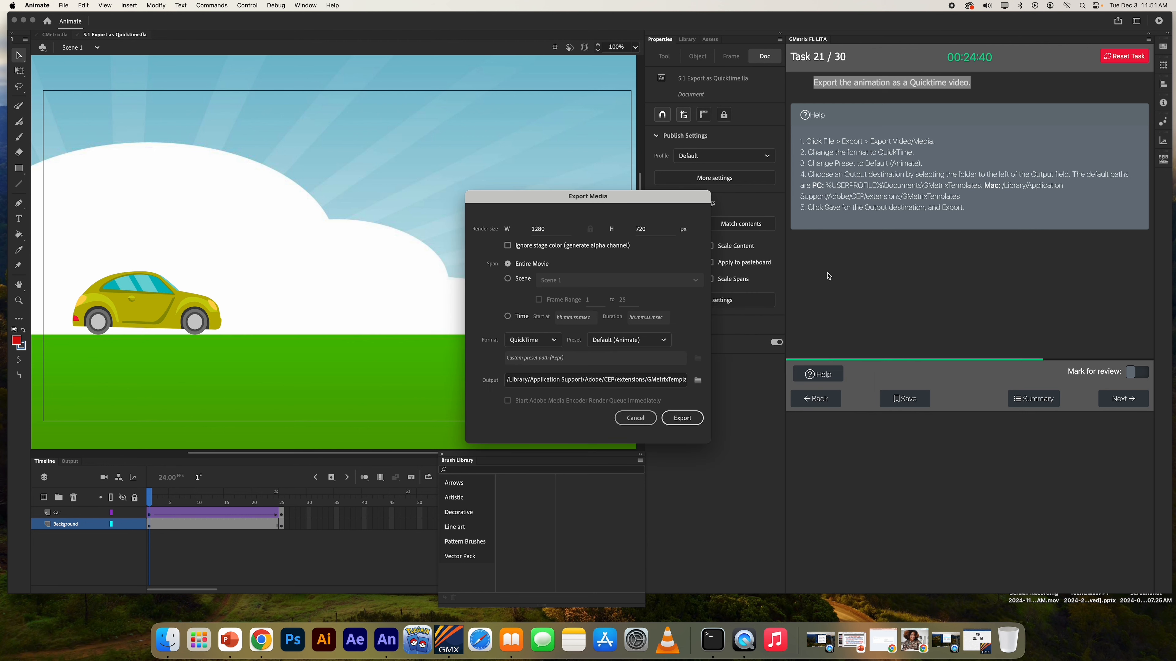
pyautogui.click(681, 418)
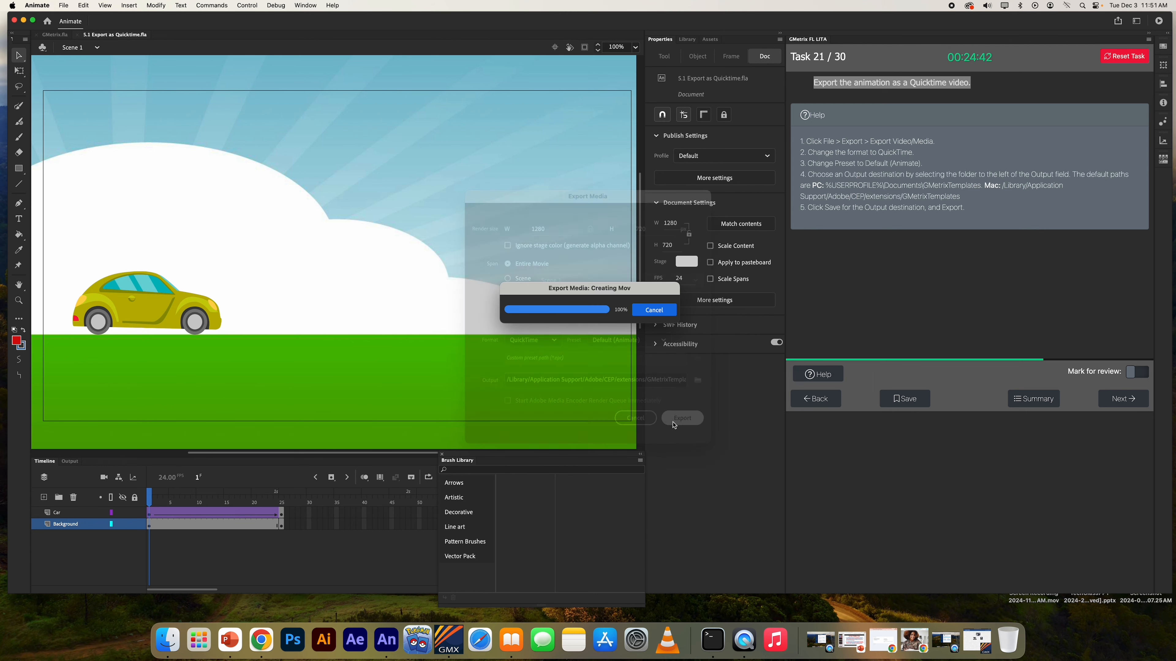
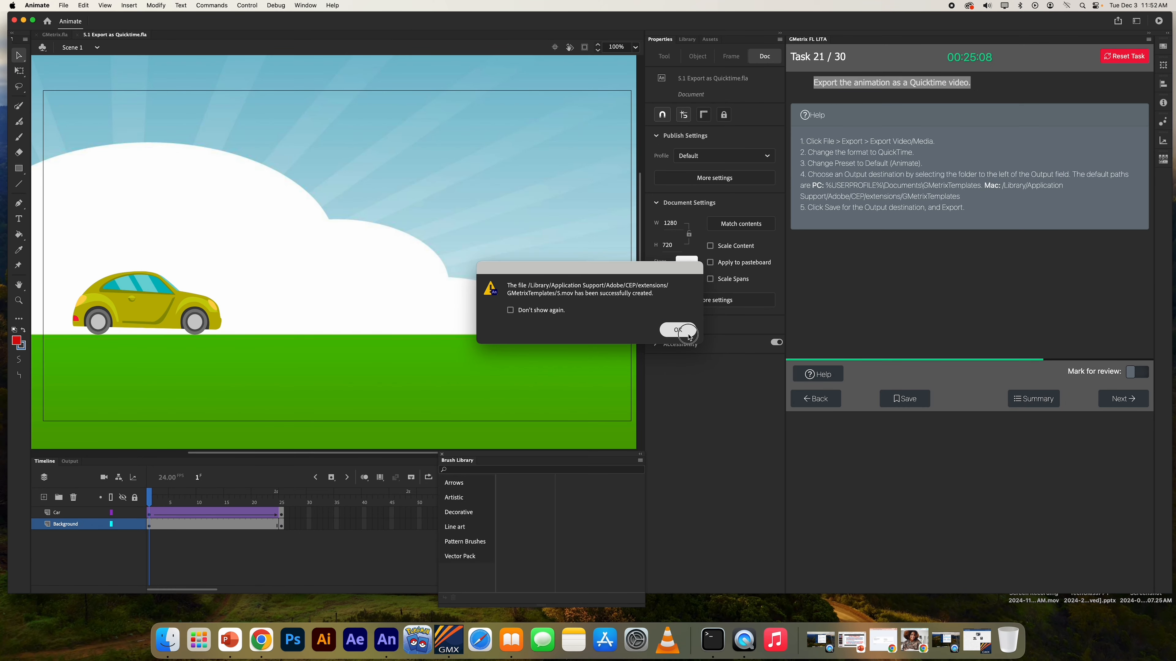
# Step: Acknowledge the finished QuickTime export, submit Task 21 and continue to Task 22
pyautogui.click(680, 329)
pyautogui.click(1118, 399)
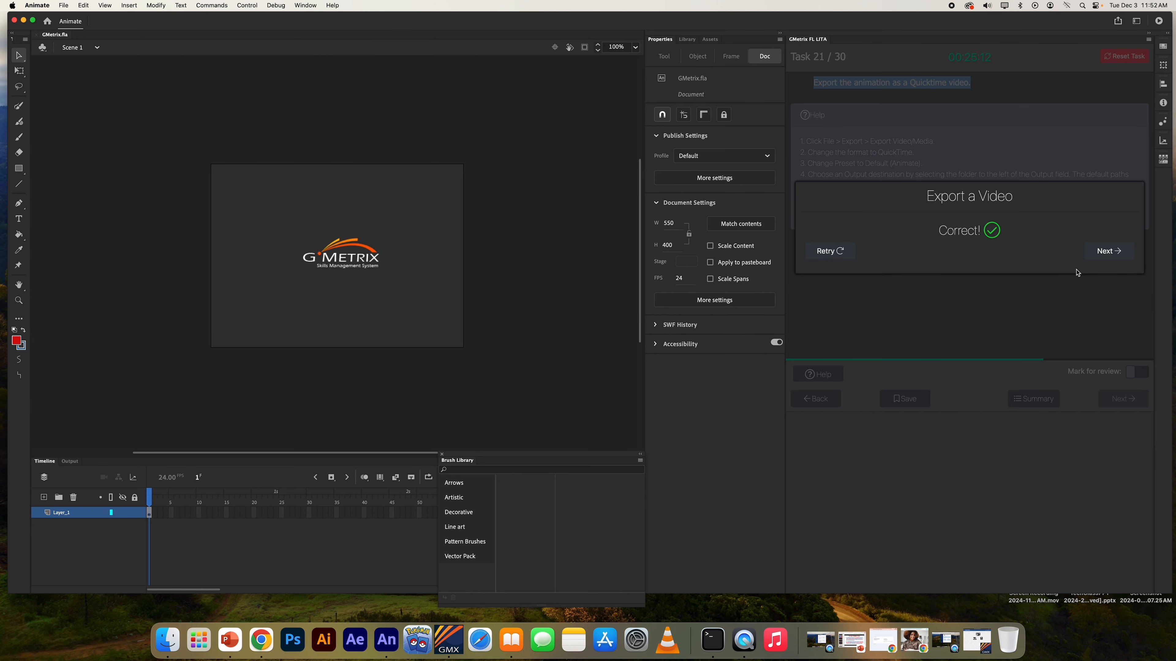
pyautogui.click(1109, 252)
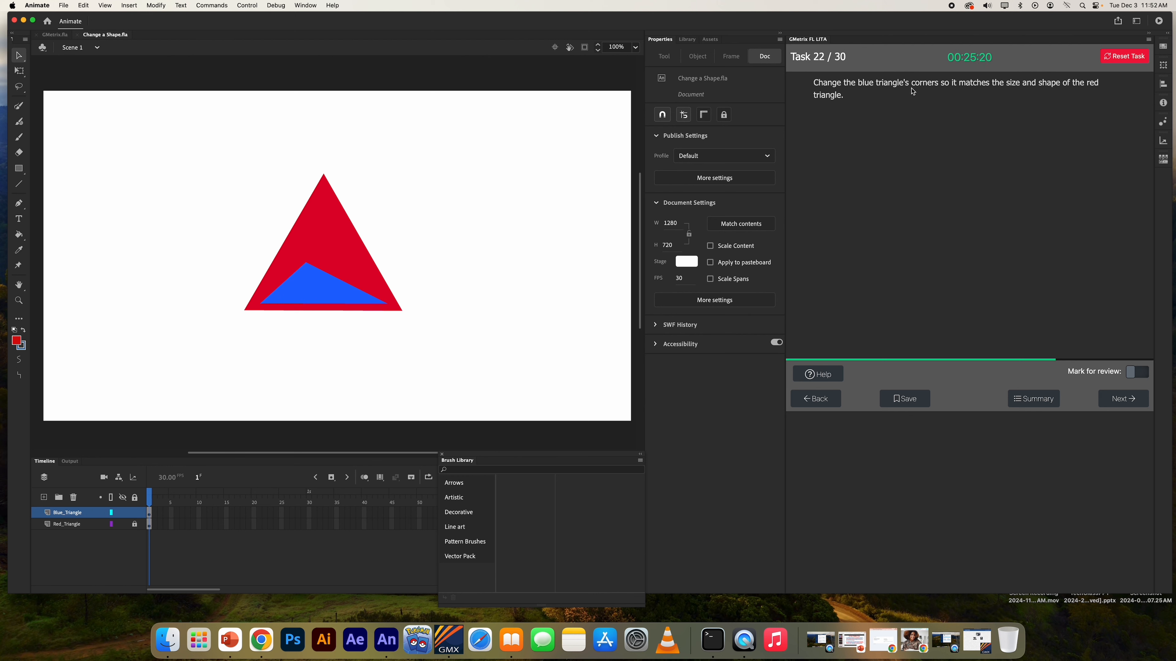
# Step: Show the help for Task 22 and use the Subselection tool to move the blue triangle's top vertex onto the red triangle's apex
pyautogui.click(830, 380)
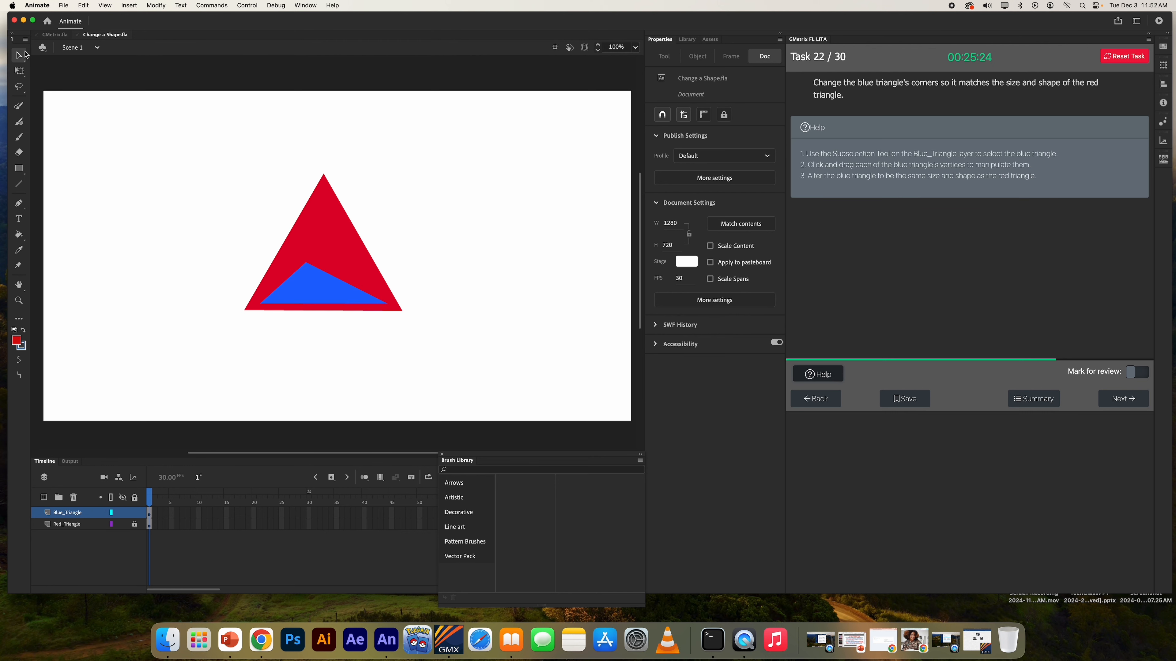
pyautogui.click(20, 56)
pyautogui.click(65, 74)
pyautogui.moveTo(306, 263); pyautogui.dragTo(311, 251)
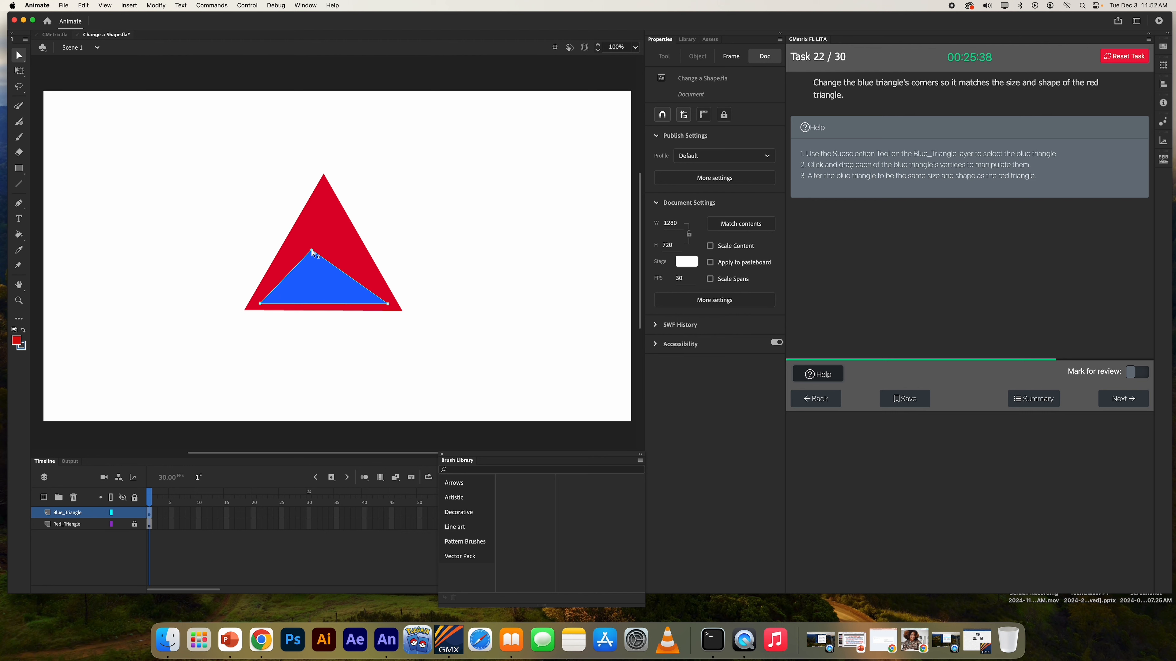
pyautogui.moveTo(312, 250); pyautogui.dragTo(324, 175)
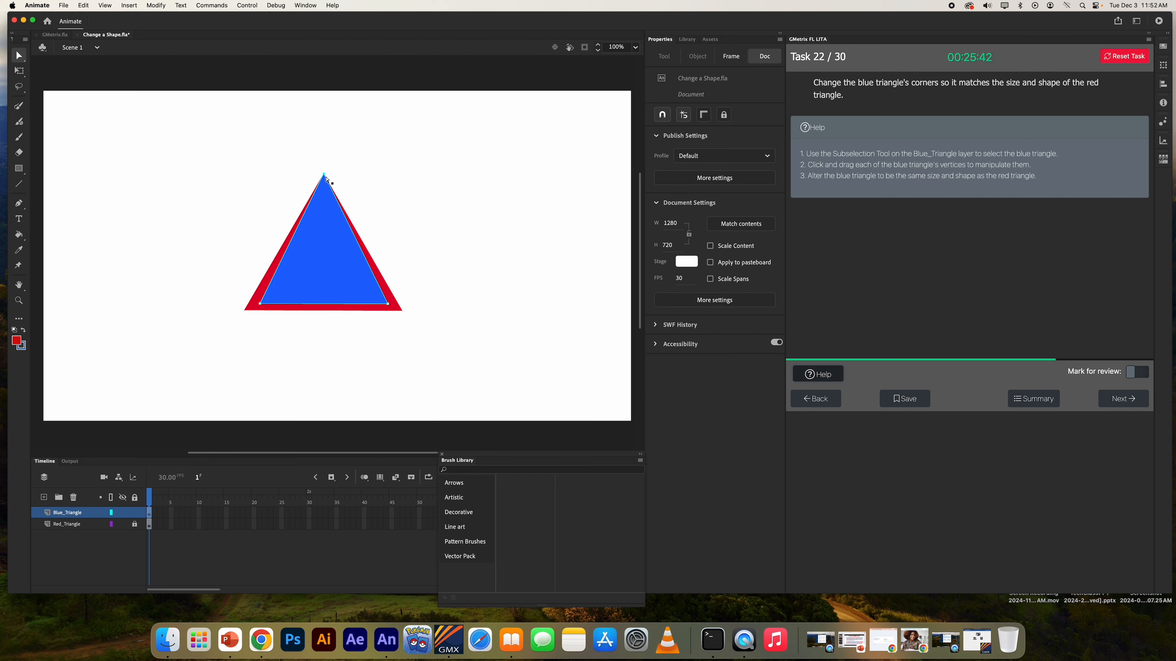
# Step: Move the blue triangle's two base vertices onto the red triangle's base corners, and submit Task 22 to continue to Task 23
pyautogui.moveTo(389, 307); pyautogui.dragTo(405, 313)
pyautogui.moveTo(403, 312); pyautogui.dragTo(403, 313)
pyautogui.moveTo(259, 304); pyautogui.dragTo(245, 311)
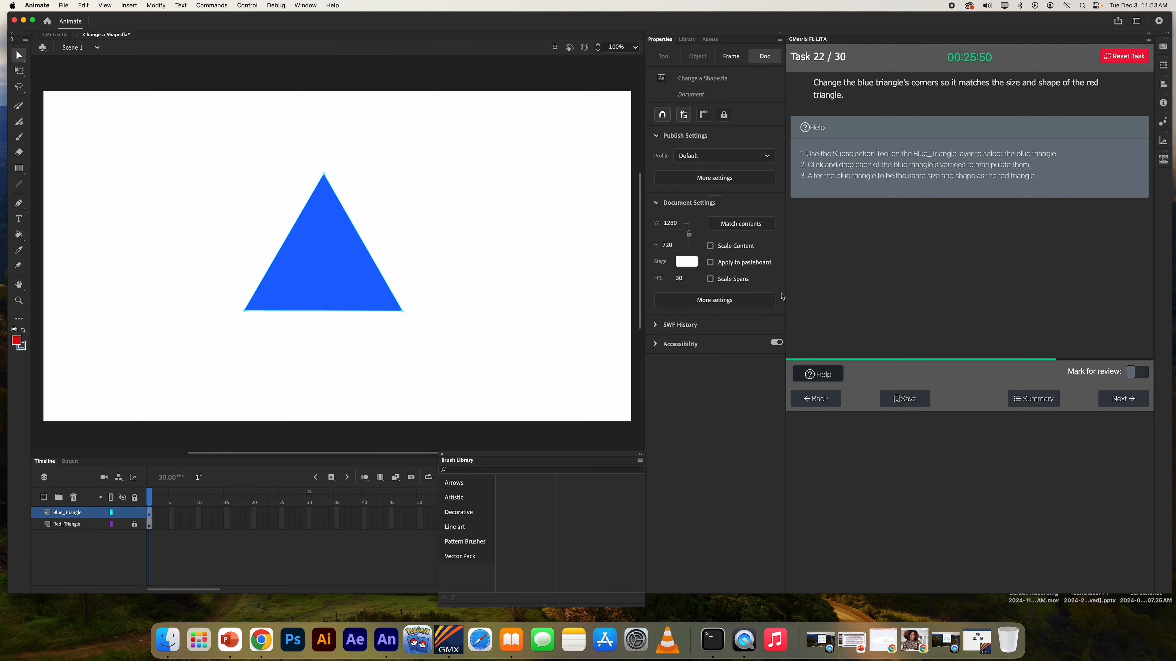
pyautogui.click(1120, 406)
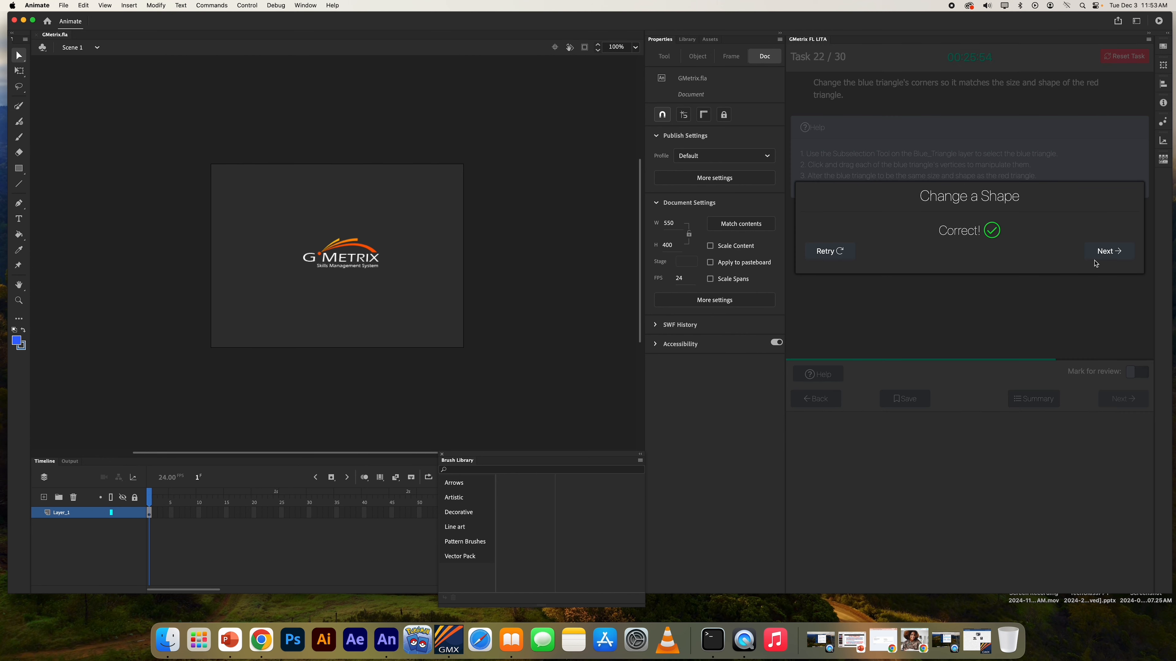
pyautogui.click(1097, 256)
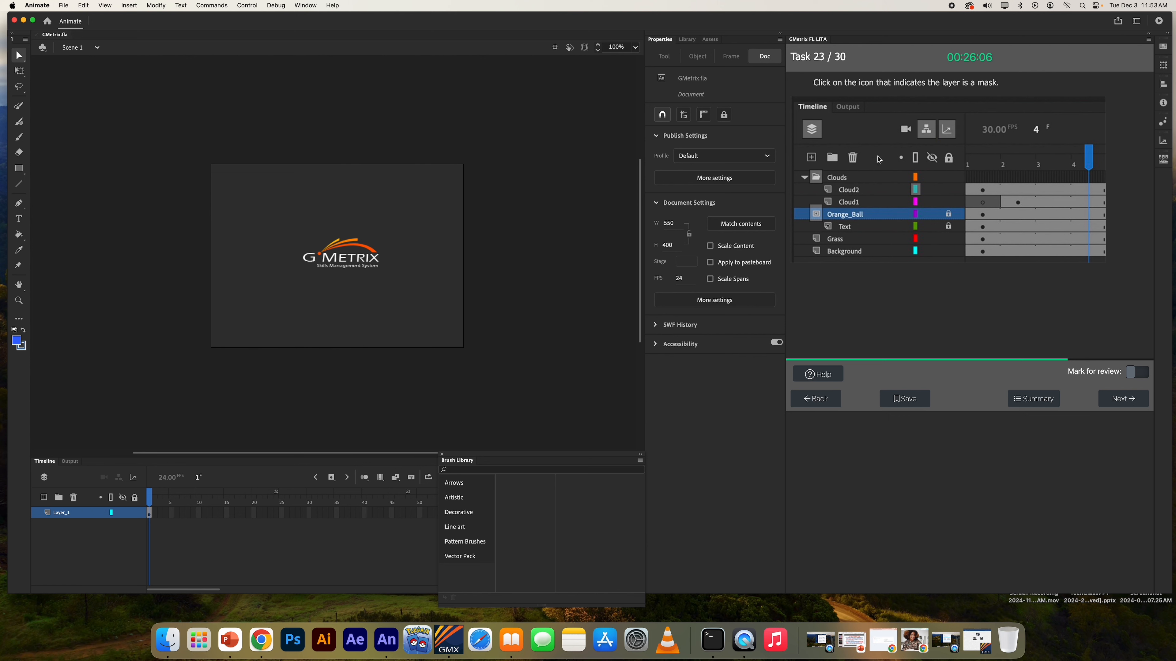
# Step: Answer Task 23 with the mask icon beside the Orange_Ball layer, and continue to Task 24 with its help shown
pyautogui.click(817, 215)
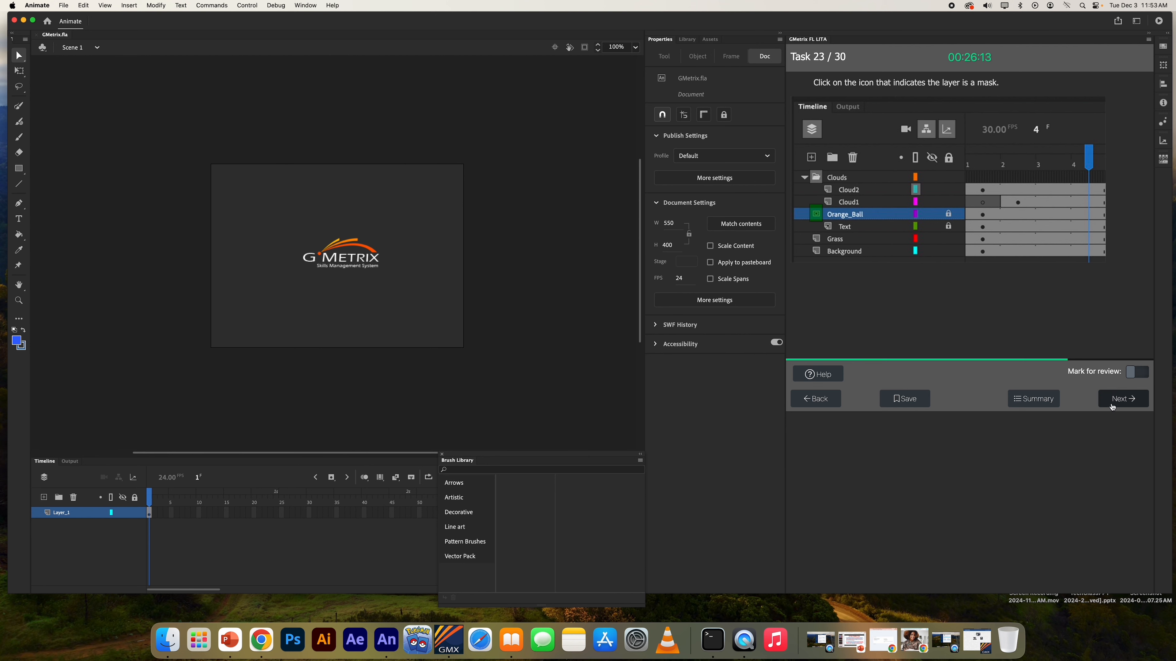
pyautogui.click(1111, 407)
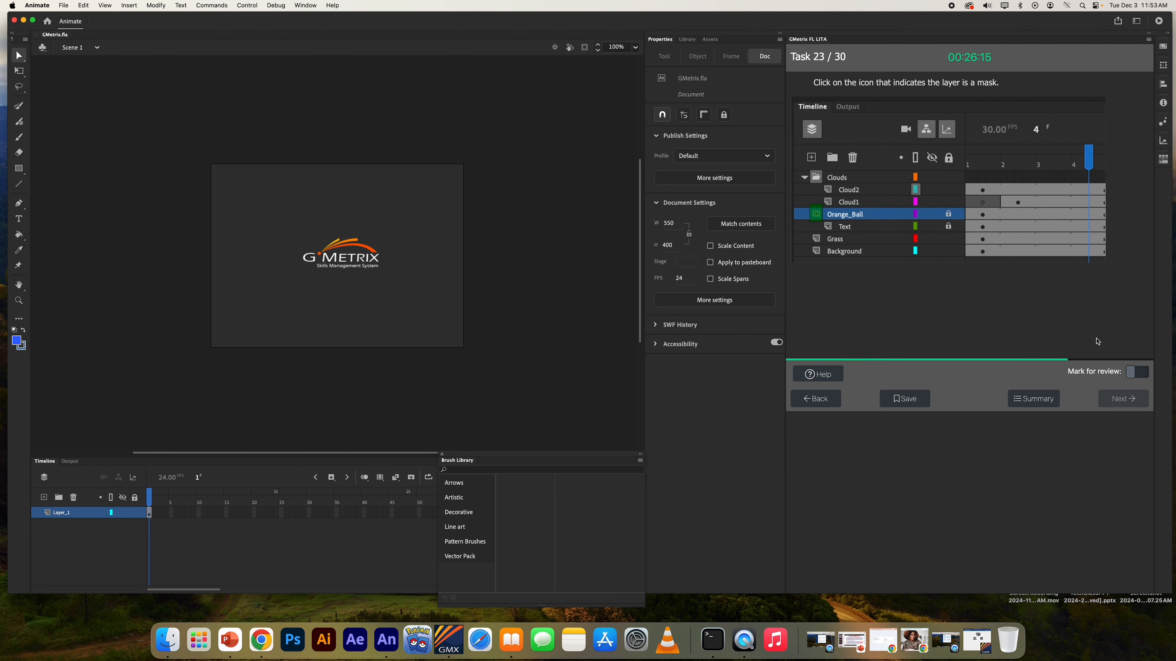
pyautogui.click(1116, 250)
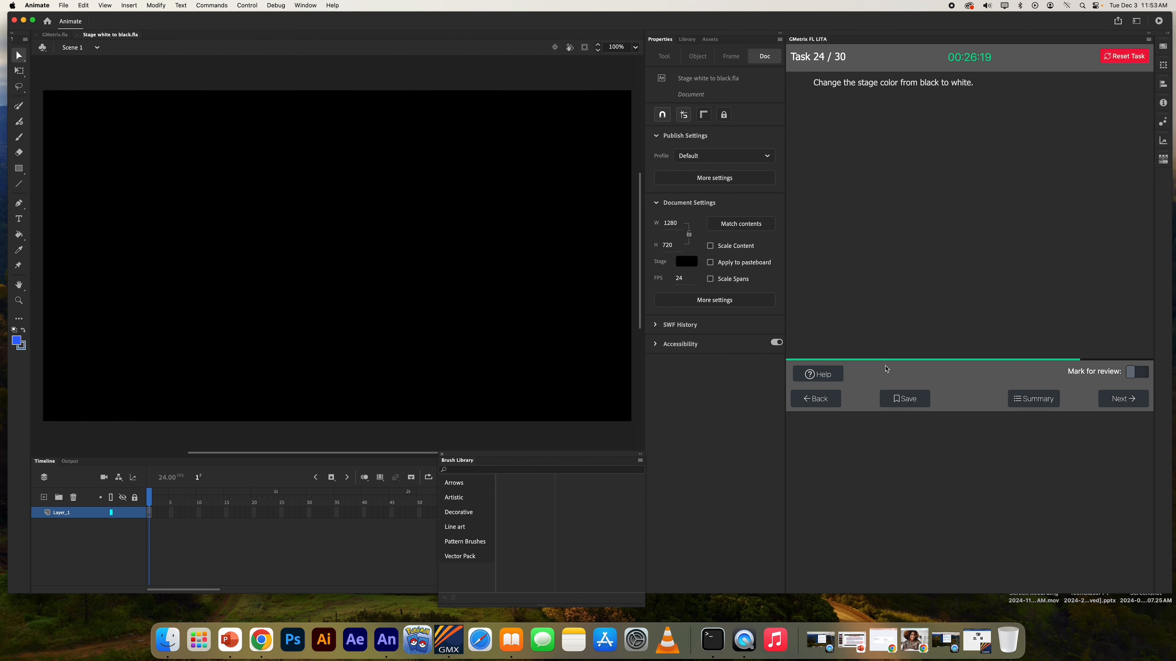
pyautogui.click(828, 382)
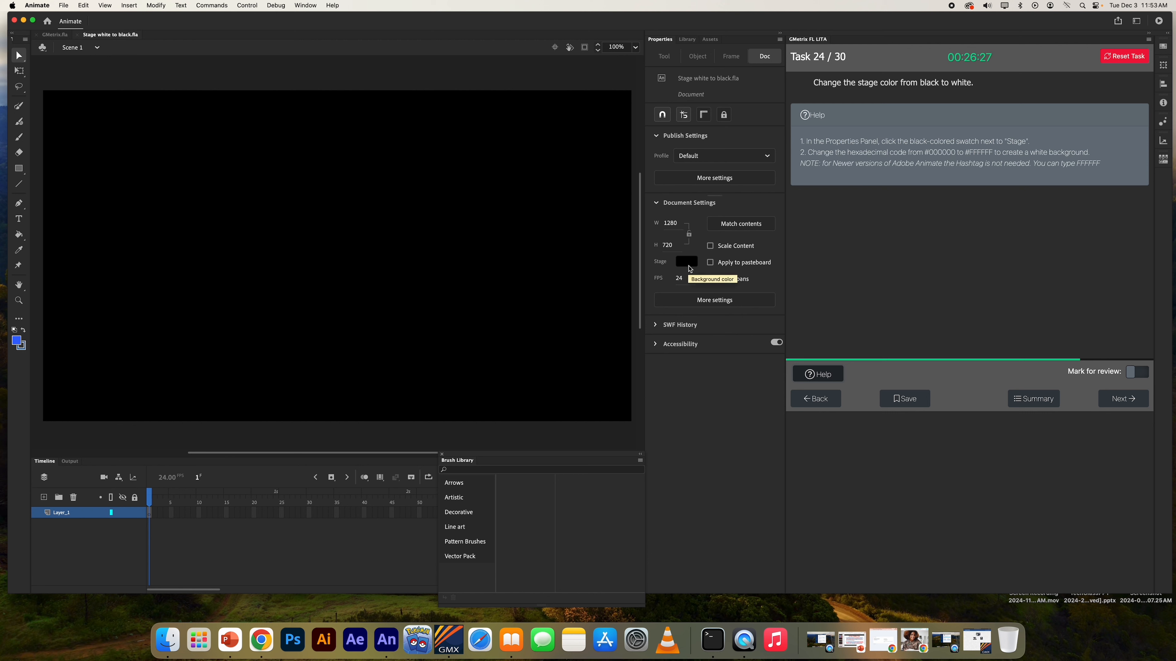
pyautogui.click(687, 262)
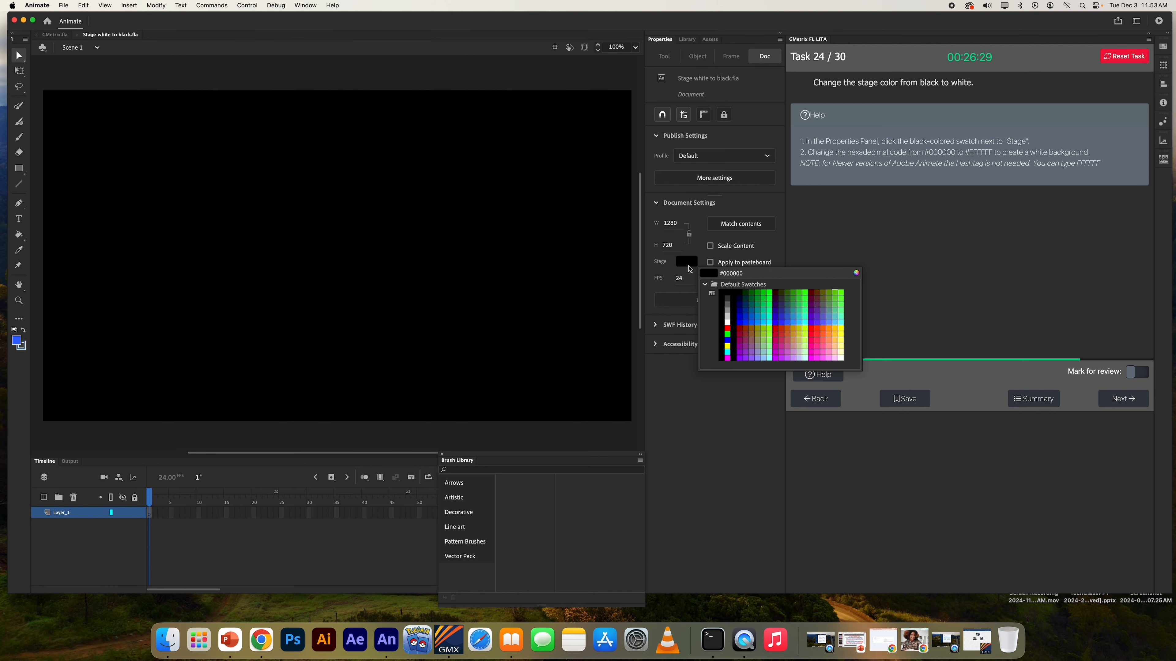
pyautogui.click(729, 274)
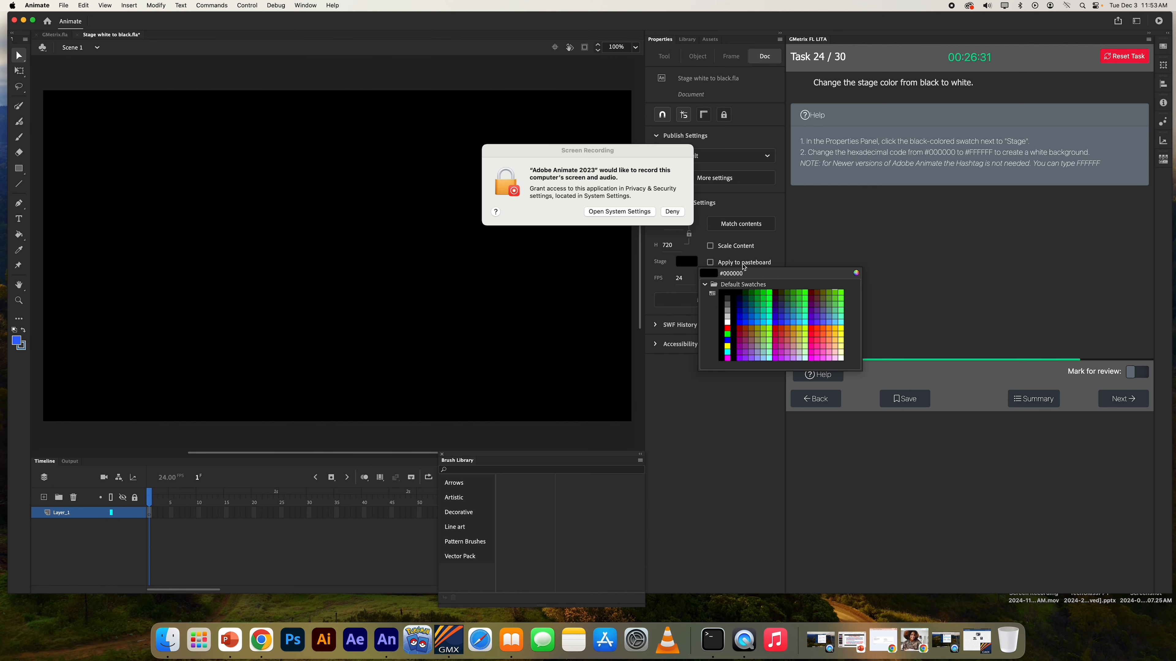
pyautogui.click(635, 212)
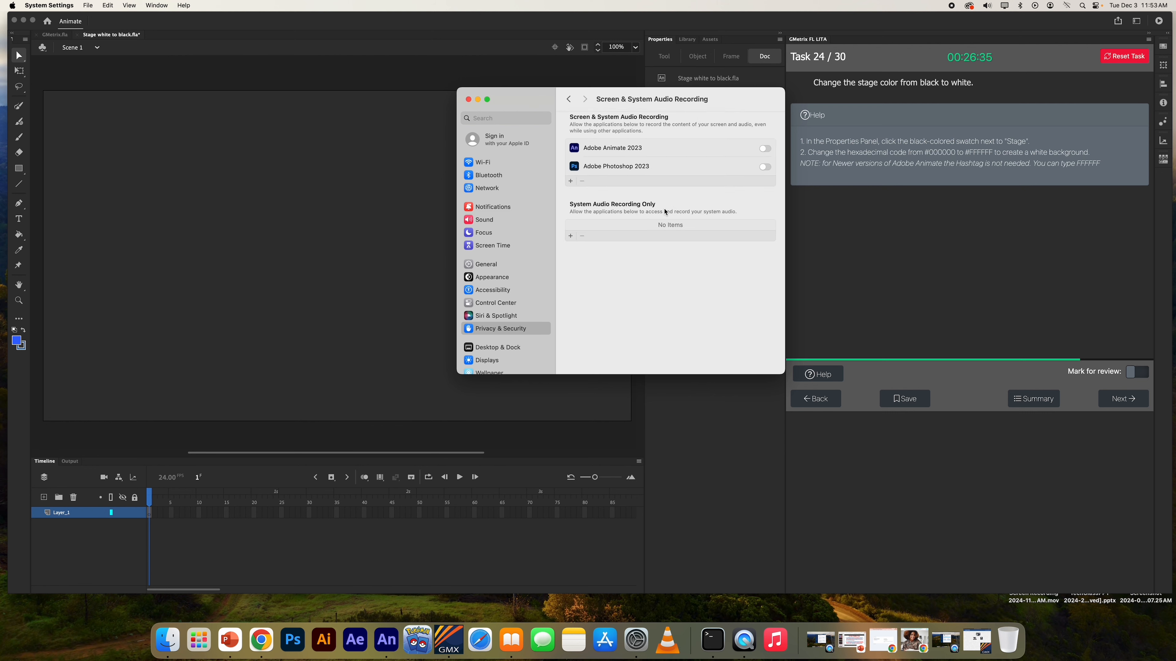
pyautogui.click(478, 99)
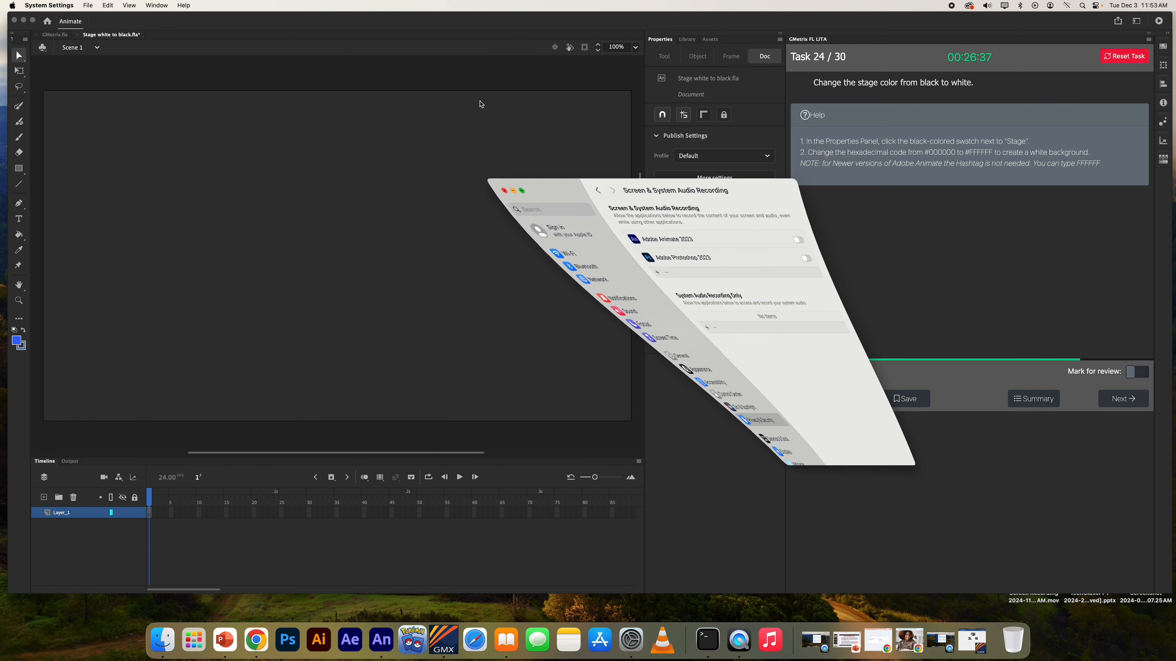
# Step: Change the stage color to white (#FFFFFF), and submit Task 24 to continue to Task 25
pyautogui.click(687, 261)
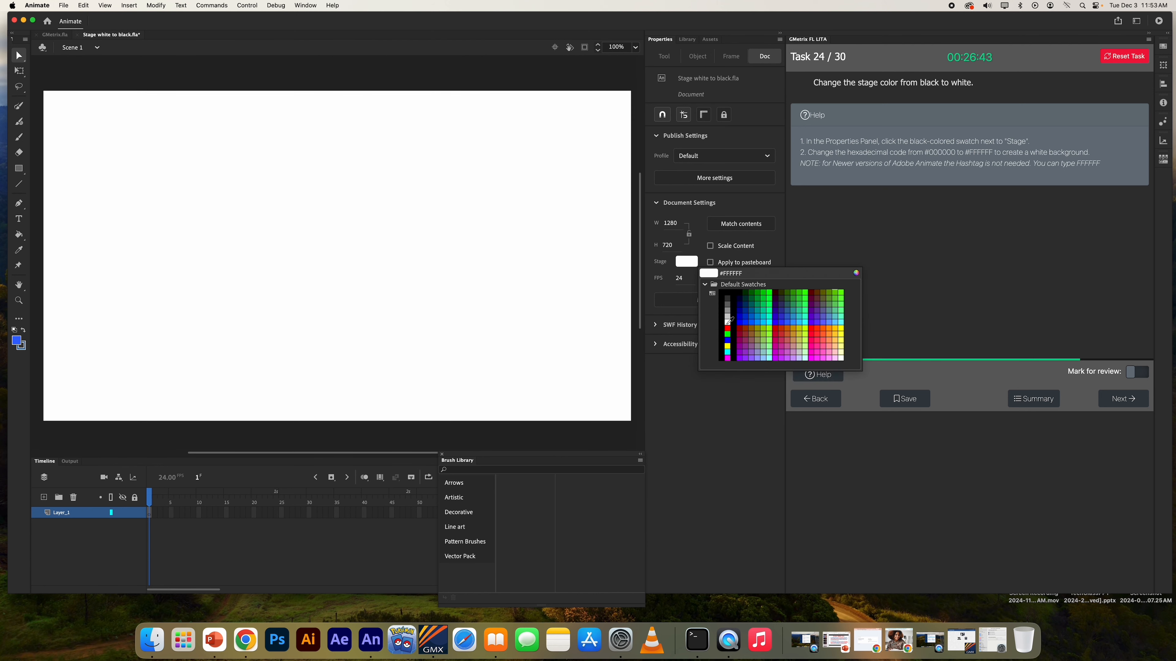
pyautogui.click(728, 322)
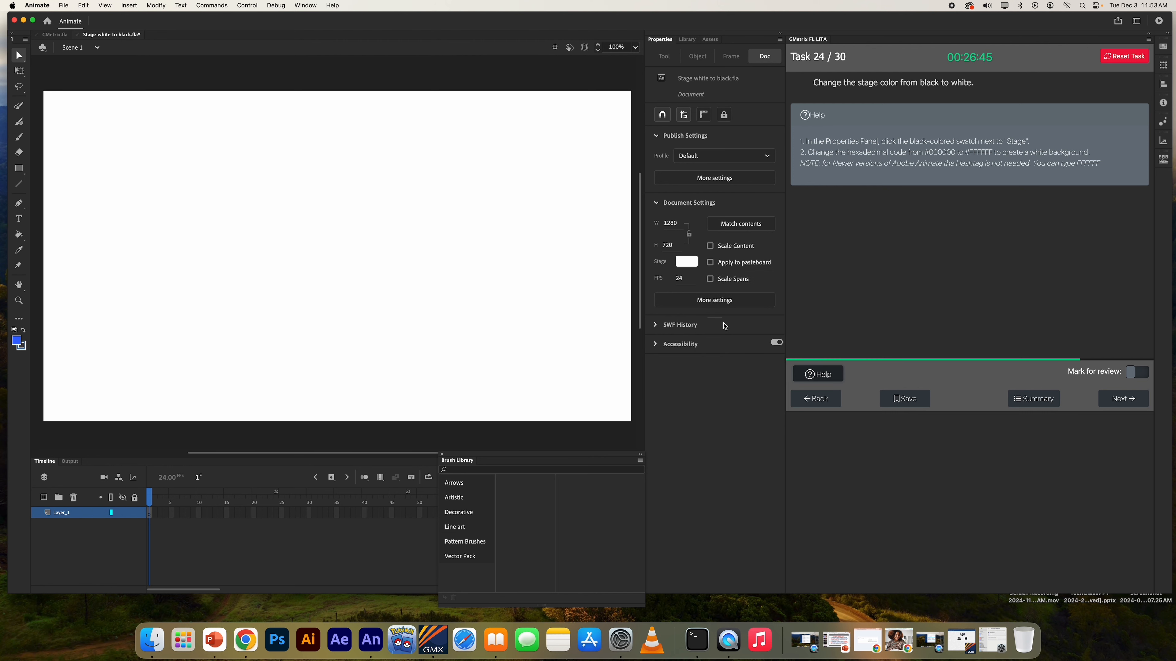
pyautogui.click(1137, 402)
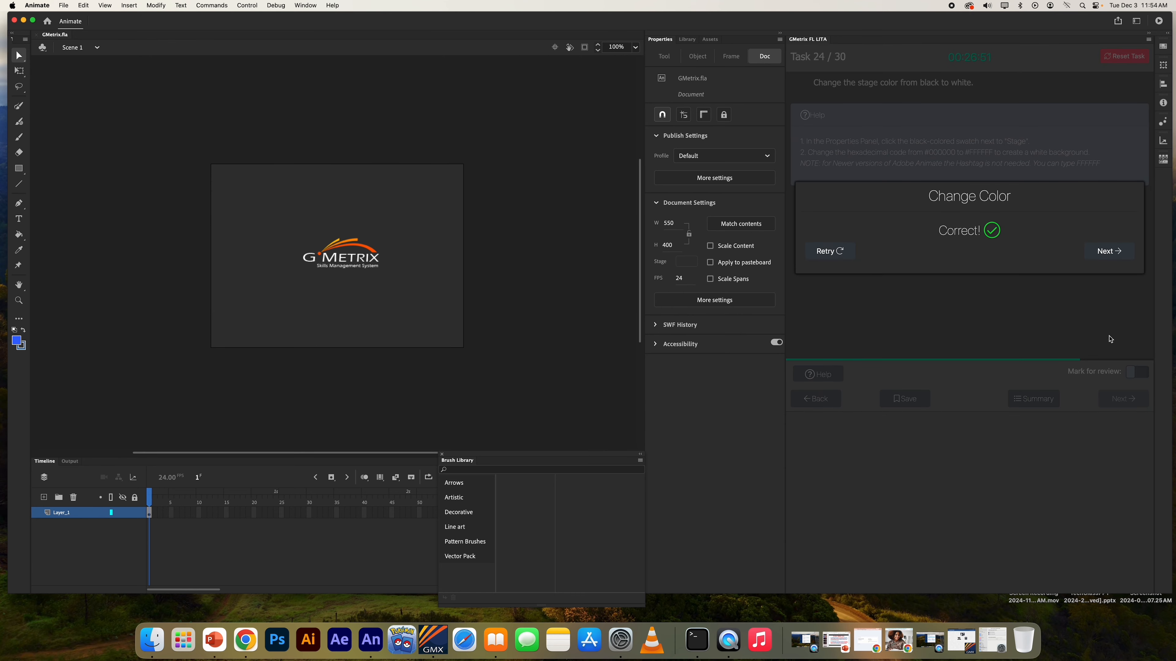
pyautogui.click(1109, 253)
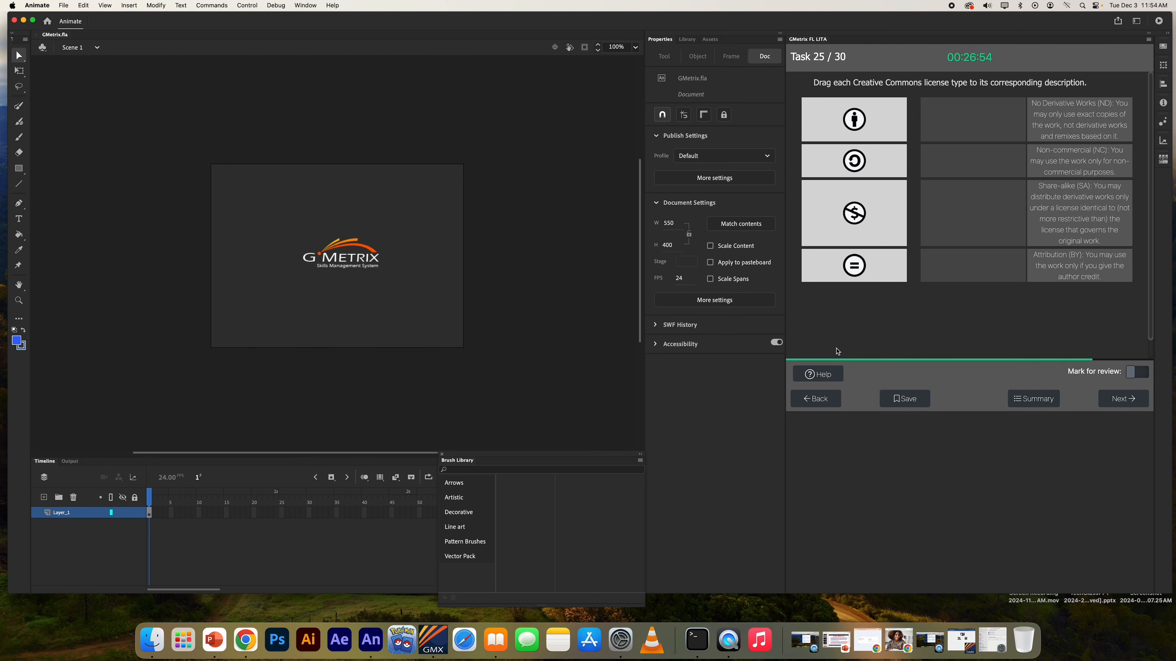
# Step: Show the help for Task 25 and match the person icon to the Attribution (BY) description
pyautogui.click(811, 379)
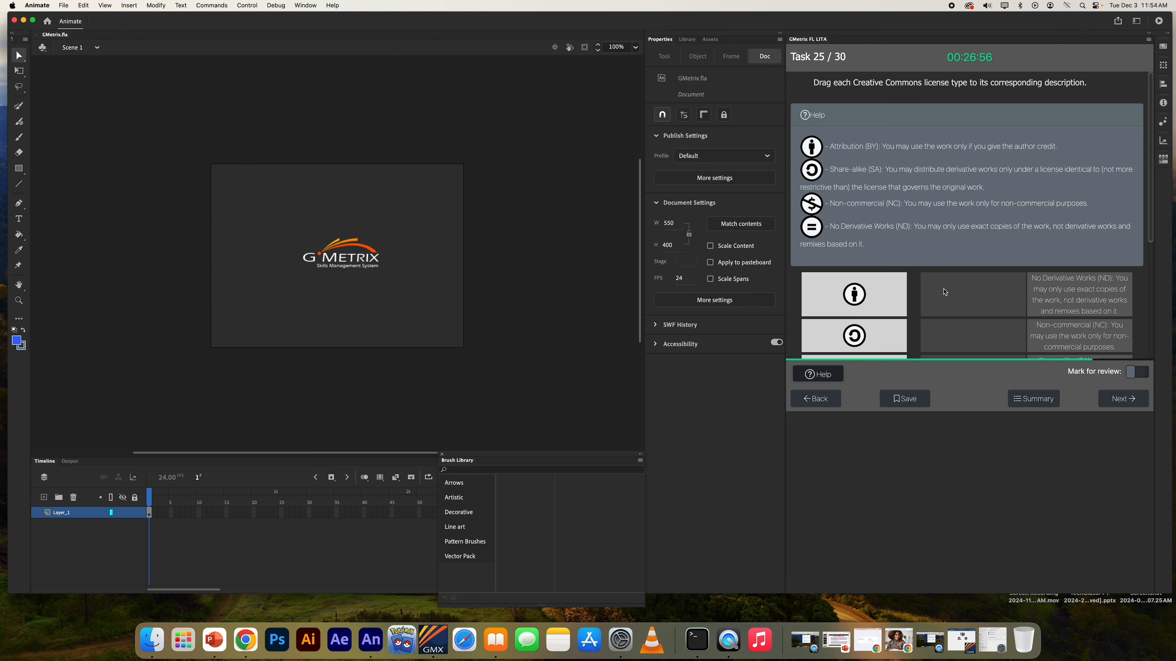
pyautogui.scroll(-3, 945, 292)
pyautogui.scroll(3, 945, 291)
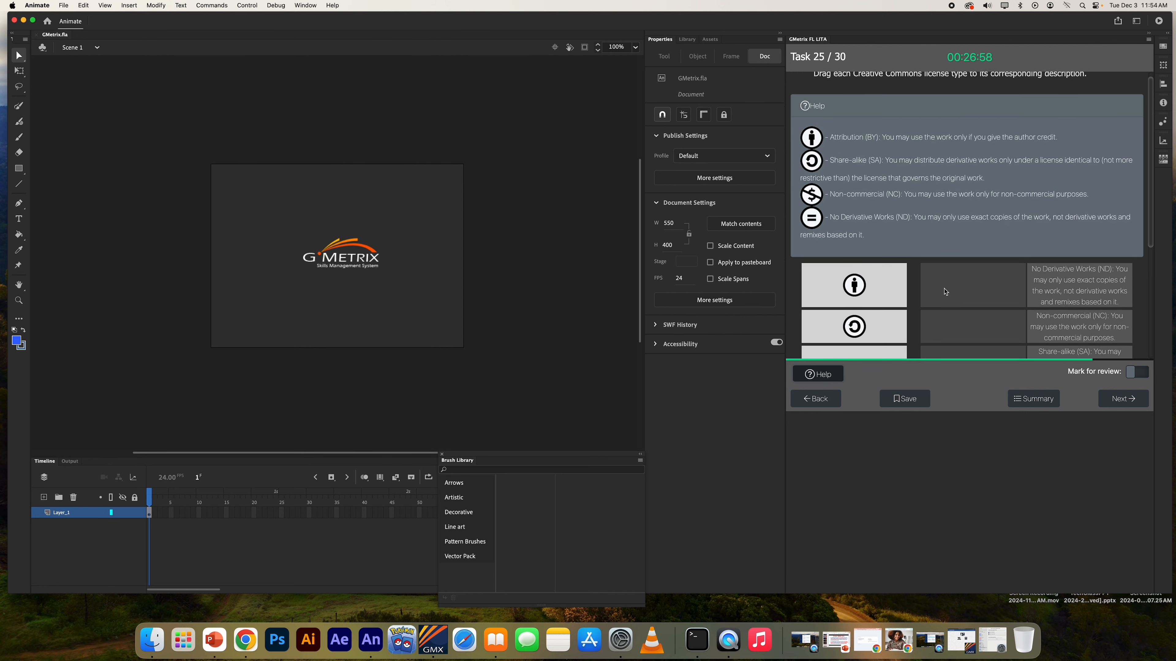
pyautogui.scroll(-3, 945, 290)
pyautogui.scroll(2, 880, 208)
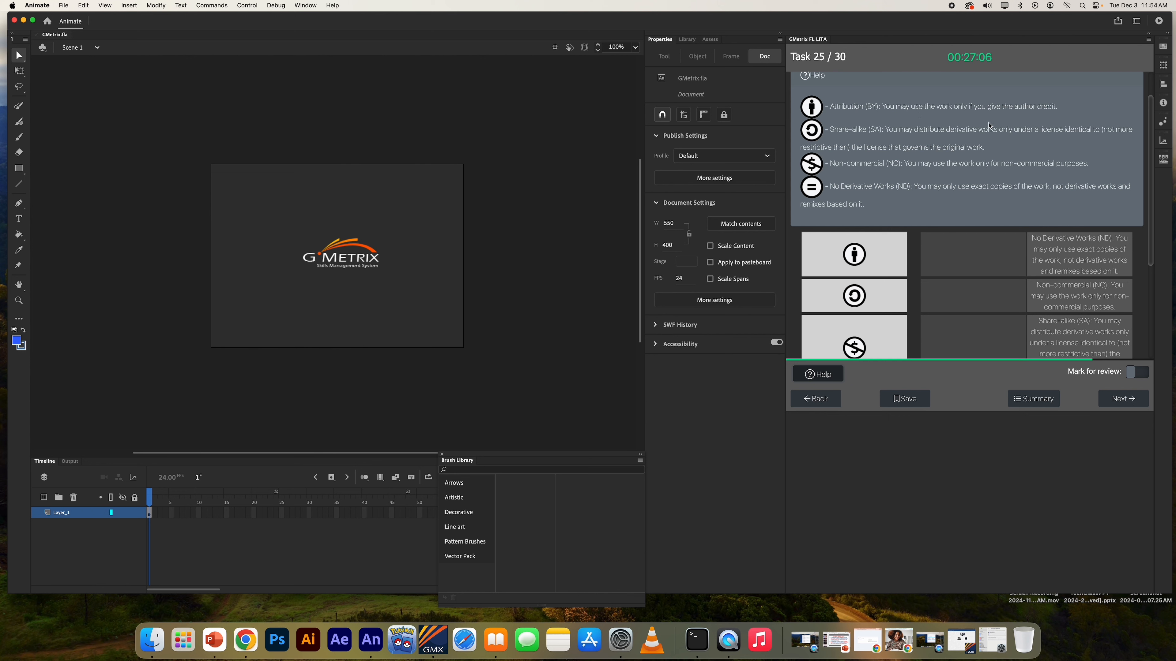
pyautogui.scroll(-4, 989, 126)
pyautogui.moveTo(898, 178); pyautogui.dragTo(999, 303)
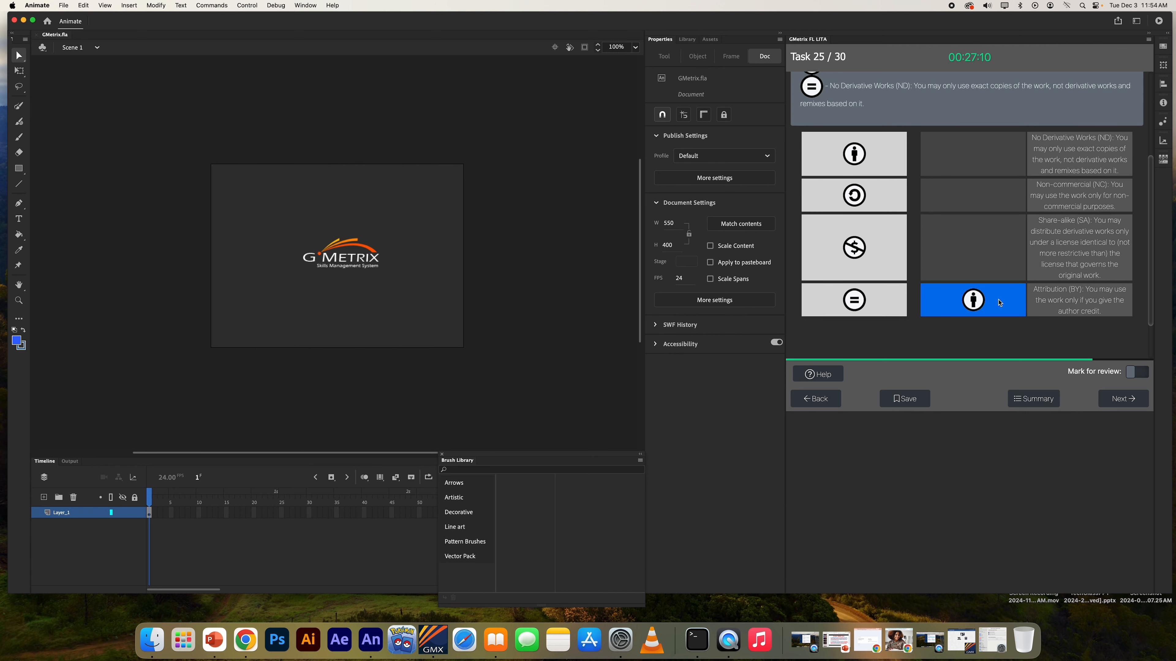
# Step: Match the circular arrow icon to Share-alike (SA) and the crossed-out dollar icon to Non-commercial (NC), following the help descriptions
pyautogui.scroll(3, 835, 123)
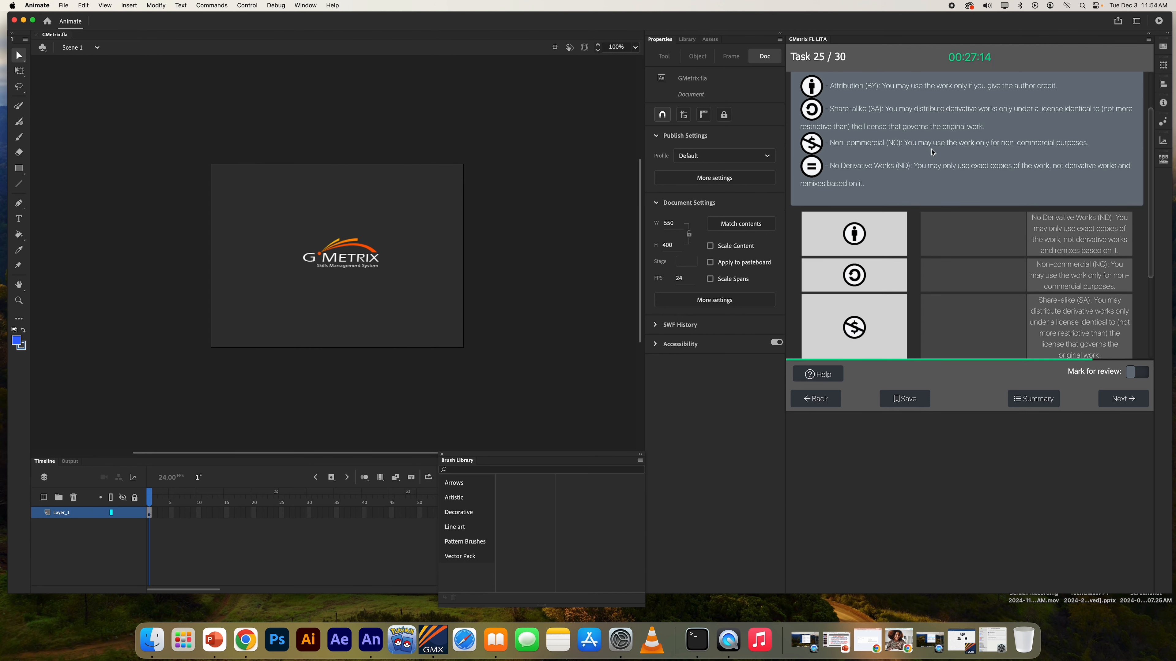
pyautogui.moveTo(885, 110); pyautogui.dragTo(988, 129)
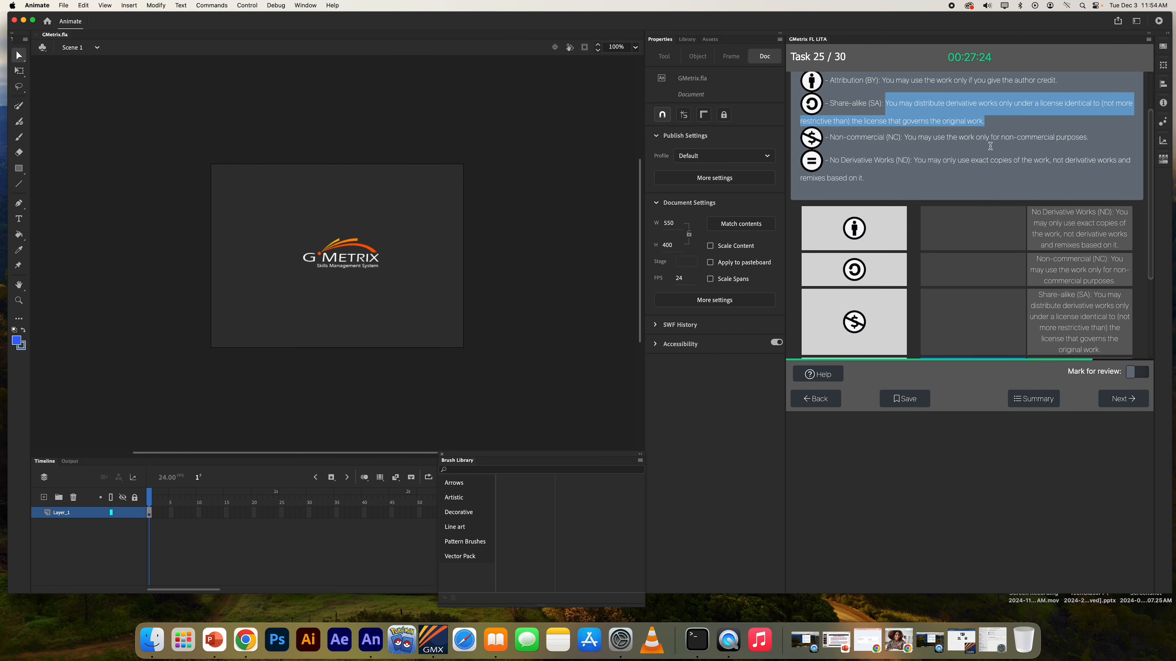
pyautogui.scroll(-5, 991, 151)
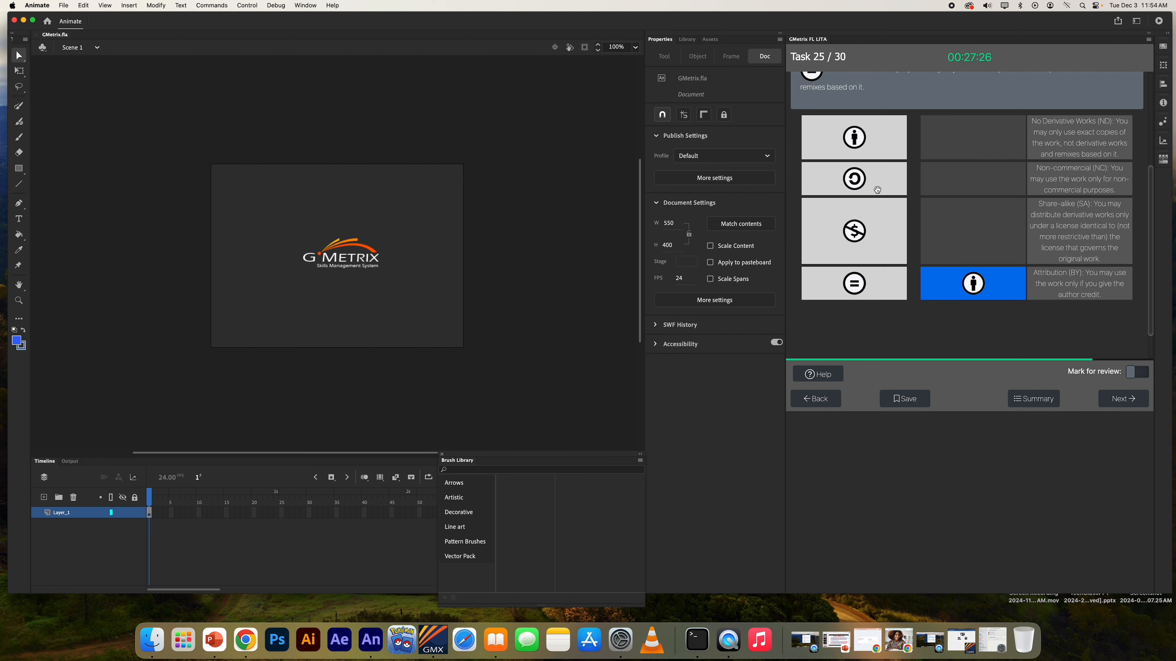
pyautogui.moveTo(877, 189); pyautogui.dragTo(985, 245)
pyautogui.scroll(5, 1008, 233)
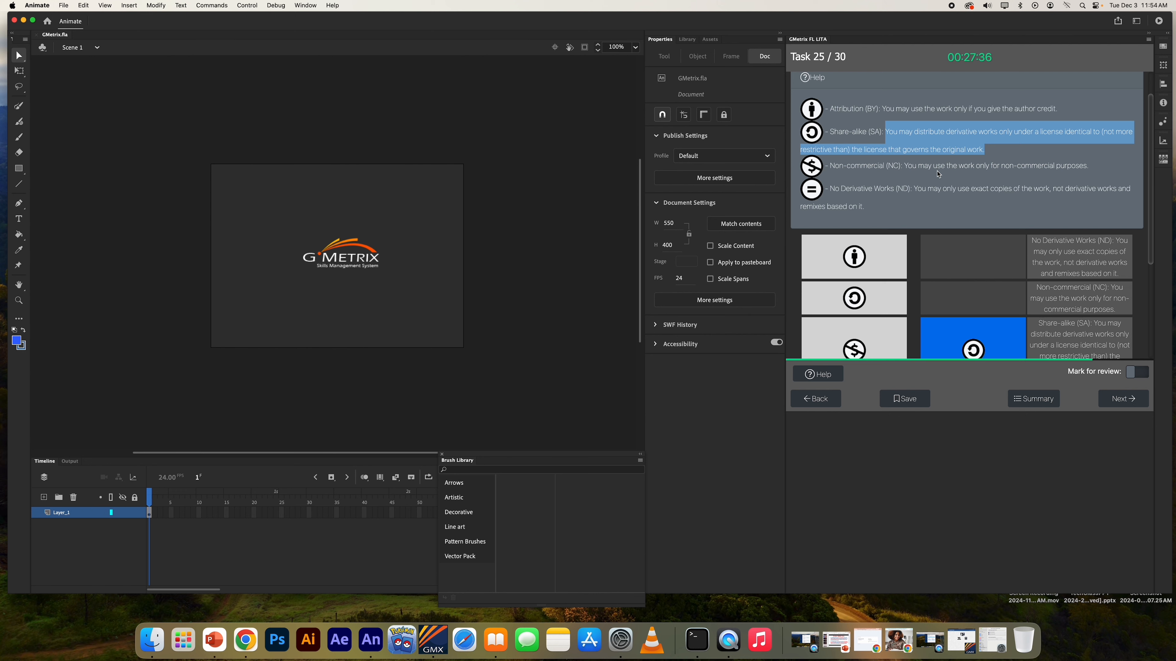
pyautogui.scroll(-4, 939, 174)
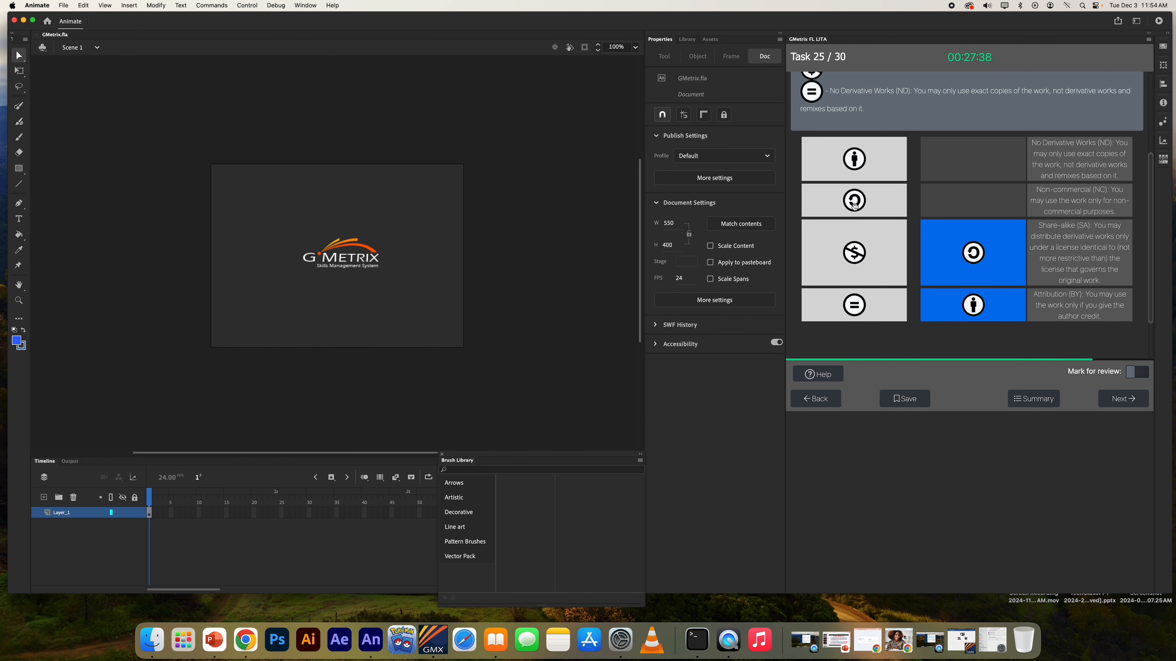
pyautogui.moveTo(855, 266); pyautogui.dragTo(949, 216)
# Step: Match the equals icon to No Derivative Works (ND), submit Task 25 and continue to the Task 26 instructions
pyautogui.scroll(1, 949, 217)
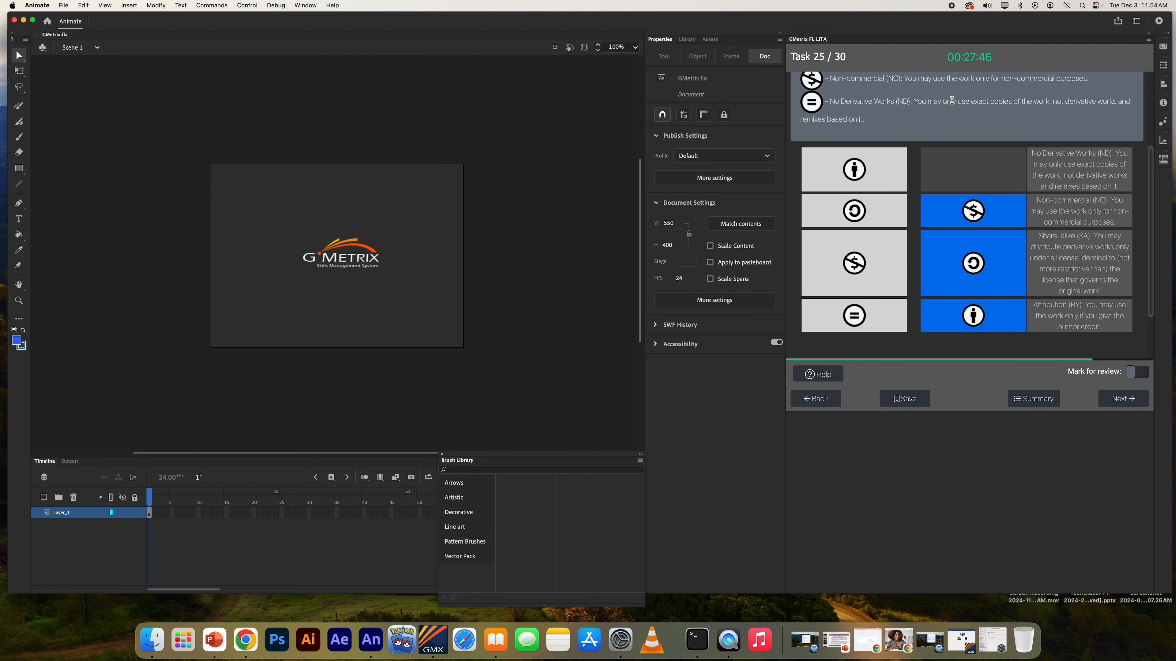
pyautogui.moveTo(854, 315); pyautogui.dragTo(975, 184)
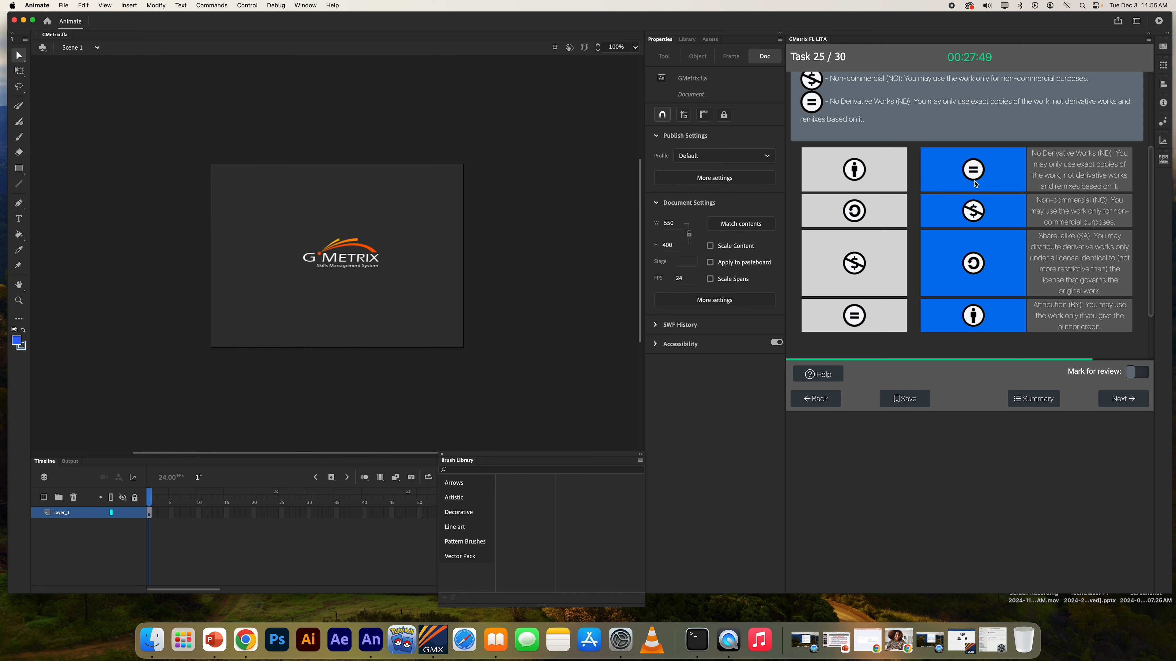
pyautogui.click(1128, 401)
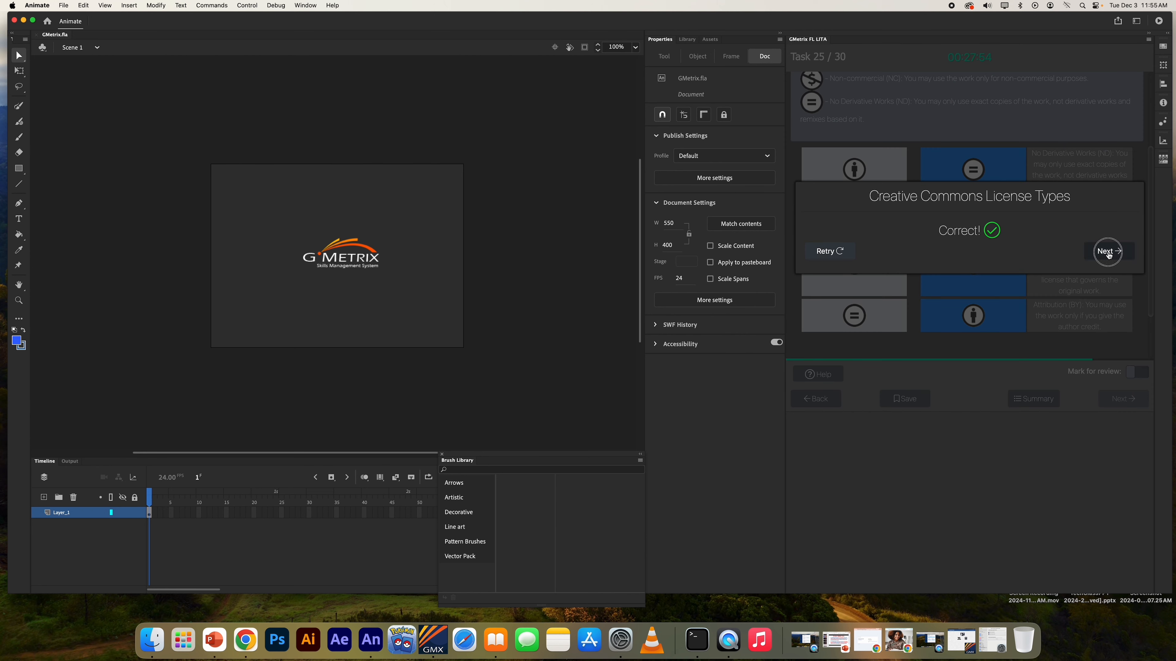
pyautogui.click(1109, 256)
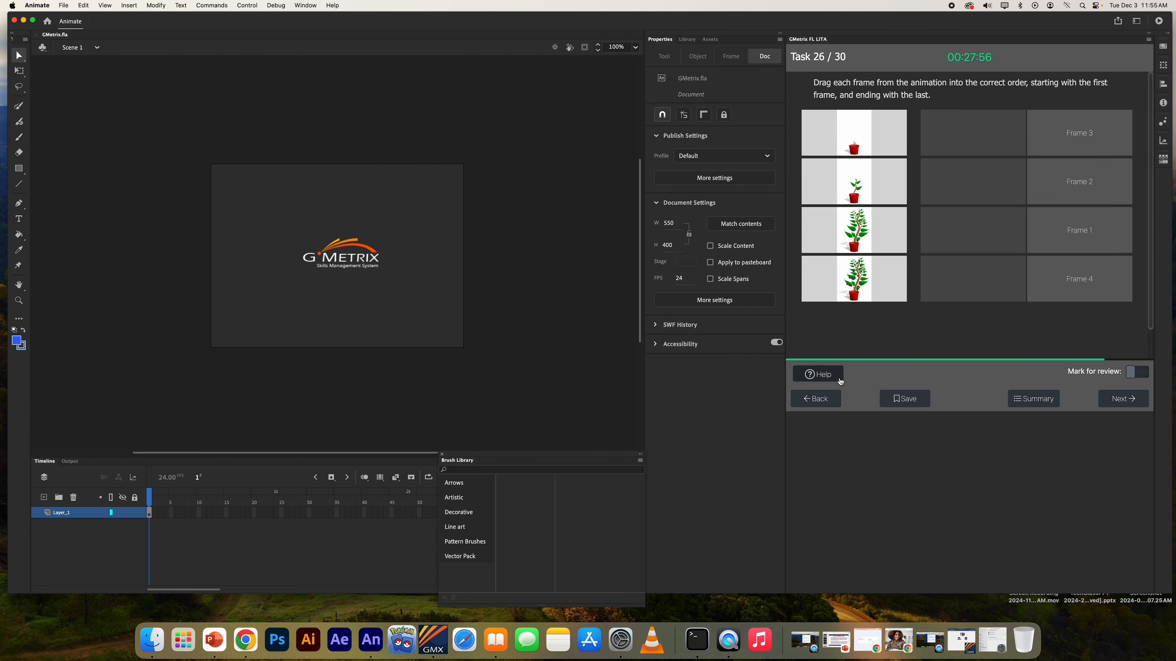
pyautogui.moveTo(813, 83); pyautogui.dragTo(1064, 101)
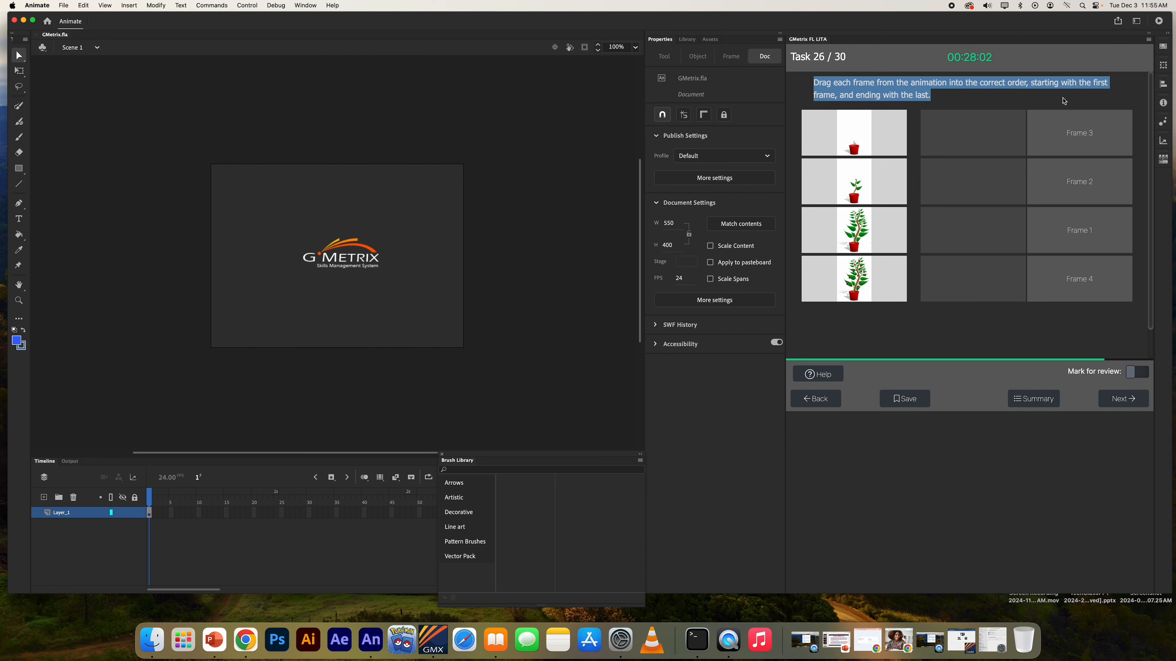
# Step: Following the Task 26 help, place the four plant images in growth order from Frame 1 to Frame 4, and submit to continue to Task 27
pyautogui.click(833, 374)
pyautogui.scroll(-1, 881, 268)
pyautogui.scroll(-3, 881, 267)
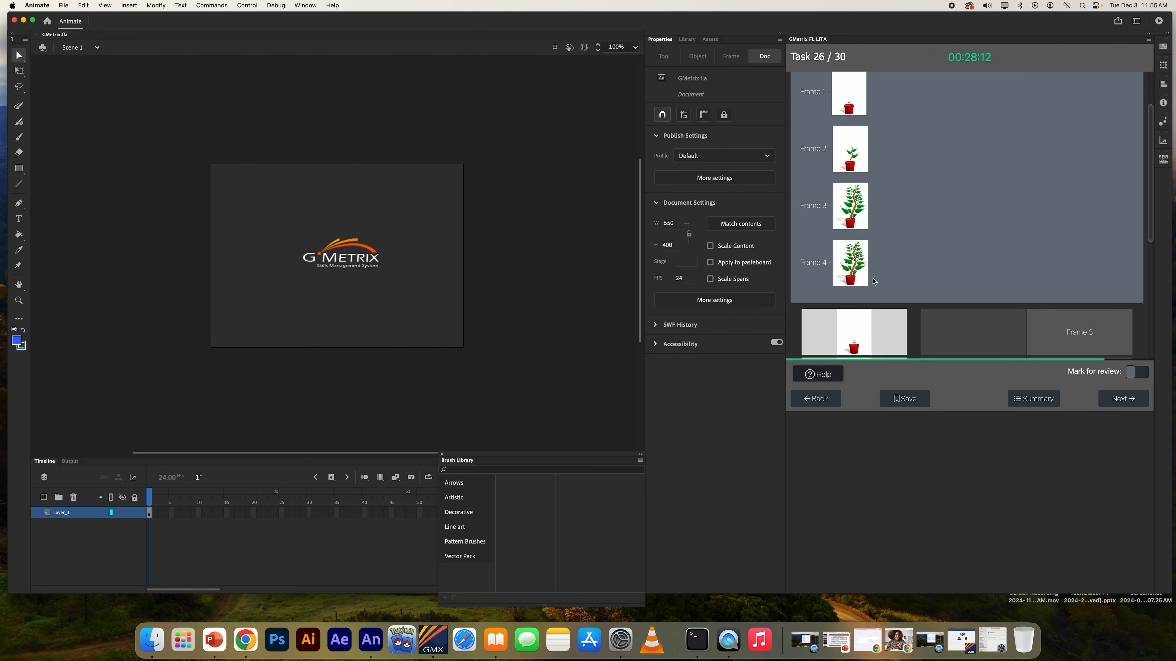
pyautogui.scroll(-8, 858, 286)
pyautogui.moveTo(862, 165); pyautogui.dragTo(1000, 254)
pyautogui.moveTo(866, 210); pyautogui.dragTo(975, 199)
pyautogui.moveTo(884, 256); pyautogui.dragTo(974, 150)
pyautogui.moveTo(854, 299); pyautogui.dragTo(1017, 301)
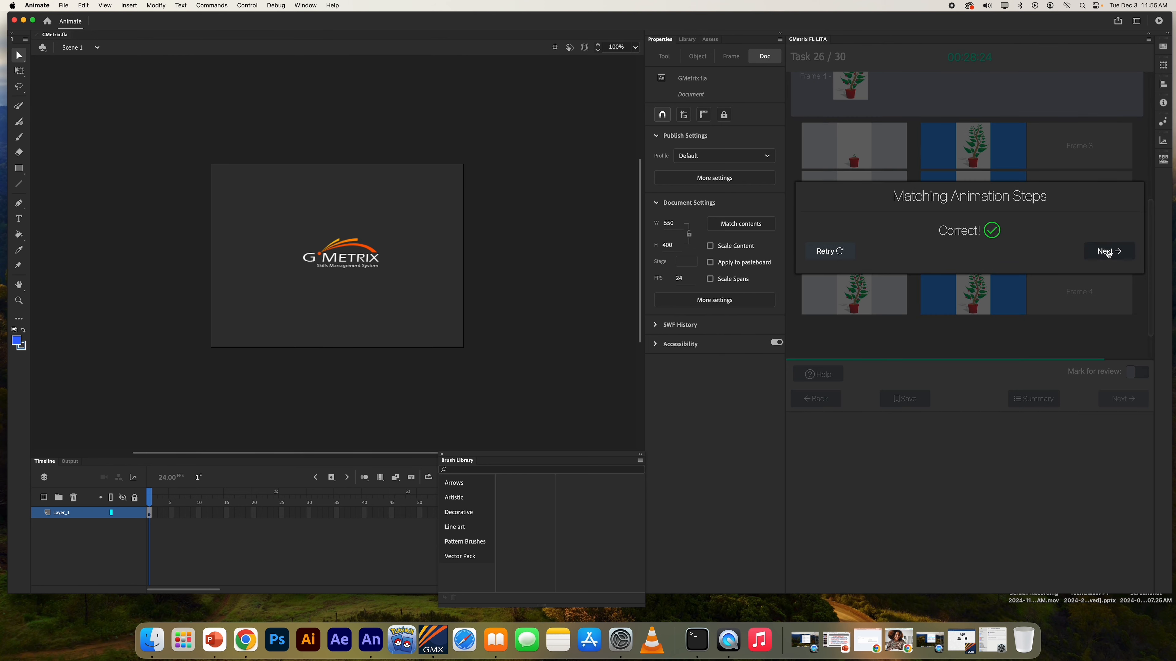
pyautogui.click(1109, 254)
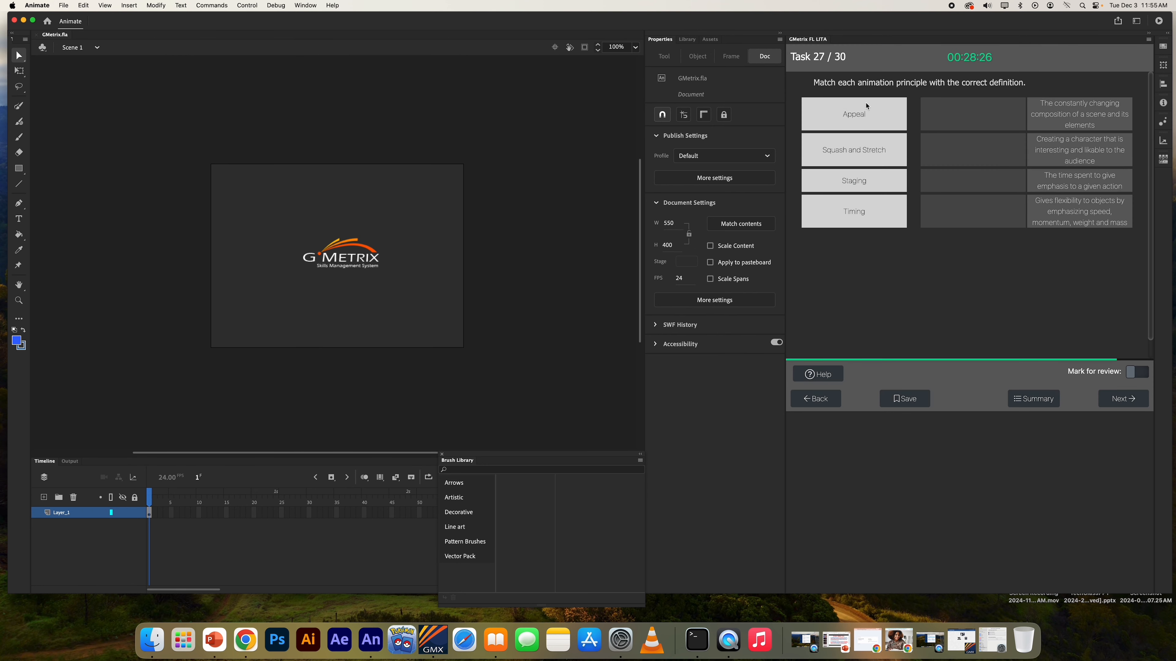
# Step: Following the Task 27 help, match Squash and Stretch to the flexibility definition and Staging to the constantly changing scene composition
pyautogui.click(820, 375)
pyautogui.scroll(-3, 980, 231)
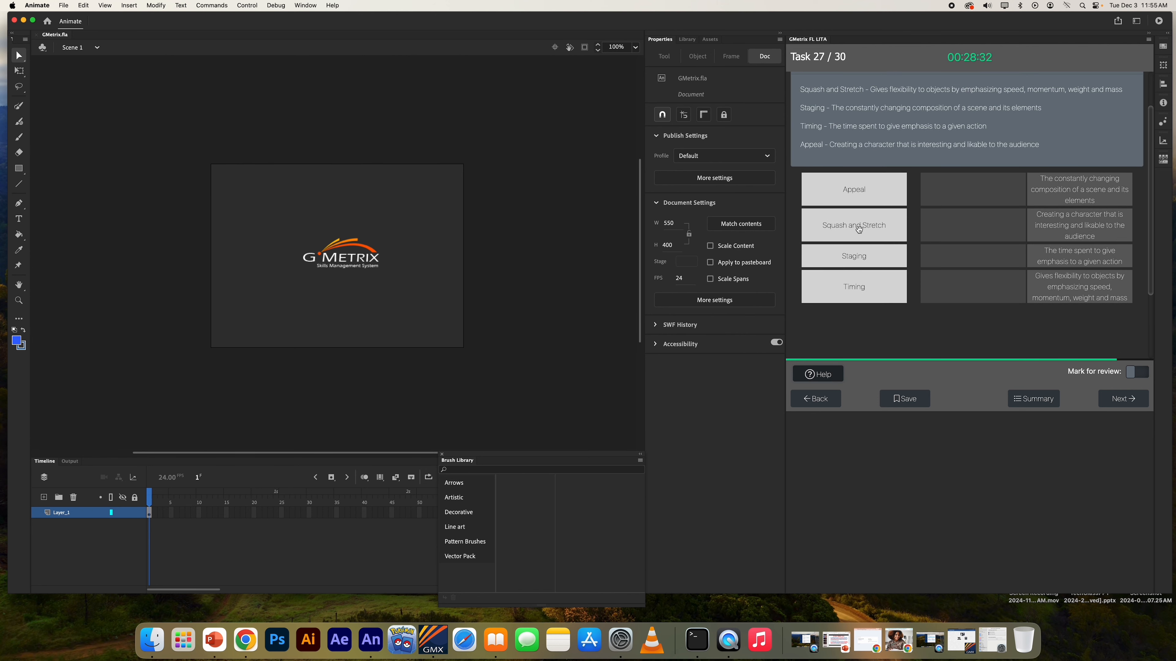
pyautogui.moveTo(858, 230); pyautogui.dragTo(986, 286)
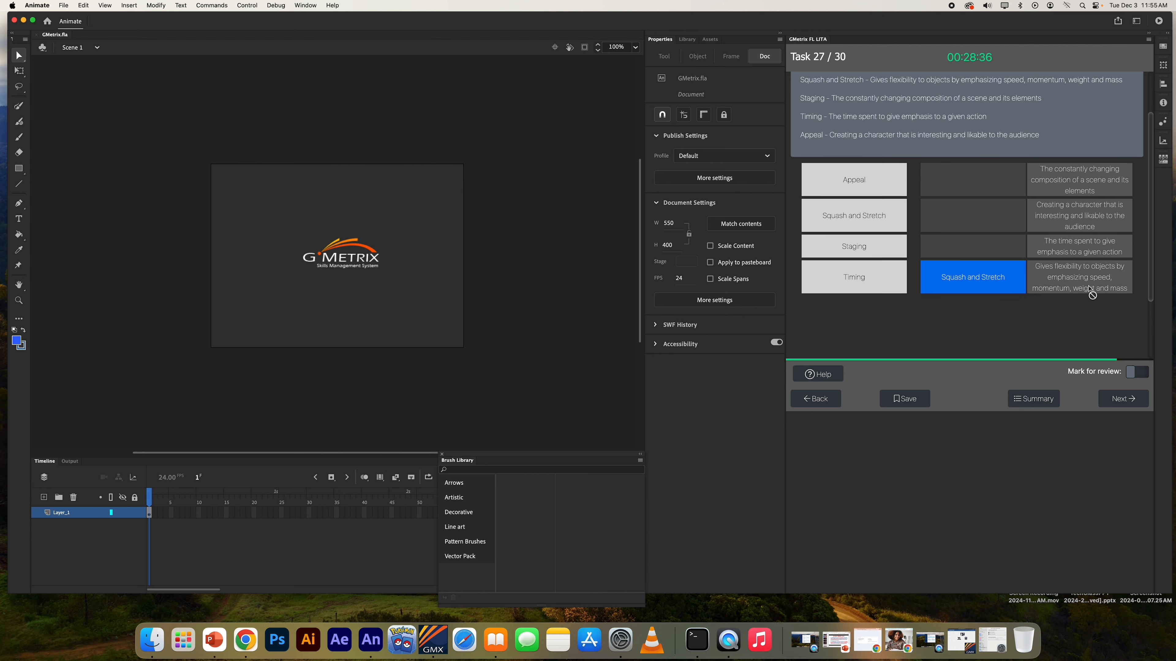
pyautogui.scroll(1, 1089, 294)
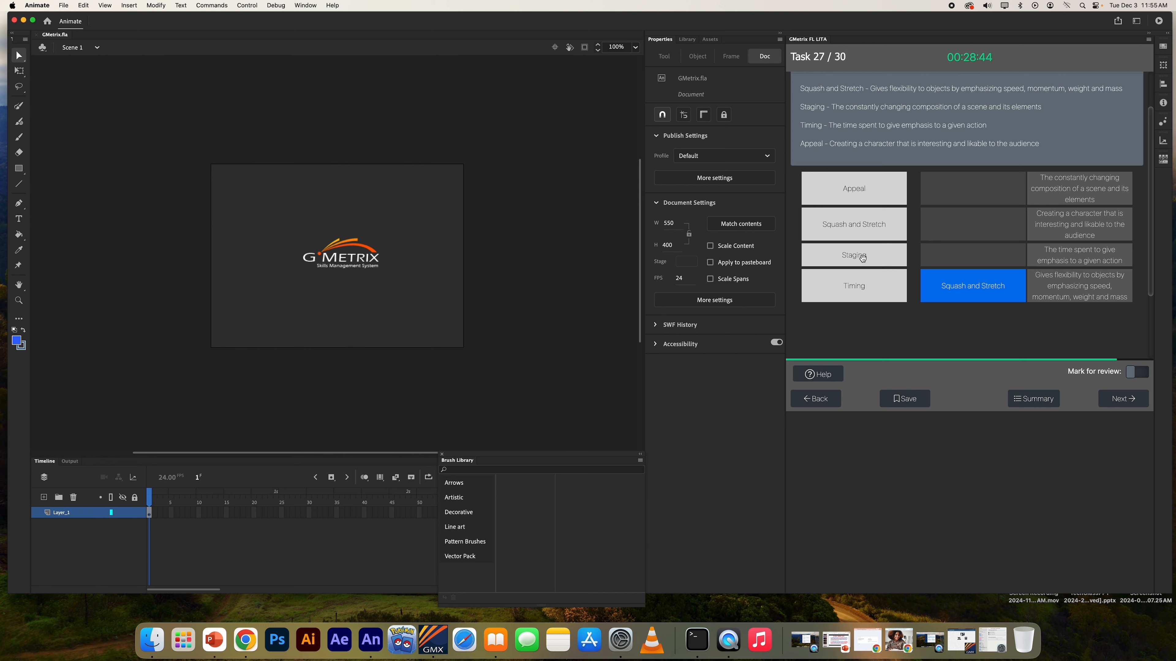
pyautogui.moveTo(863, 259); pyautogui.dragTo(996, 190)
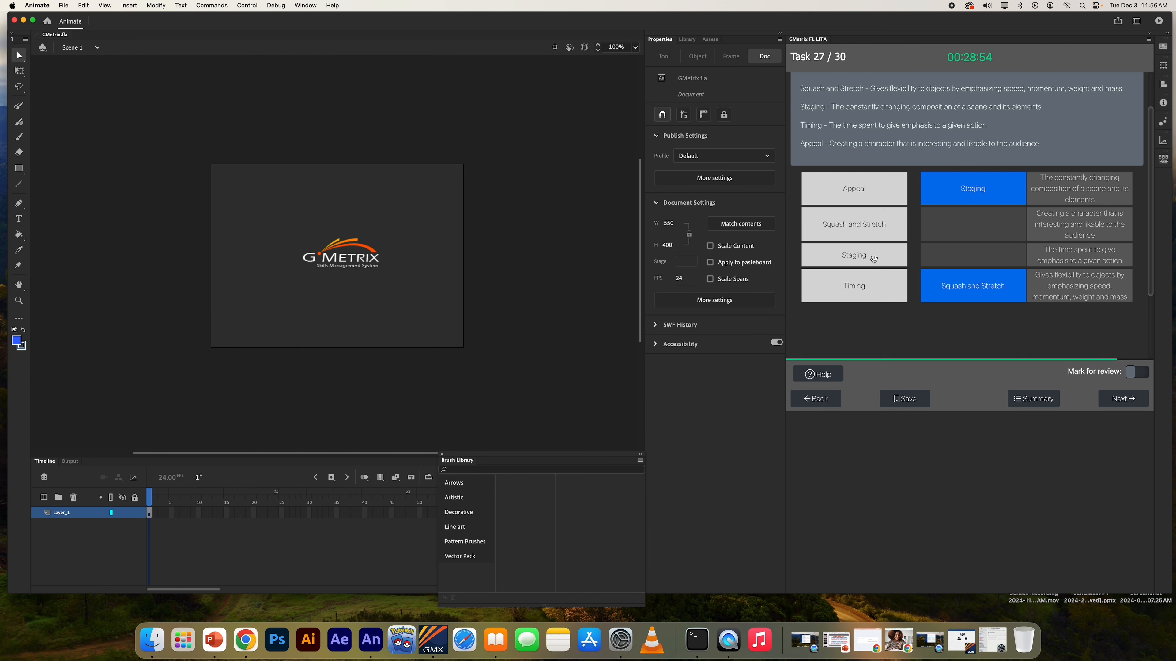
# Step: Match Timing to the time spent emphasizing an action and Appeal to the likable character definition, and submit Task 27 to continue to Task 28
pyautogui.moveTo(860, 277); pyautogui.dragTo(996, 258)
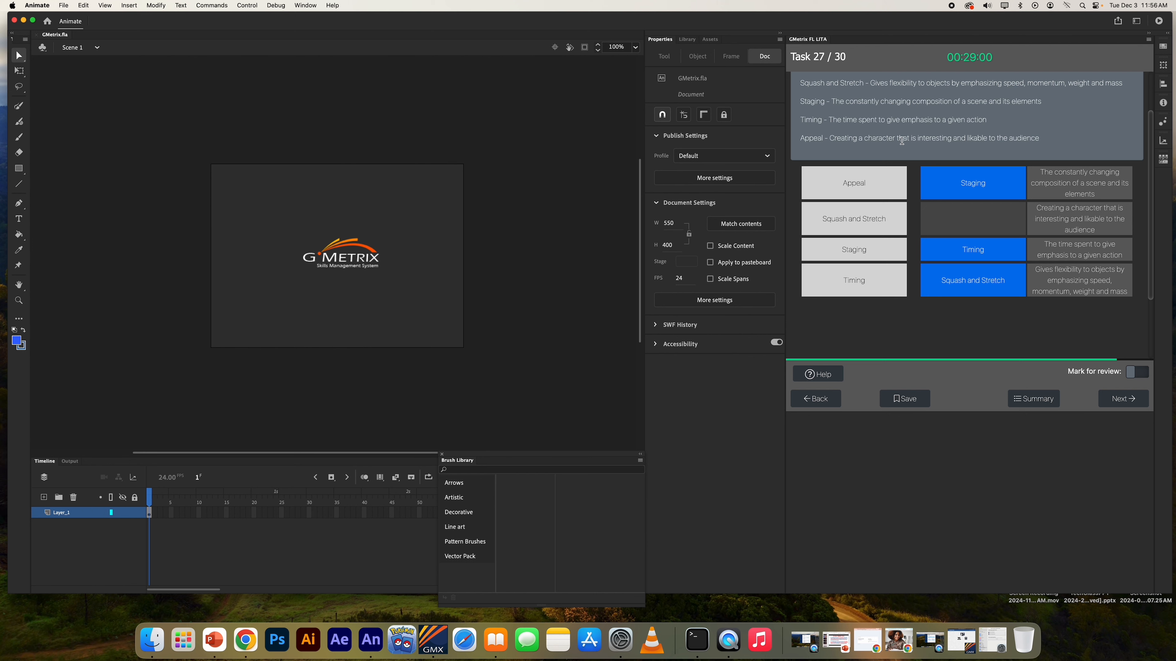
pyautogui.moveTo(885, 179); pyautogui.dragTo(973, 220)
pyautogui.click(1138, 399)
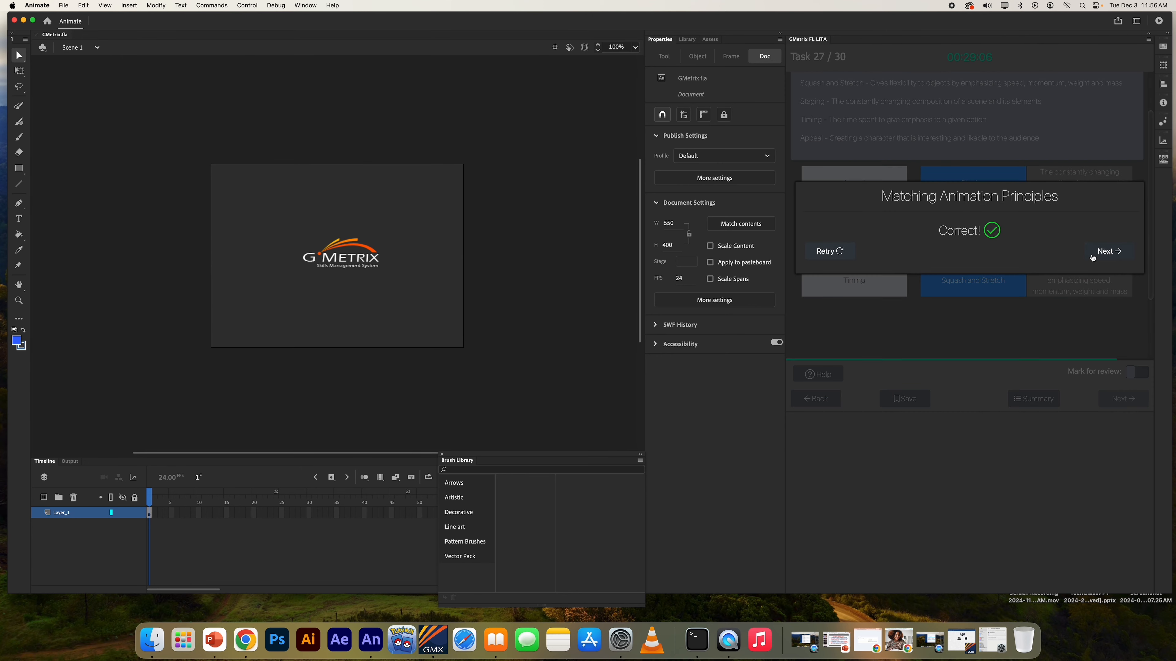
pyautogui.click(1105, 254)
# Step: Show the help for Task 28 and match Scale to the definition about using the relative size of elements
pyautogui.scroll(-1, 1063, 256)
pyautogui.scroll(1, 1064, 257)
pyautogui.scroll(-1, 1064, 262)
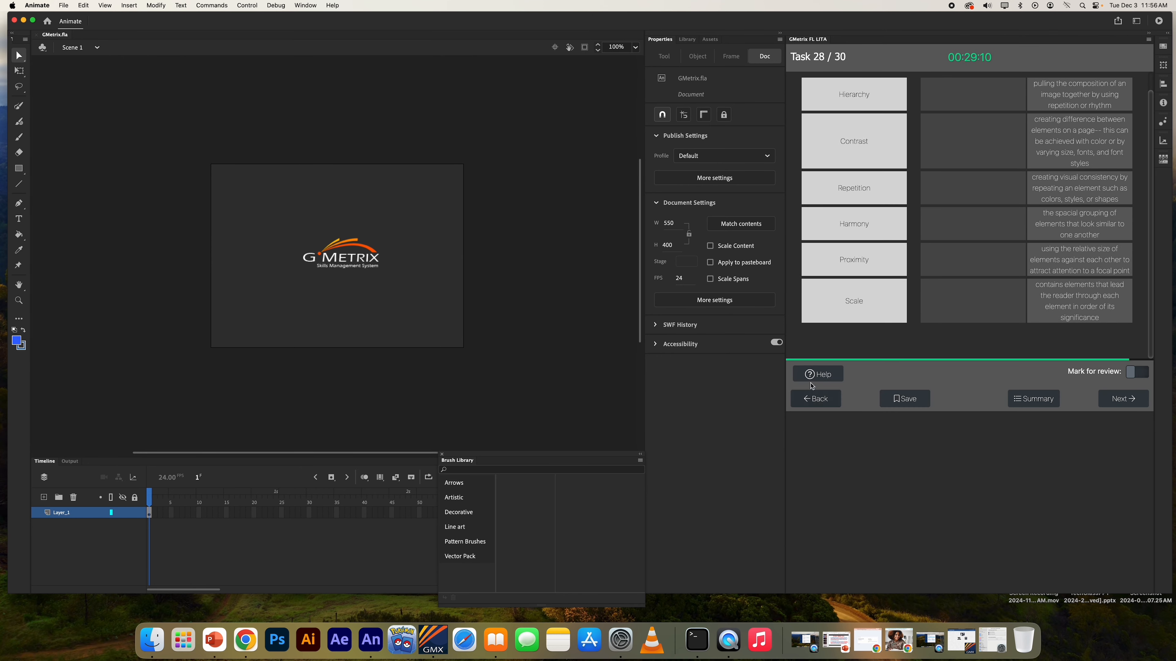
pyautogui.click(818, 374)
pyautogui.scroll(-2, 979, 283)
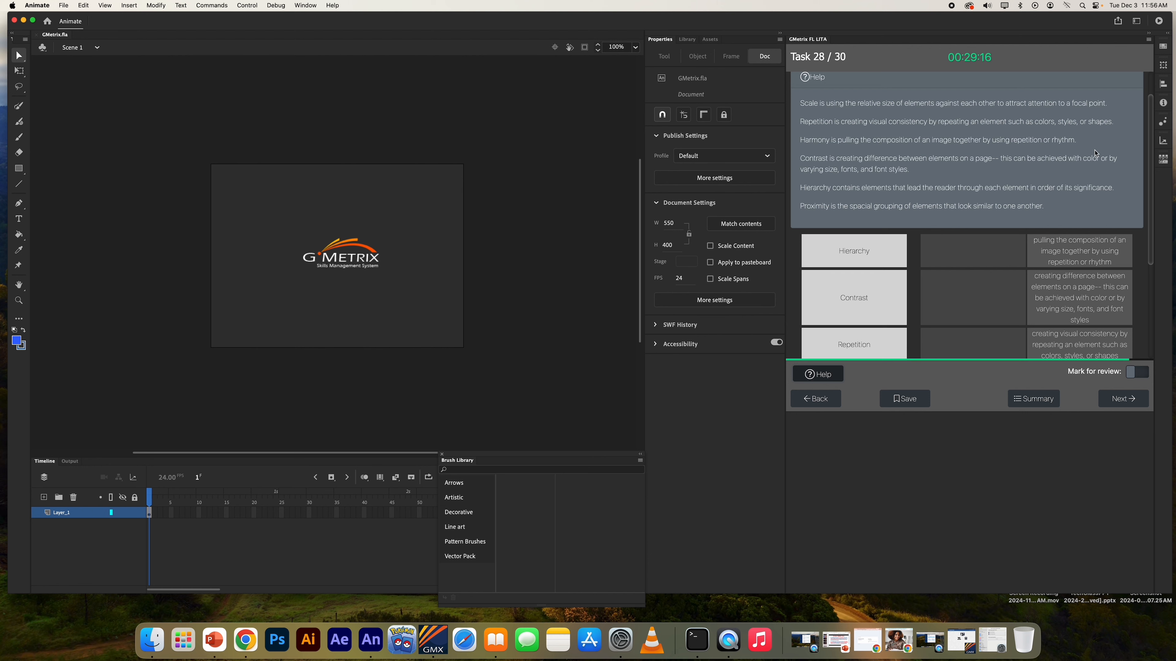
pyautogui.scroll(-5, 1074, 194)
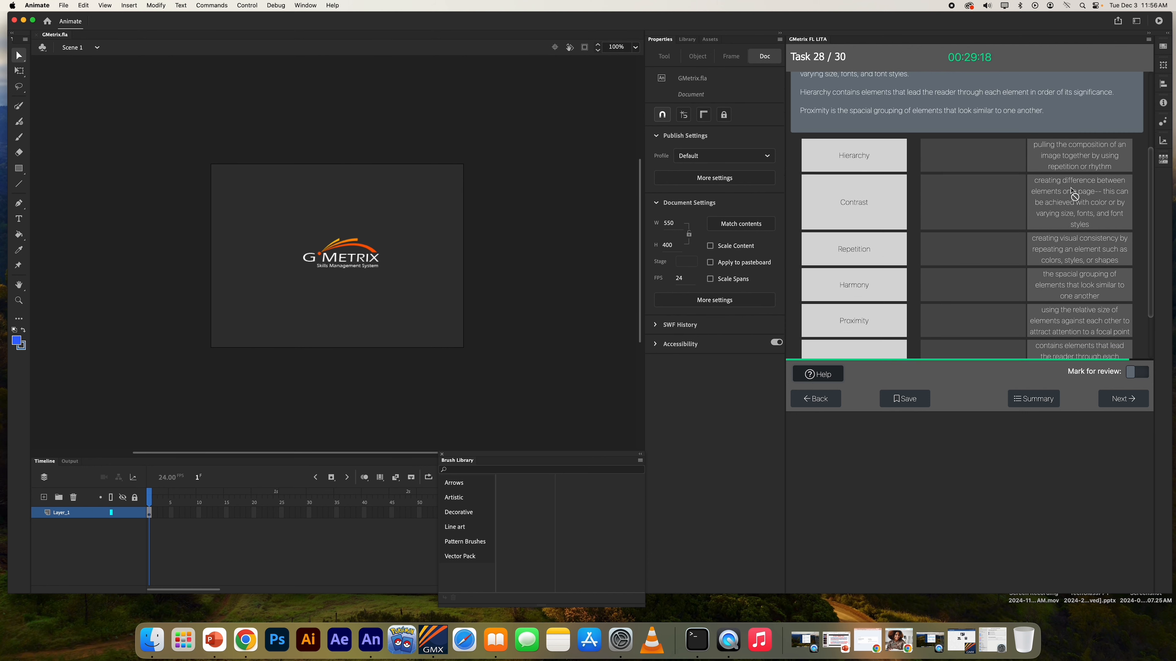
pyautogui.scroll(-3, 1074, 194)
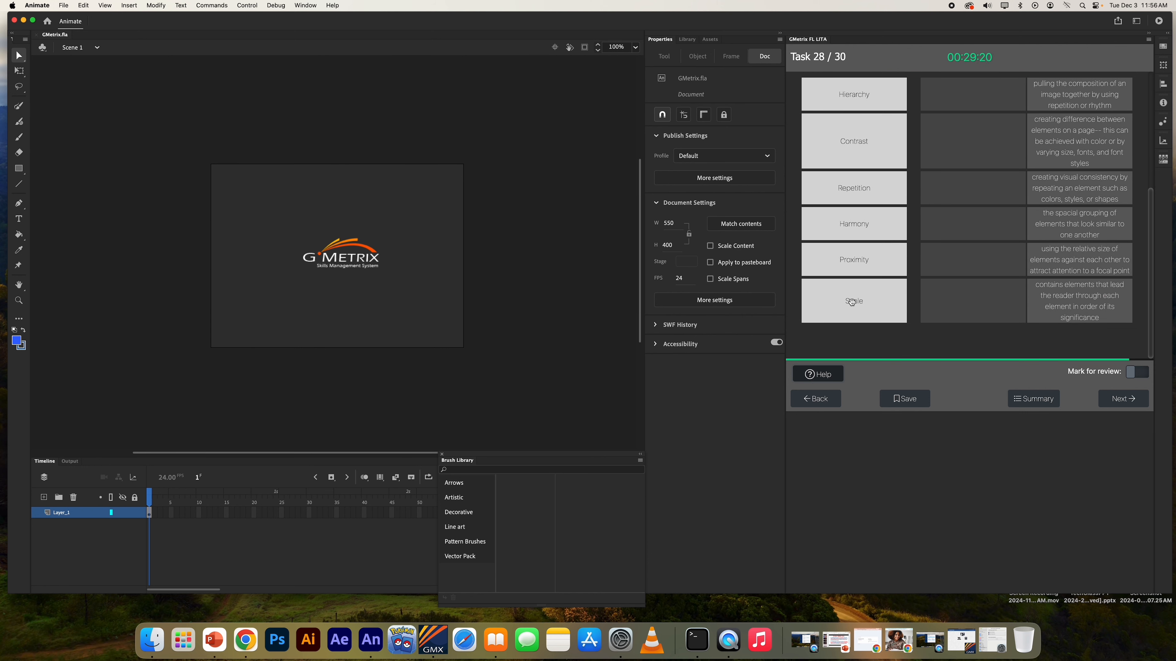
pyautogui.scroll(9, 854, 296)
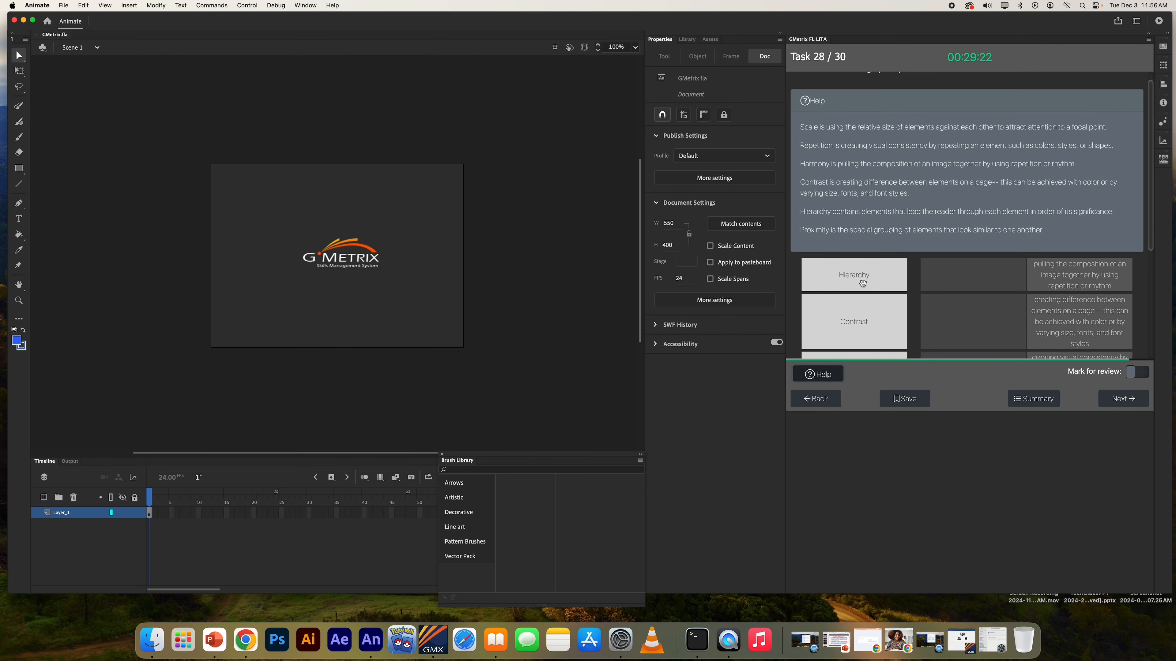
pyautogui.scroll(-8, 862, 283)
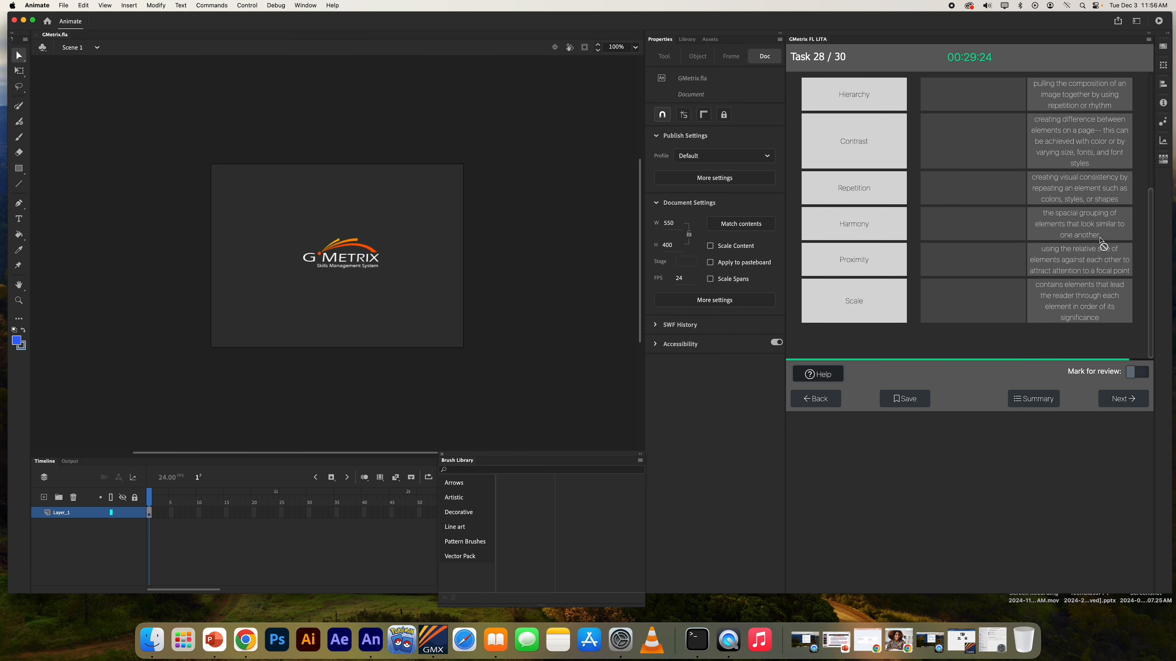
pyautogui.moveTo(891, 307); pyautogui.dragTo(1019, 262)
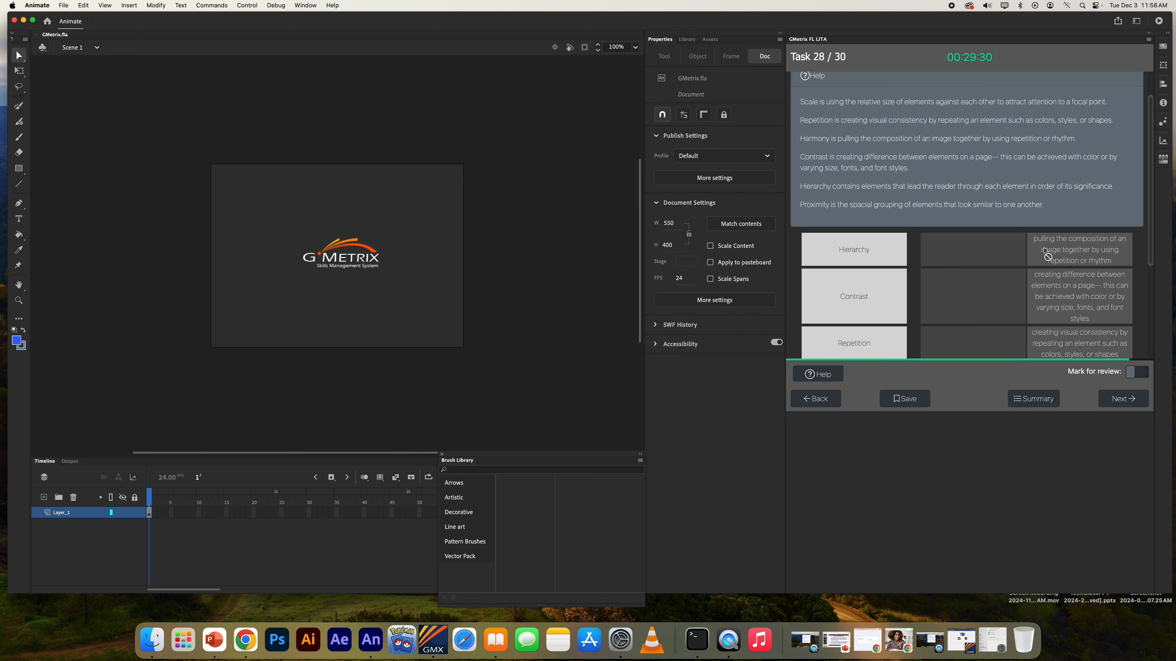
# Step: Match Repetition to the visual consistency definition and Harmony to pulling an image's composition together by repetition or rhythm
pyautogui.scroll(-3, 1046, 252)
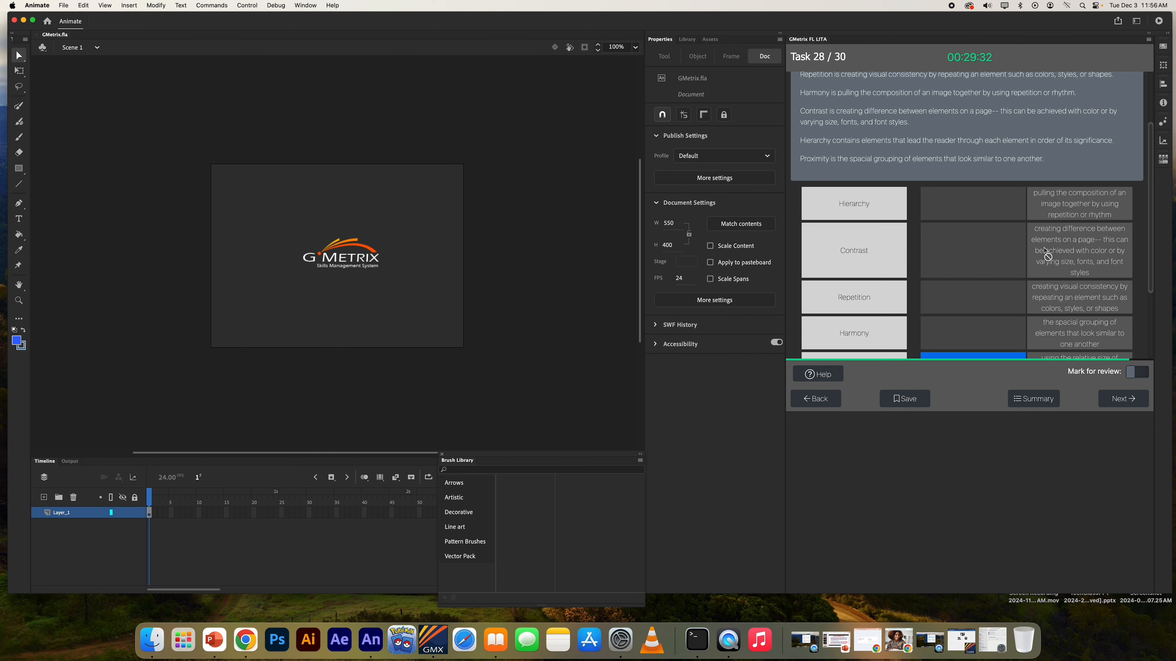
pyautogui.scroll(-5, 975, 250)
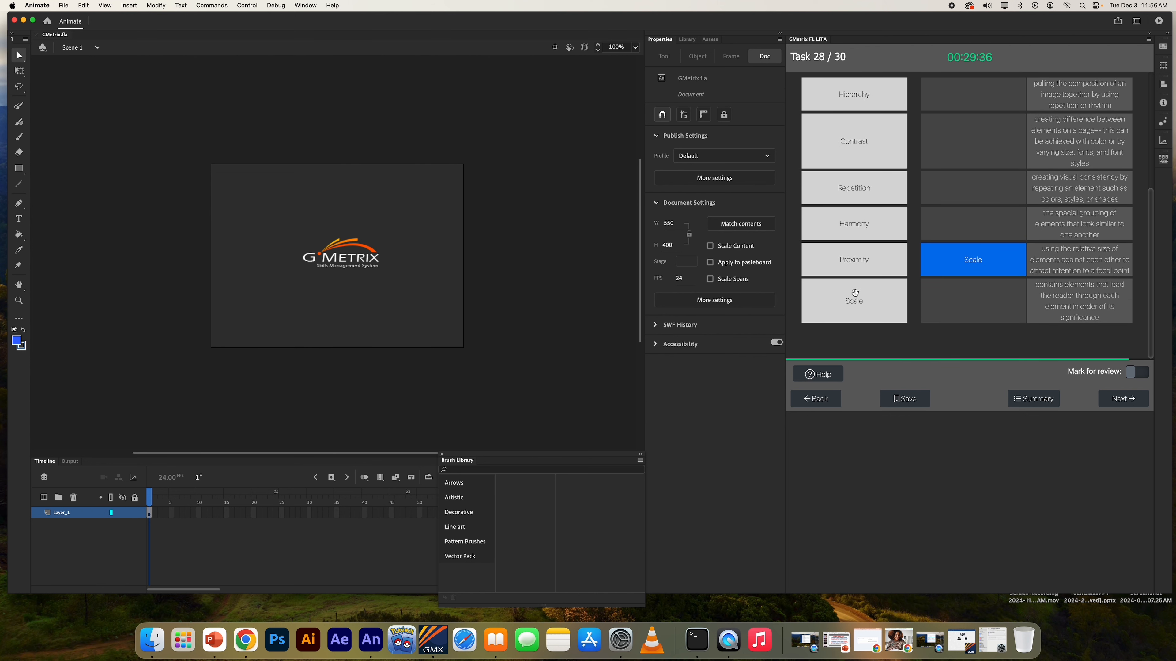
pyautogui.moveTo(861, 187); pyautogui.dragTo(1003, 191)
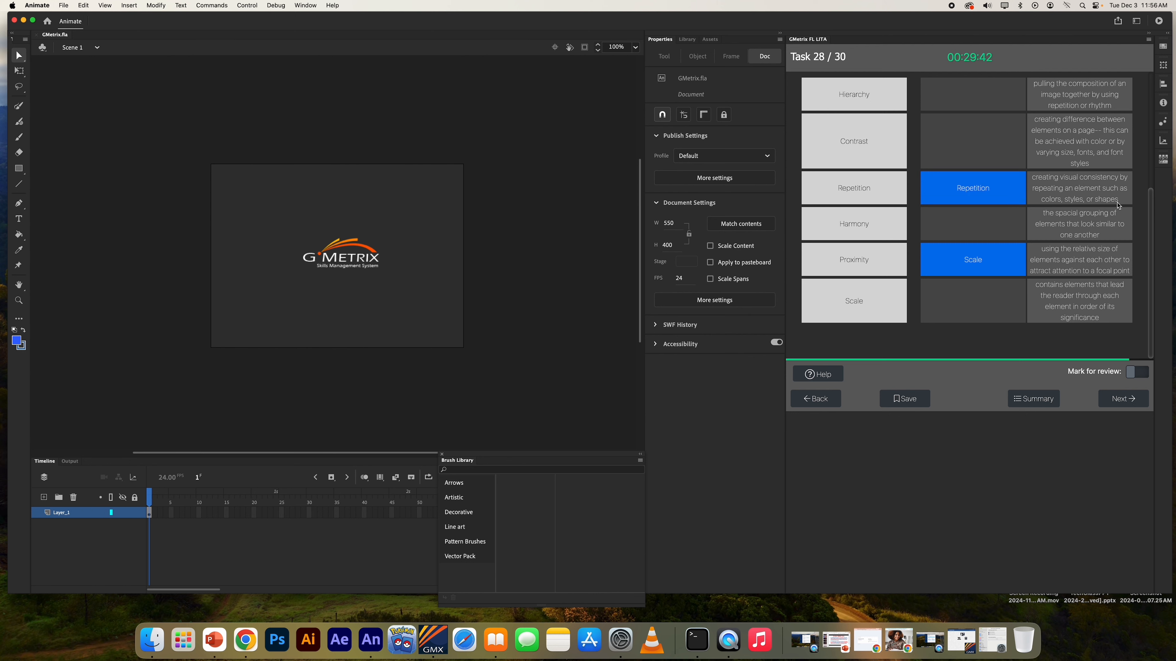
pyautogui.scroll(5, 1118, 205)
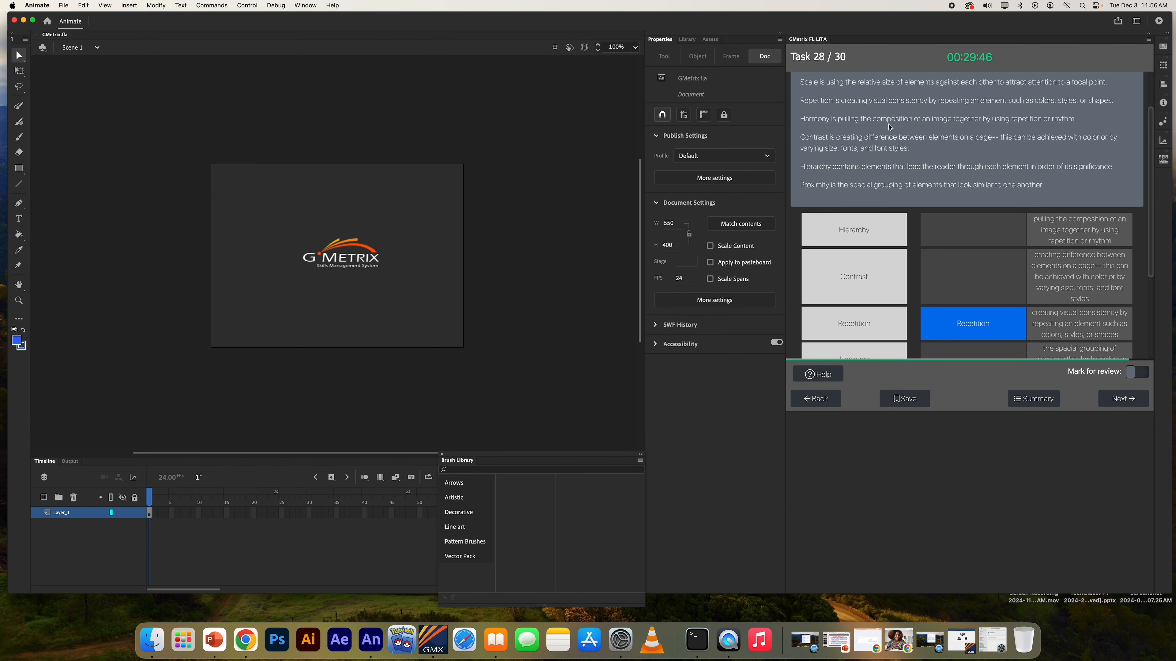
pyautogui.scroll(-5, 1041, 128)
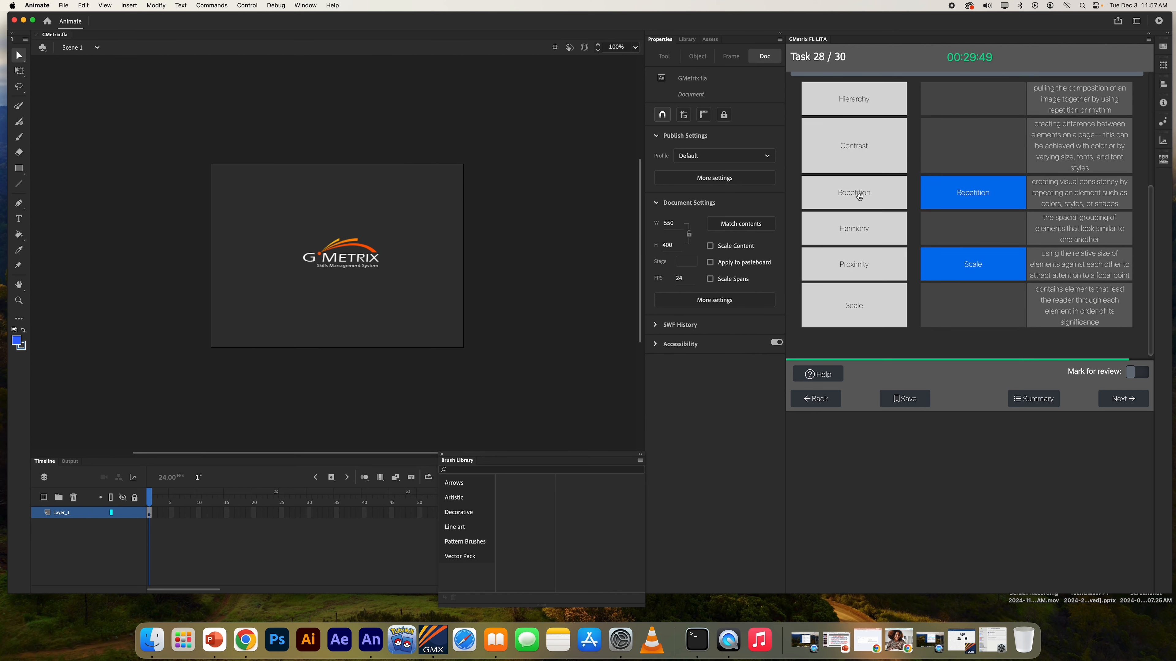
pyautogui.moveTo(841, 225); pyautogui.dragTo(971, 107)
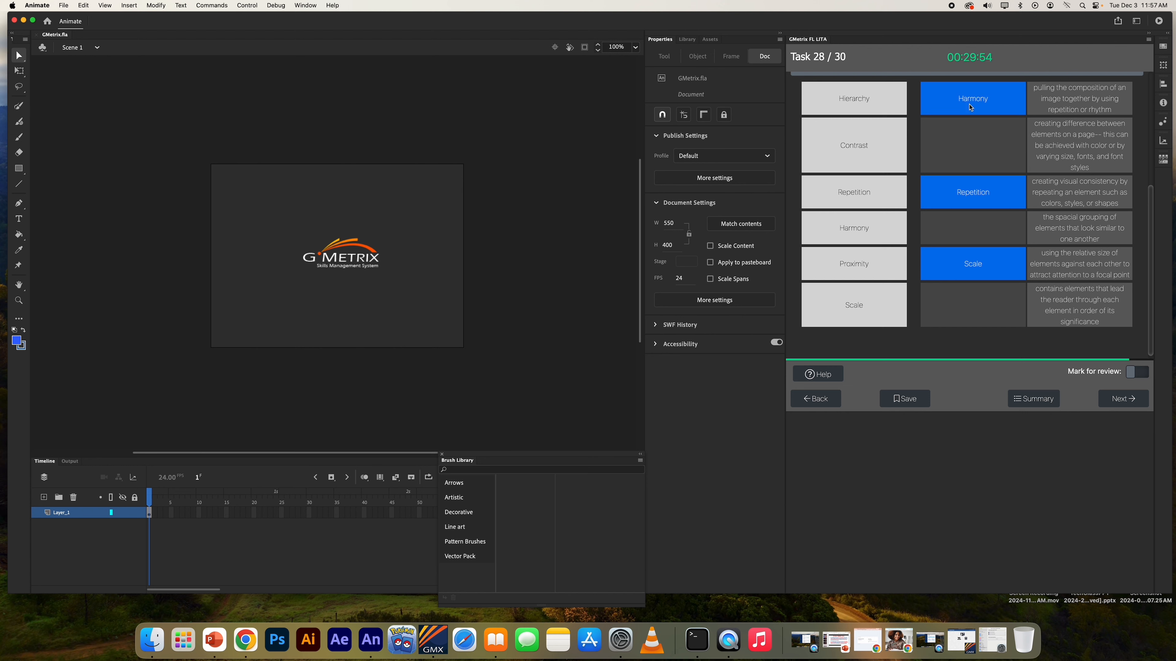
# Step: Match Contrast to the definition about creating difference between elements on a page, following the help description
pyautogui.scroll(3, 971, 122)
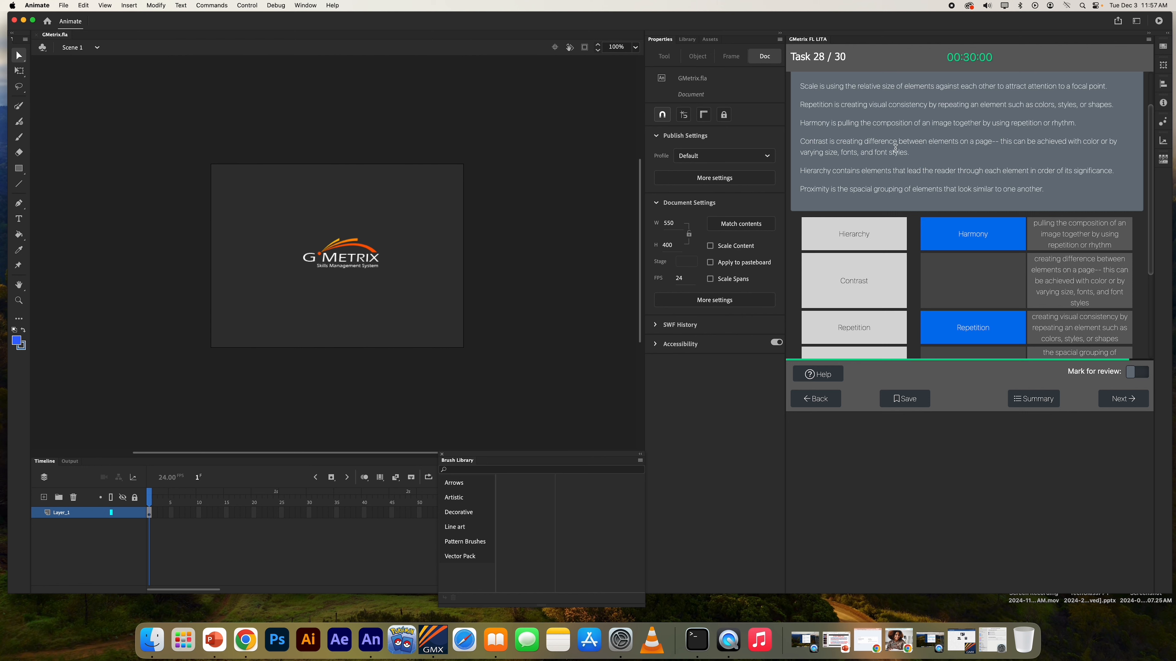
pyautogui.scroll(-3, 951, 153)
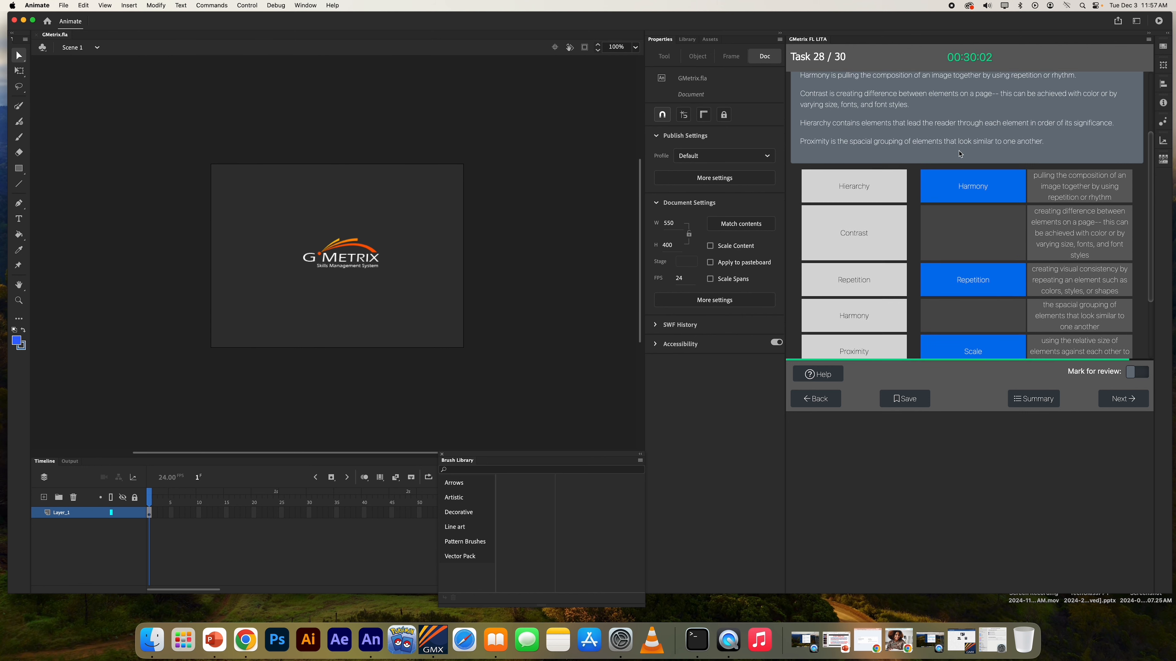
pyautogui.scroll(-2, 954, 151)
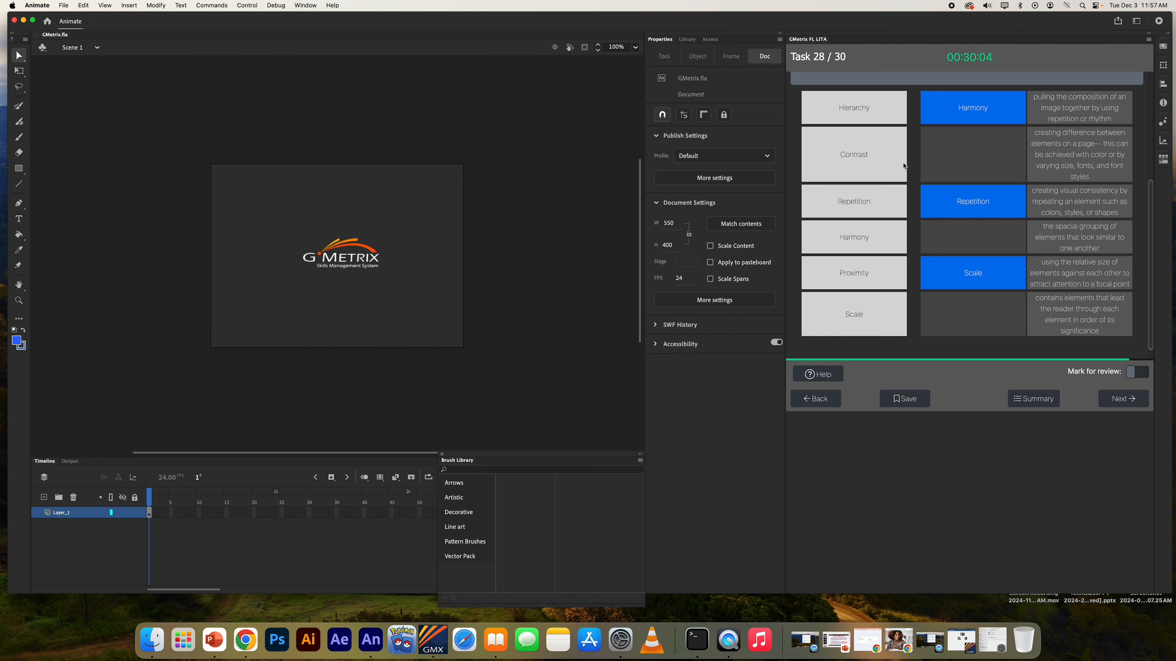
pyautogui.moveTo(870, 153); pyautogui.dragTo(997, 157)
# Step: Match Hierarchy to the definition about leading the reader through each element in order of its significance
pyautogui.scroll(2, 1079, 183)
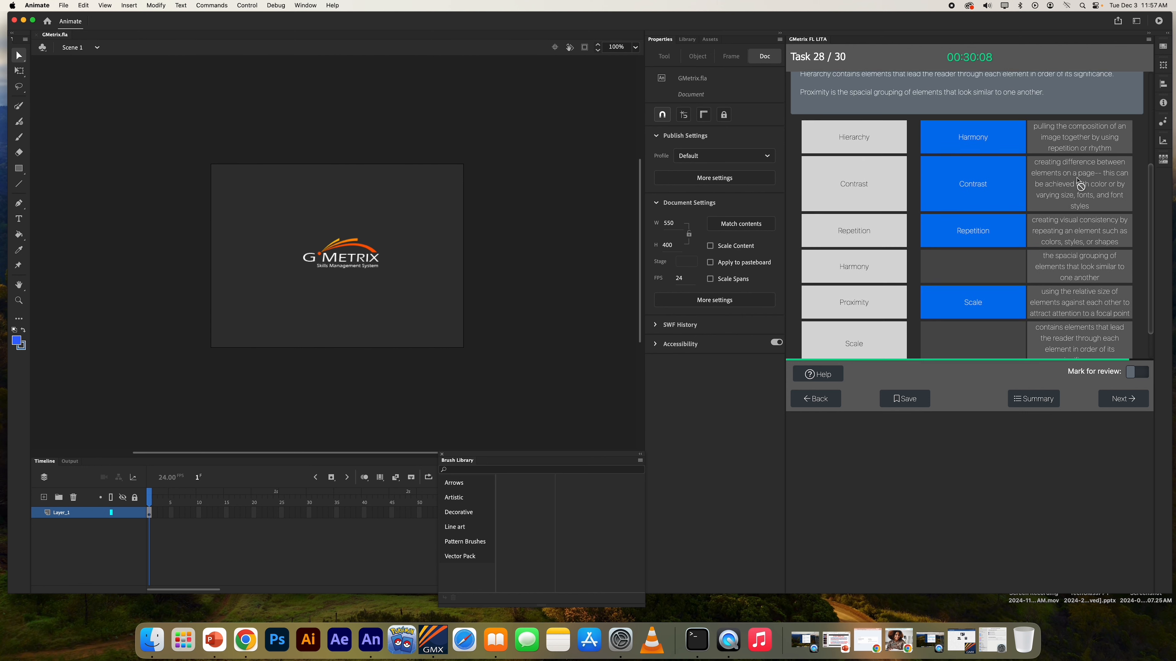
pyautogui.scroll(2, 1080, 183)
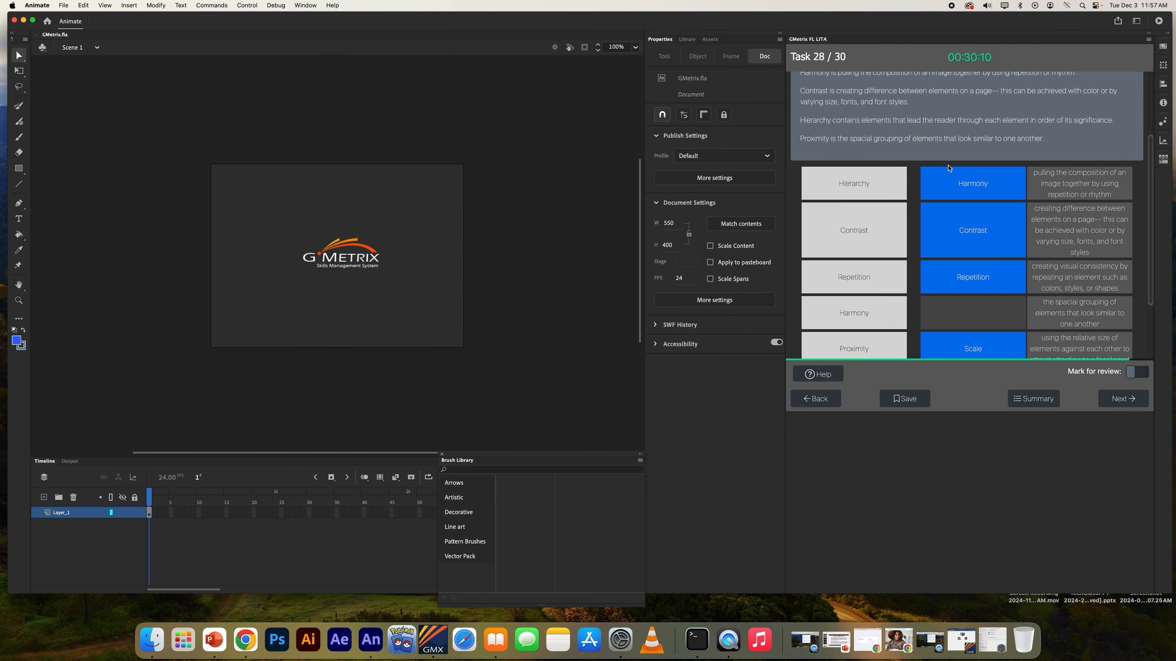
pyautogui.scroll(3, 1017, 191)
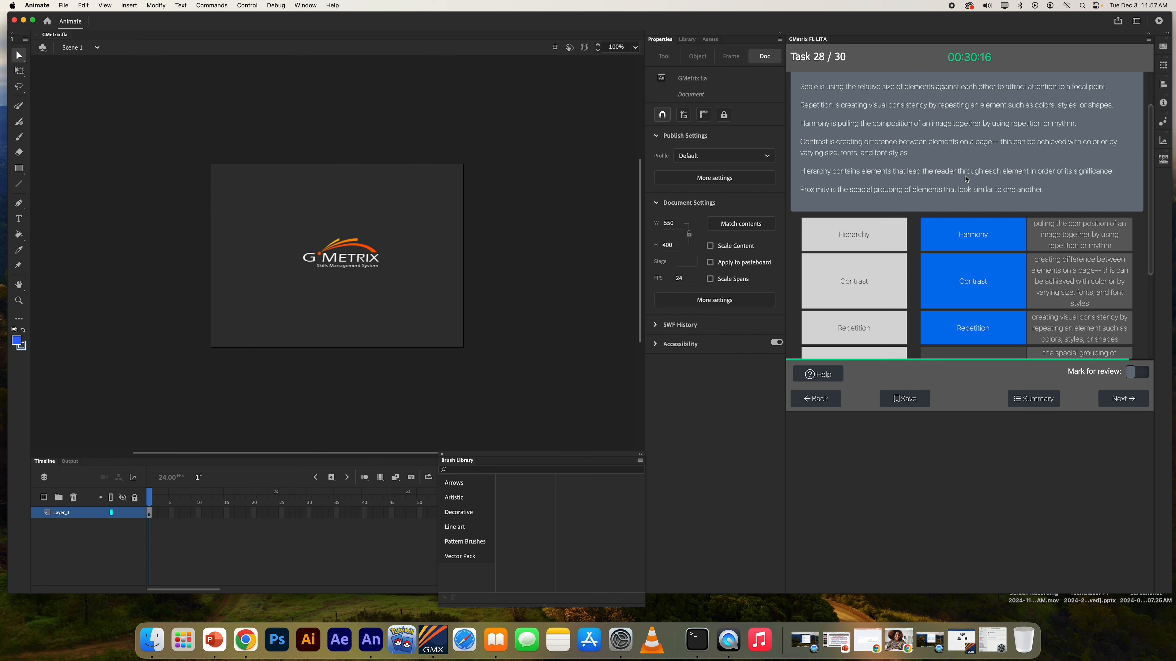
pyautogui.scroll(-5, 992, 180)
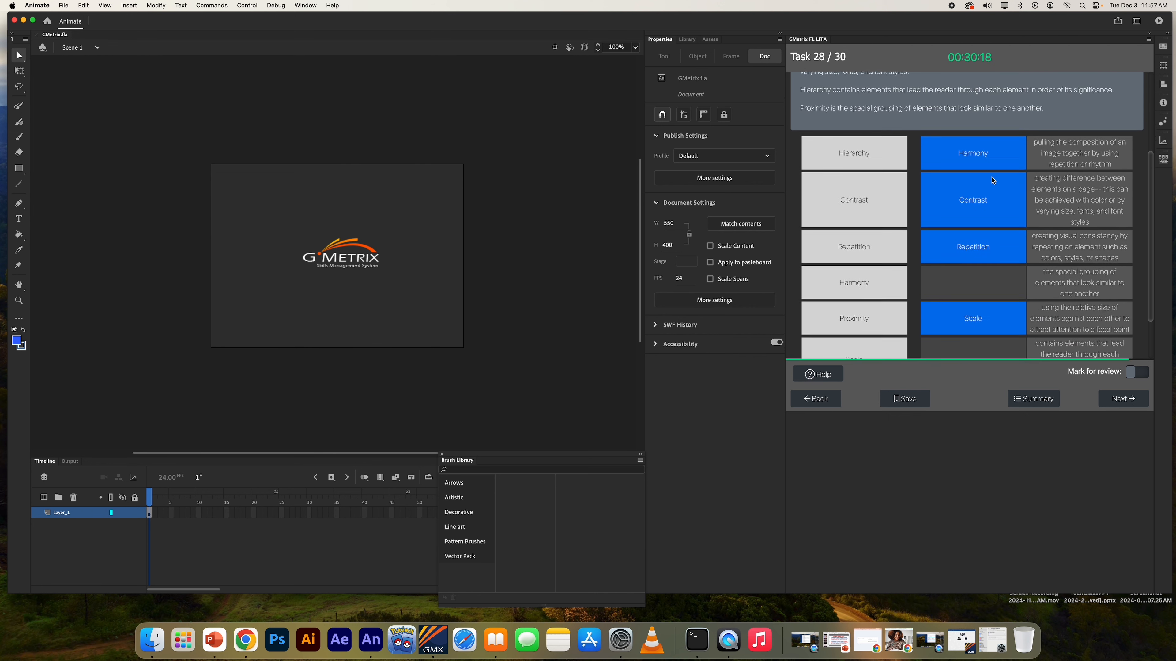
pyautogui.scroll(-2, 993, 180)
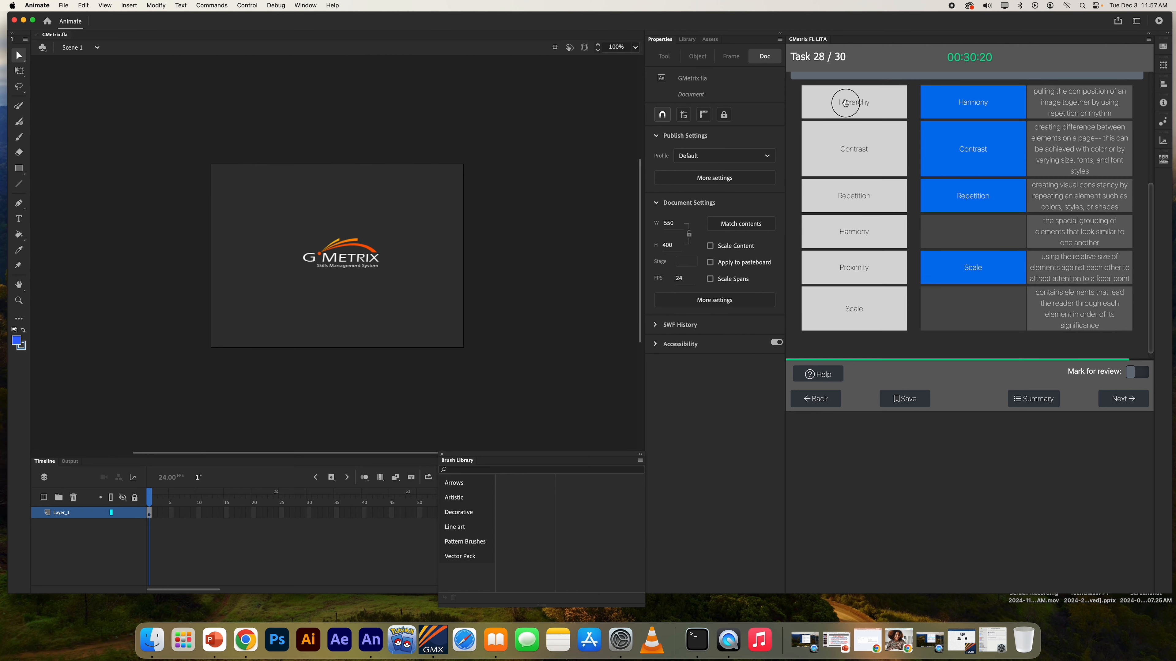
pyautogui.click(990, 311)
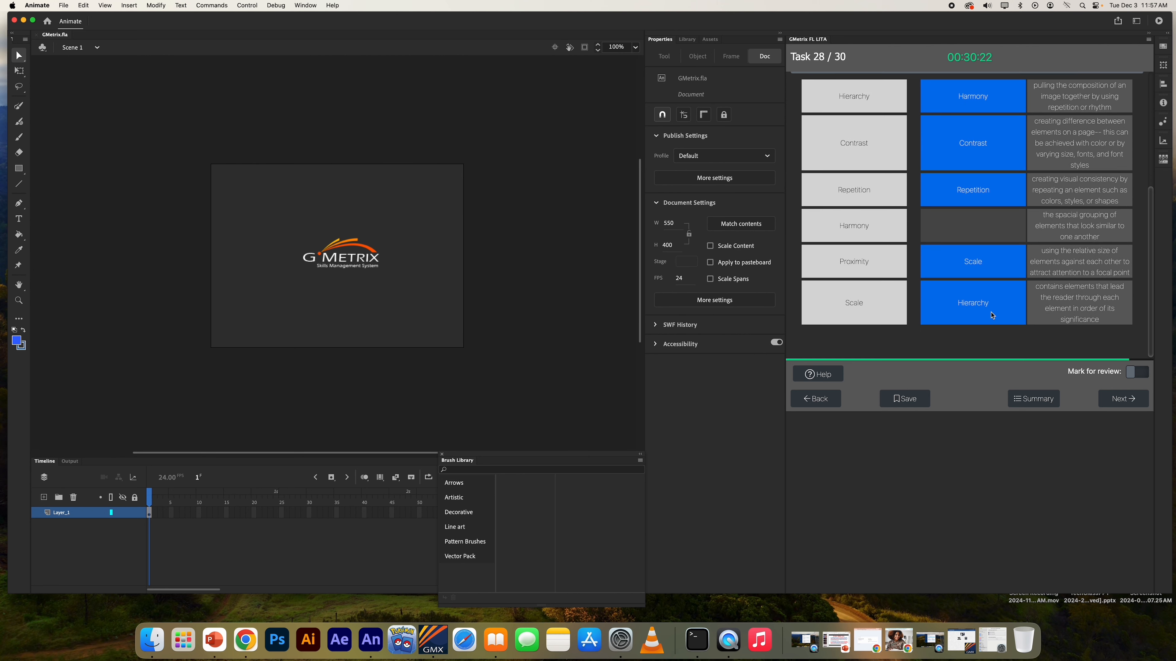
# Step: Match Proximity to the definition about the spacial grouping of elements that look similar to one another
pyautogui.scroll(4, 971, 260)
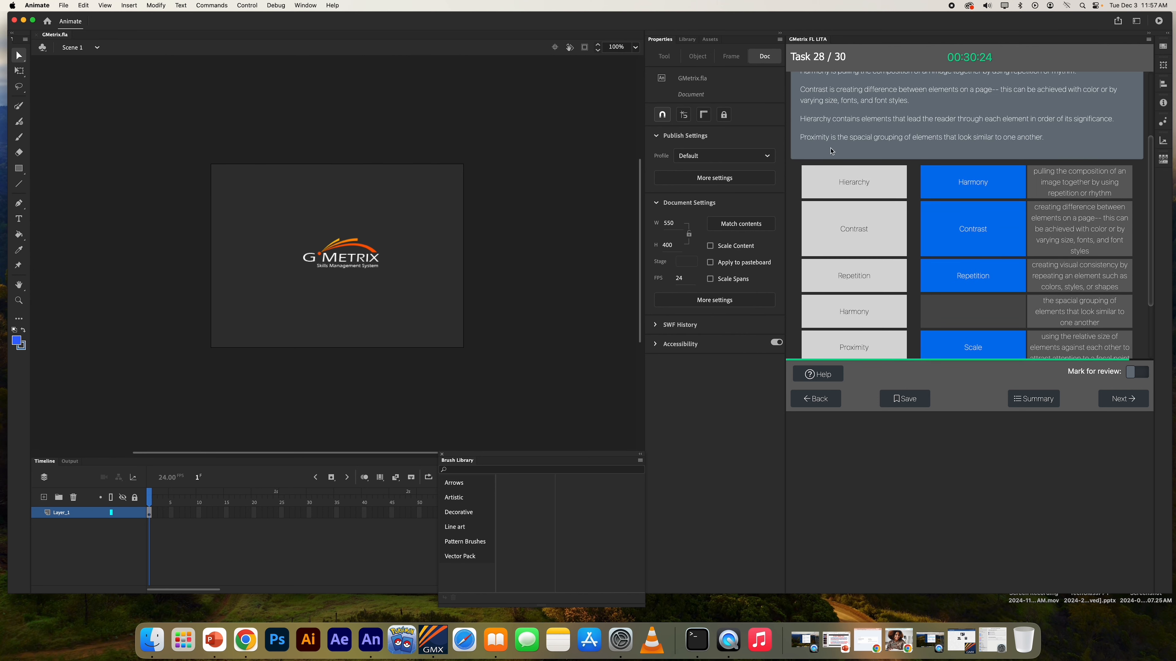
pyautogui.scroll(-3, 905, 181)
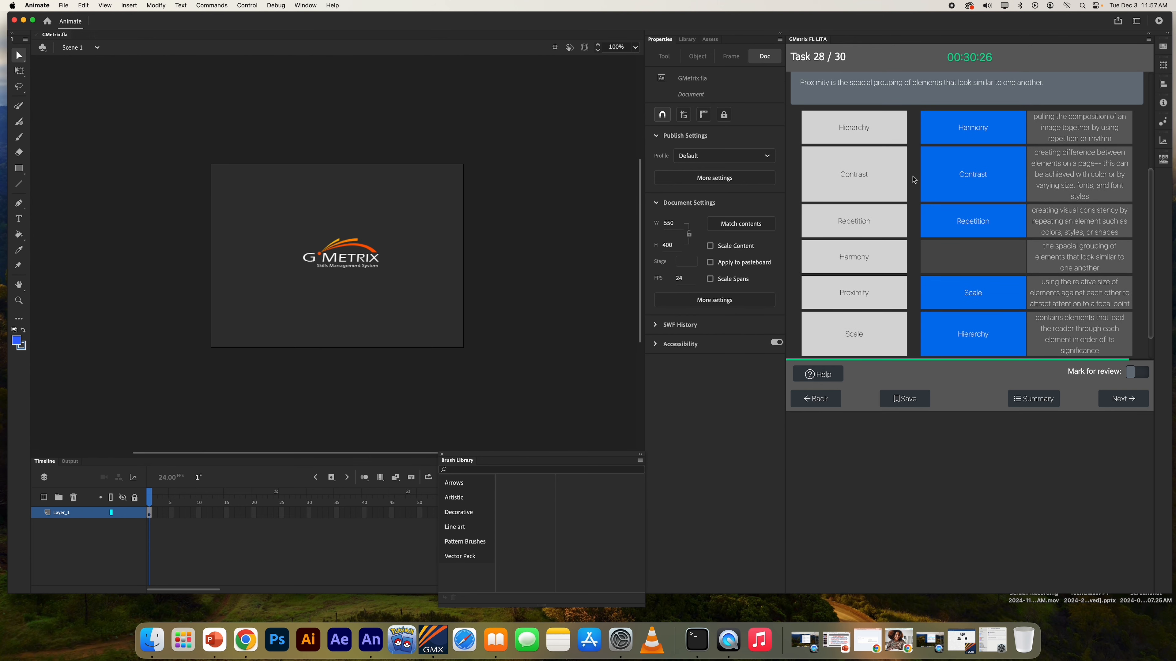
pyautogui.scroll(-1, 914, 180)
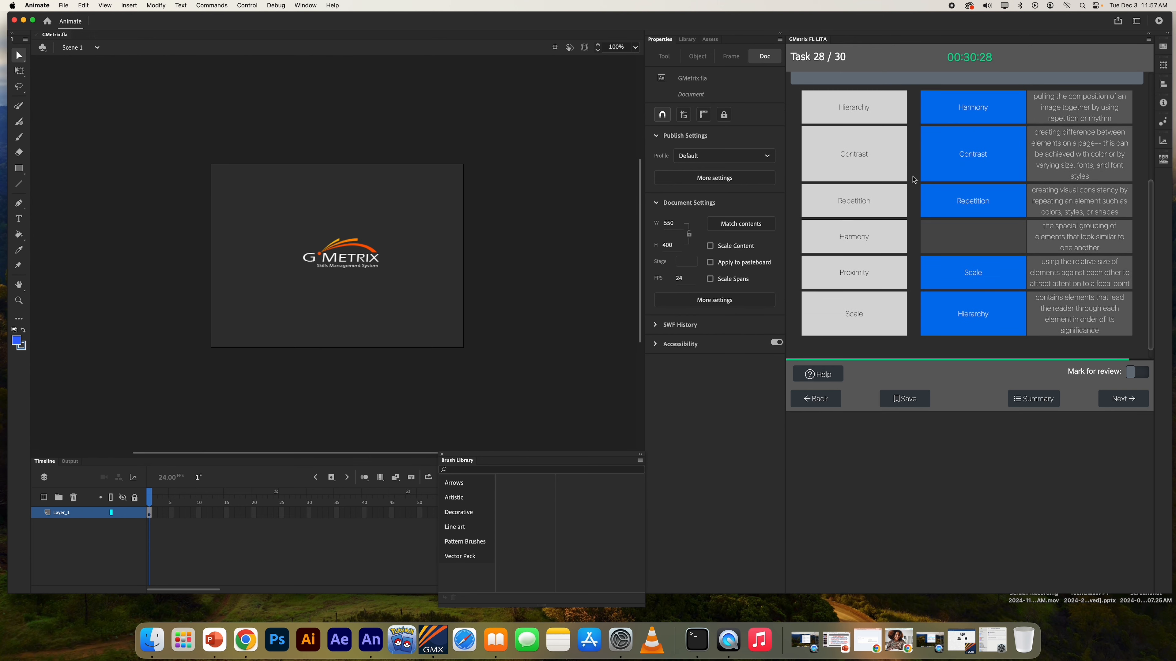
pyautogui.click(980, 243)
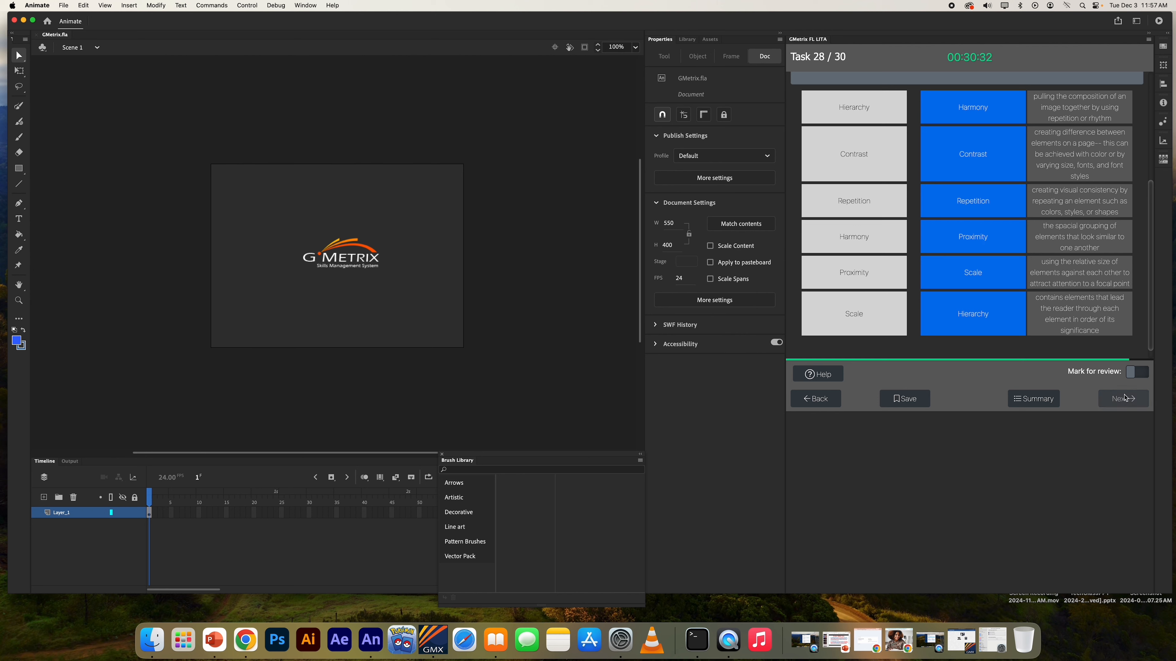
# Step: Submit the task 28 matches, advance to task 29 and show its help along with the matching instruction
pyautogui.click(1125, 397)
pyautogui.click(1107, 251)
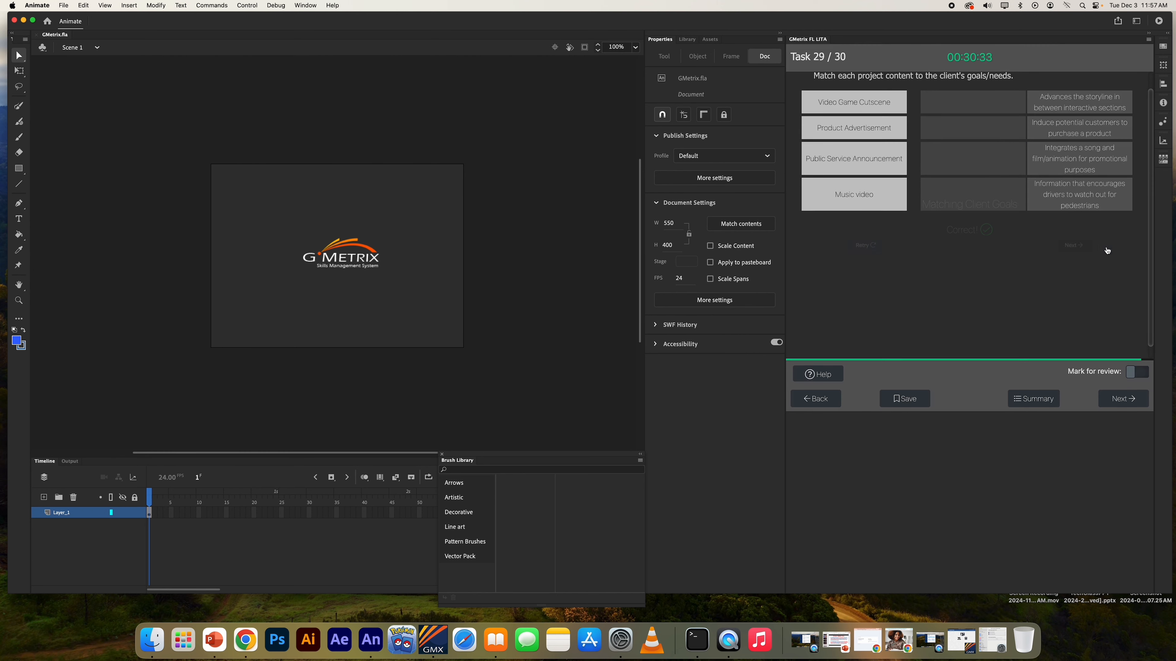
pyautogui.click(838, 375)
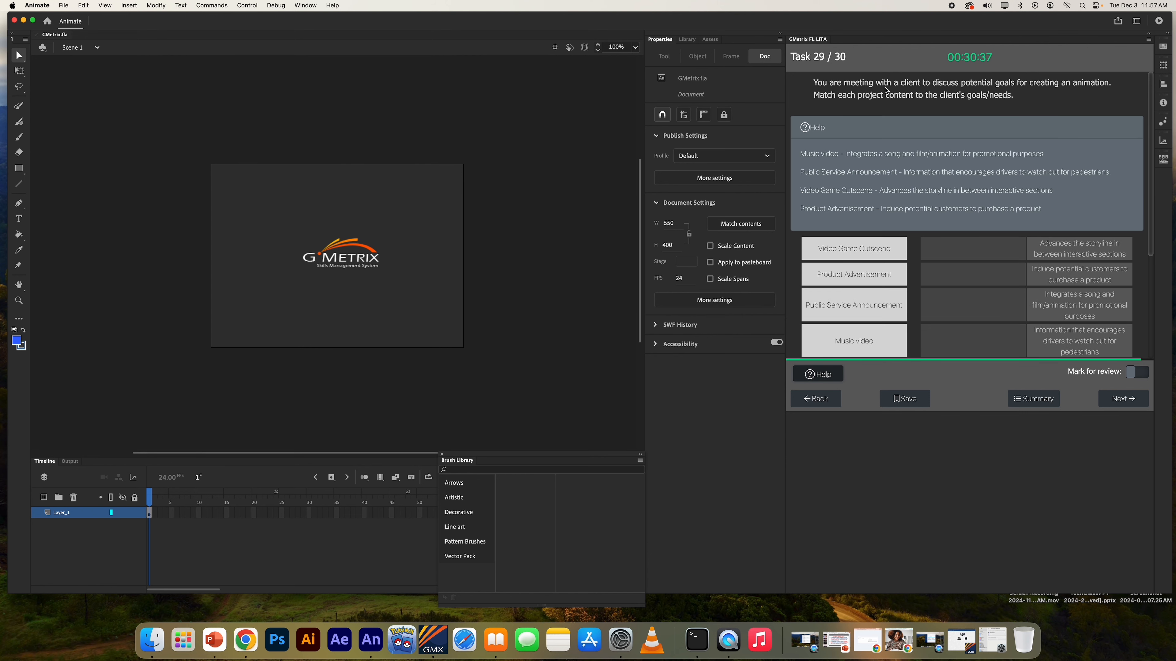
pyautogui.scroll(-1, 884, 91)
pyautogui.scroll(1, 858, 90)
pyautogui.moveTo(814, 99); pyautogui.dragTo(1016, 99)
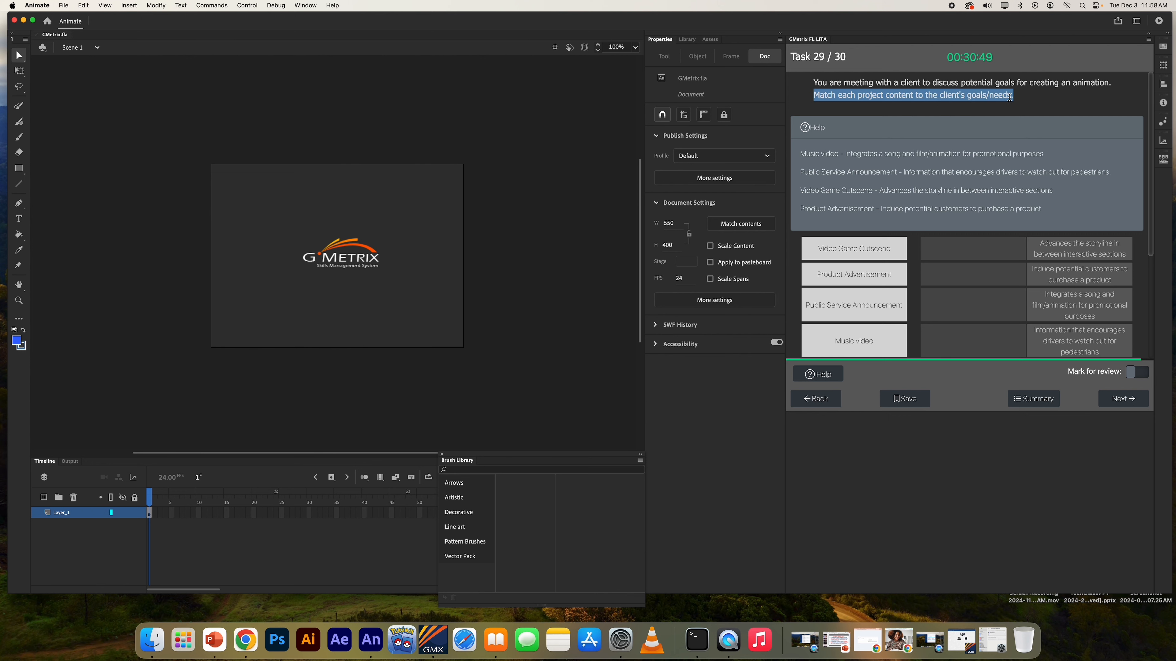
# Step: Match Music video to integrating a song and film/animation for promotion, and Public Service Announcement to encouraging drivers to watch for pedestrians
pyautogui.scroll(-2, 990, 159)
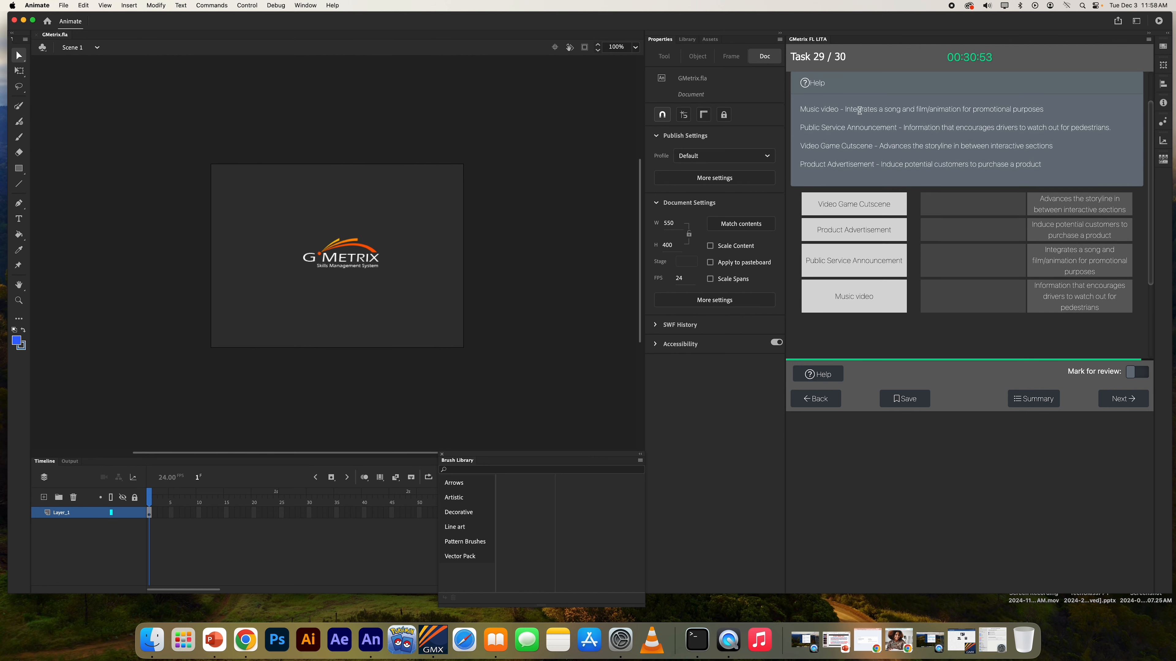
pyautogui.moveTo(846, 110); pyautogui.dragTo(1051, 116)
pyautogui.moveTo(853, 309); pyautogui.dragTo(978, 267)
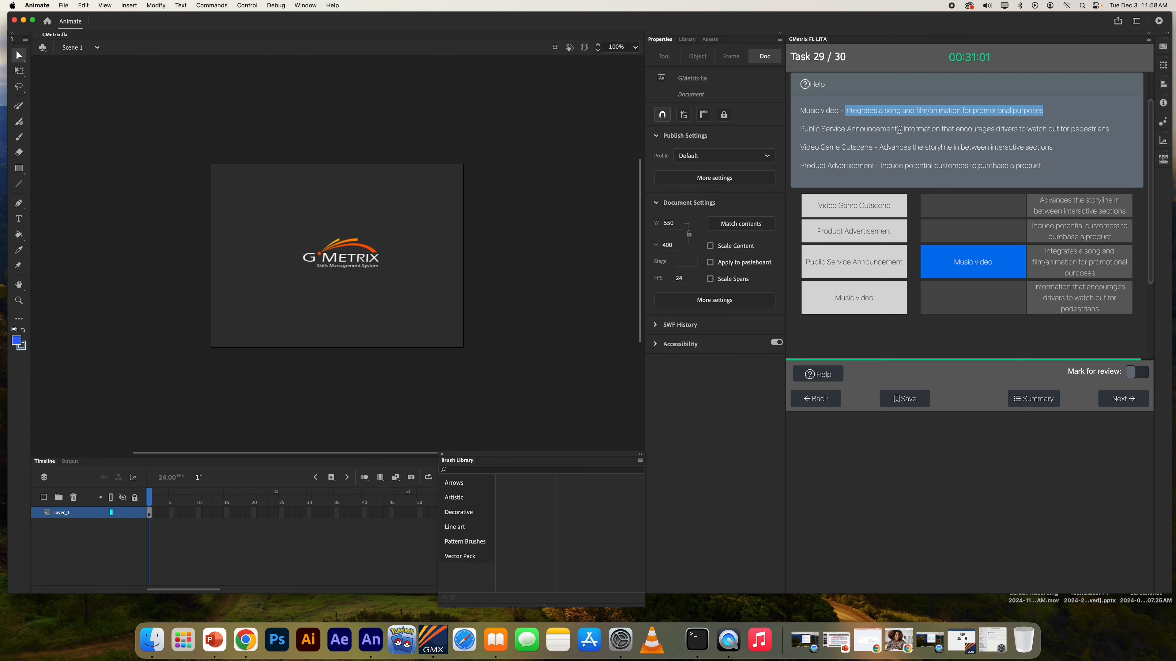
pyautogui.moveTo(902, 129); pyautogui.dragTo(1115, 136)
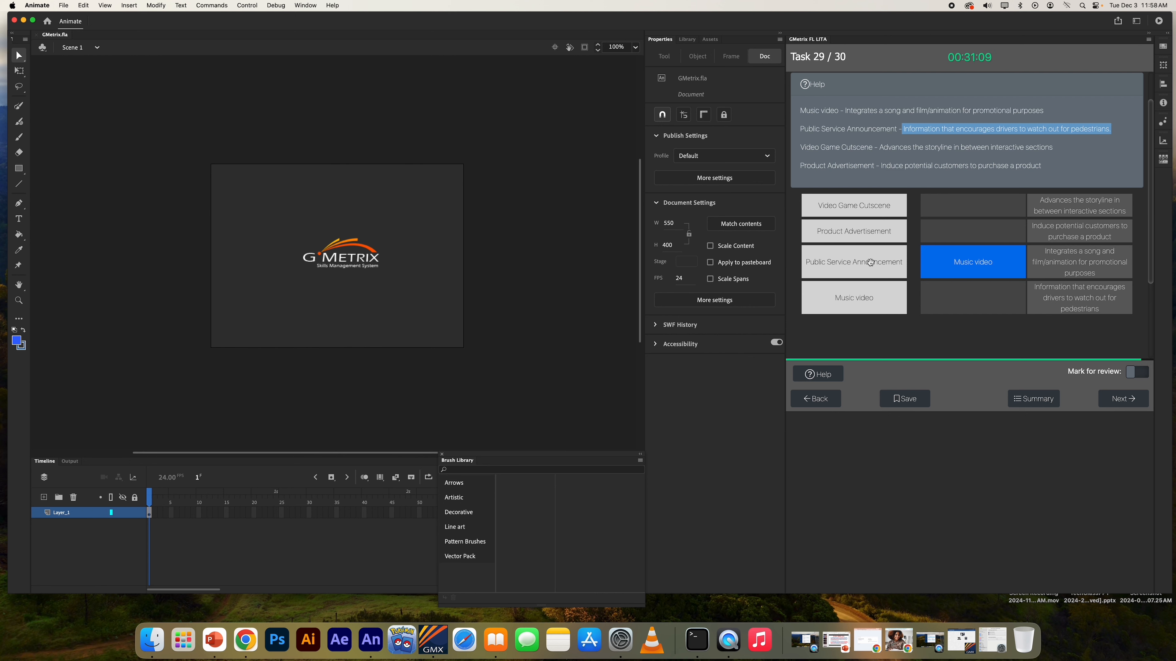
pyautogui.moveTo(870, 263); pyautogui.dragTo(969, 296)
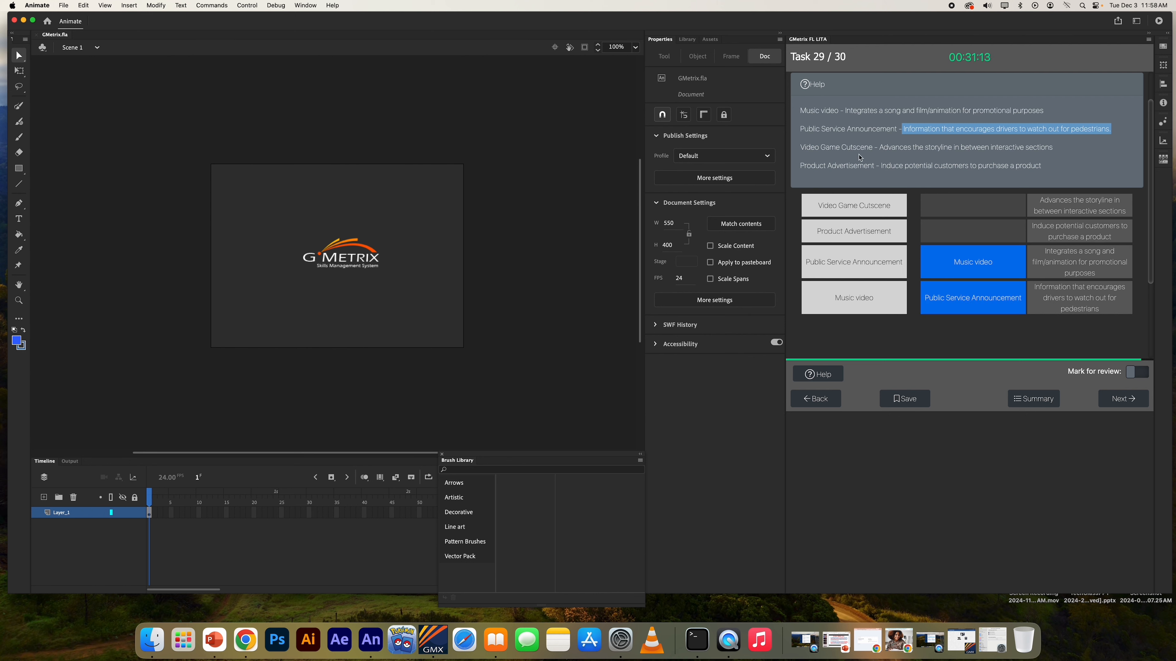
# Step: Match Video Game Cutscene to advancing the storyline and Product Advertisement to inducing customers to purchase, completing task 29
pyautogui.moveTo(879, 147); pyautogui.dragTo(1061, 148)
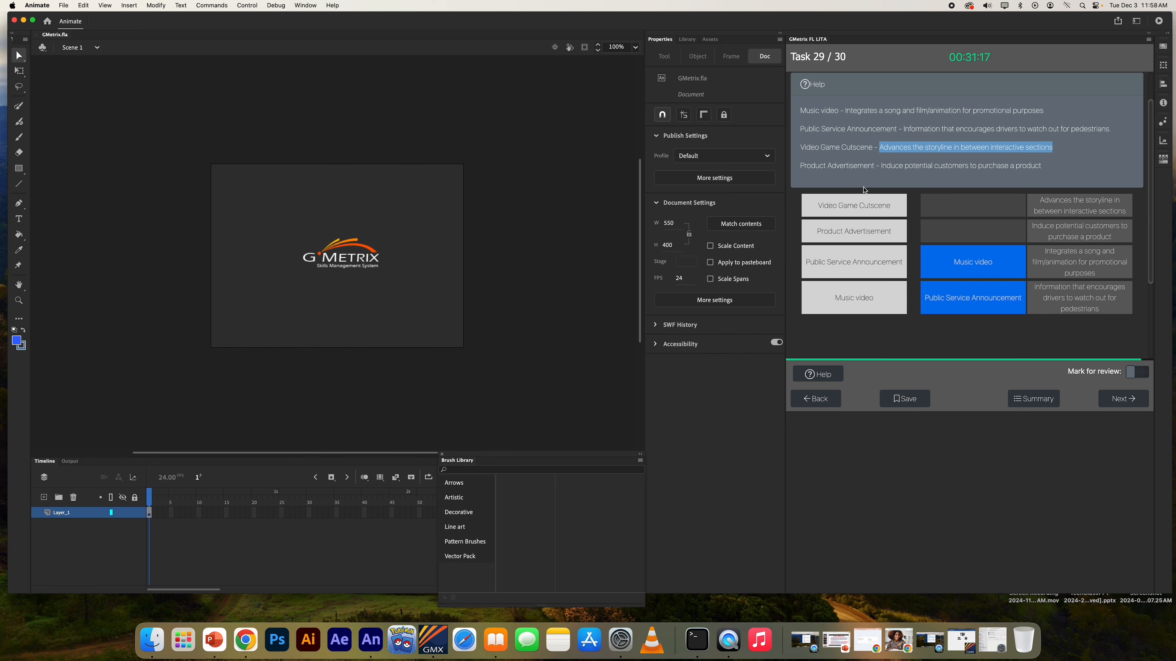
pyautogui.moveTo(858, 202); pyautogui.dragTo(987, 194)
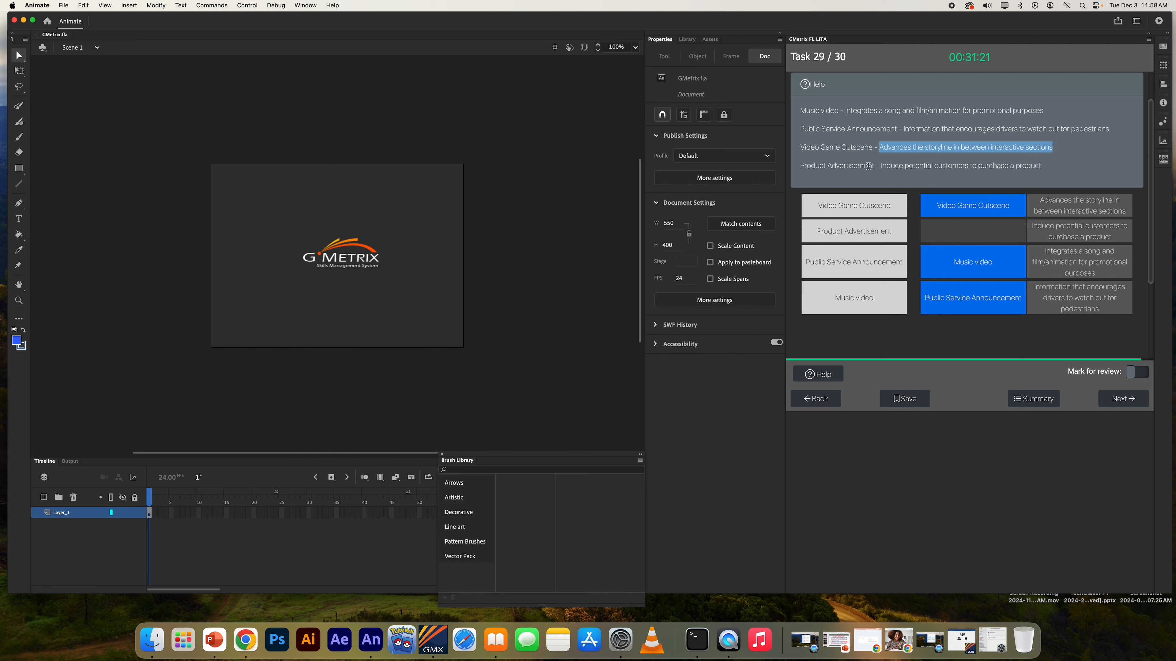
pyautogui.moveTo(883, 166); pyautogui.dragTo(1069, 168)
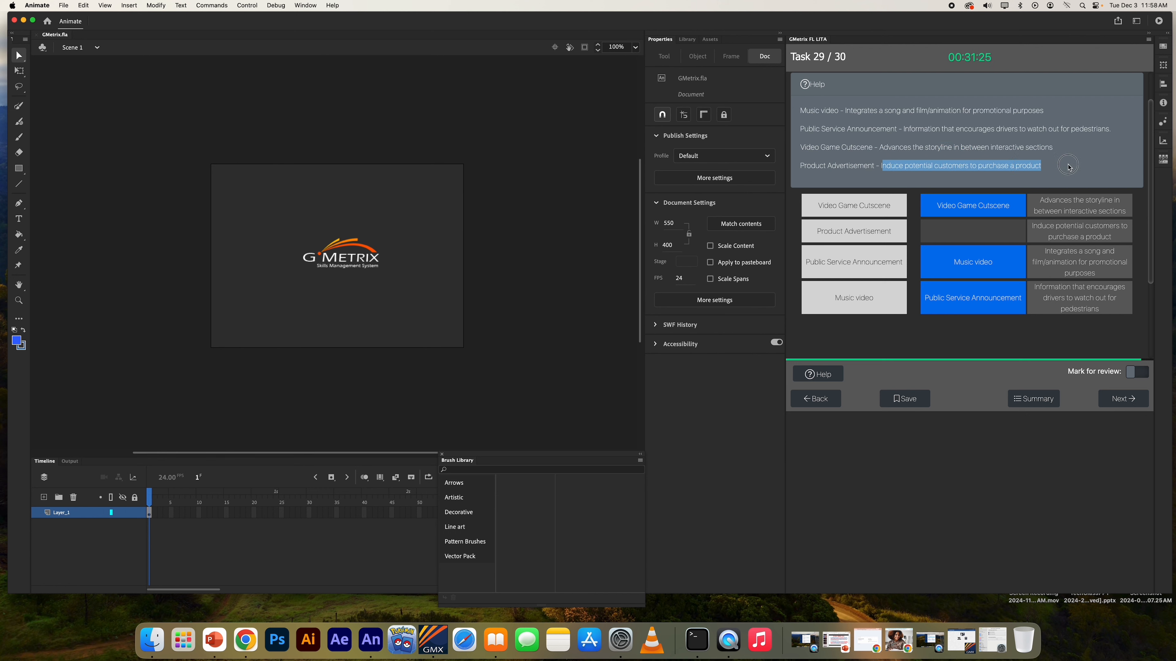
pyautogui.moveTo(879, 230); pyautogui.dragTo(968, 230)
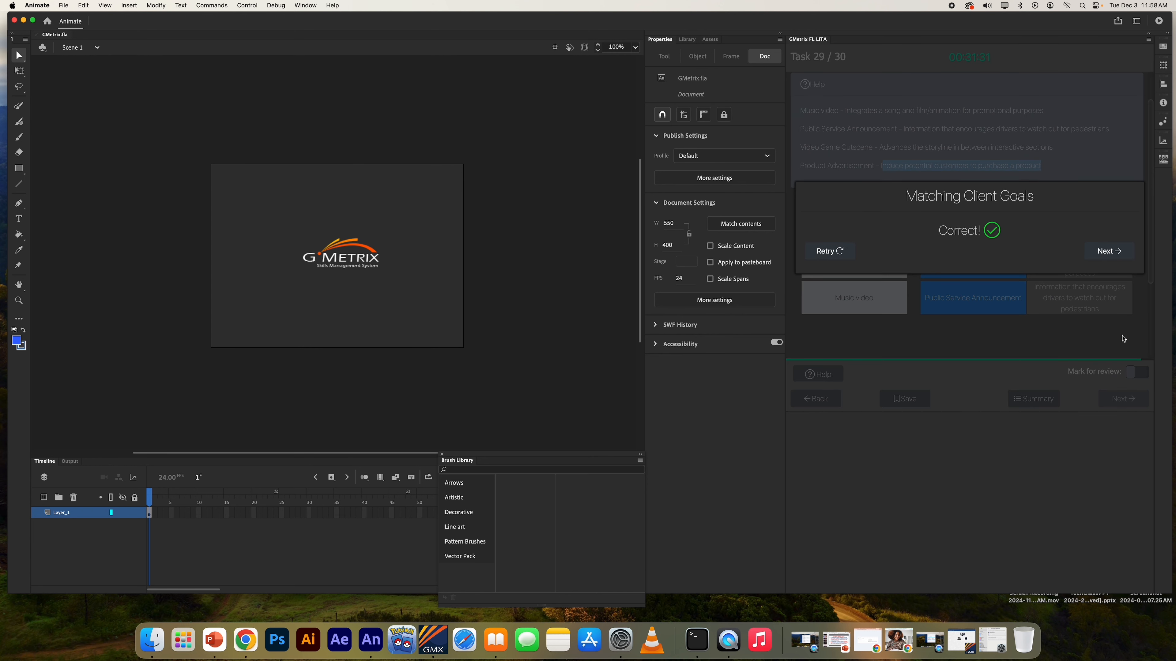
pyautogui.click(1110, 250)
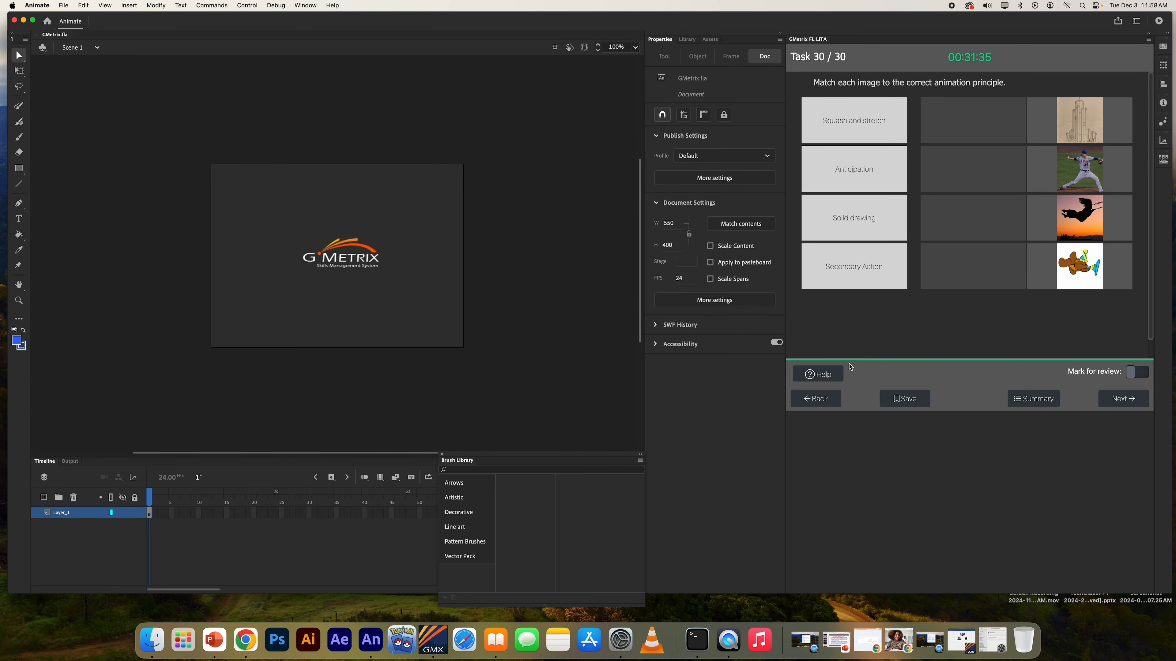
# Step: Following the task 30 help, match Solid drawing to the building sketch and Anticipation to the baseball pitcher image
pyautogui.click(833, 373)
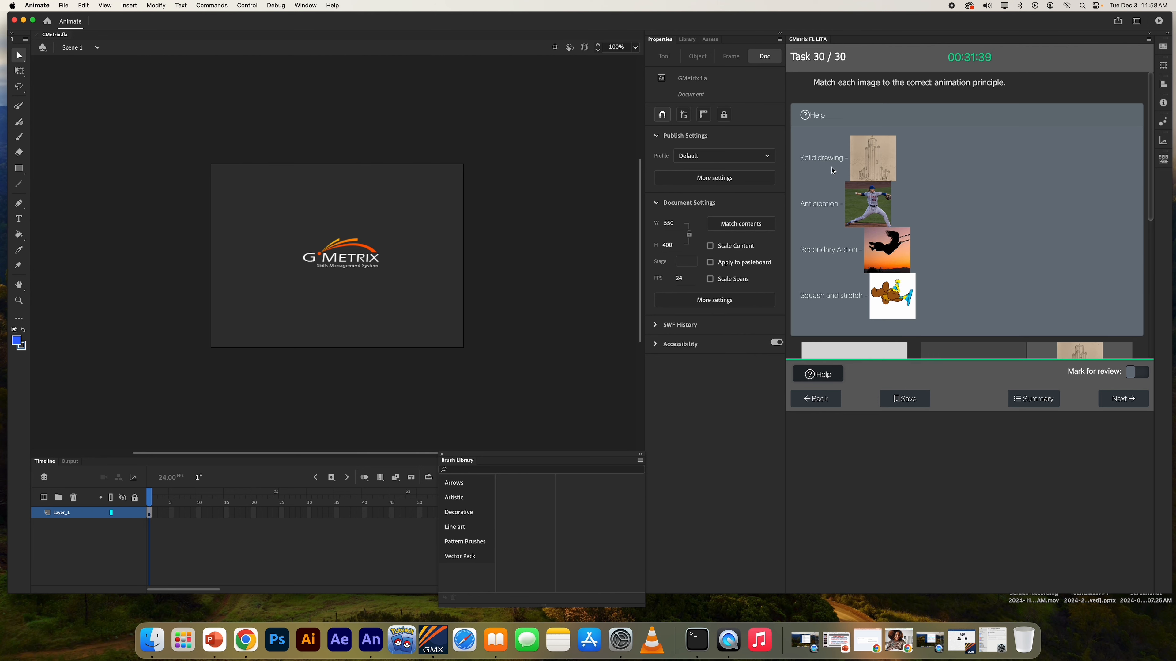
pyautogui.scroll(-5, 879, 167)
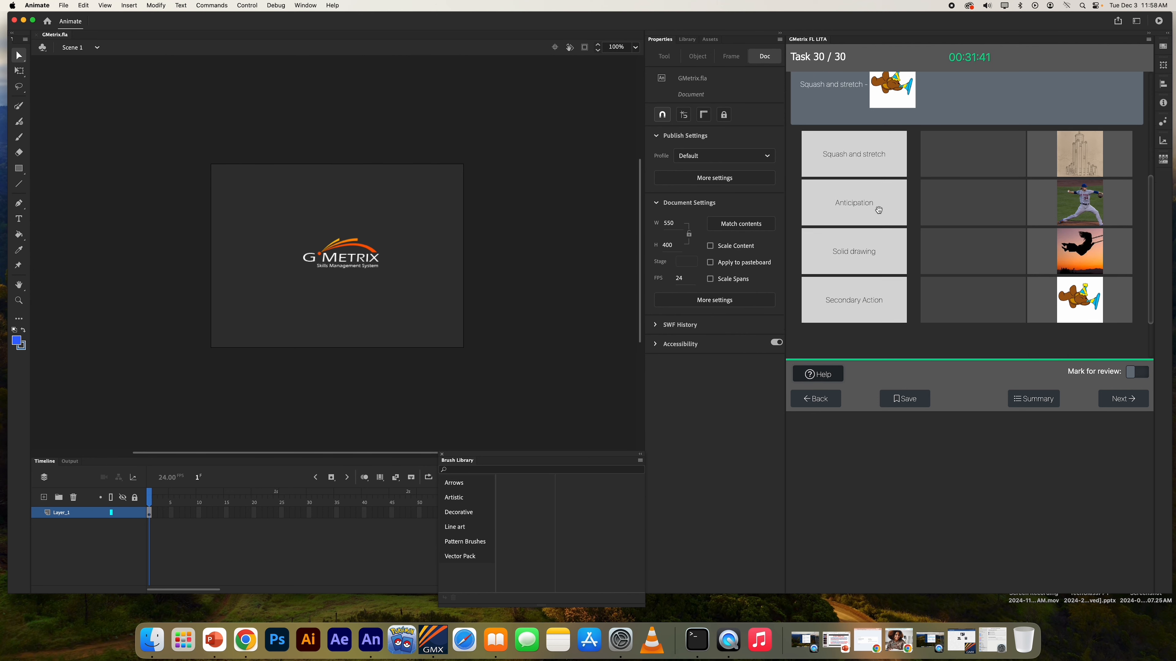
pyautogui.moveTo(862, 245); pyautogui.dragTo(975, 139)
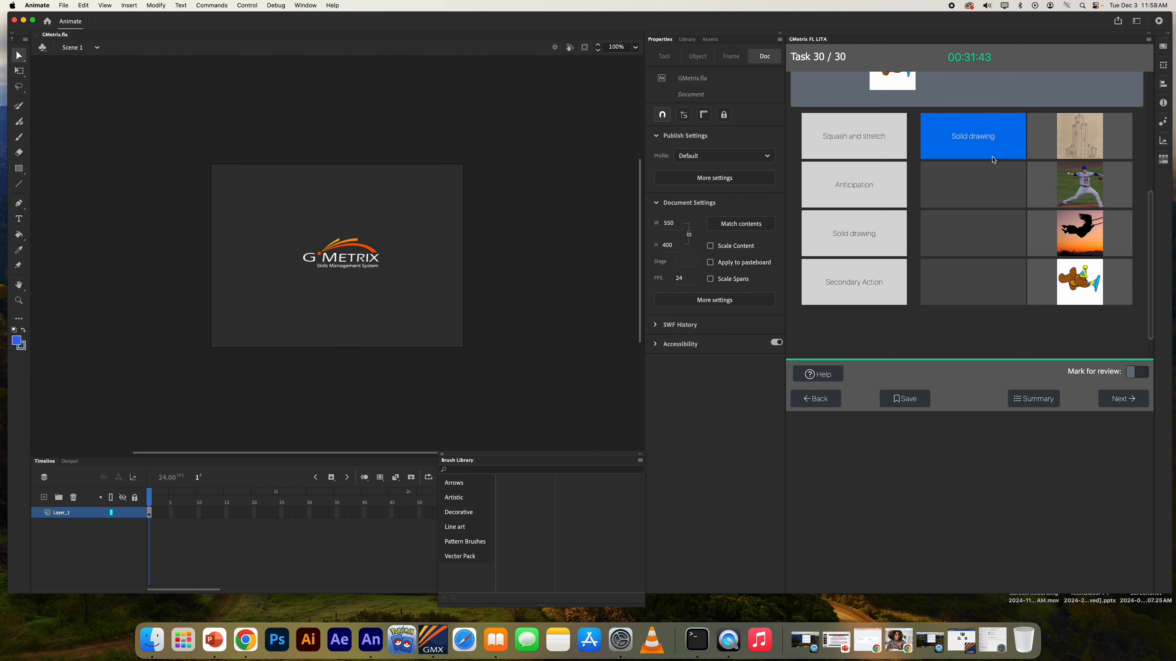
pyautogui.scroll(3, 995, 162)
pyautogui.scroll(2, 994, 161)
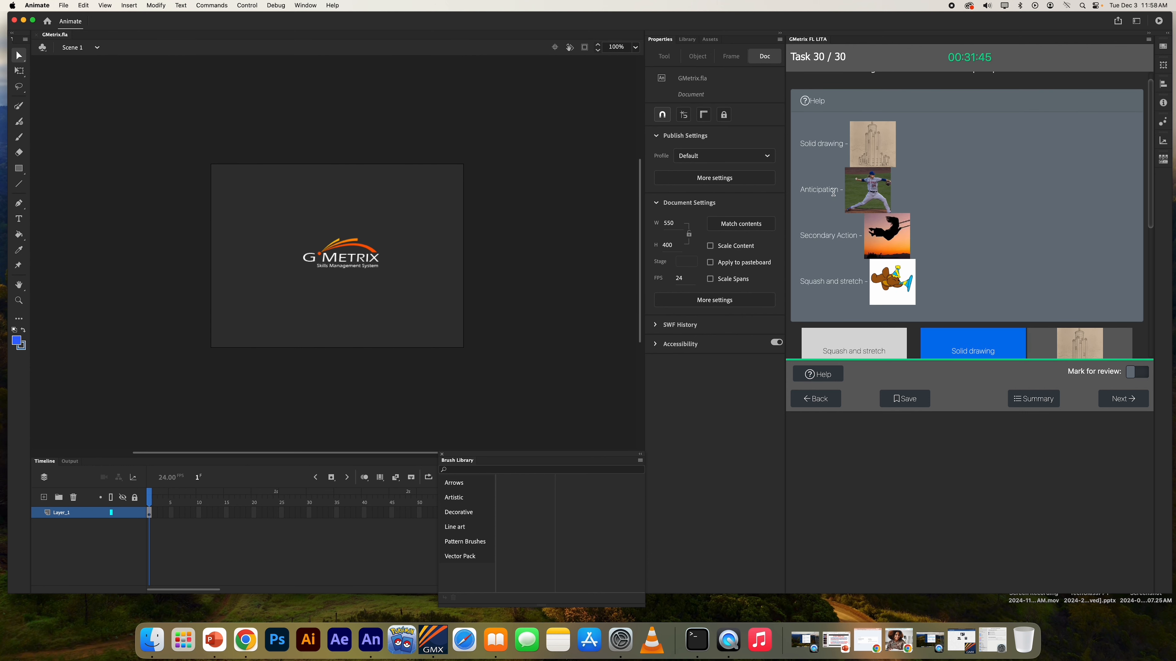
pyautogui.scroll(-3, 894, 187)
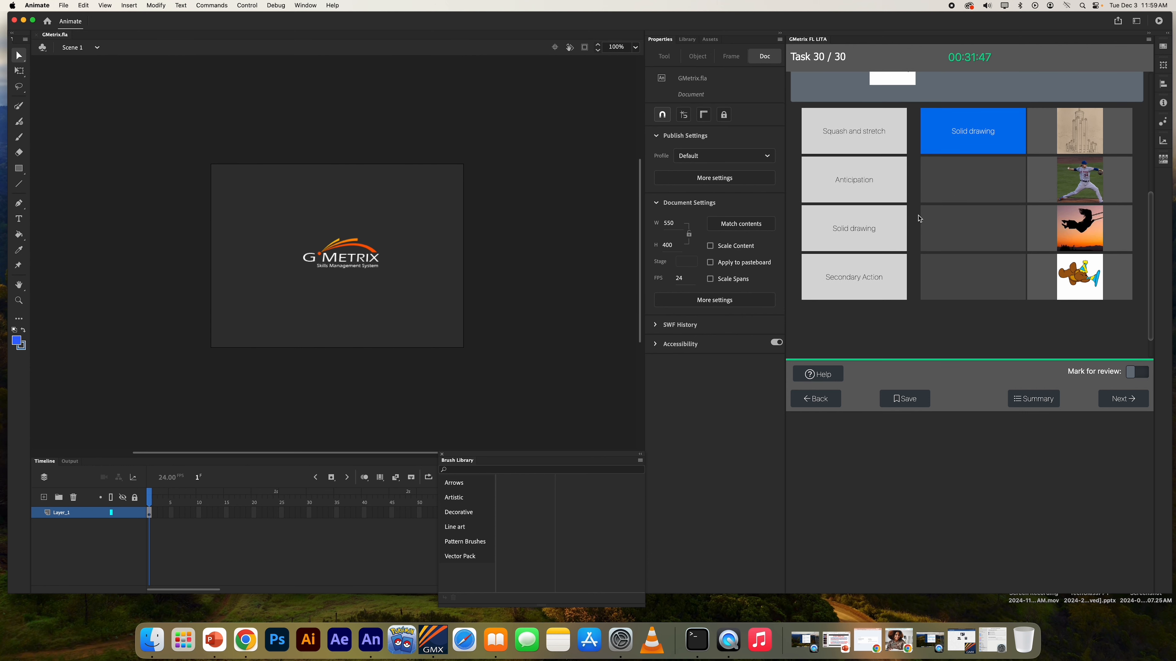
pyautogui.moveTo(882, 175); pyautogui.dragTo(1009, 178)
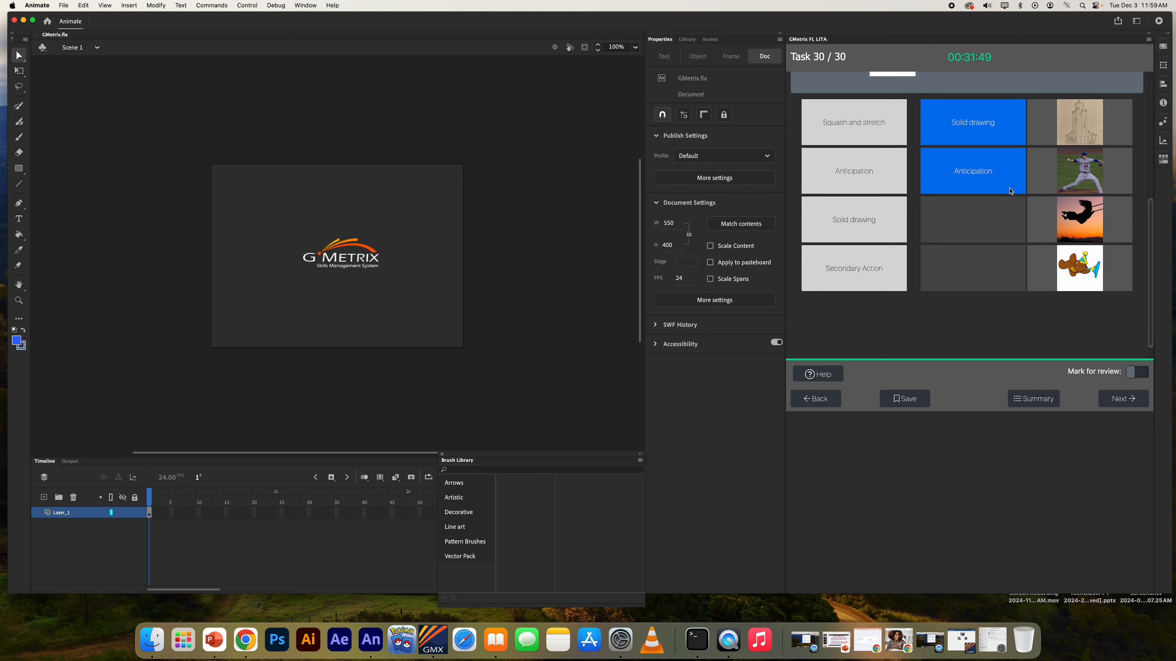
# Step: Match Secondary Action to the sunset silhouette image and Squash and stretch to the cartoon image, as the help shows
pyautogui.scroll(5, 1010, 183)
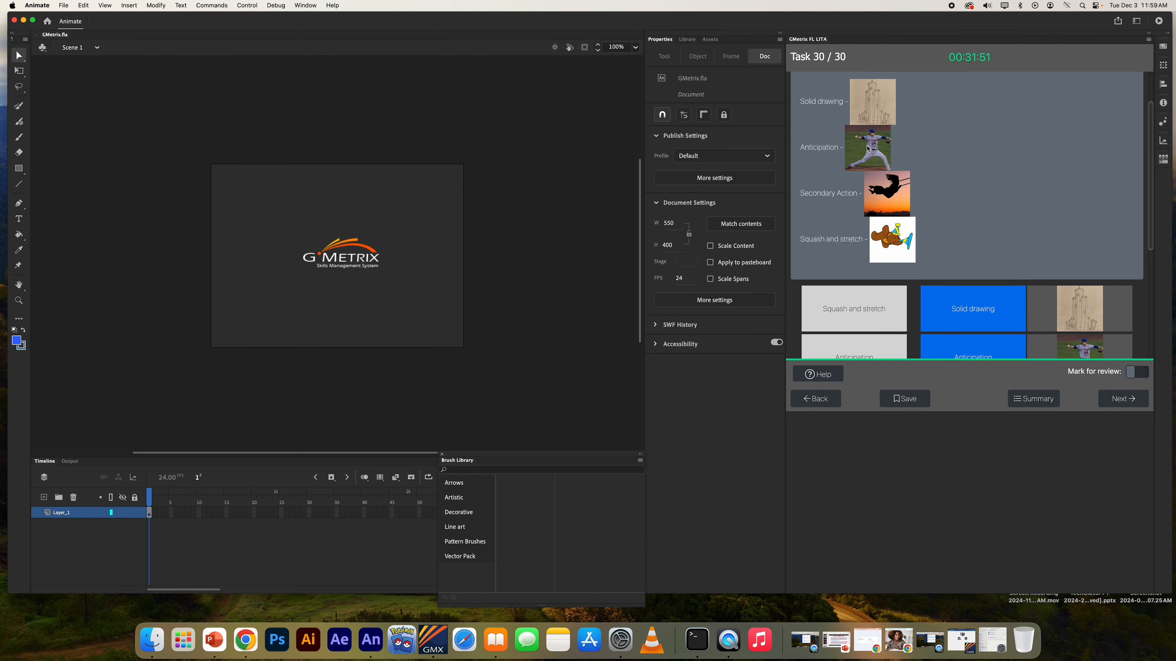
pyautogui.scroll(2, 893, 281)
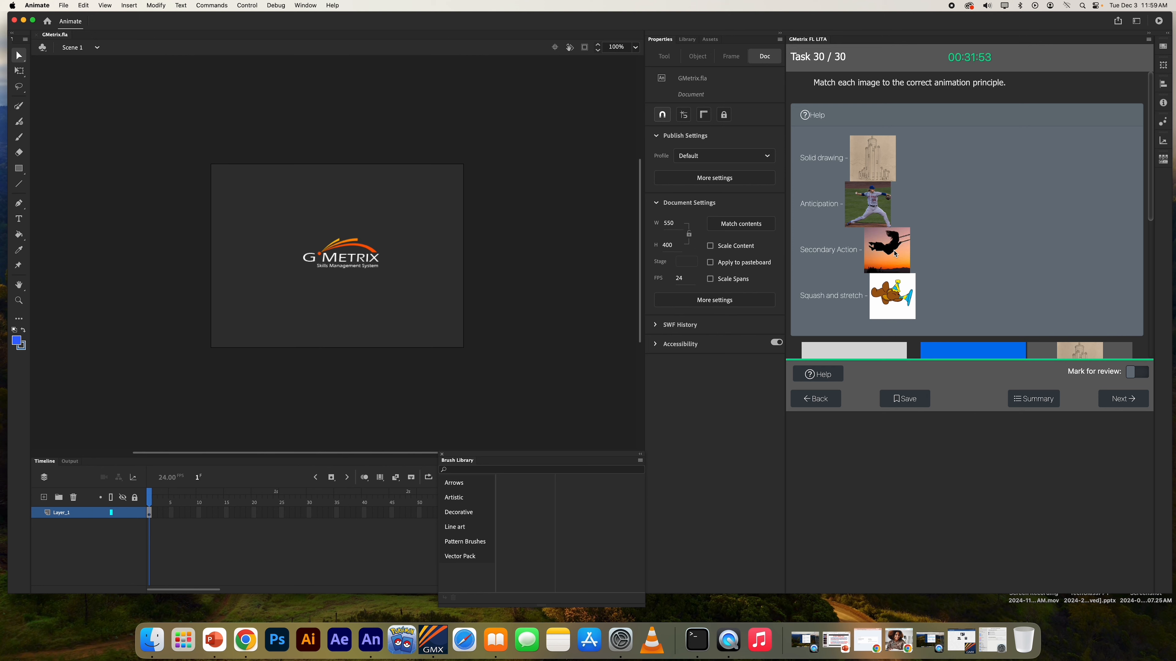
pyautogui.scroll(-5, 896, 254)
pyautogui.moveTo(863, 274); pyautogui.dragTo(998, 230)
pyautogui.scroll(3, 1000, 228)
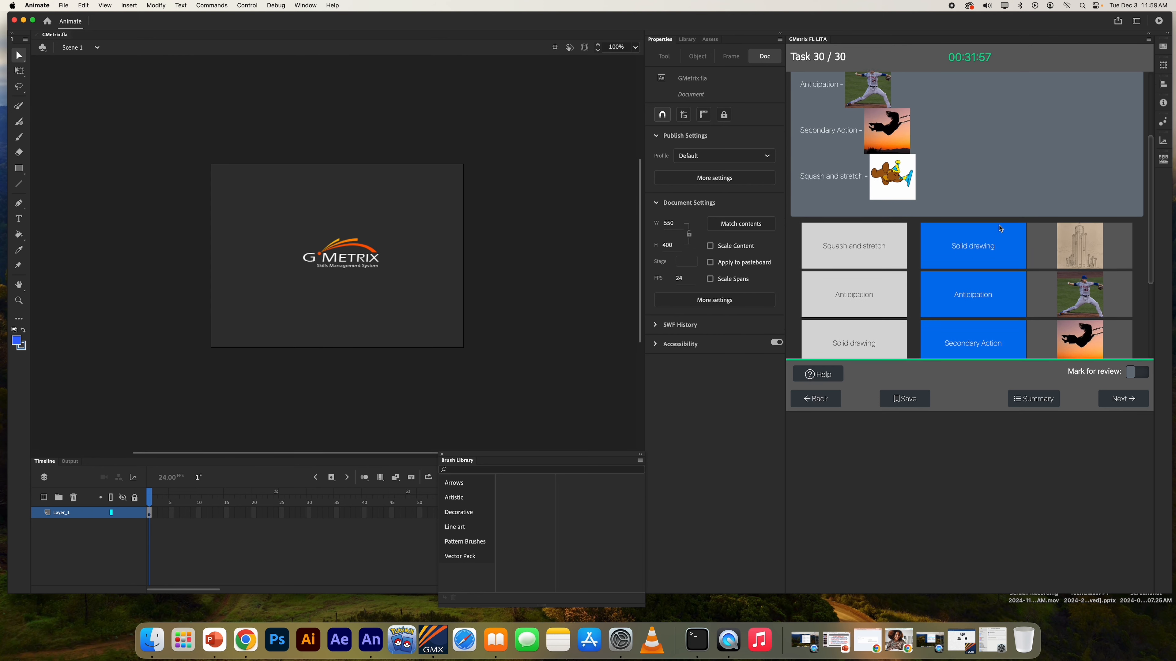
pyautogui.scroll(-3, 884, 238)
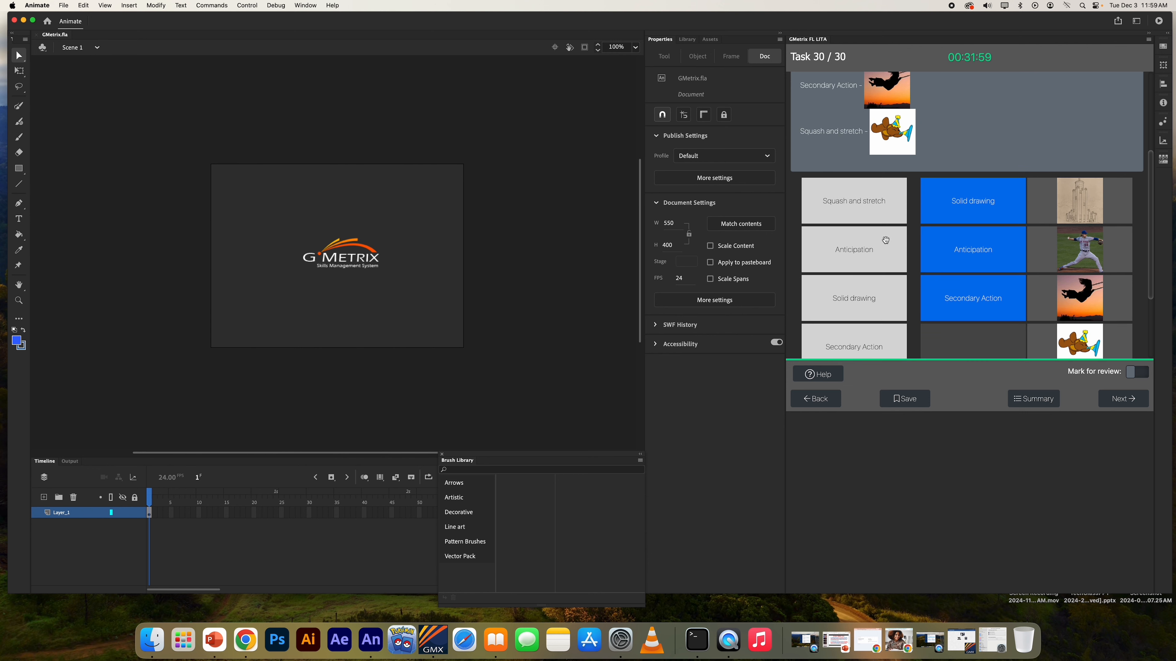
pyautogui.moveTo(850, 144); pyautogui.dragTo(978, 307)
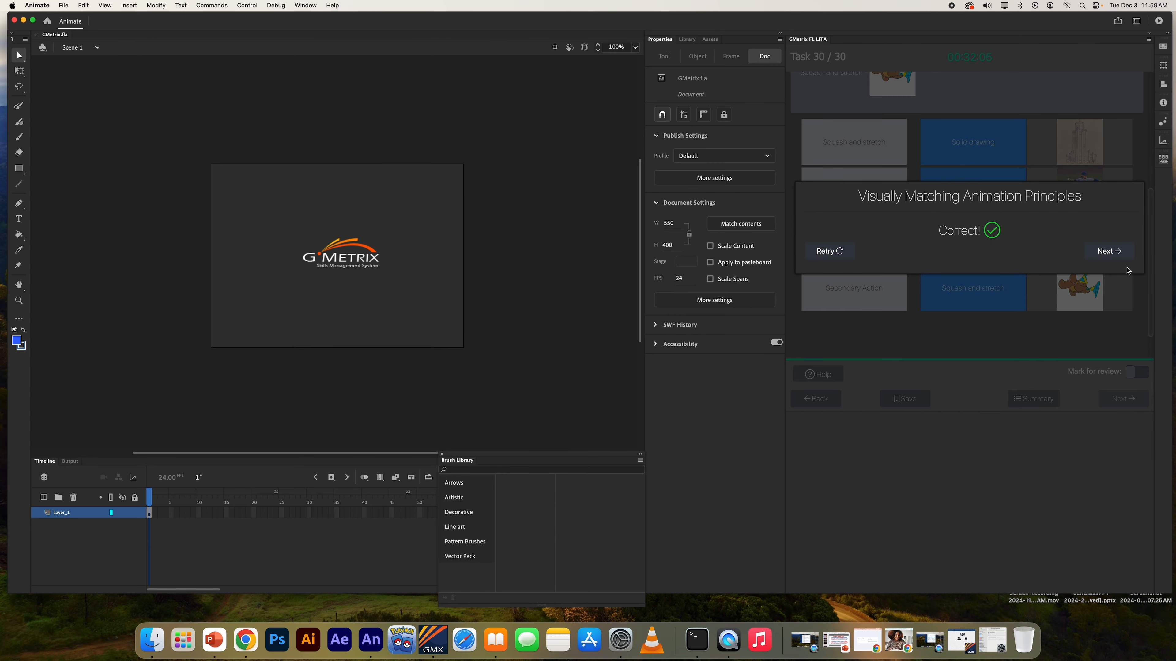
# Step: Finish the practice exam and open the student transcript in the GMetrix portal
pyautogui.click(1104, 250)
pyautogui.click(1117, 302)
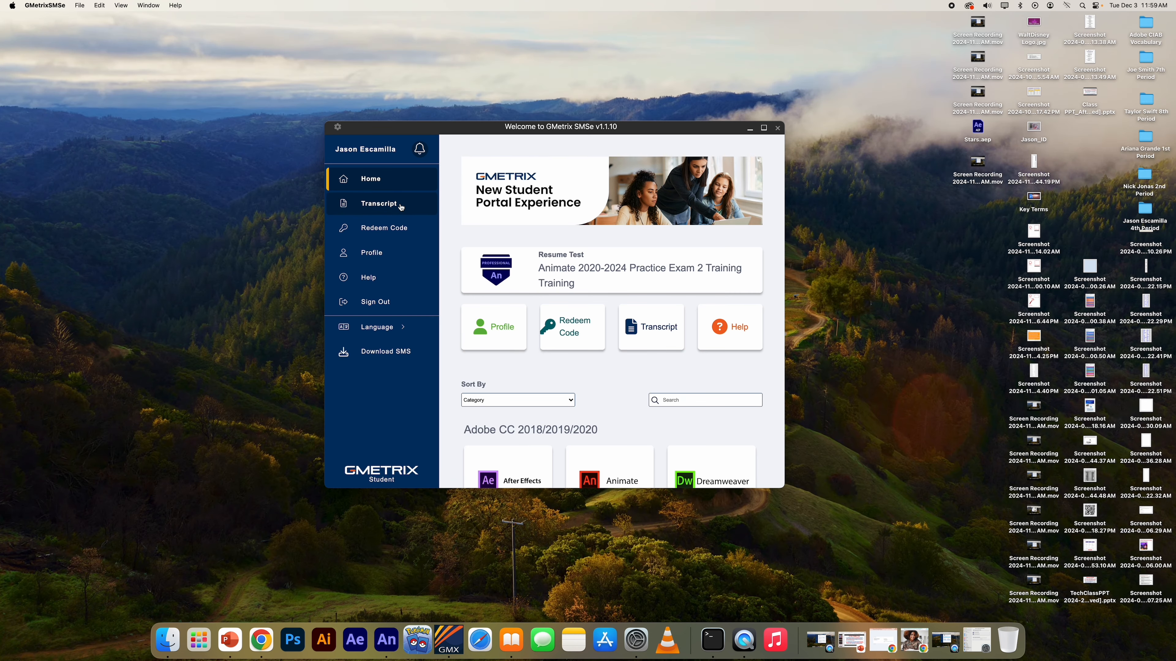
pyautogui.click(401, 207)
# Step: Check the score of the completed Animate 2020-2024 Practice Exam 2 Training in the transcript
pyautogui.scroll(-5, 652, 269)
pyautogui.scroll(-15, 652, 268)
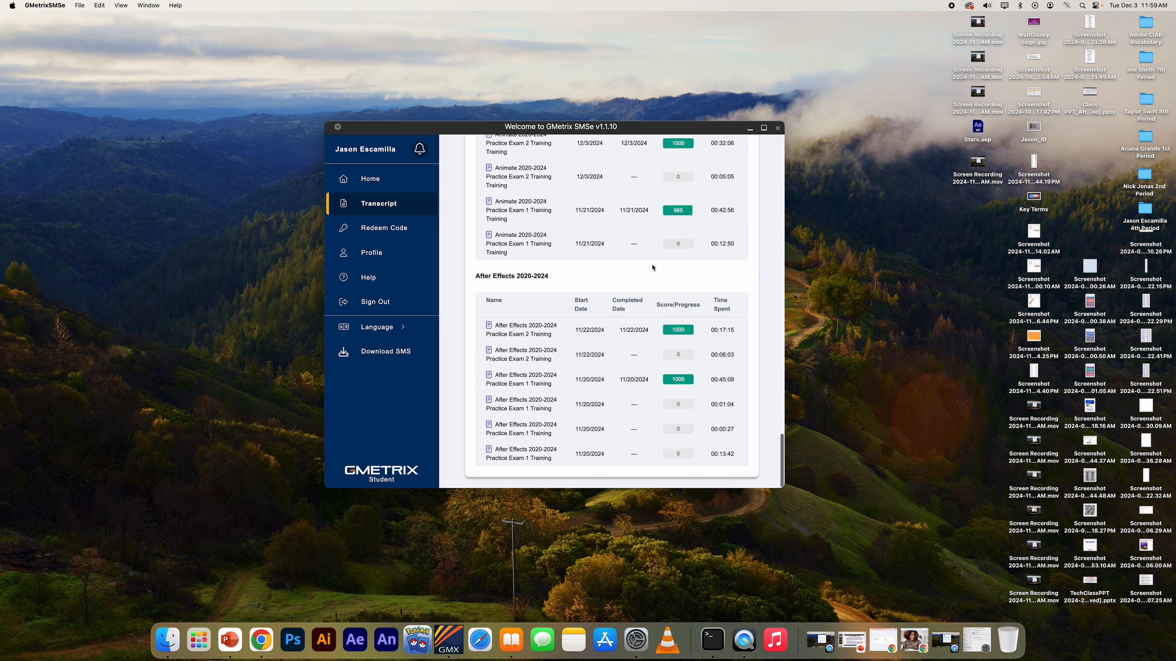
pyautogui.scroll(3, 650, 278)
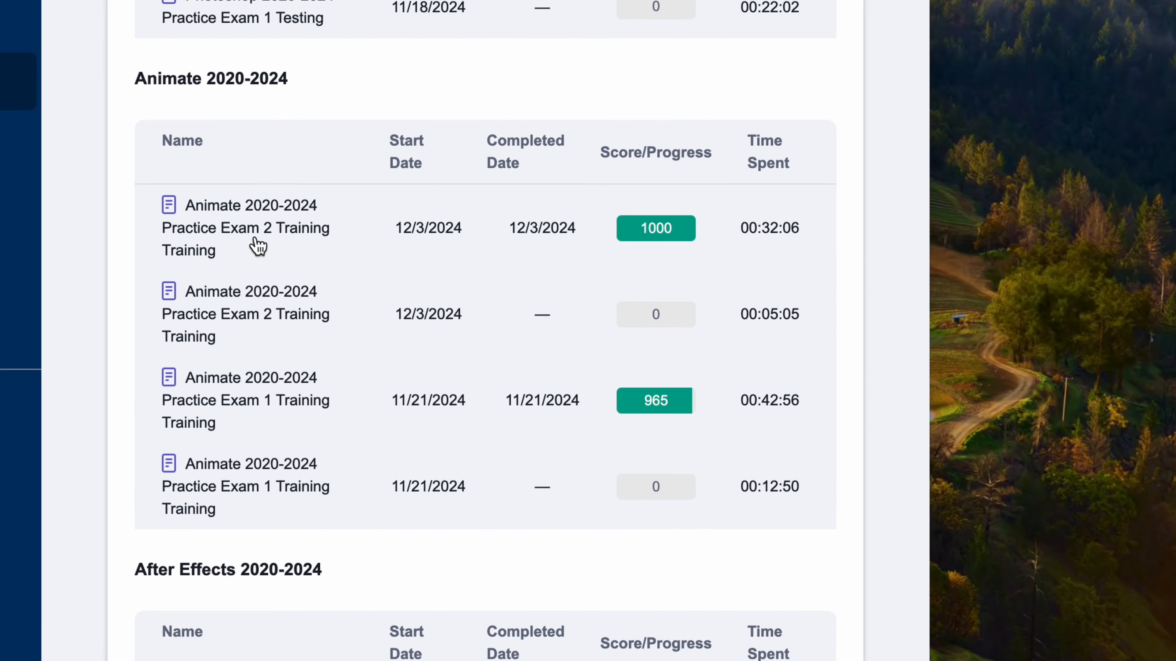
pyautogui.moveTo(640, 233); pyautogui.dragTo(719, 238)
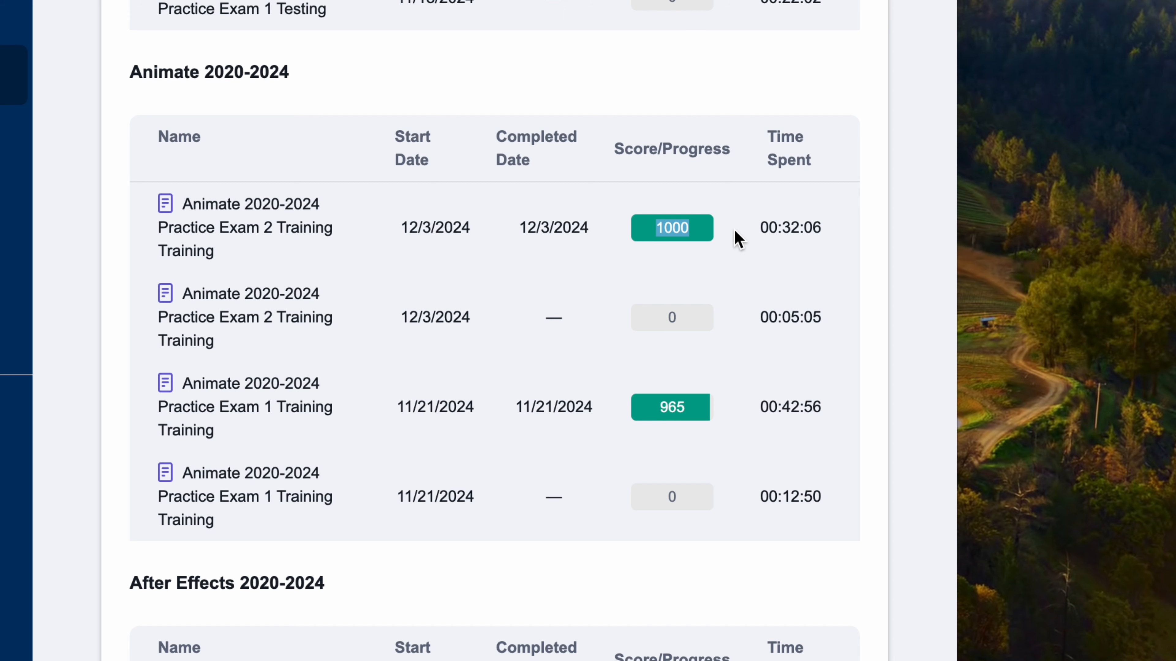
pyautogui.click(738, 239)
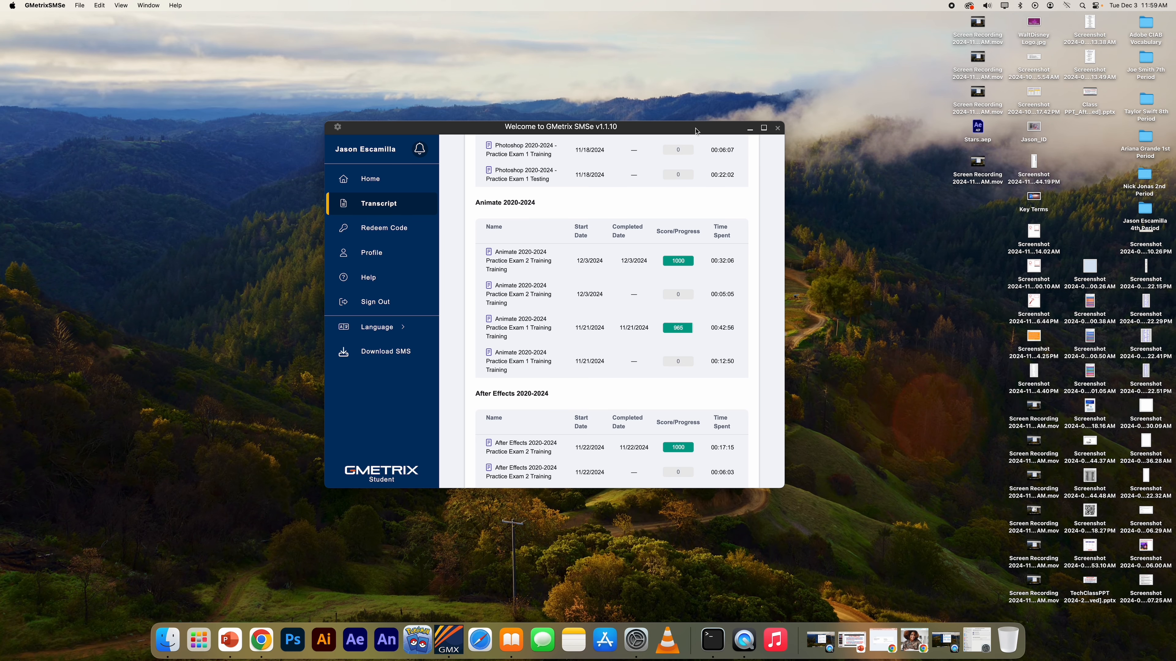
pyautogui.moveTo(696, 131); pyautogui.dragTo(732, 112)
pyautogui.scroll(15, 684, 266)
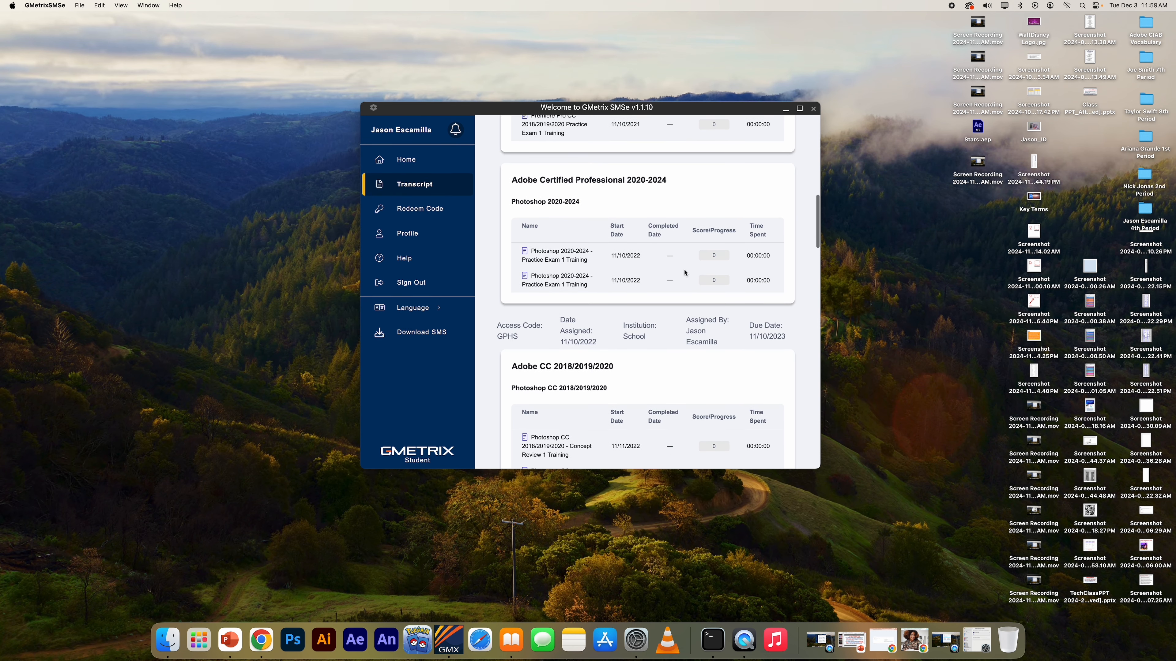